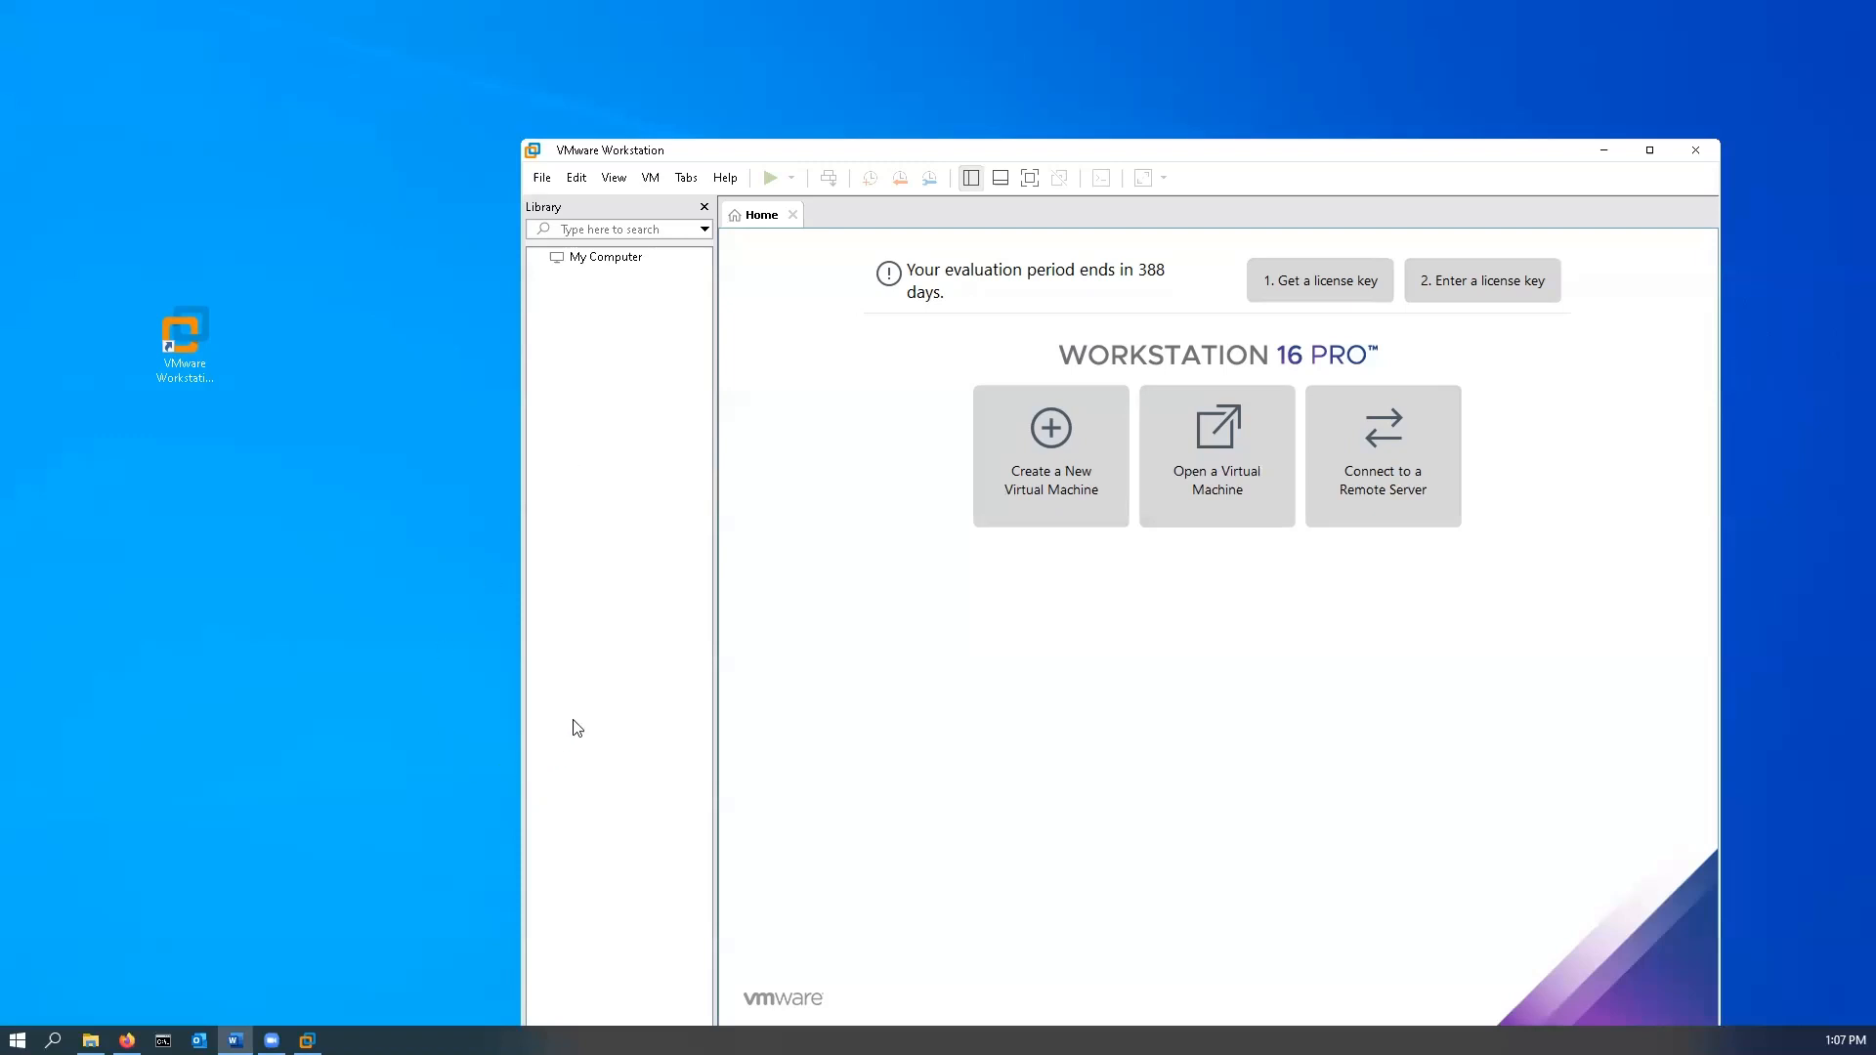
# - Bring up File Explorer showing the CNT201 folder on My Passport (F:) with Windows10.iso
pyautogui.click(90, 1040)
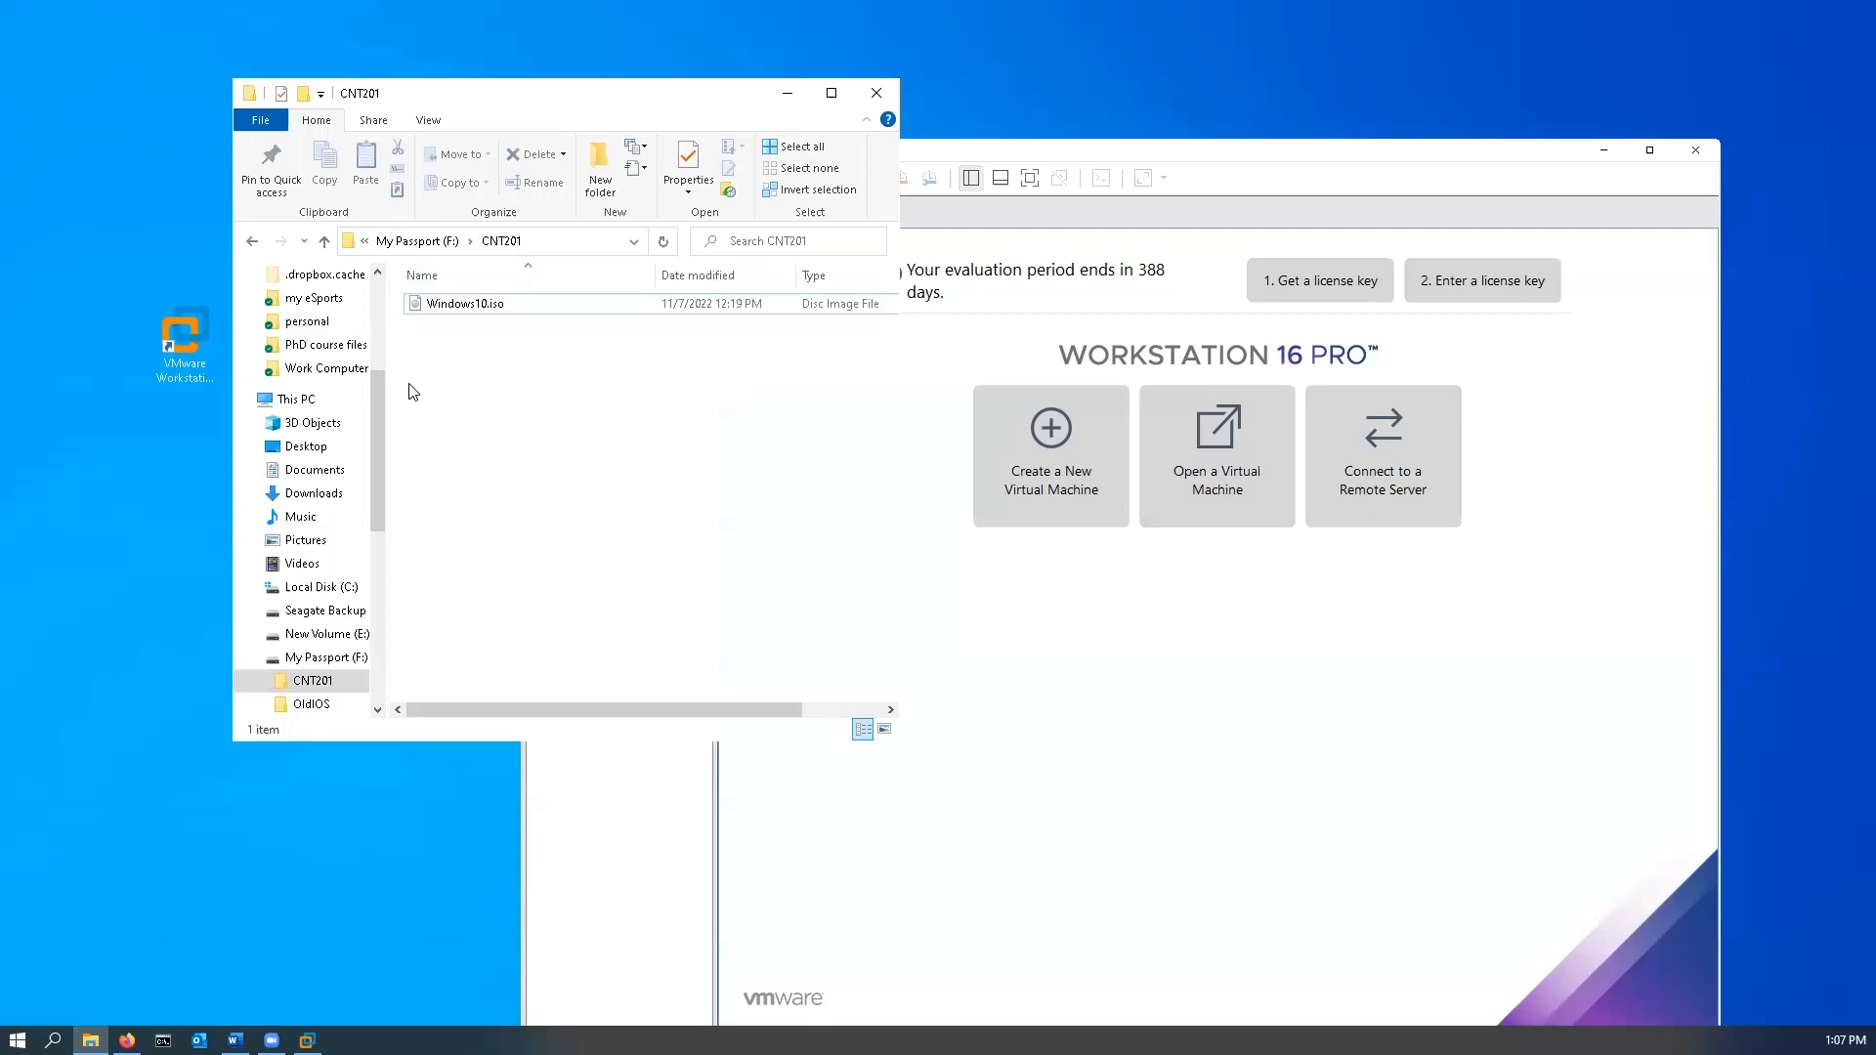
# - Create a folder named Windows10Pro in CNT201 beside Windows10.iso, then close Explorer
pyautogui.click(1155, 156)
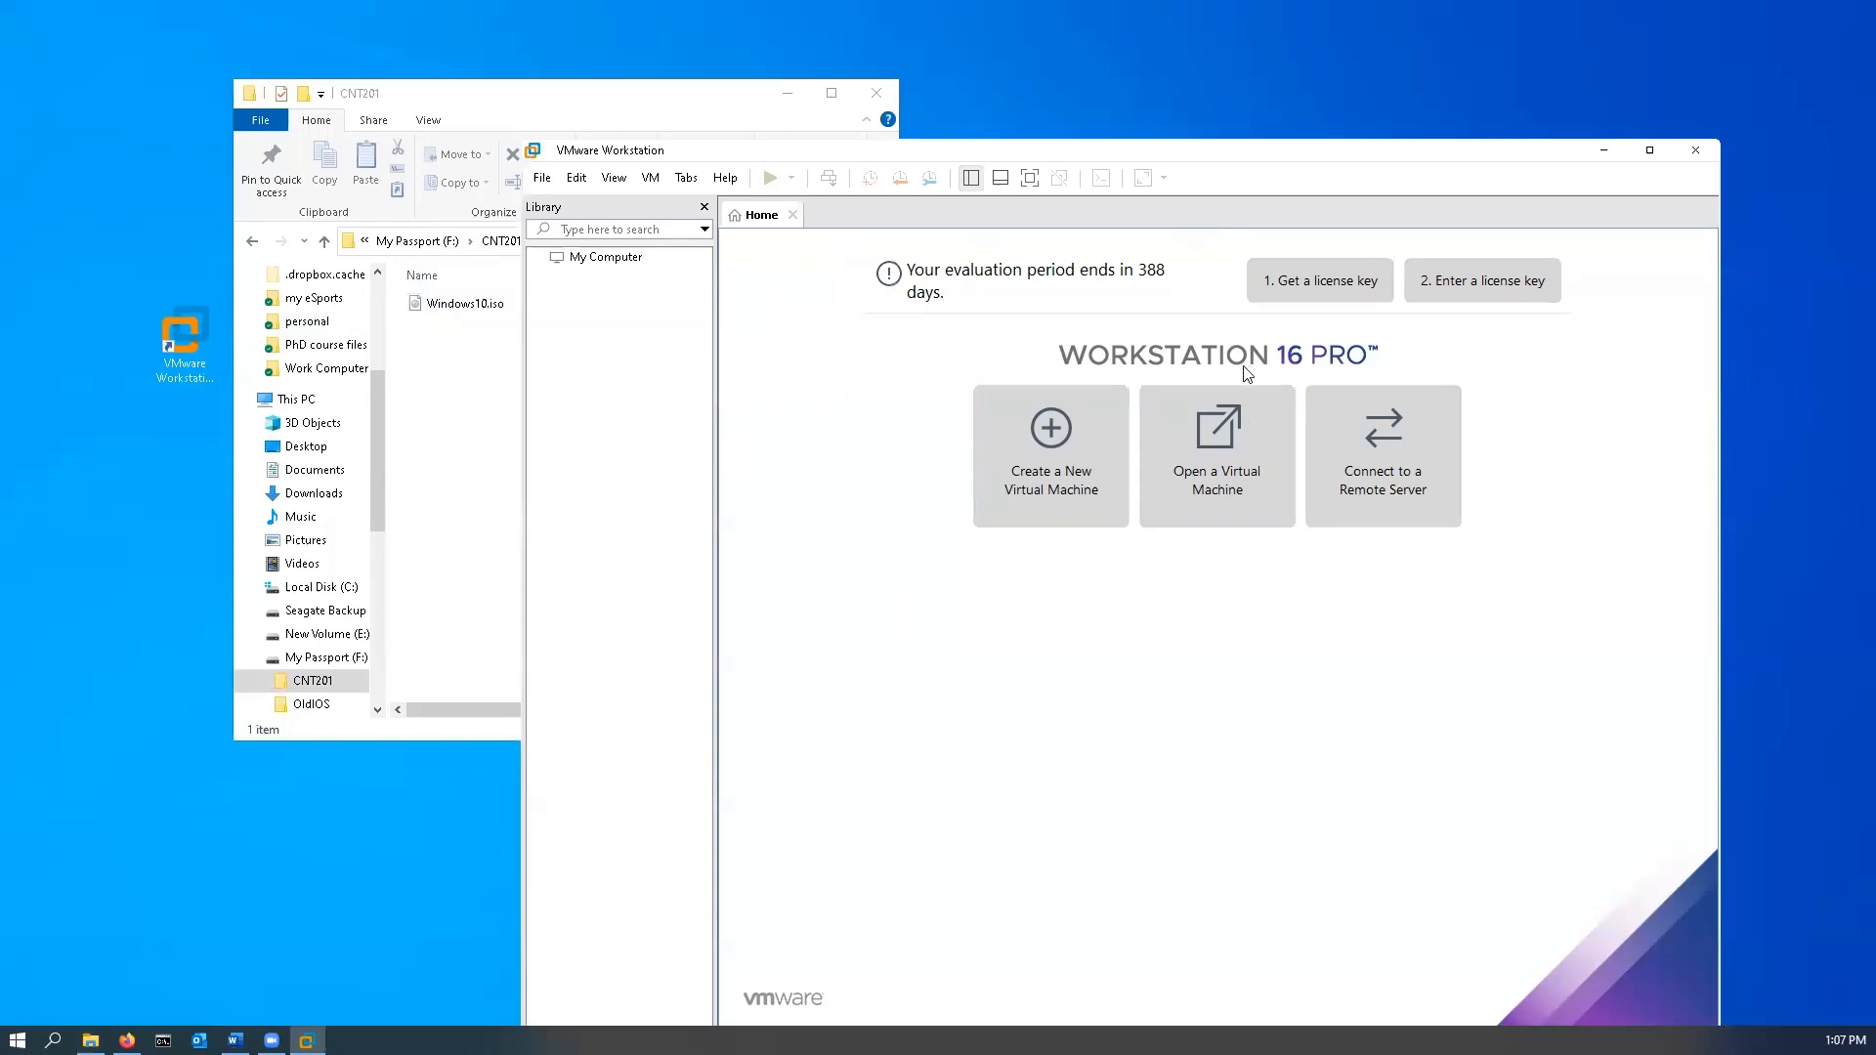
pyautogui.click(442, 424)
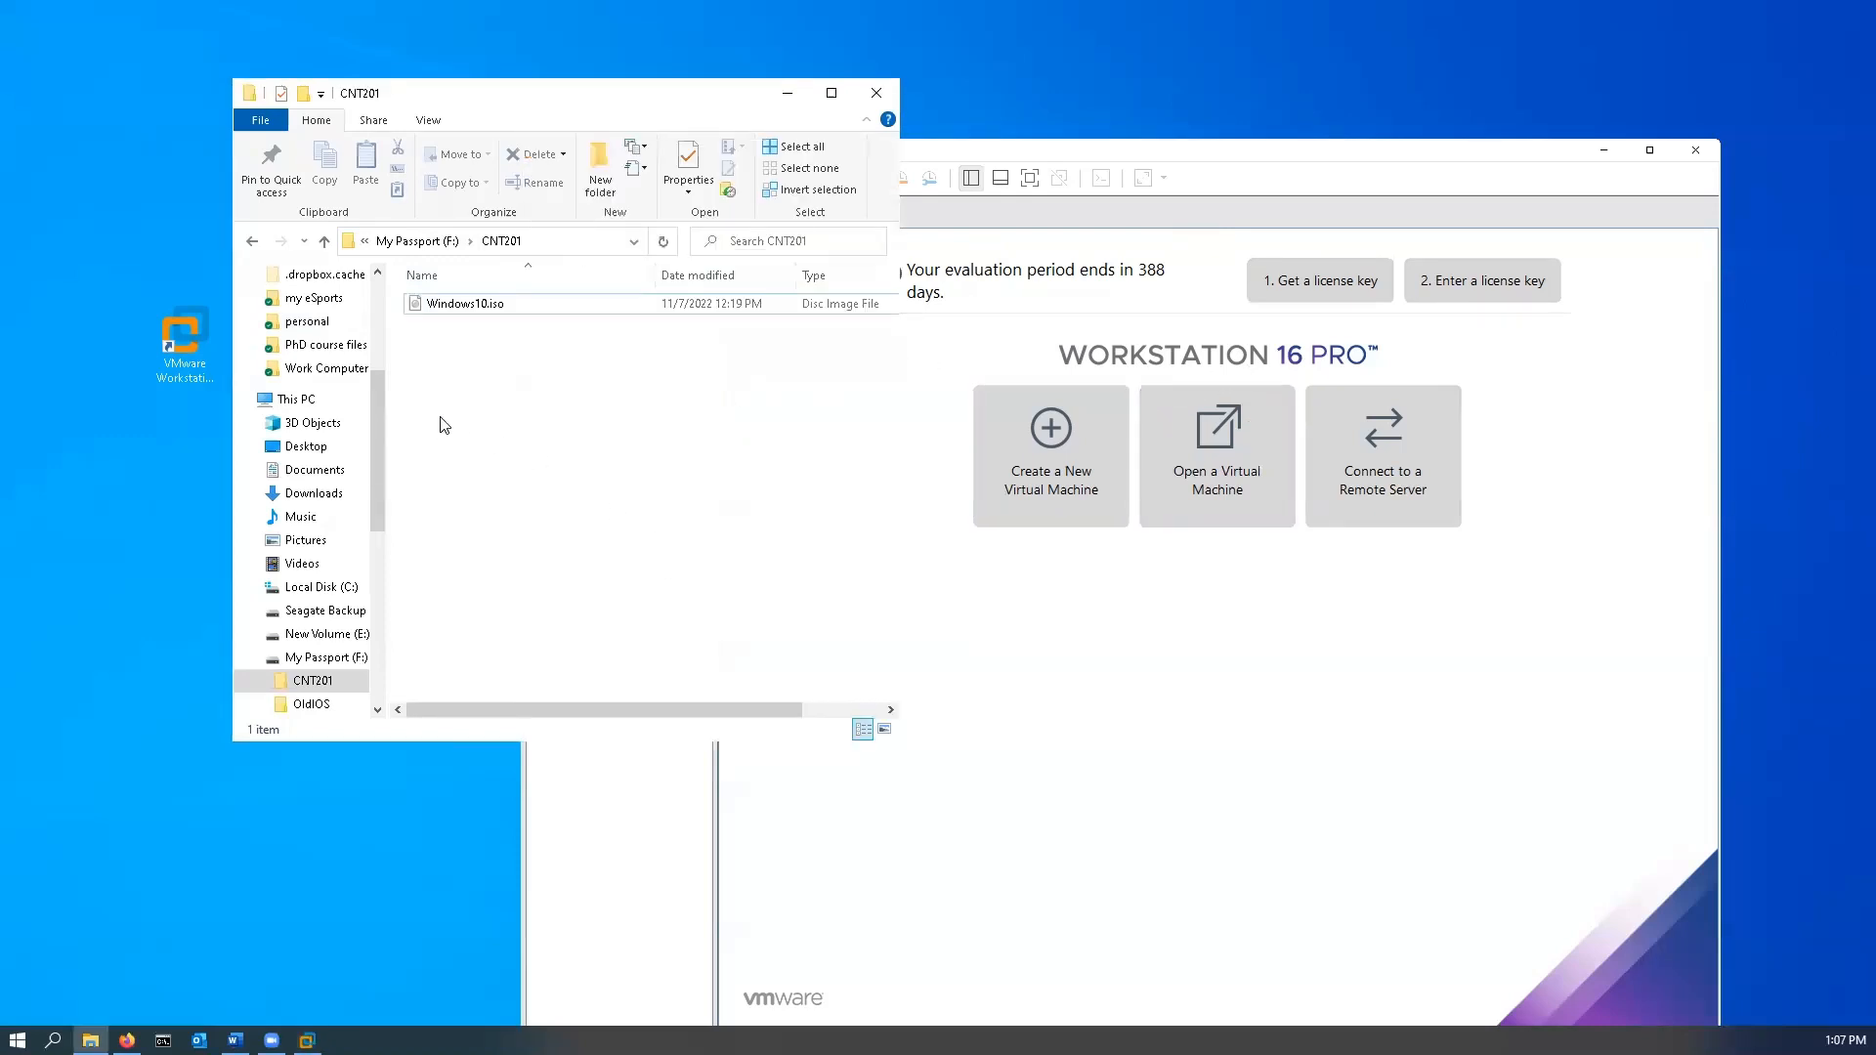
pyautogui.rightClick(479, 362)
pyautogui.moveTo(350, 673)
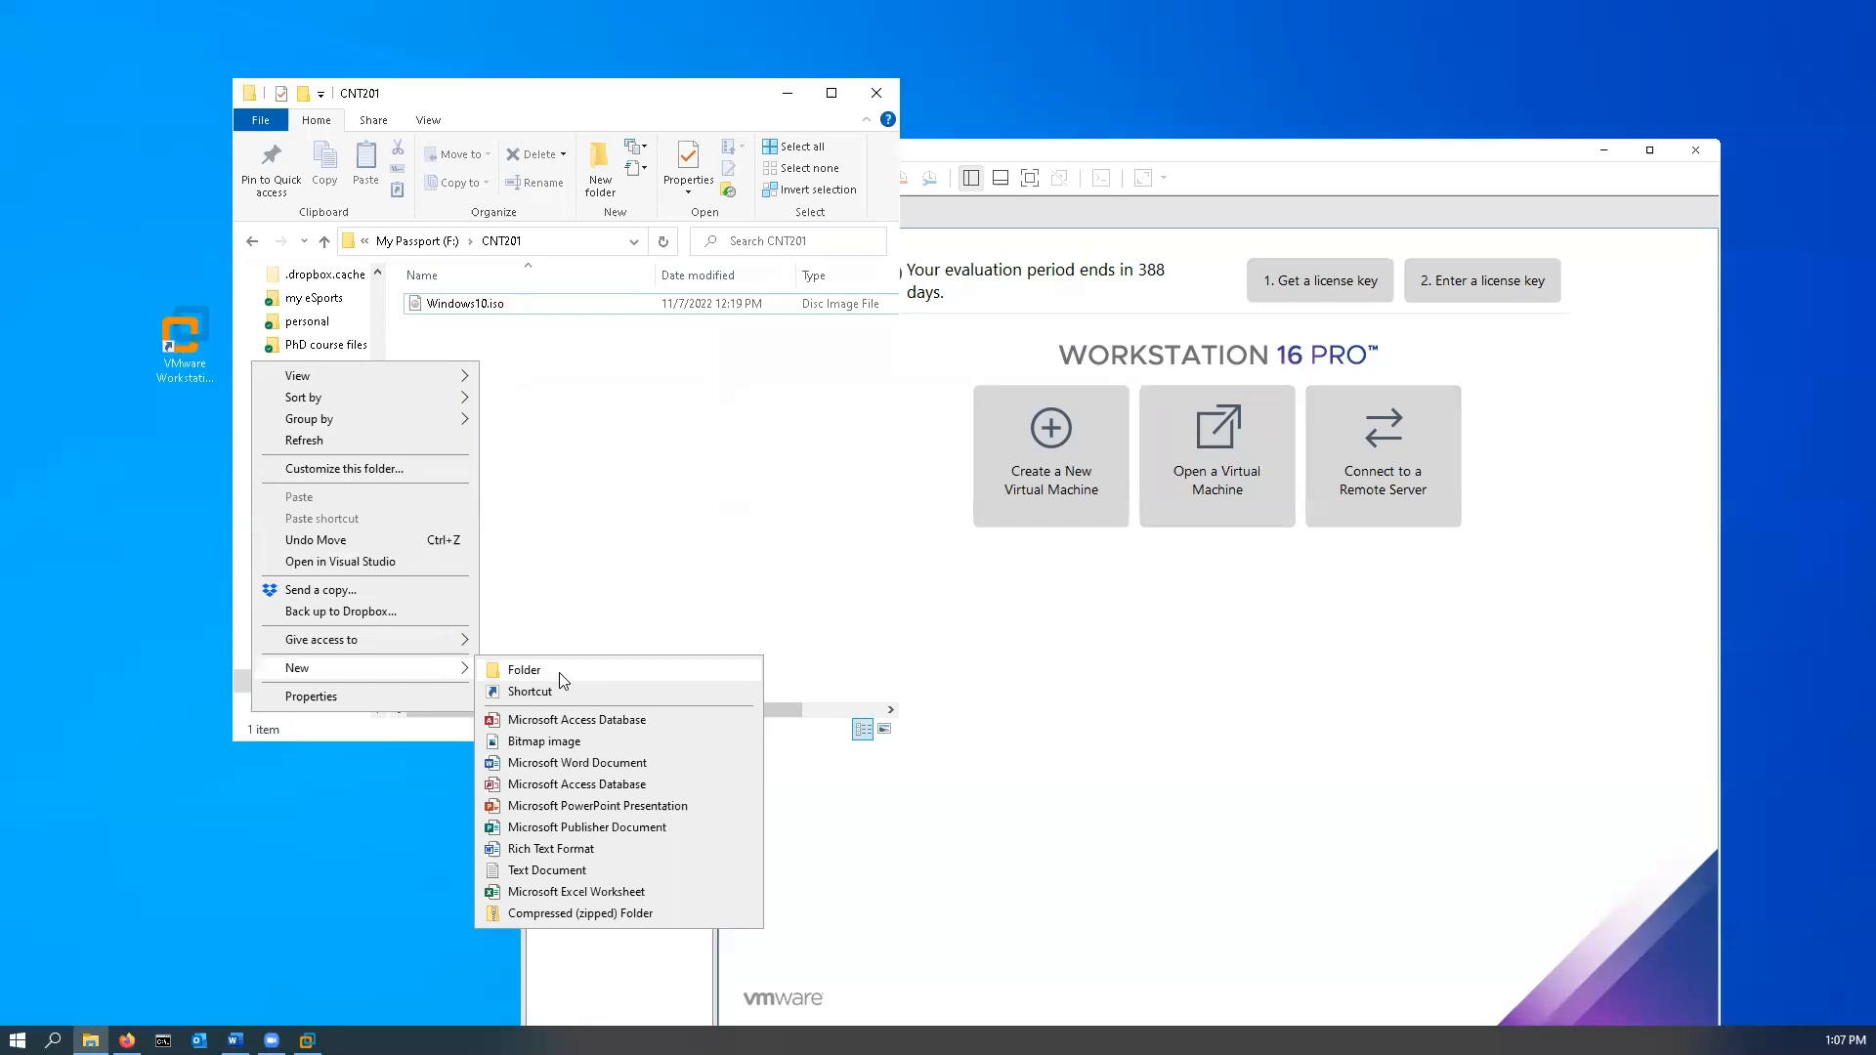
pyautogui.rightClick(580, 373)
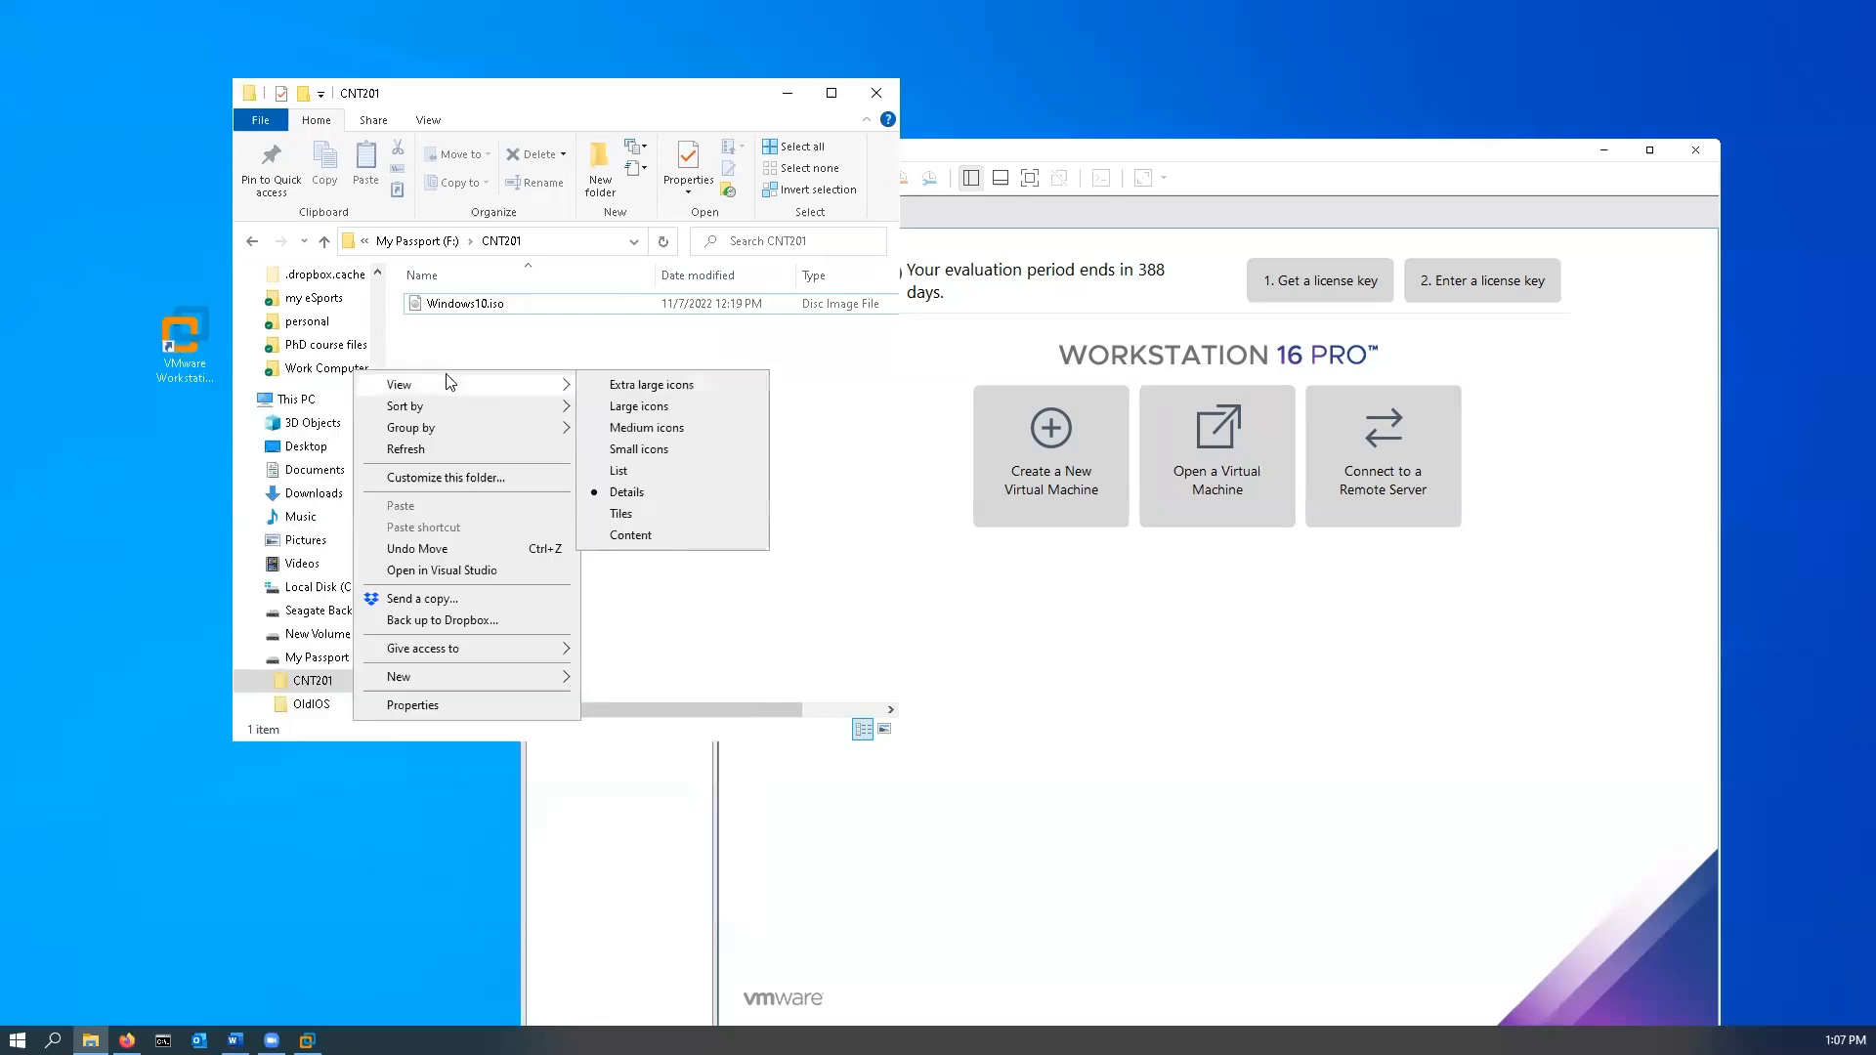
pyautogui.moveTo(436, 687)
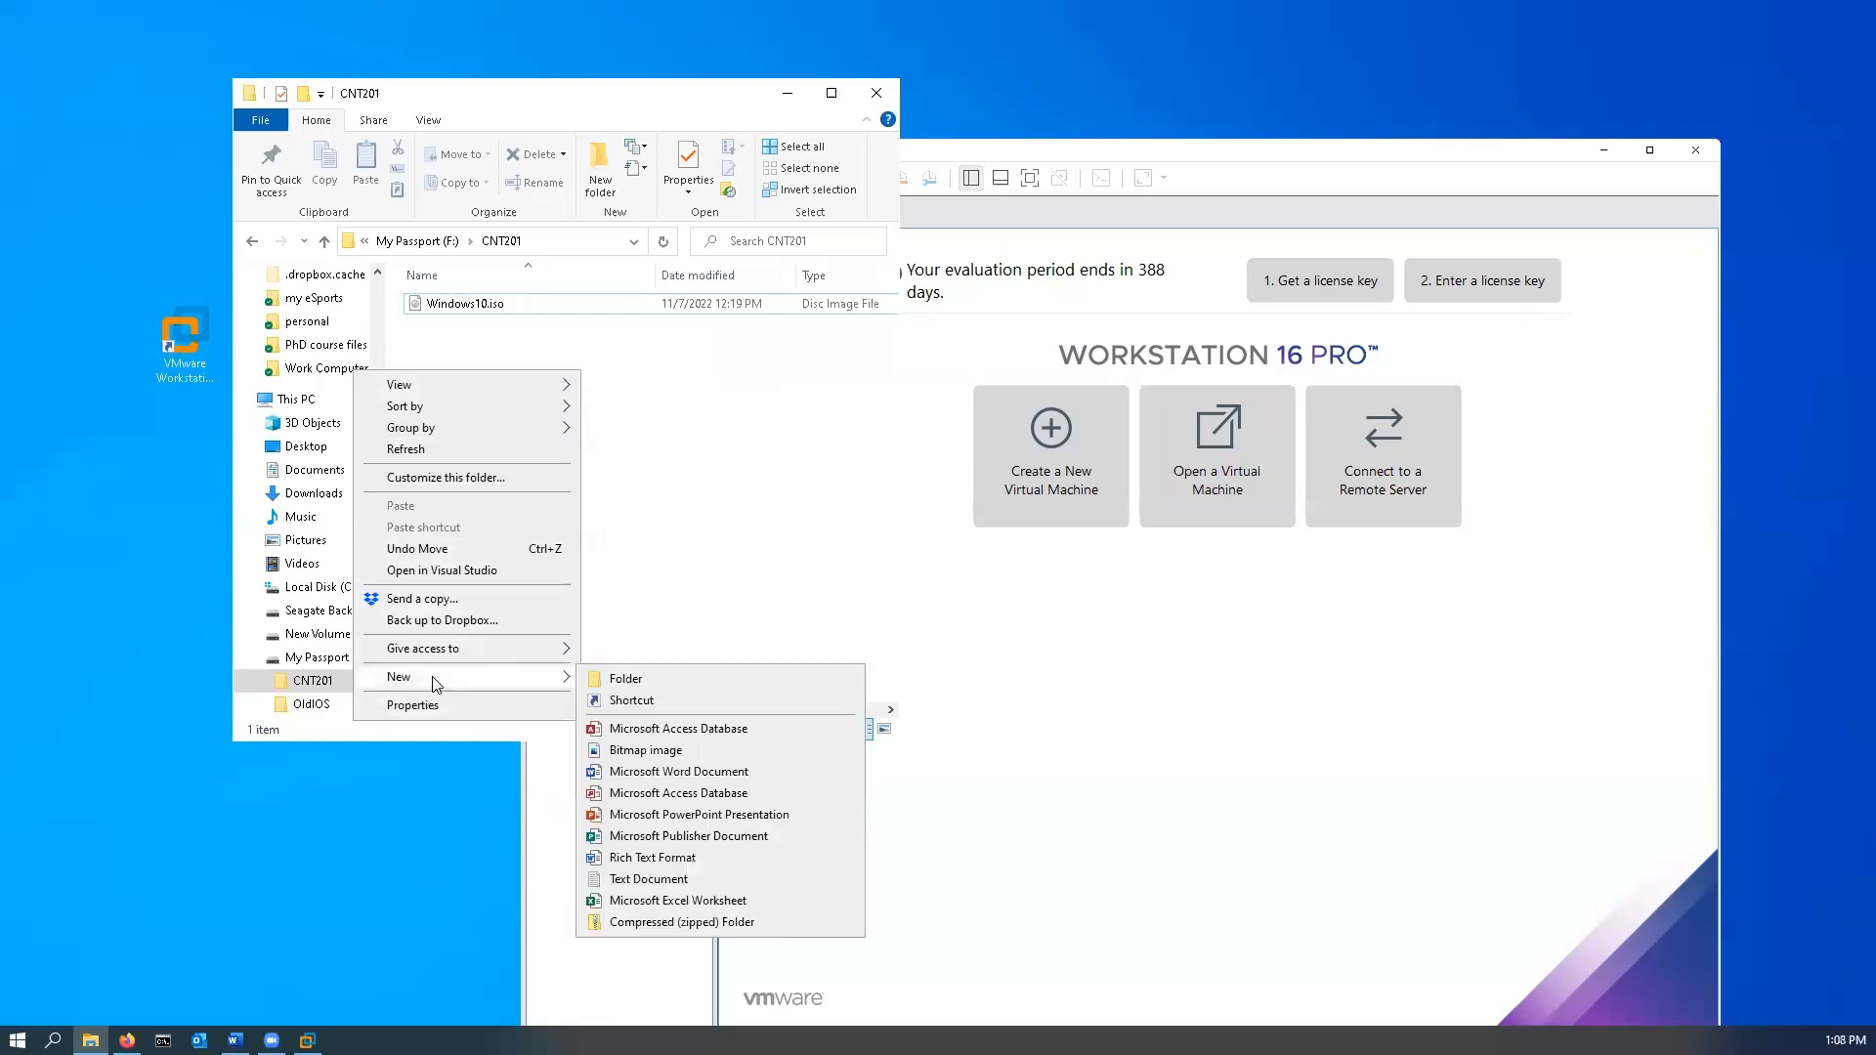
pyautogui.click(652, 679)
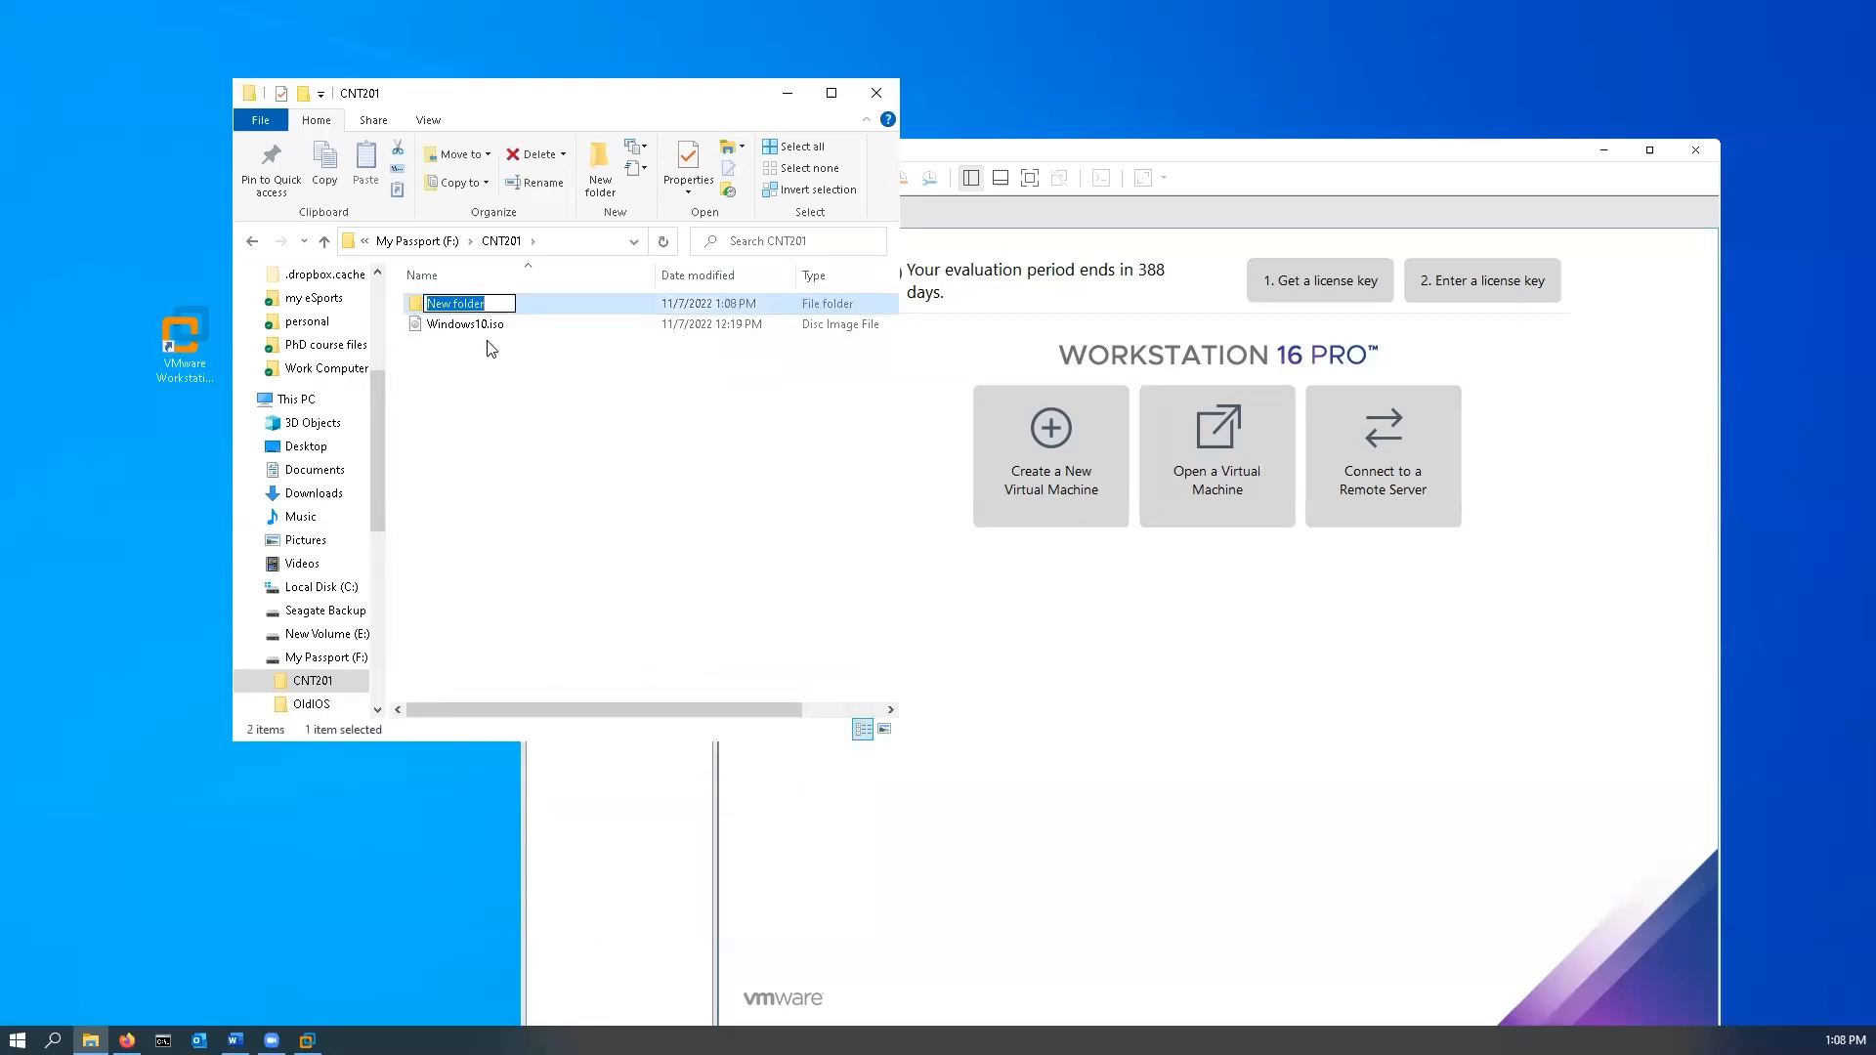
pyautogui.write('Windows10Pro')
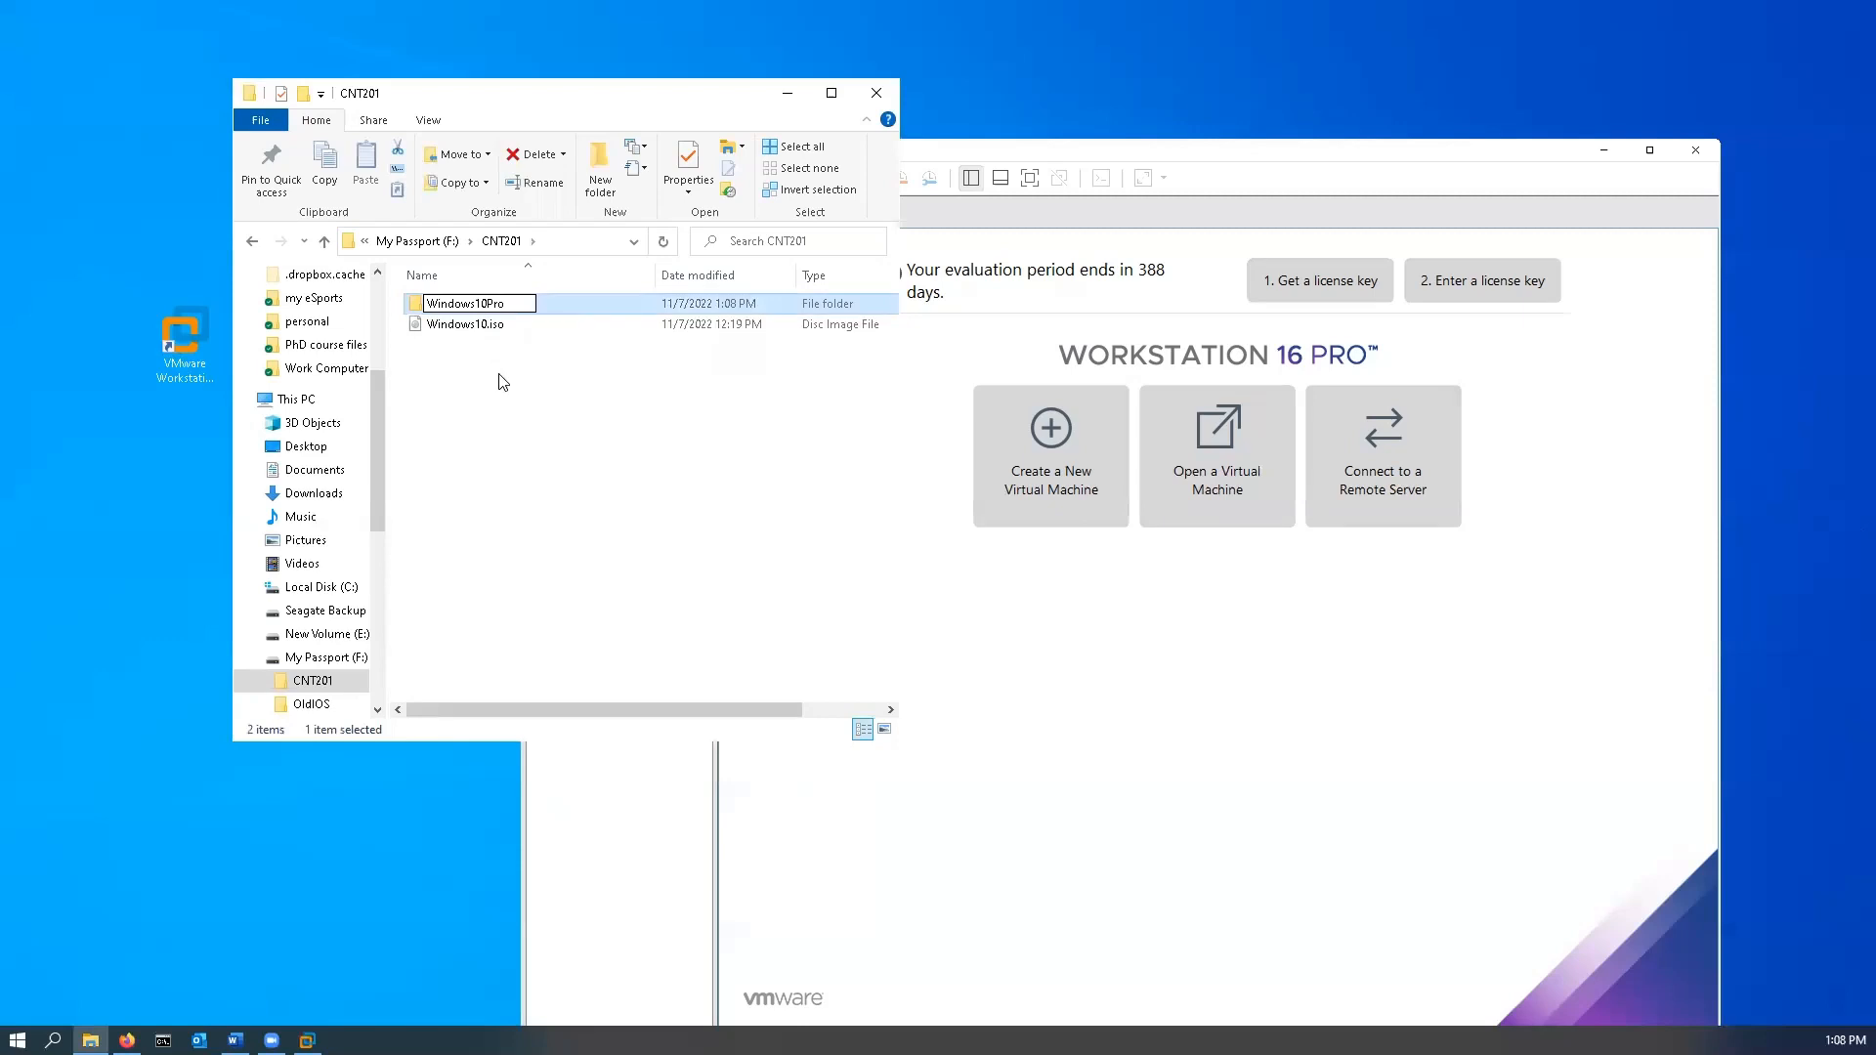
pyautogui.click(498, 380)
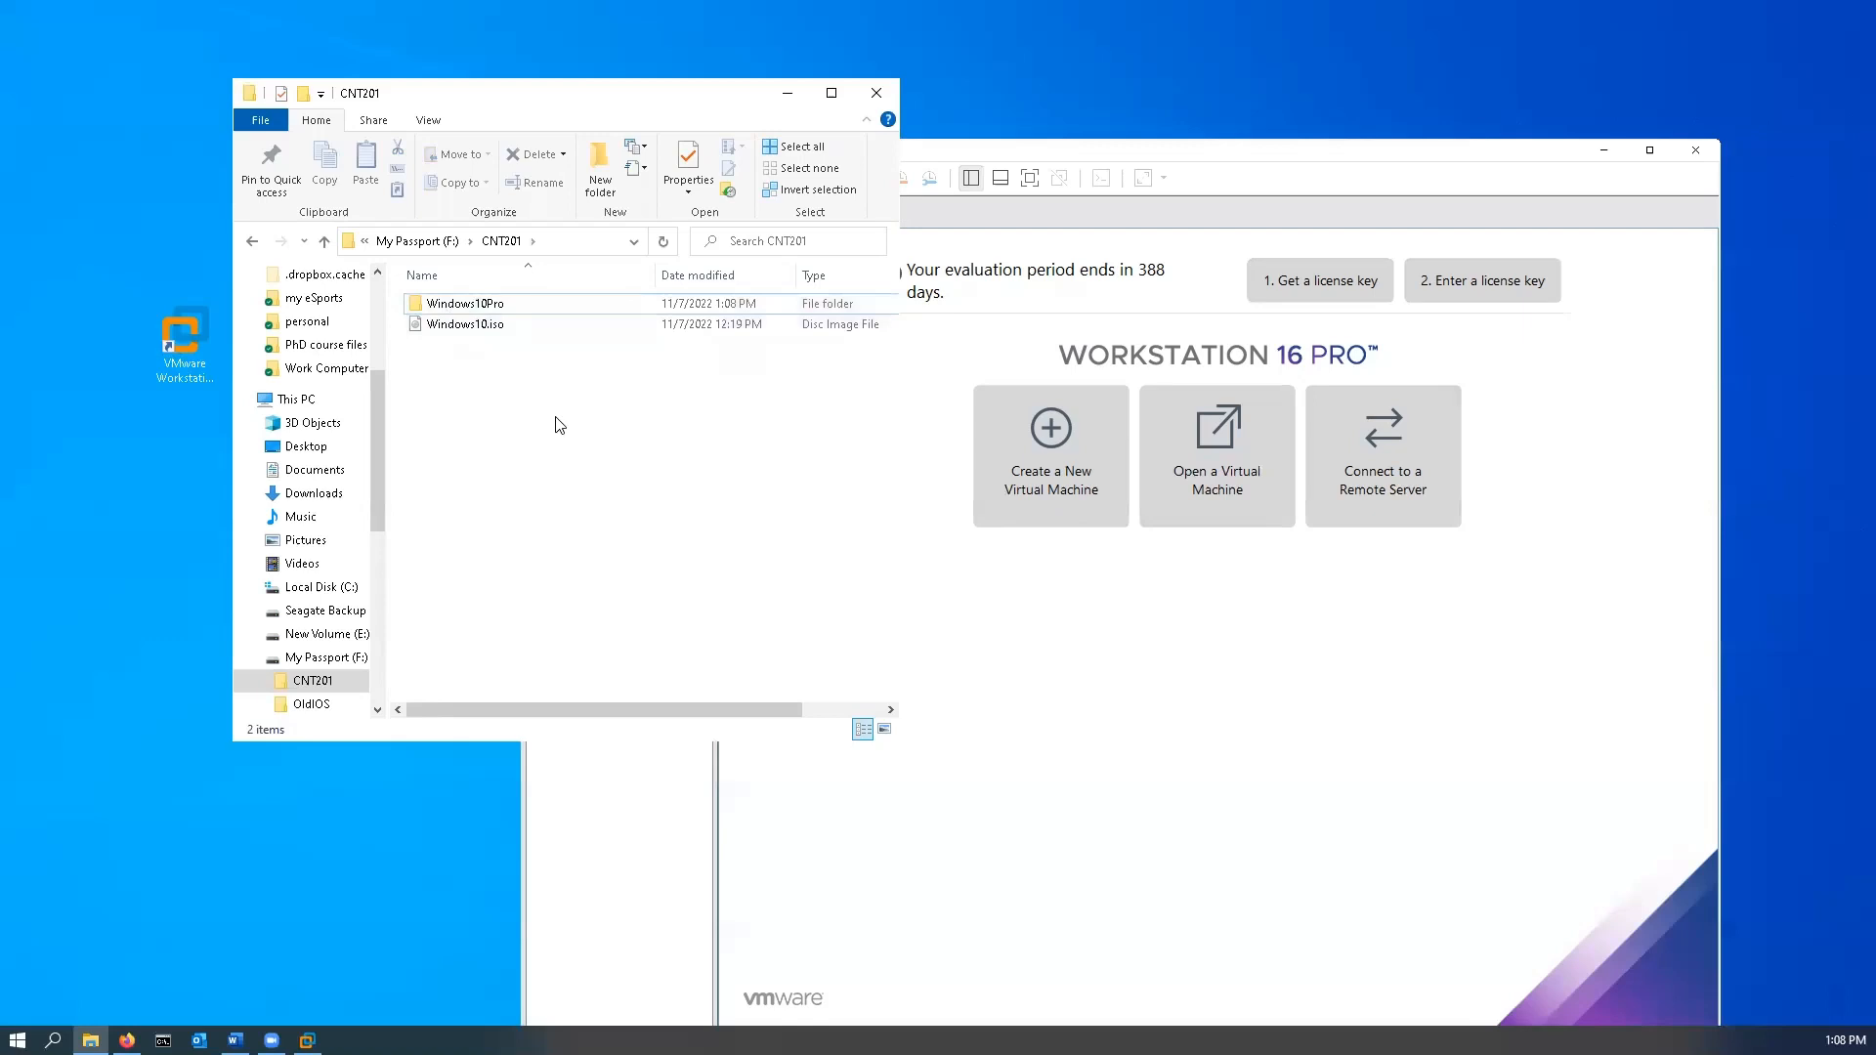
pyautogui.click(876, 93)
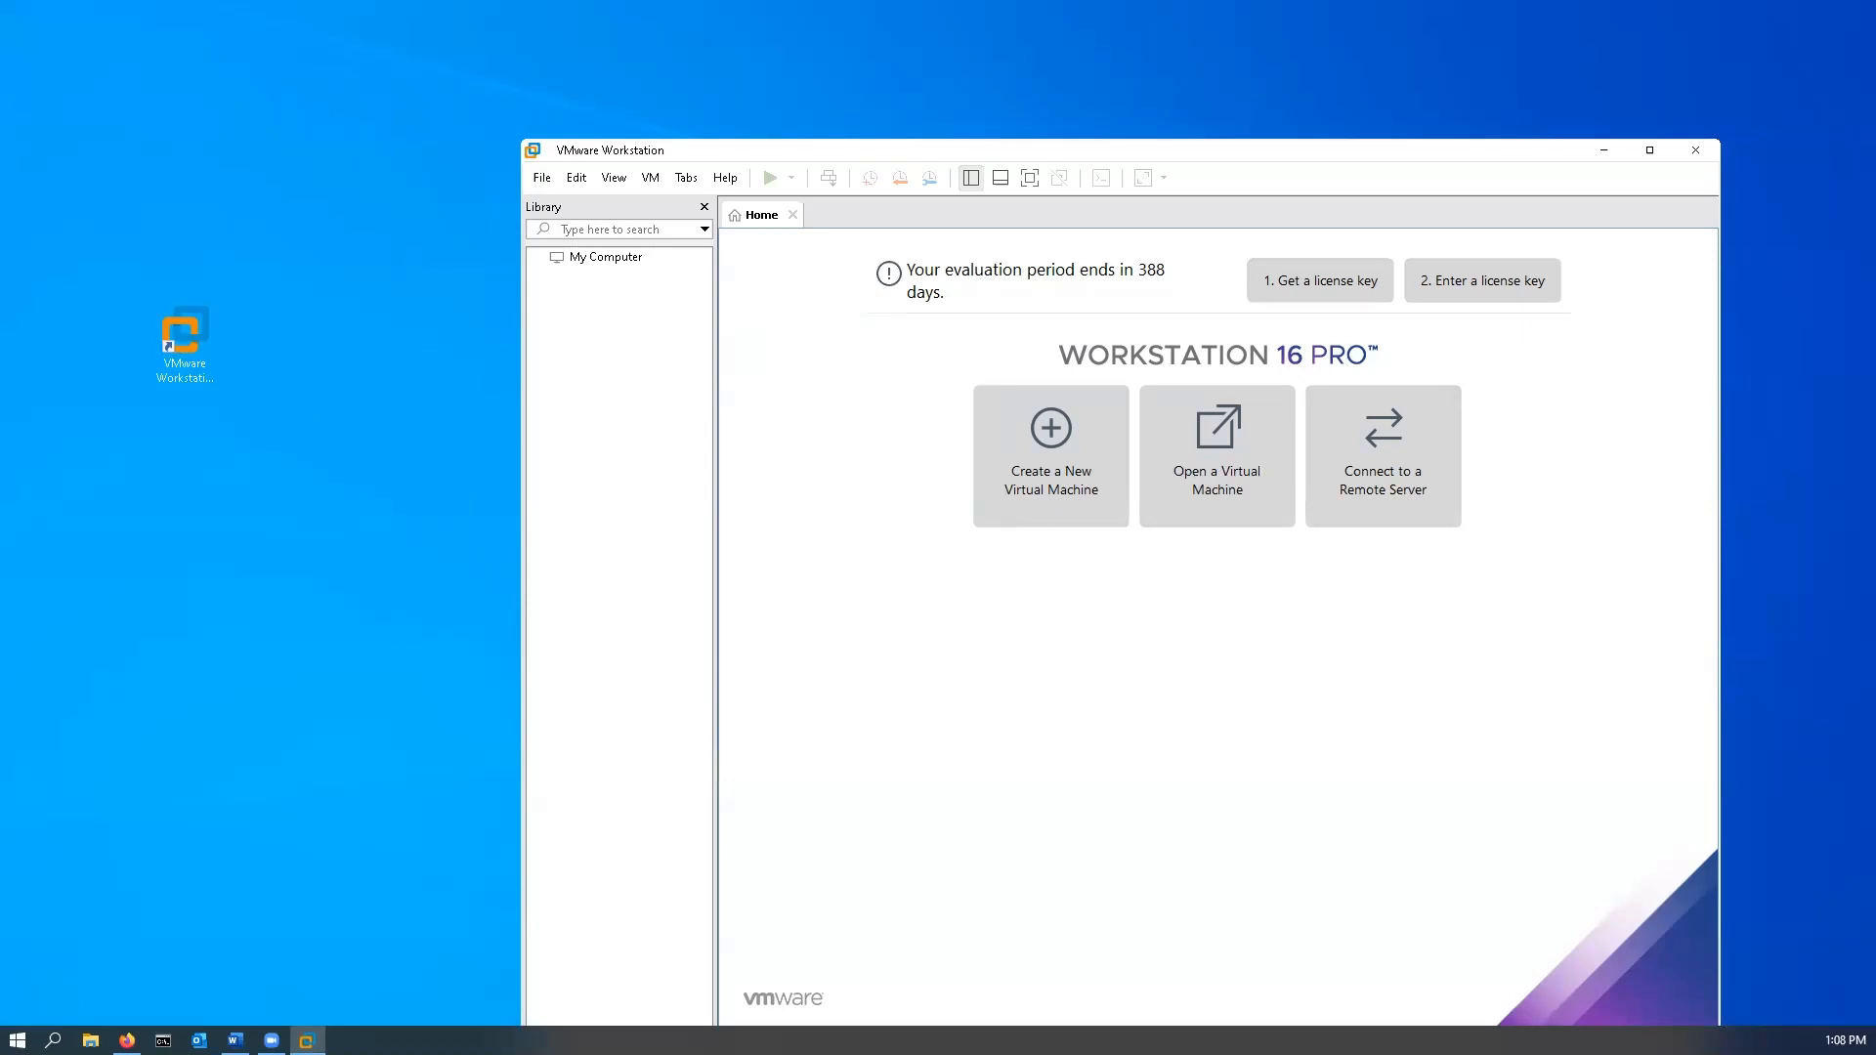
# - Launch the New Virtual Machine Wizard from the Home tab using the Custom (advanced) option
pyautogui.click(1052, 445)
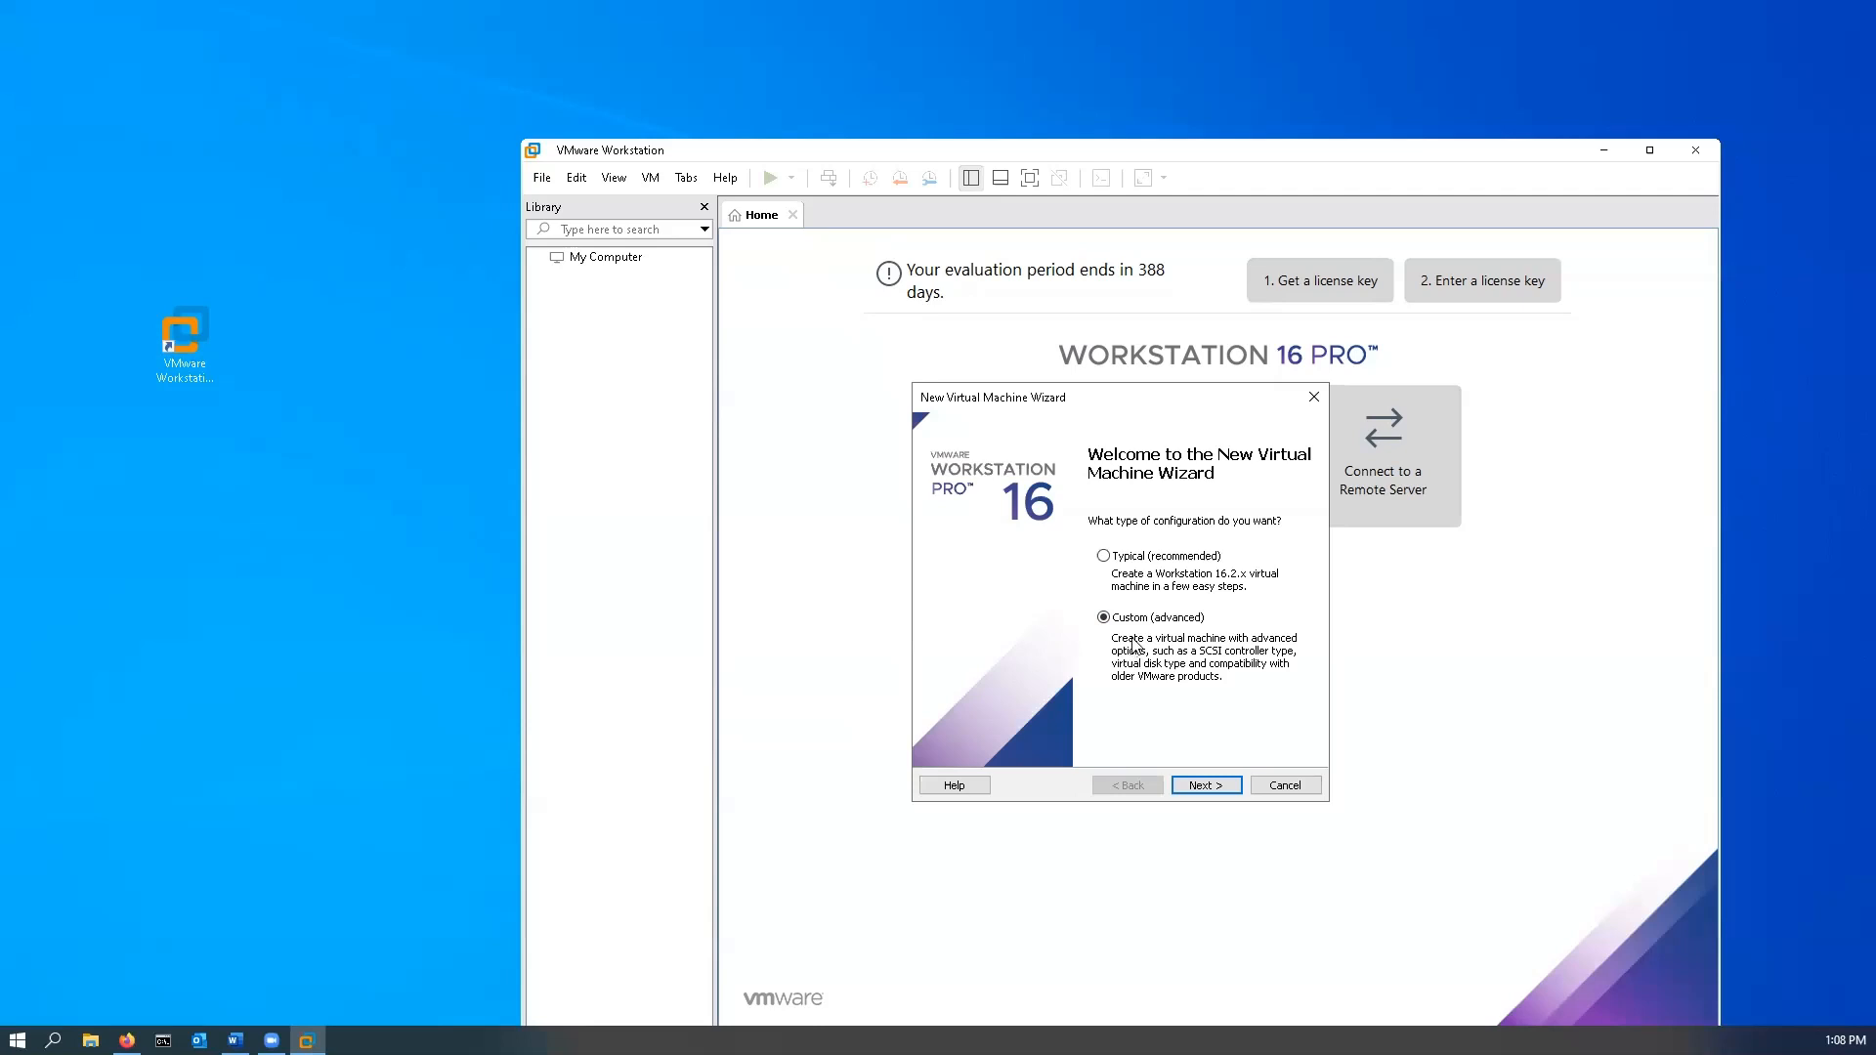
# - Get past the welcome page, keeping Workstation 16.2.x hardware compatibility
pyautogui.click(1219, 791)
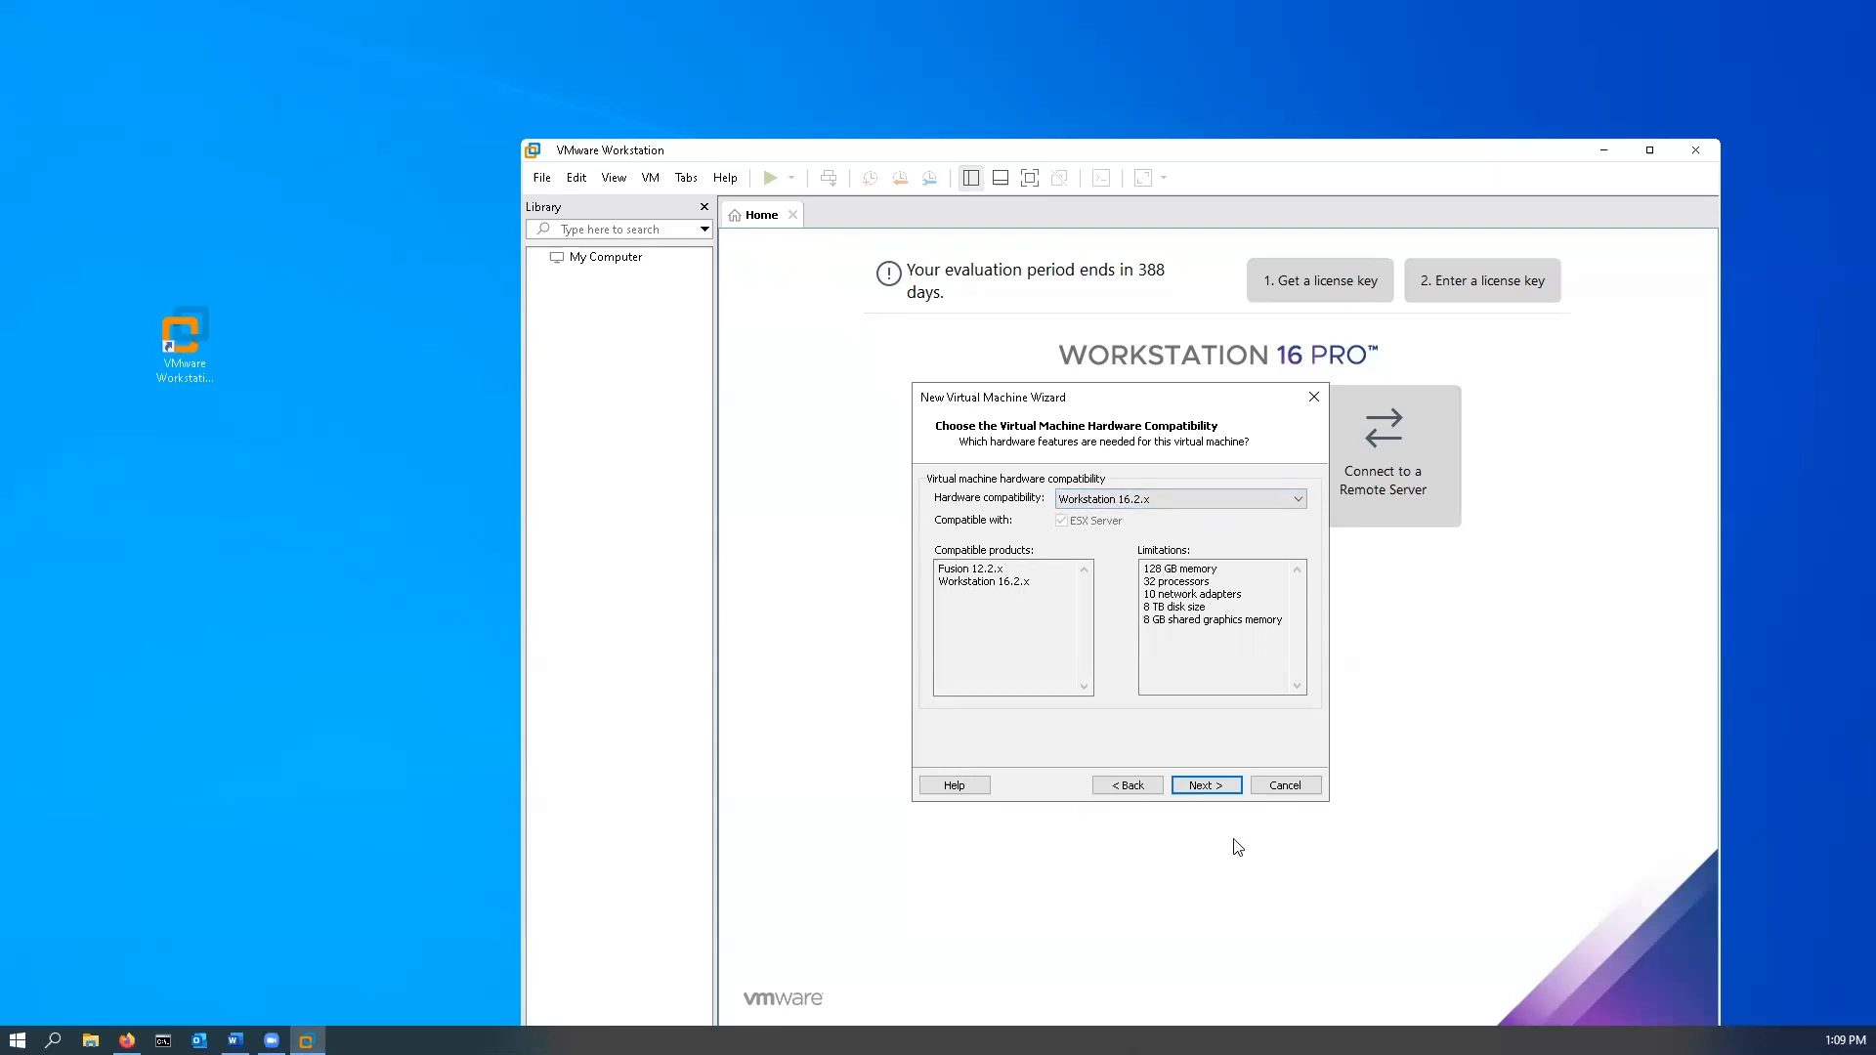
pyautogui.click(1224, 788)
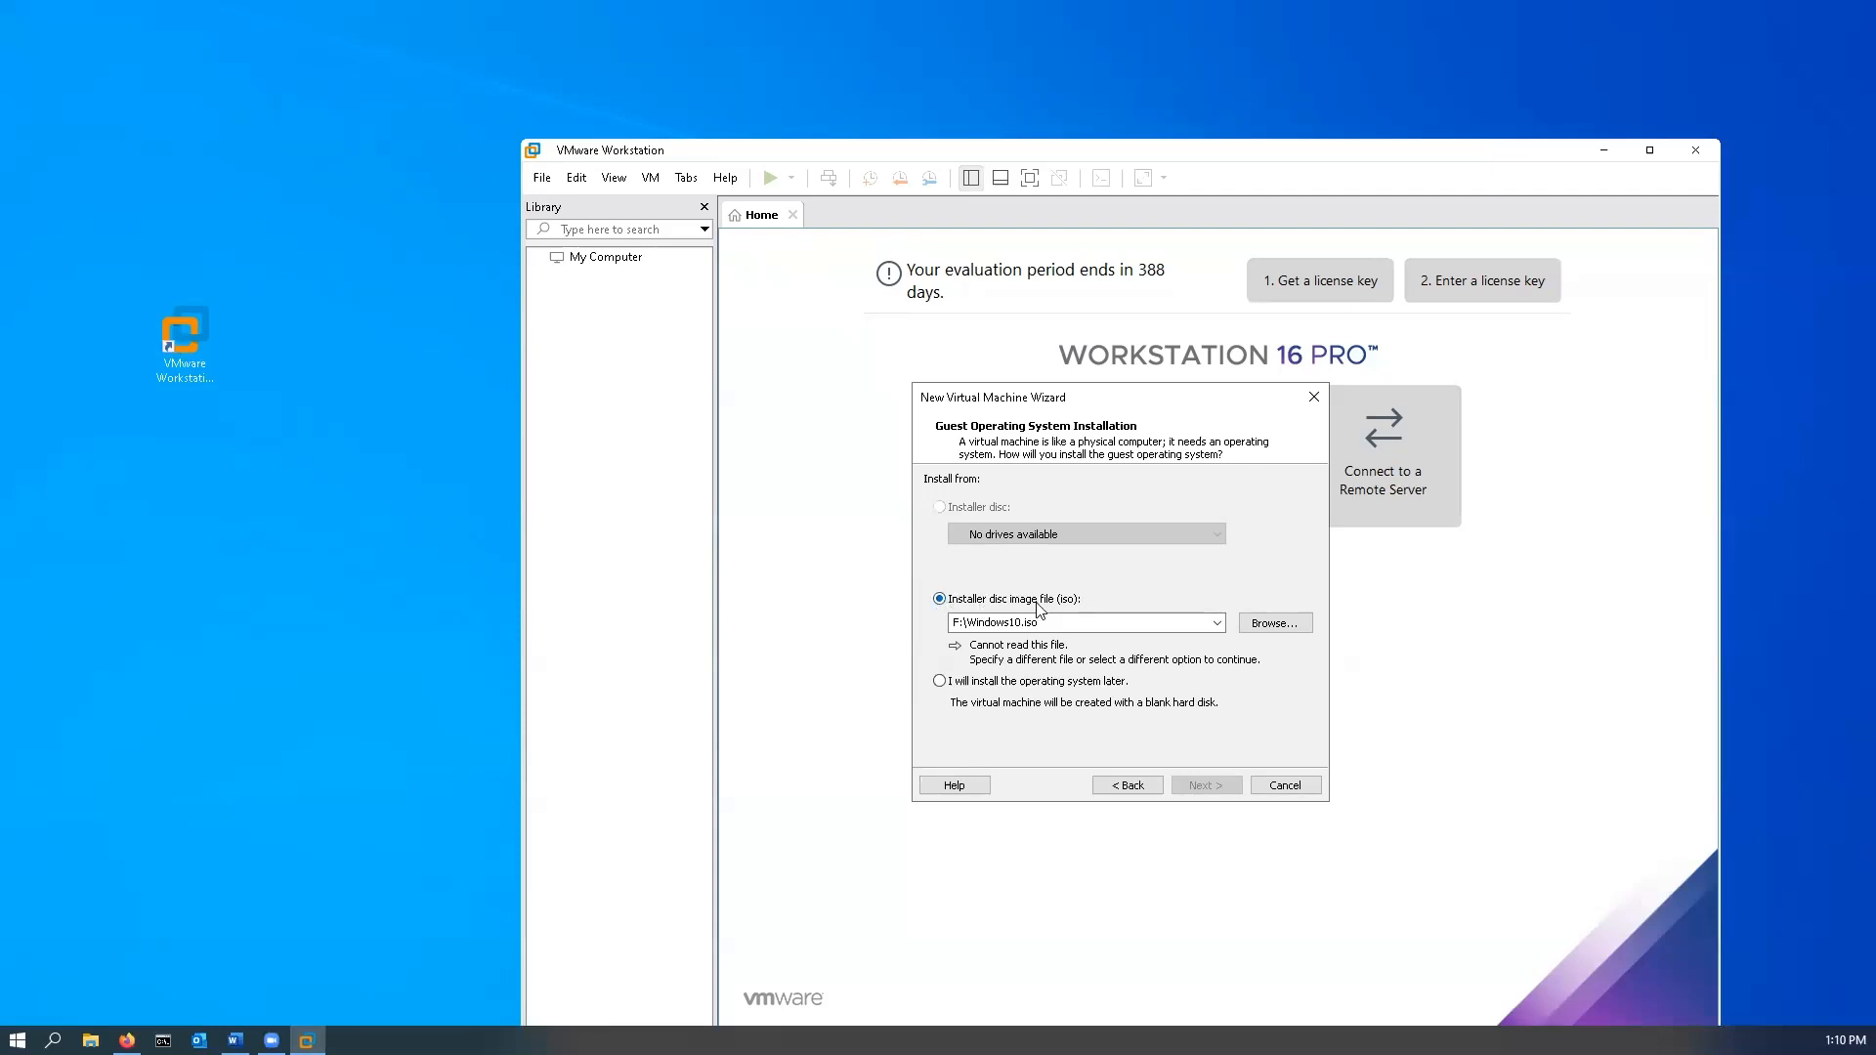
# - Select F:\CNT201\Windows10.iso as the installer disc image
pyautogui.click(1275, 623)
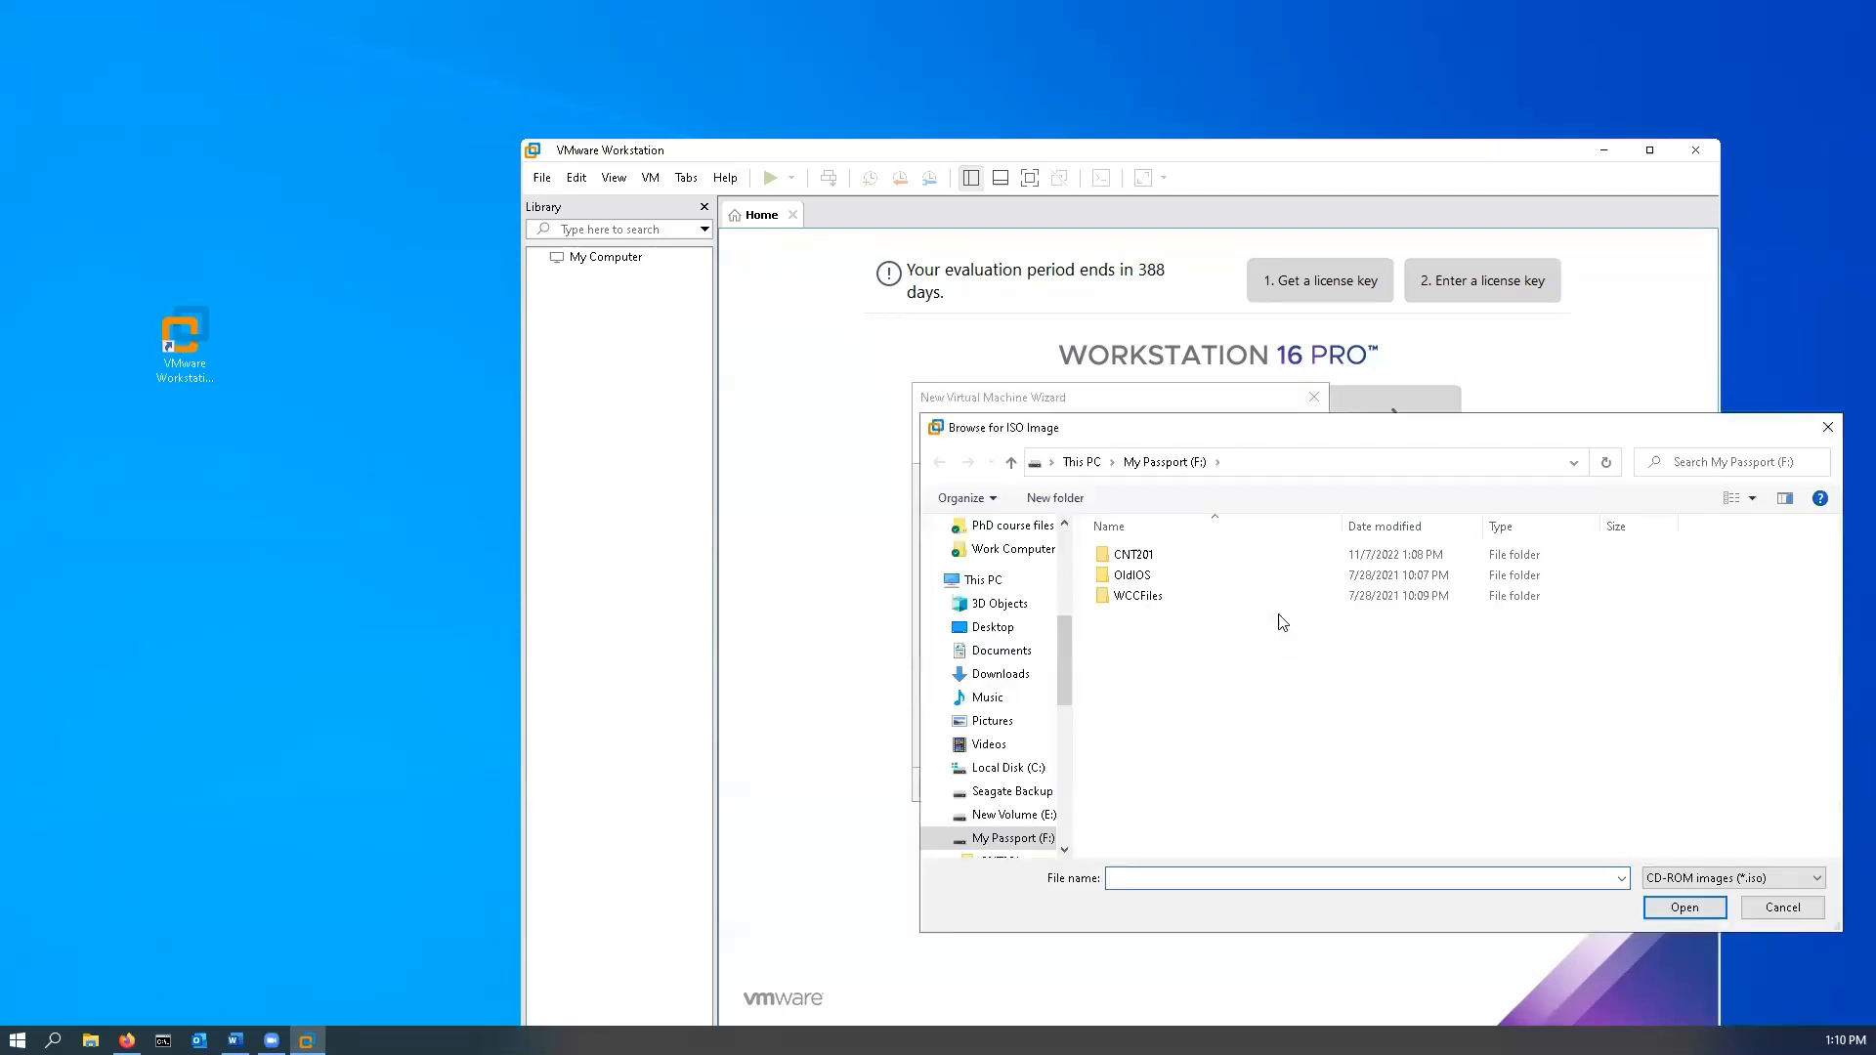
pyautogui.doubleClick(1160, 557)
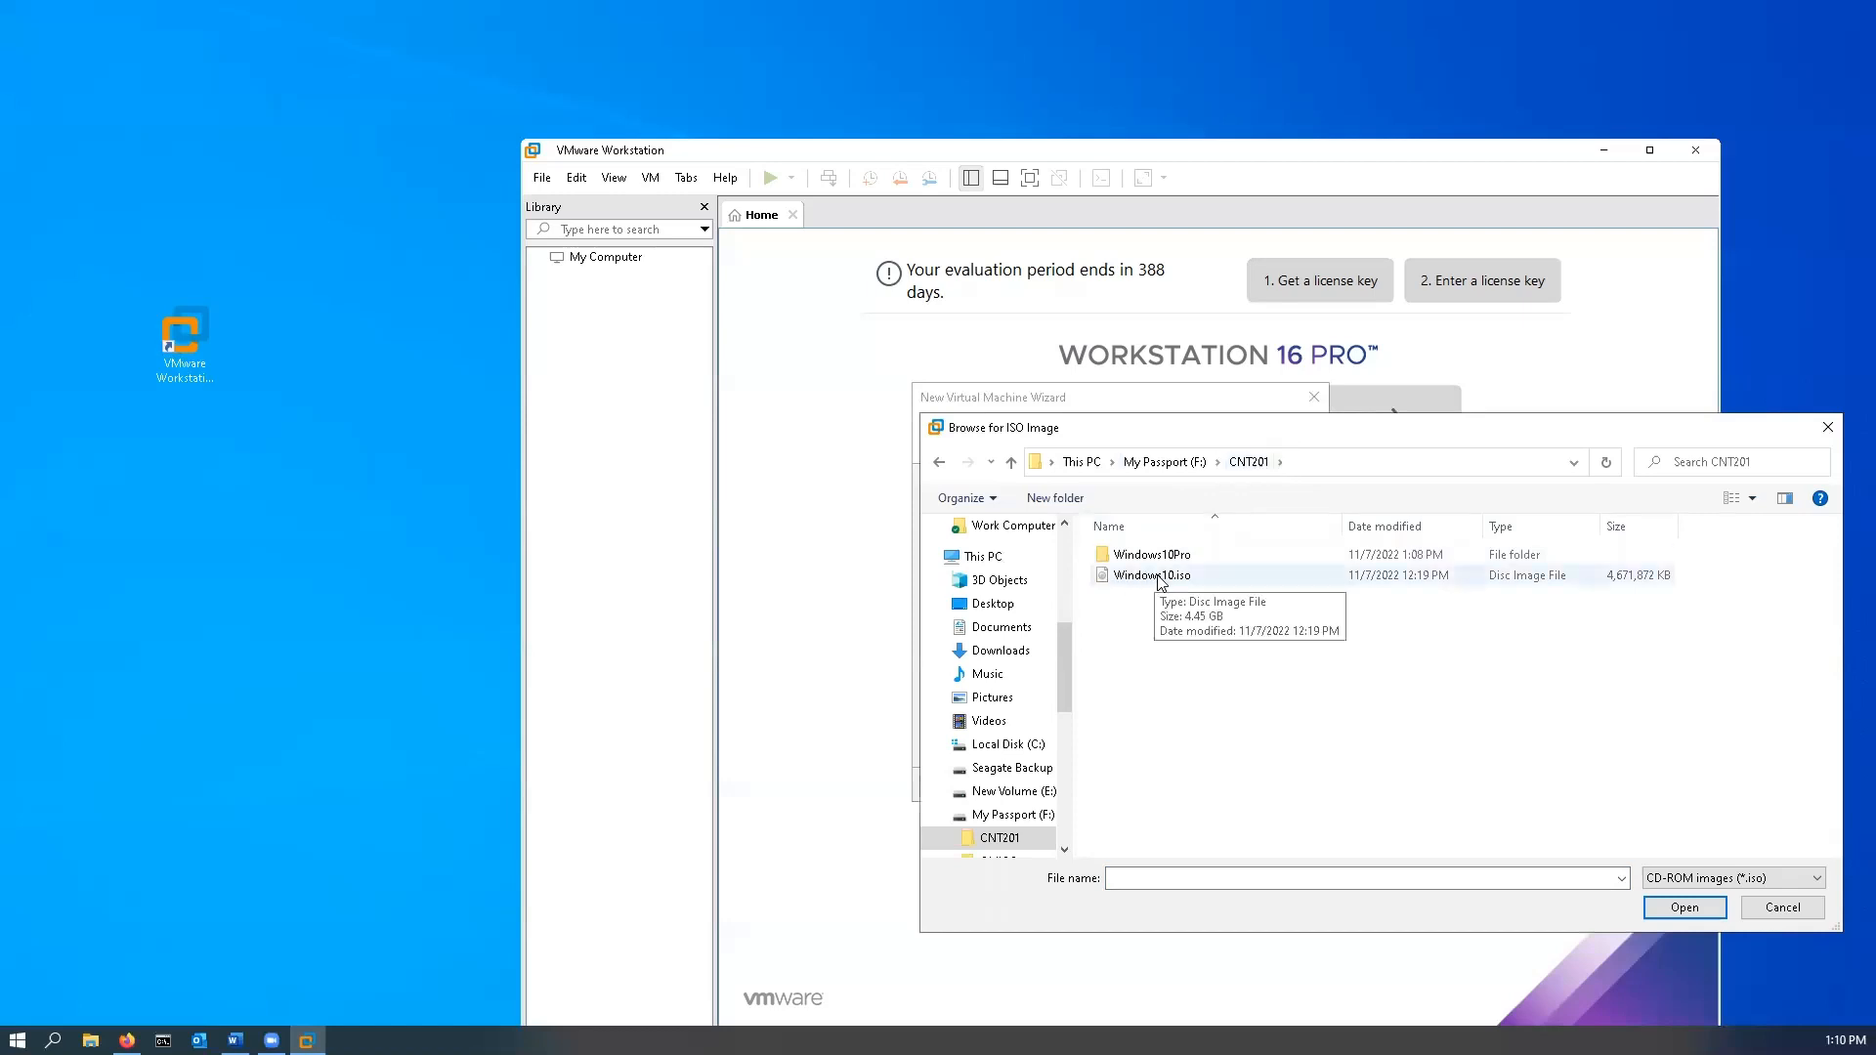
pyautogui.click(1161, 579)
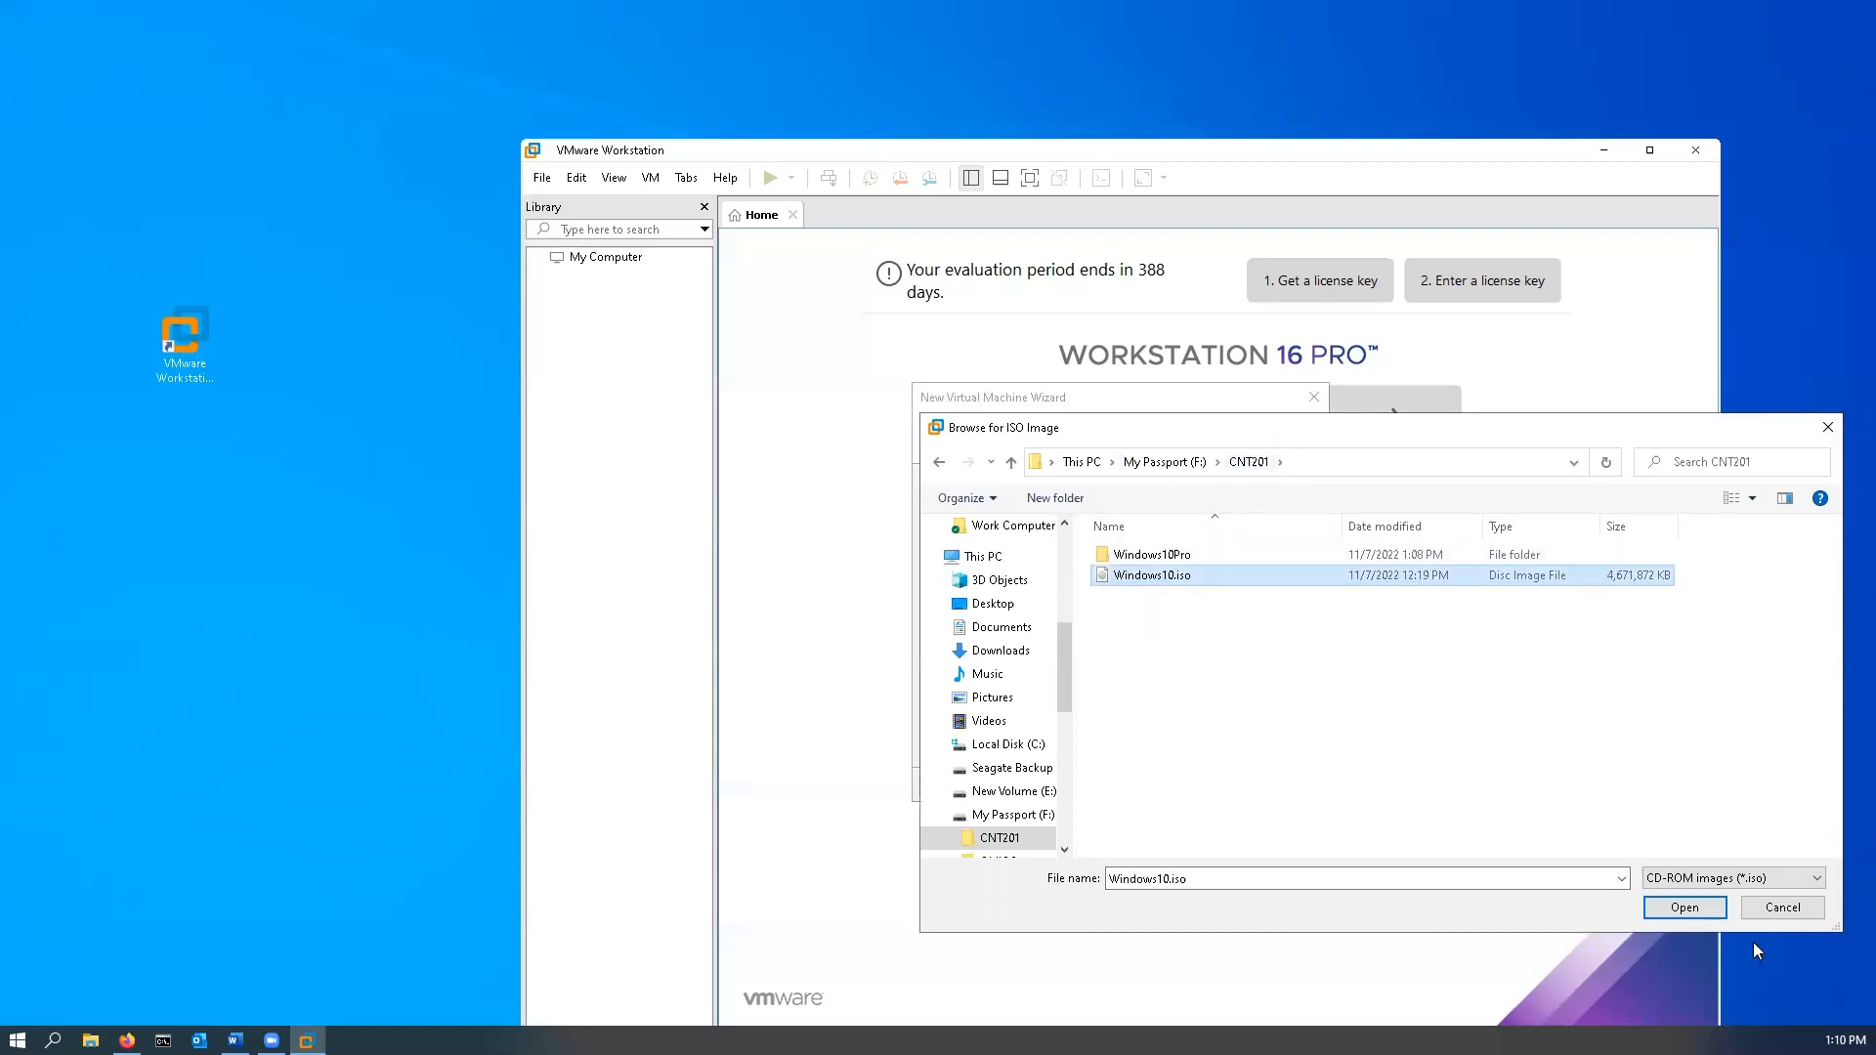
pyautogui.click(1699, 914)
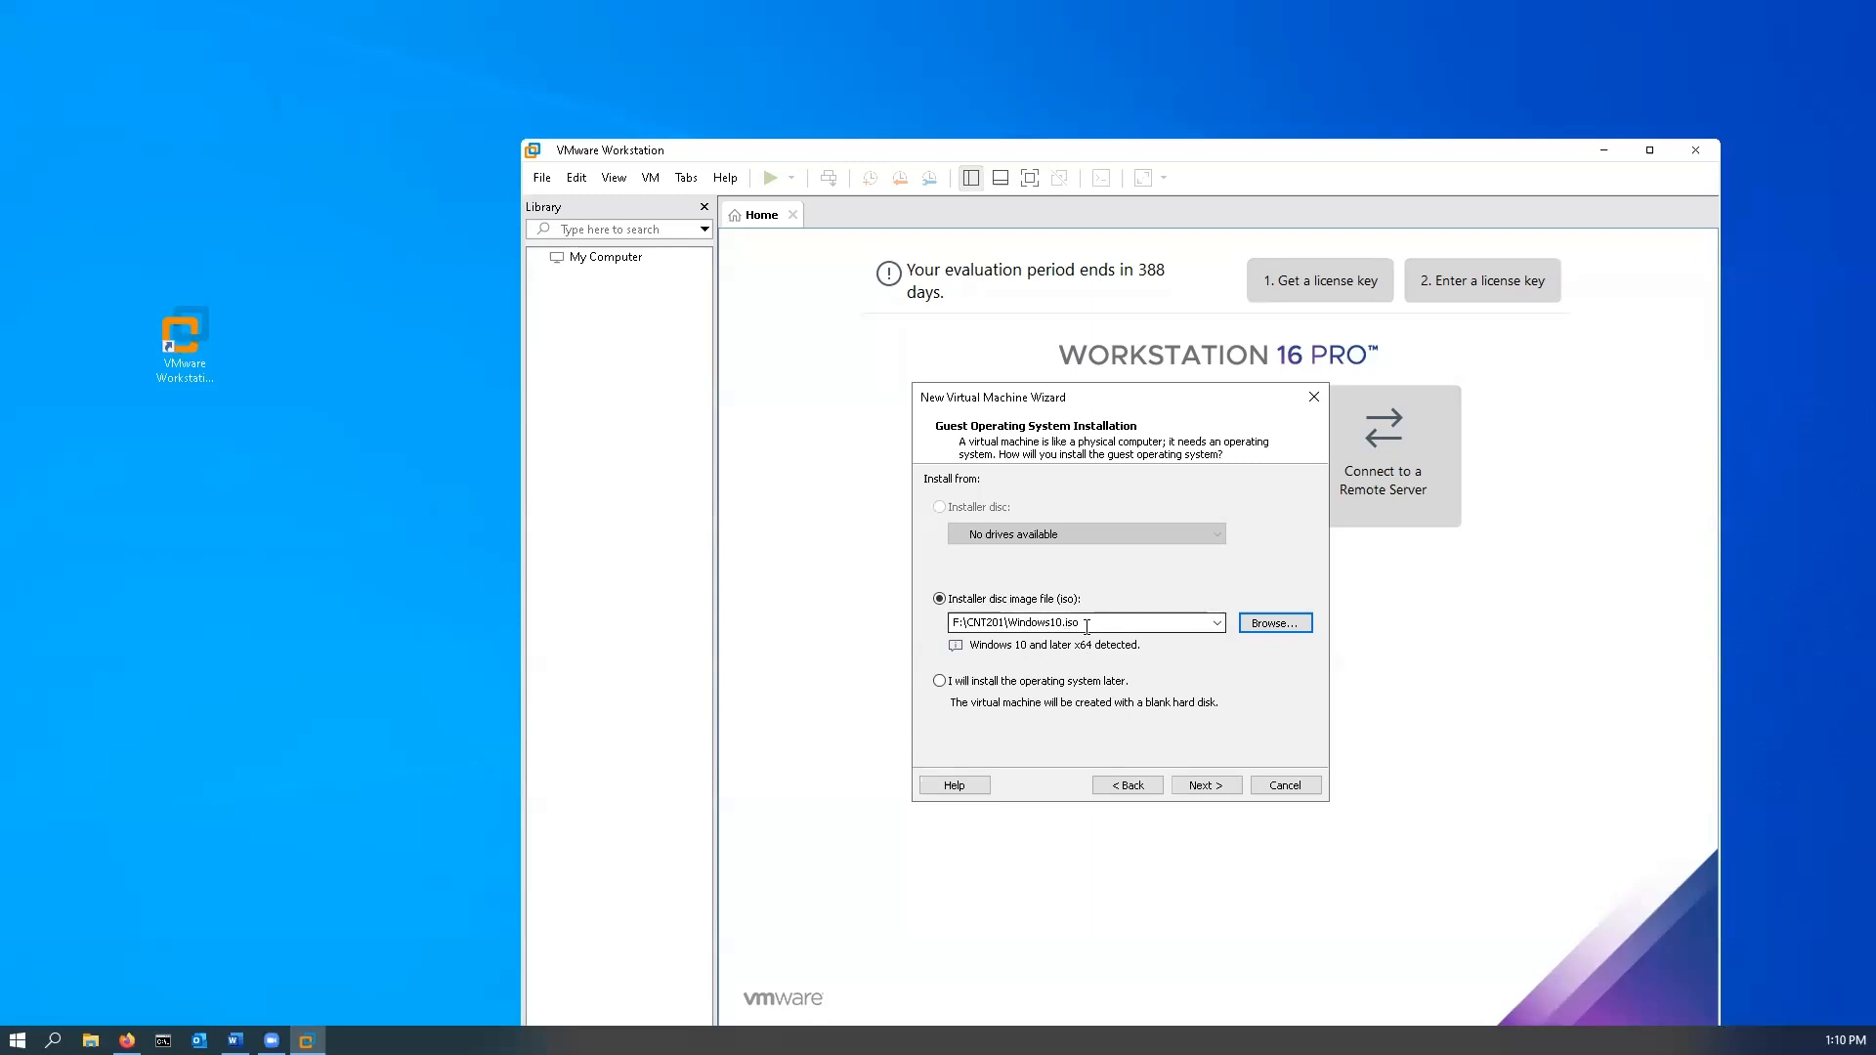
# - Replace the default virtual machine name with Windows10Pro
pyautogui.click(1221, 794)
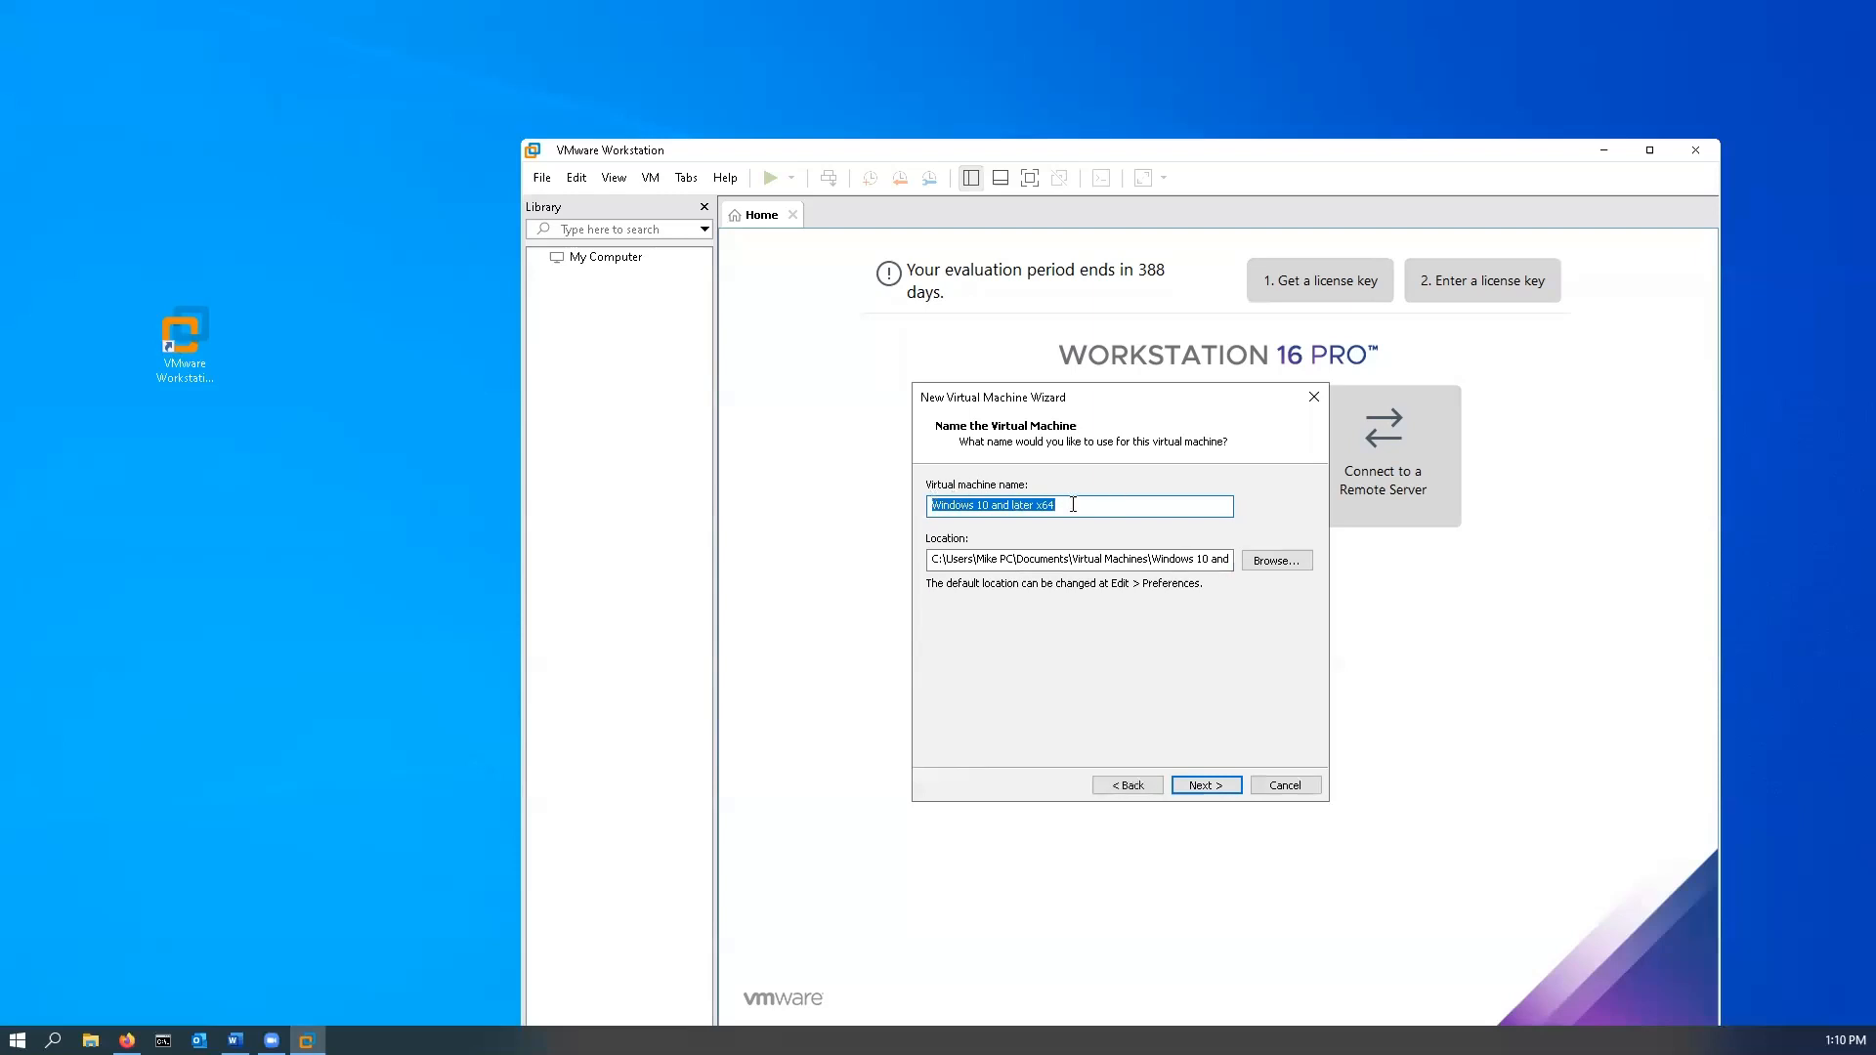
pyautogui.click(1085, 507)
pyautogui.moveTo(1085, 506); pyautogui.dragTo(888, 506)
pyautogui.write('W')
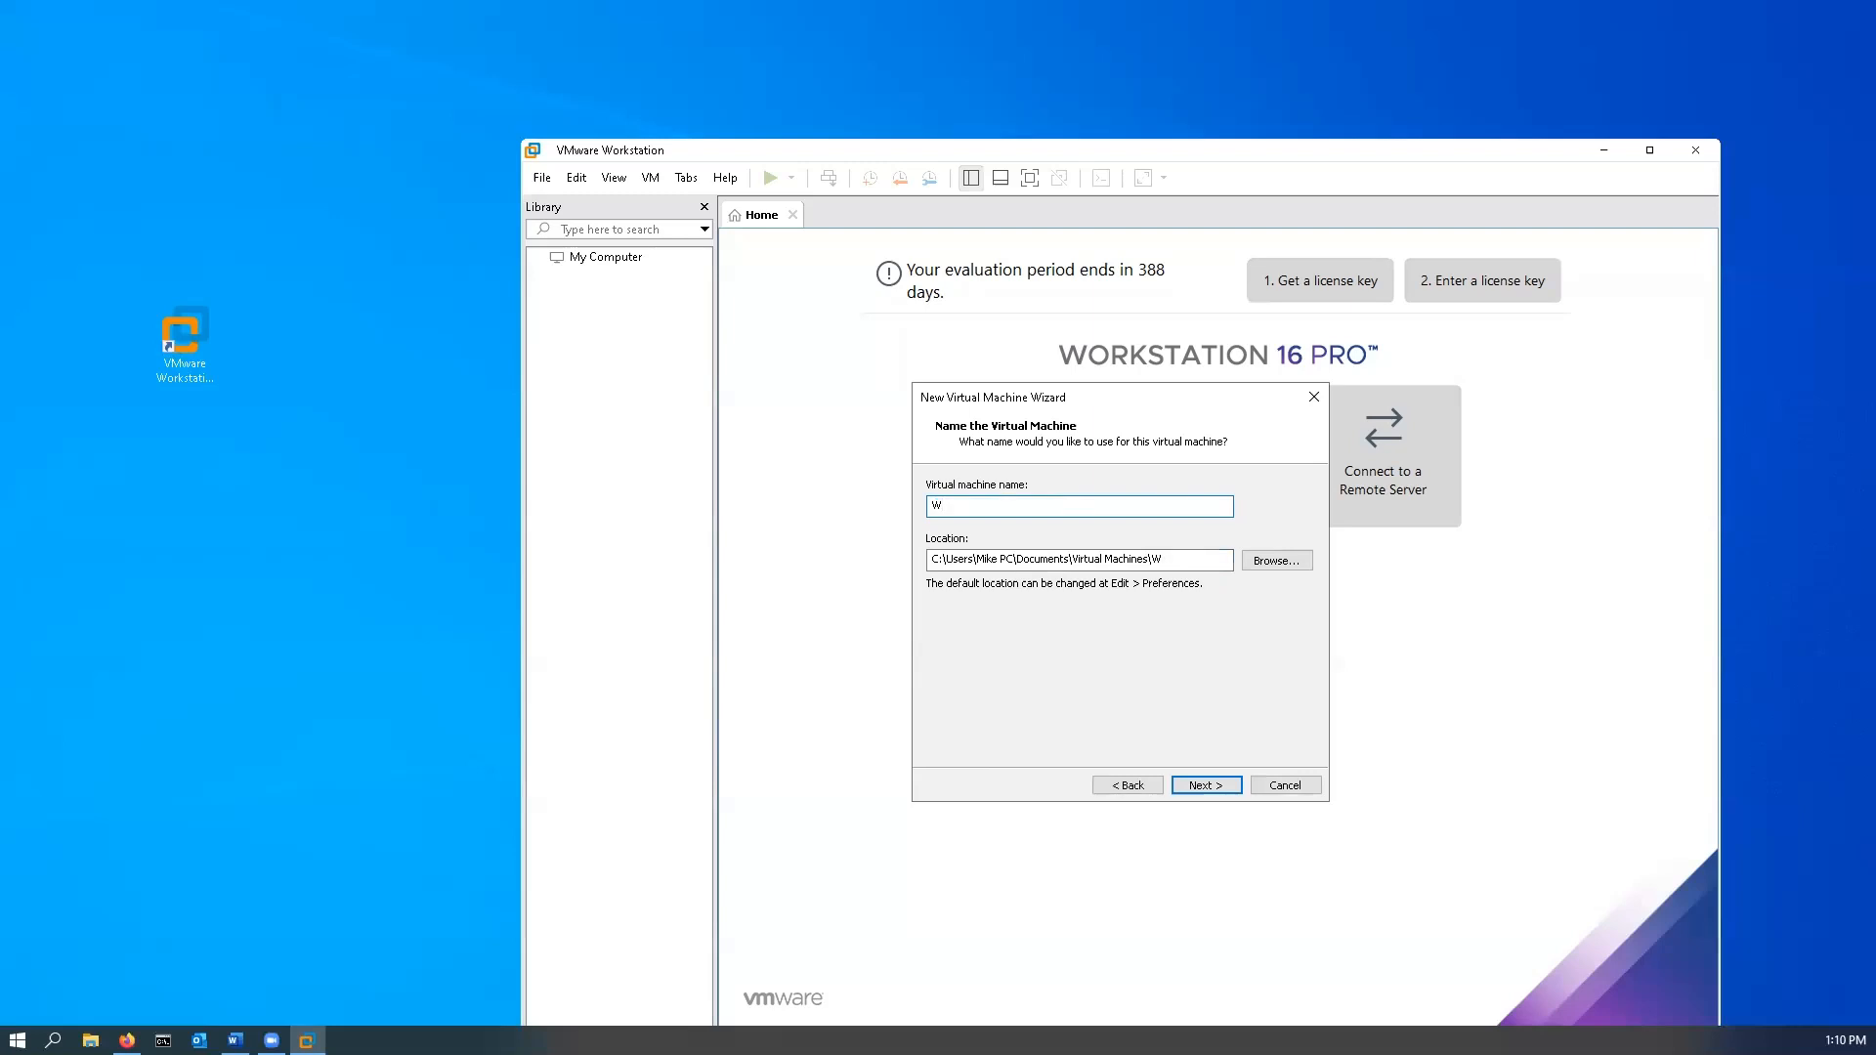
pyautogui.write('indows10Pro')
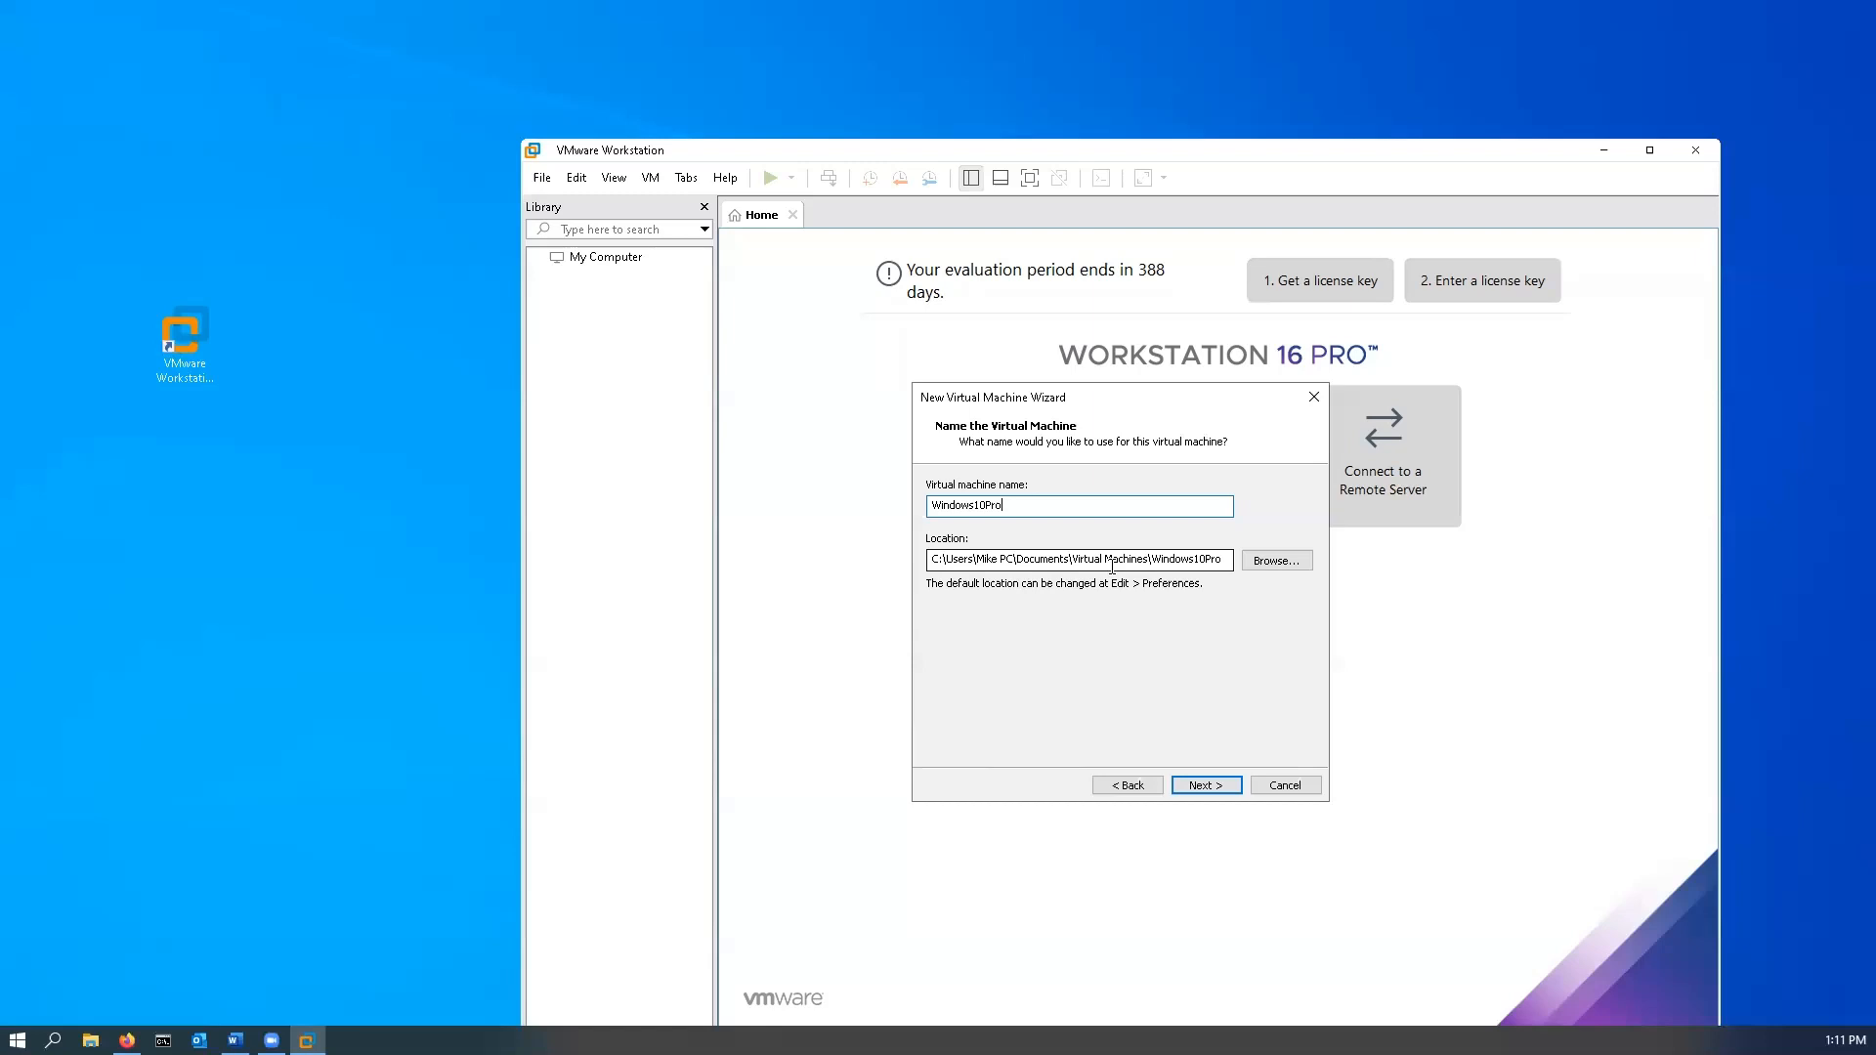
# - Set the VM location to the Windows10Pro folder under My Passport (F:) > CNT201
pyautogui.click(1294, 564)
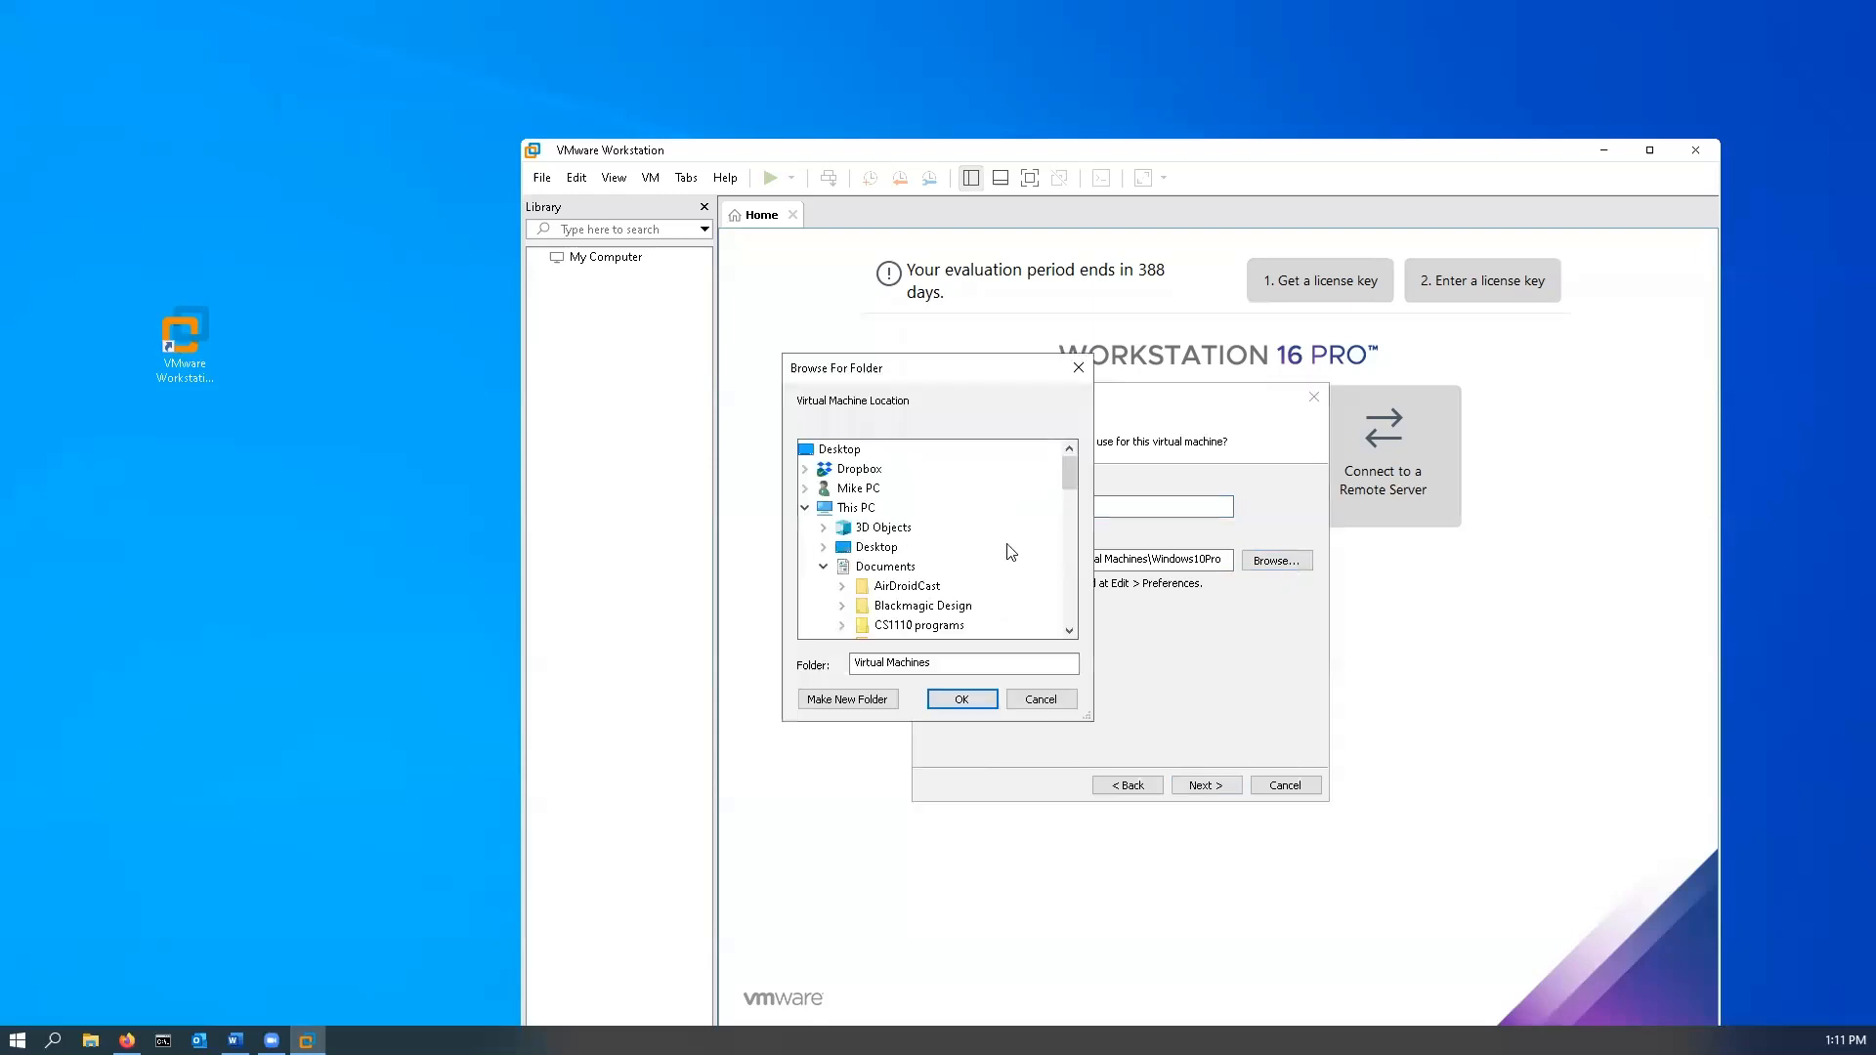
pyautogui.moveTo(1069, 481); pyautogui.dragTo(1081, 592)
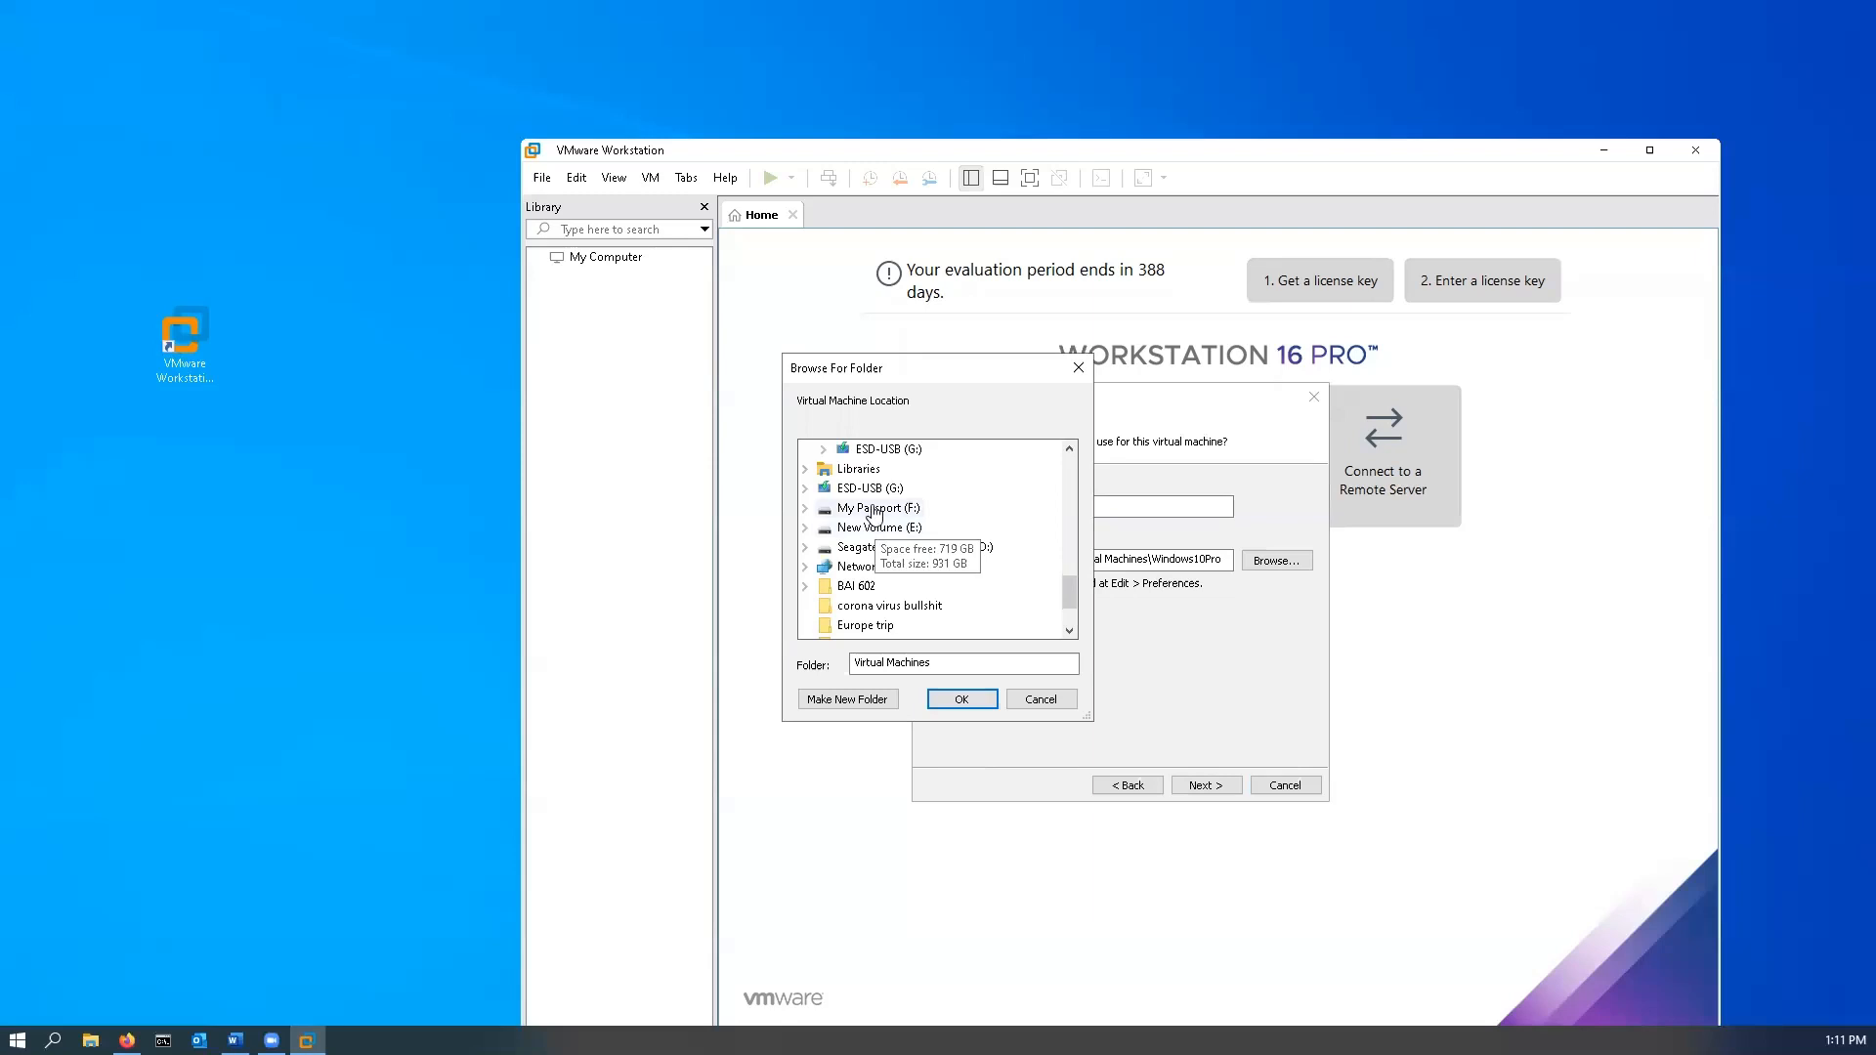
pyautogui.doubleClick(870, 508)
pyautogui.doubleClick(868, 528)
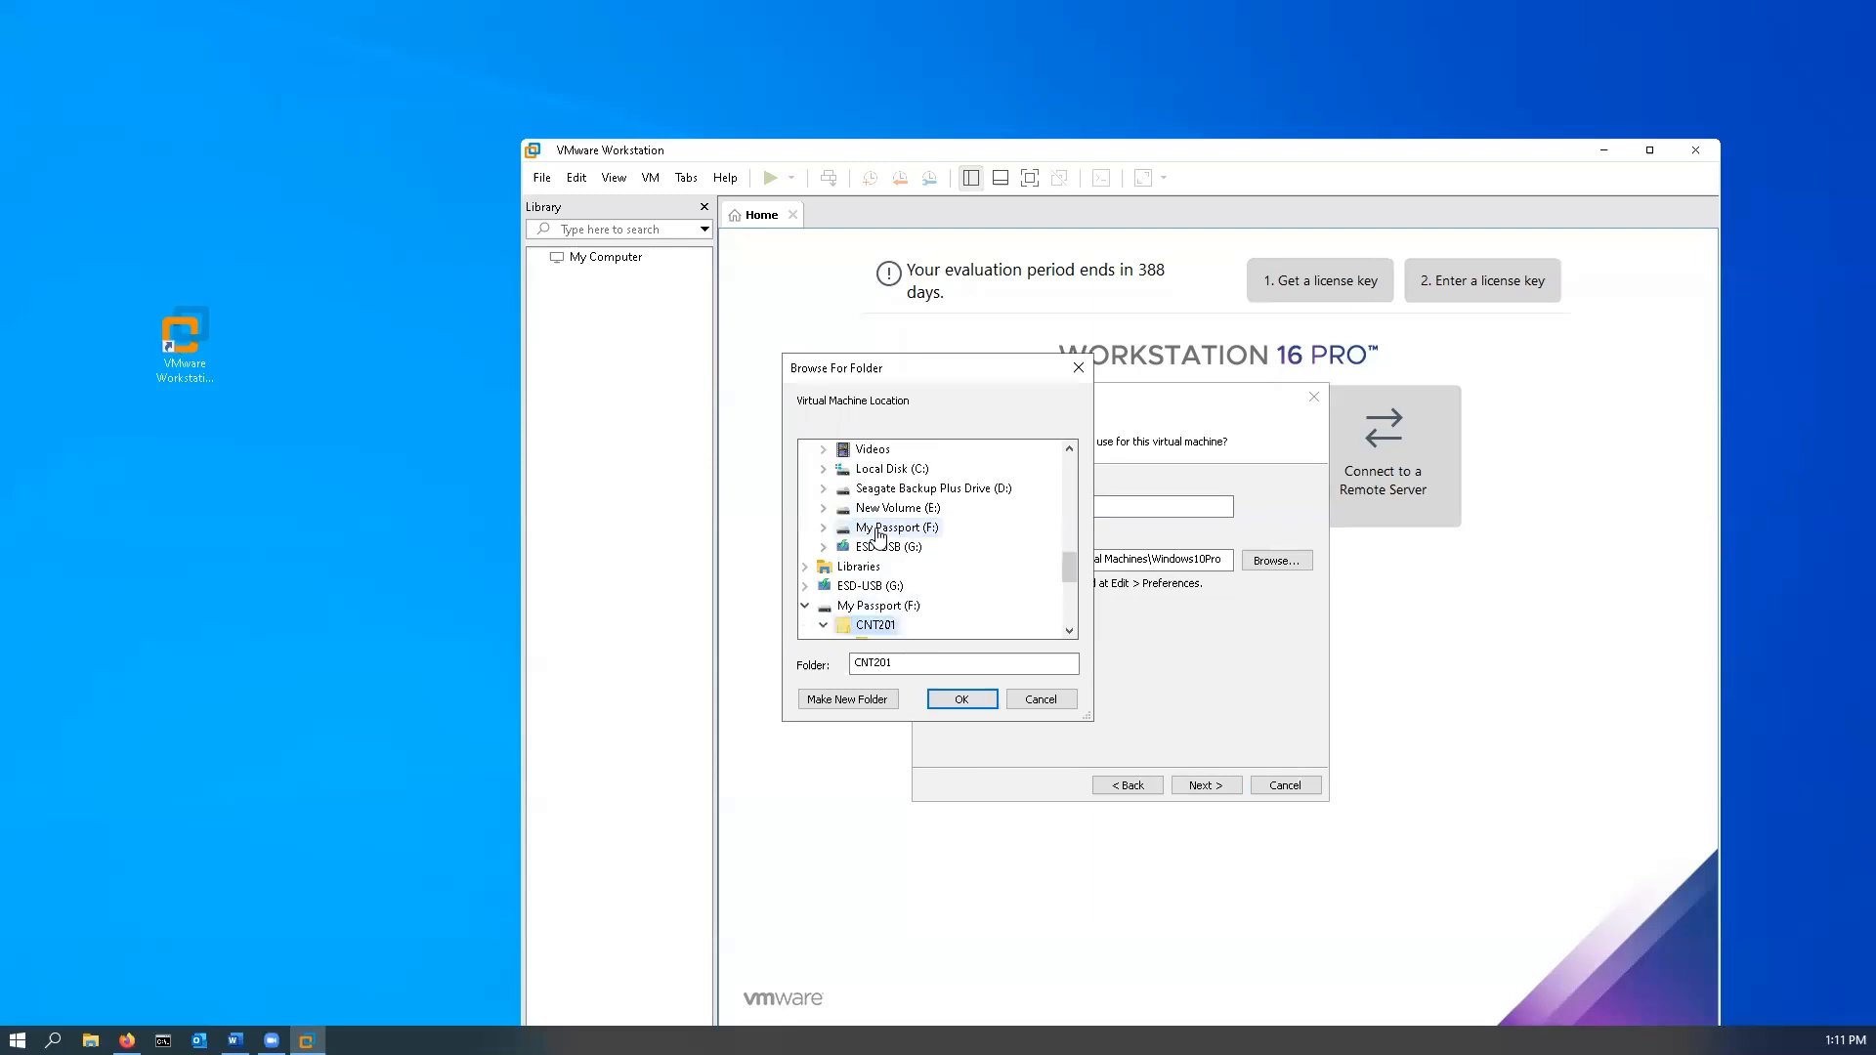
pyautogui.scroll(-2, 879, 528)
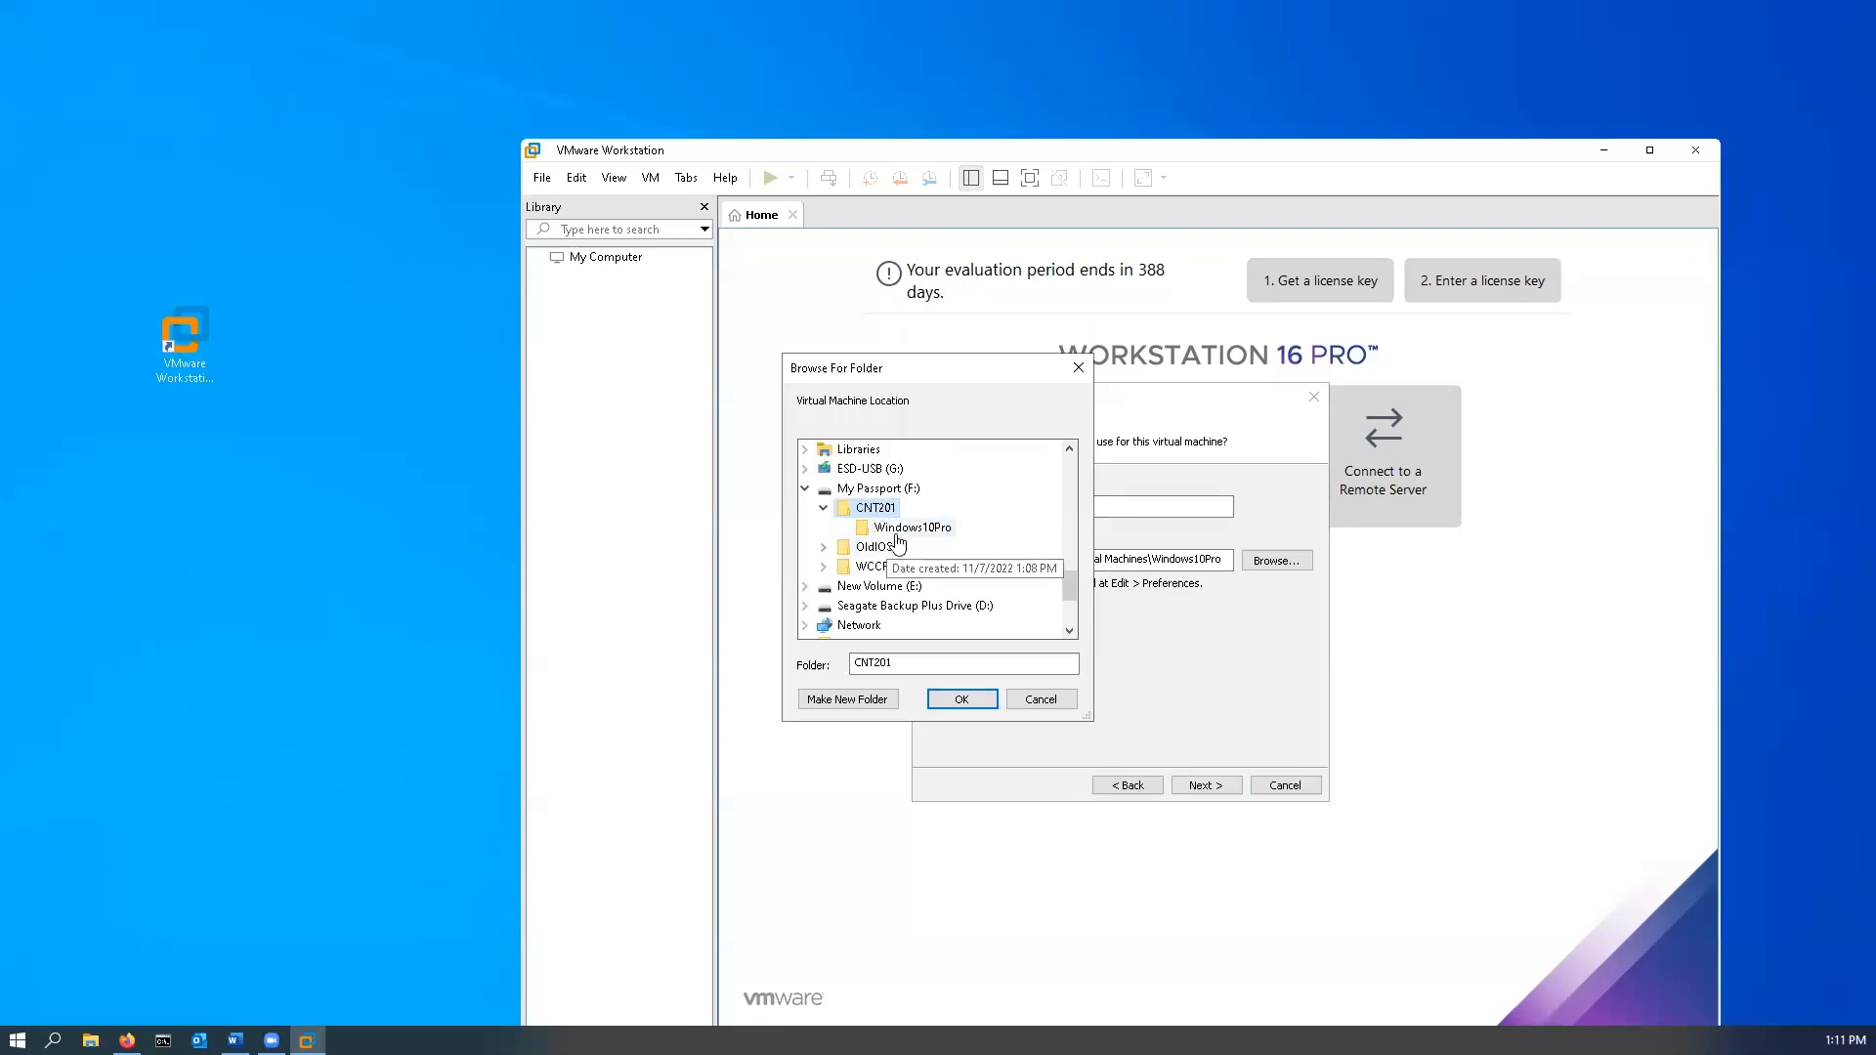
pyautogui.click(912, 533)
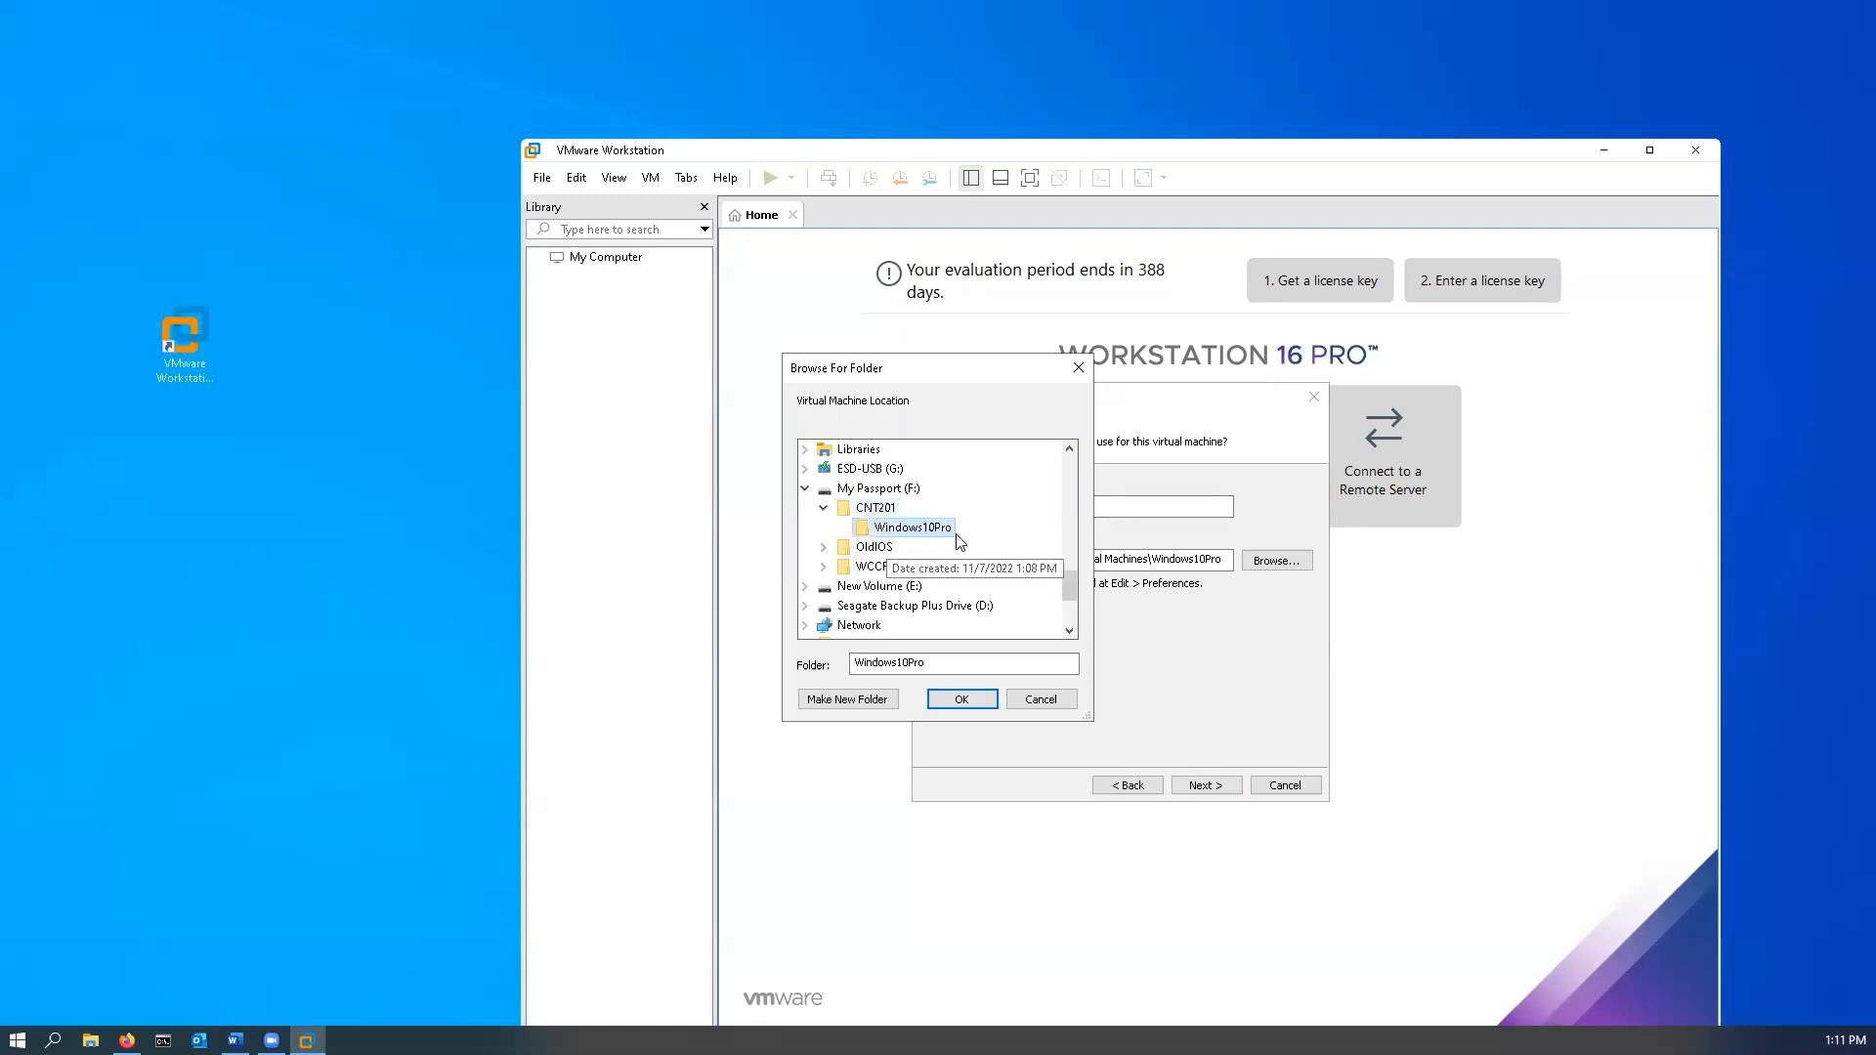
pyautogui.click(981, 701)
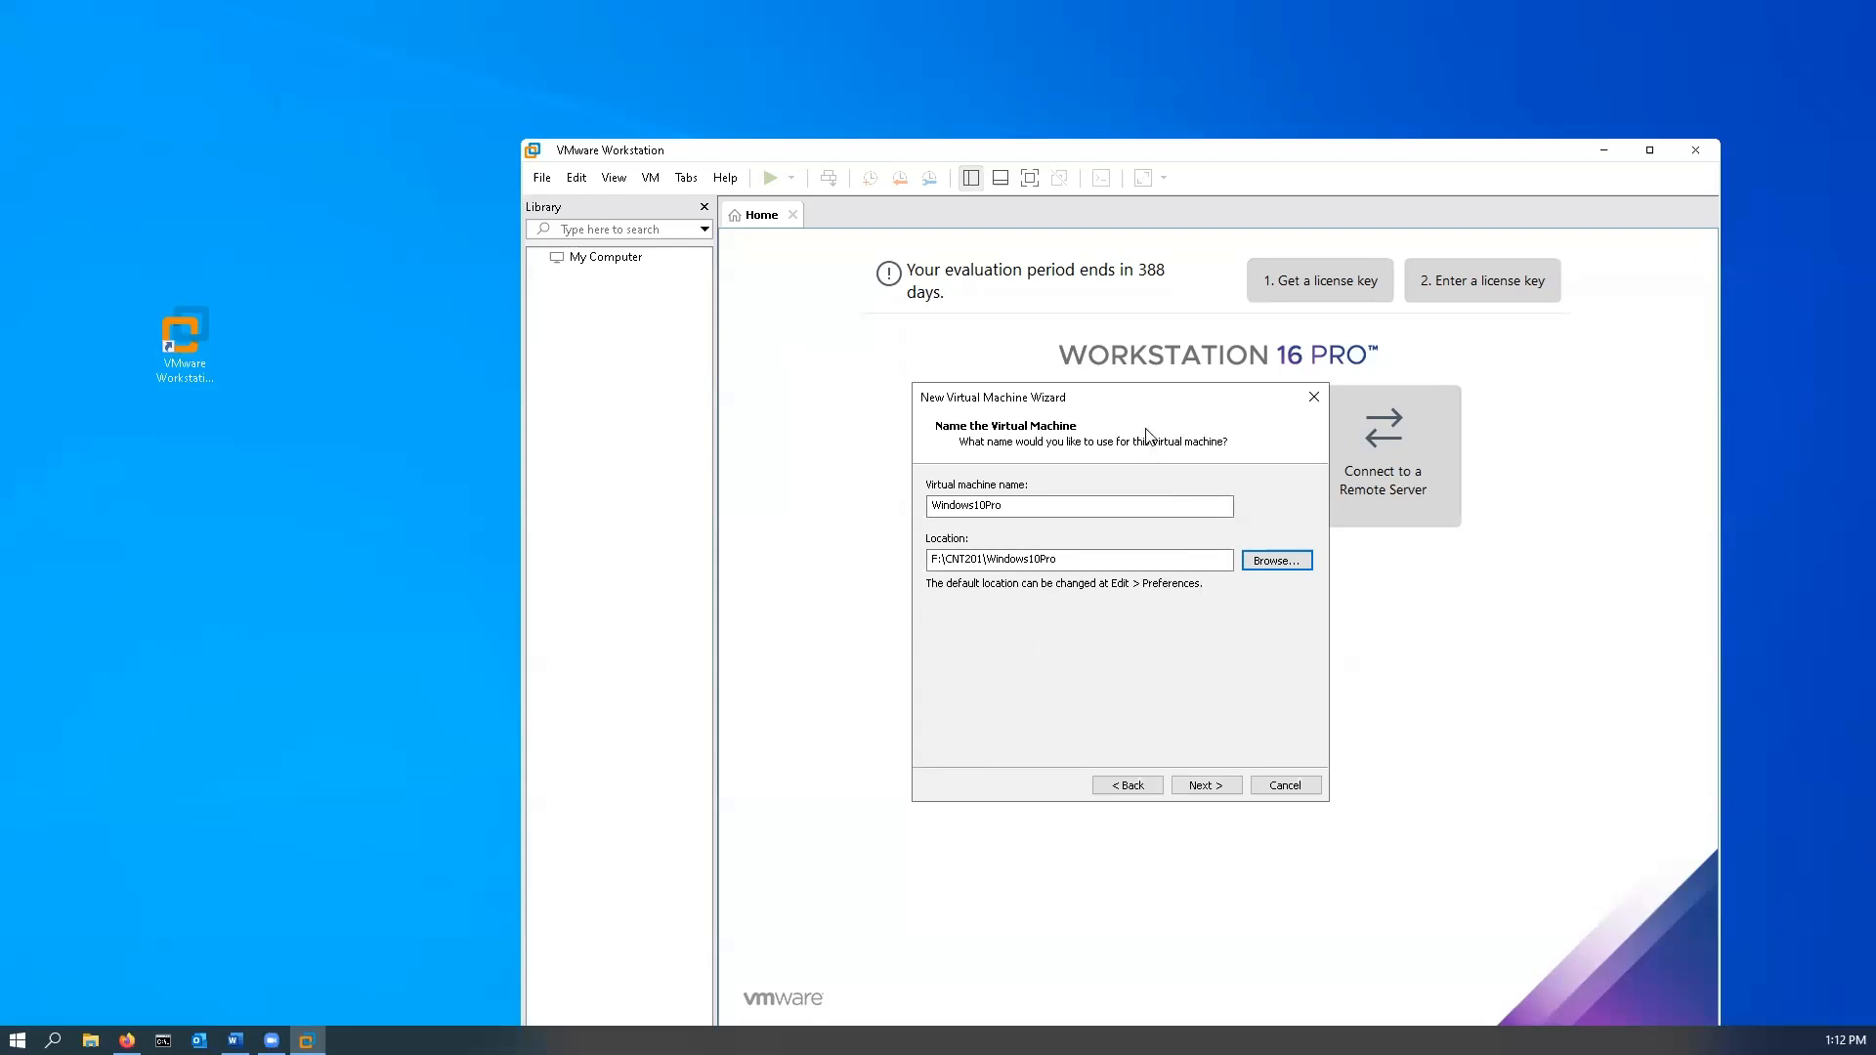
# - Choose BIOS firmware instead of UEFI for the Windows10Pro virtual machine
pyautogui.click(1202, 786)
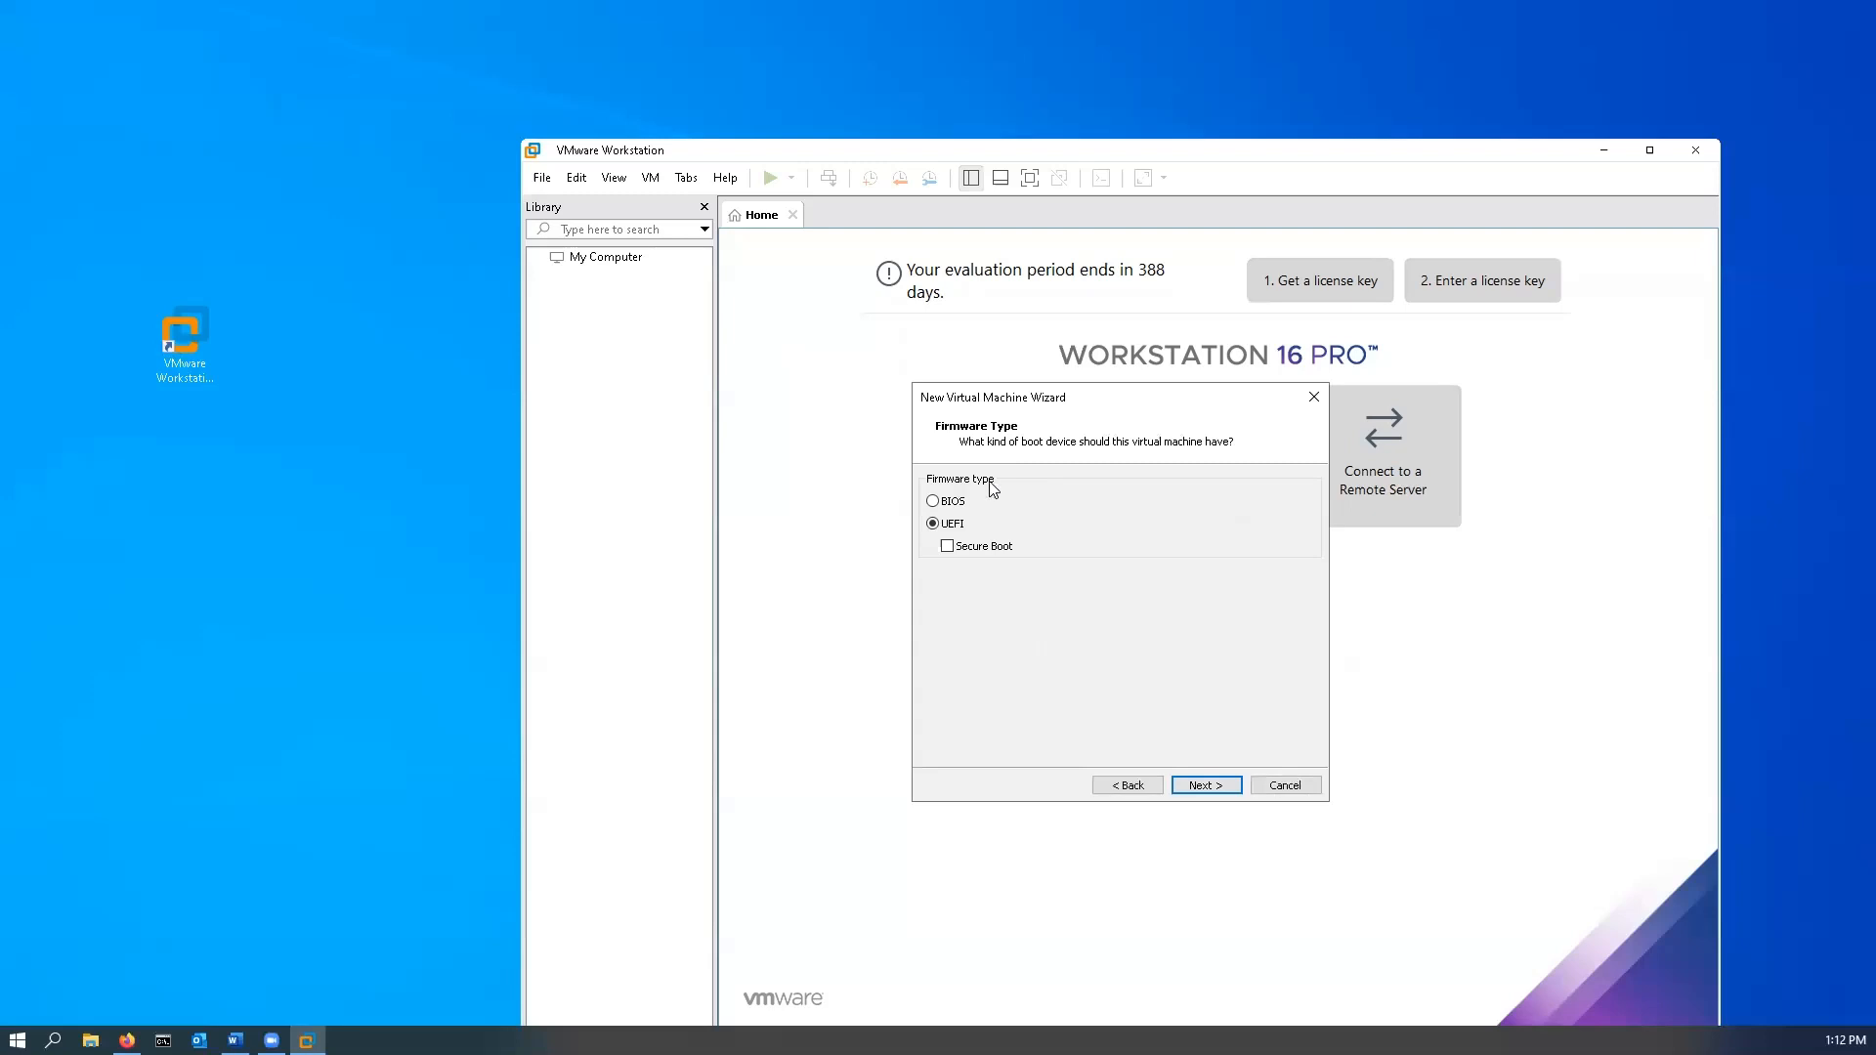
pyautogui.click(933, 501)
pyautogui.click(1208, 787)
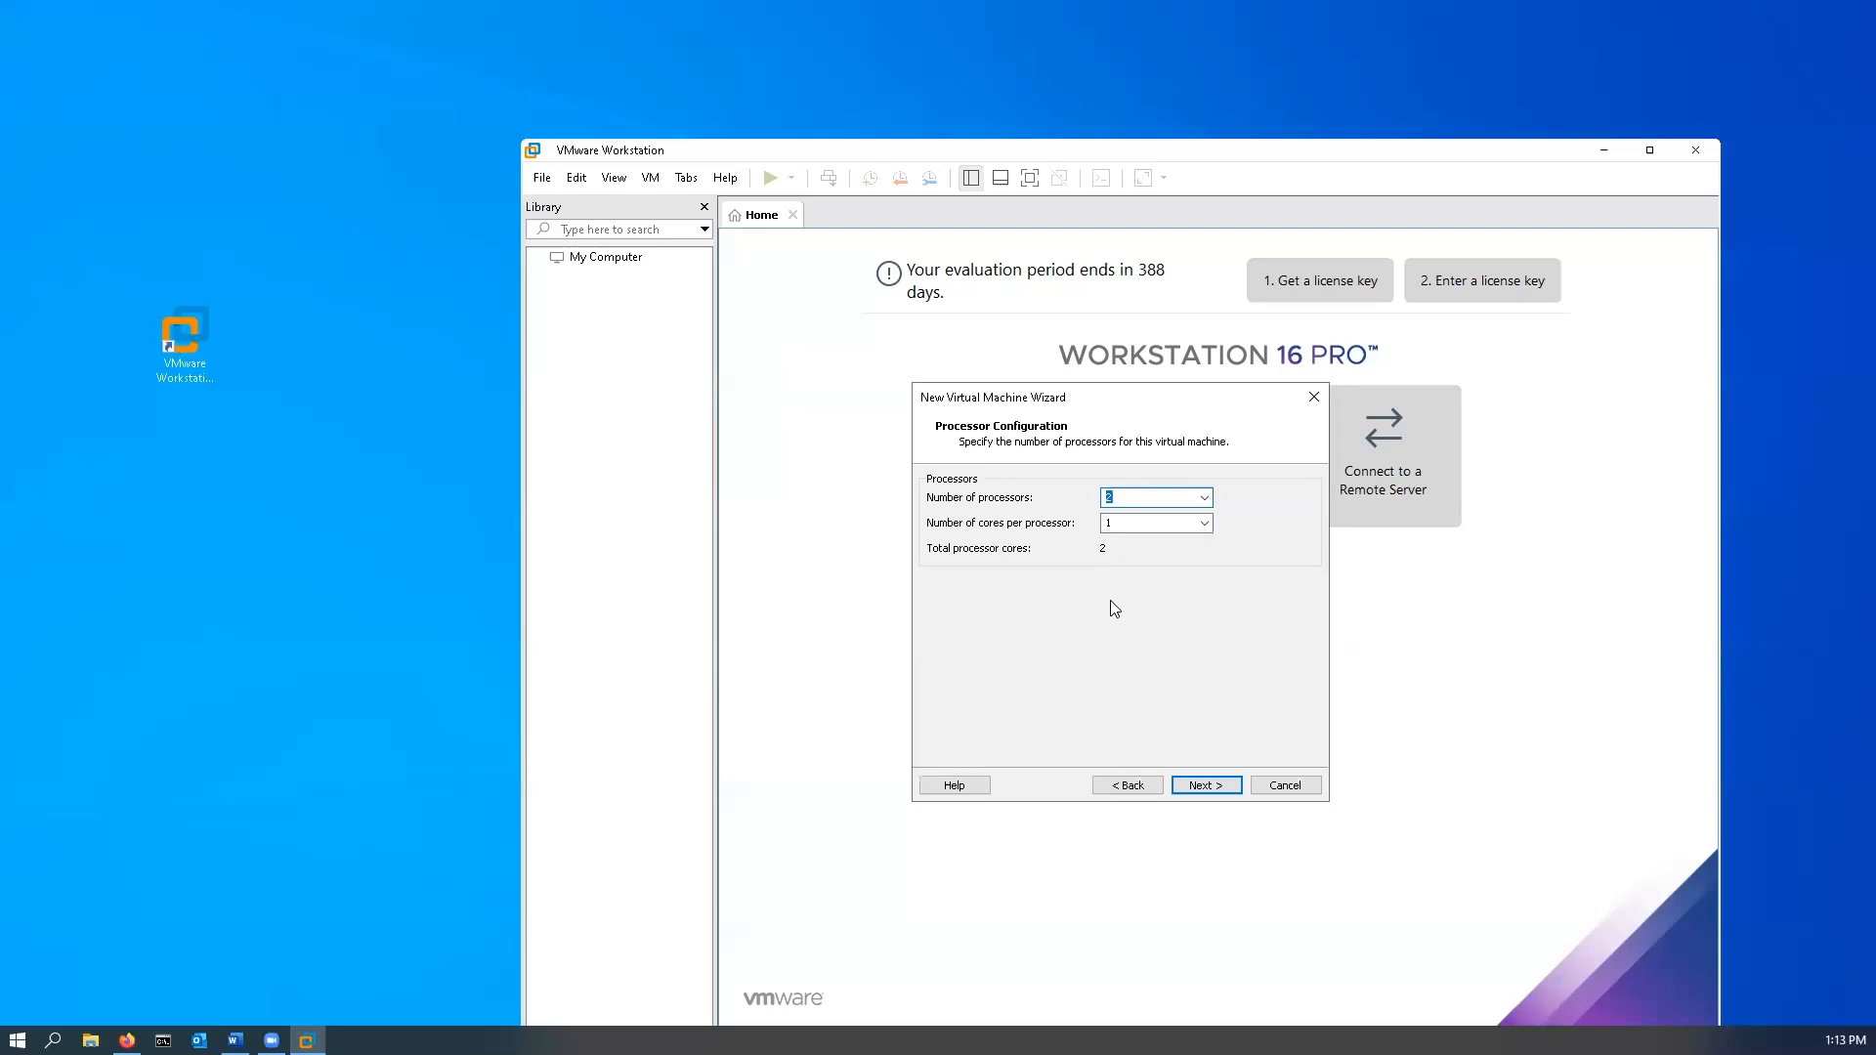
# - Configure 2 processors with 1 core per processor, for 2 total cores
pyautogui.click(1205, 498)
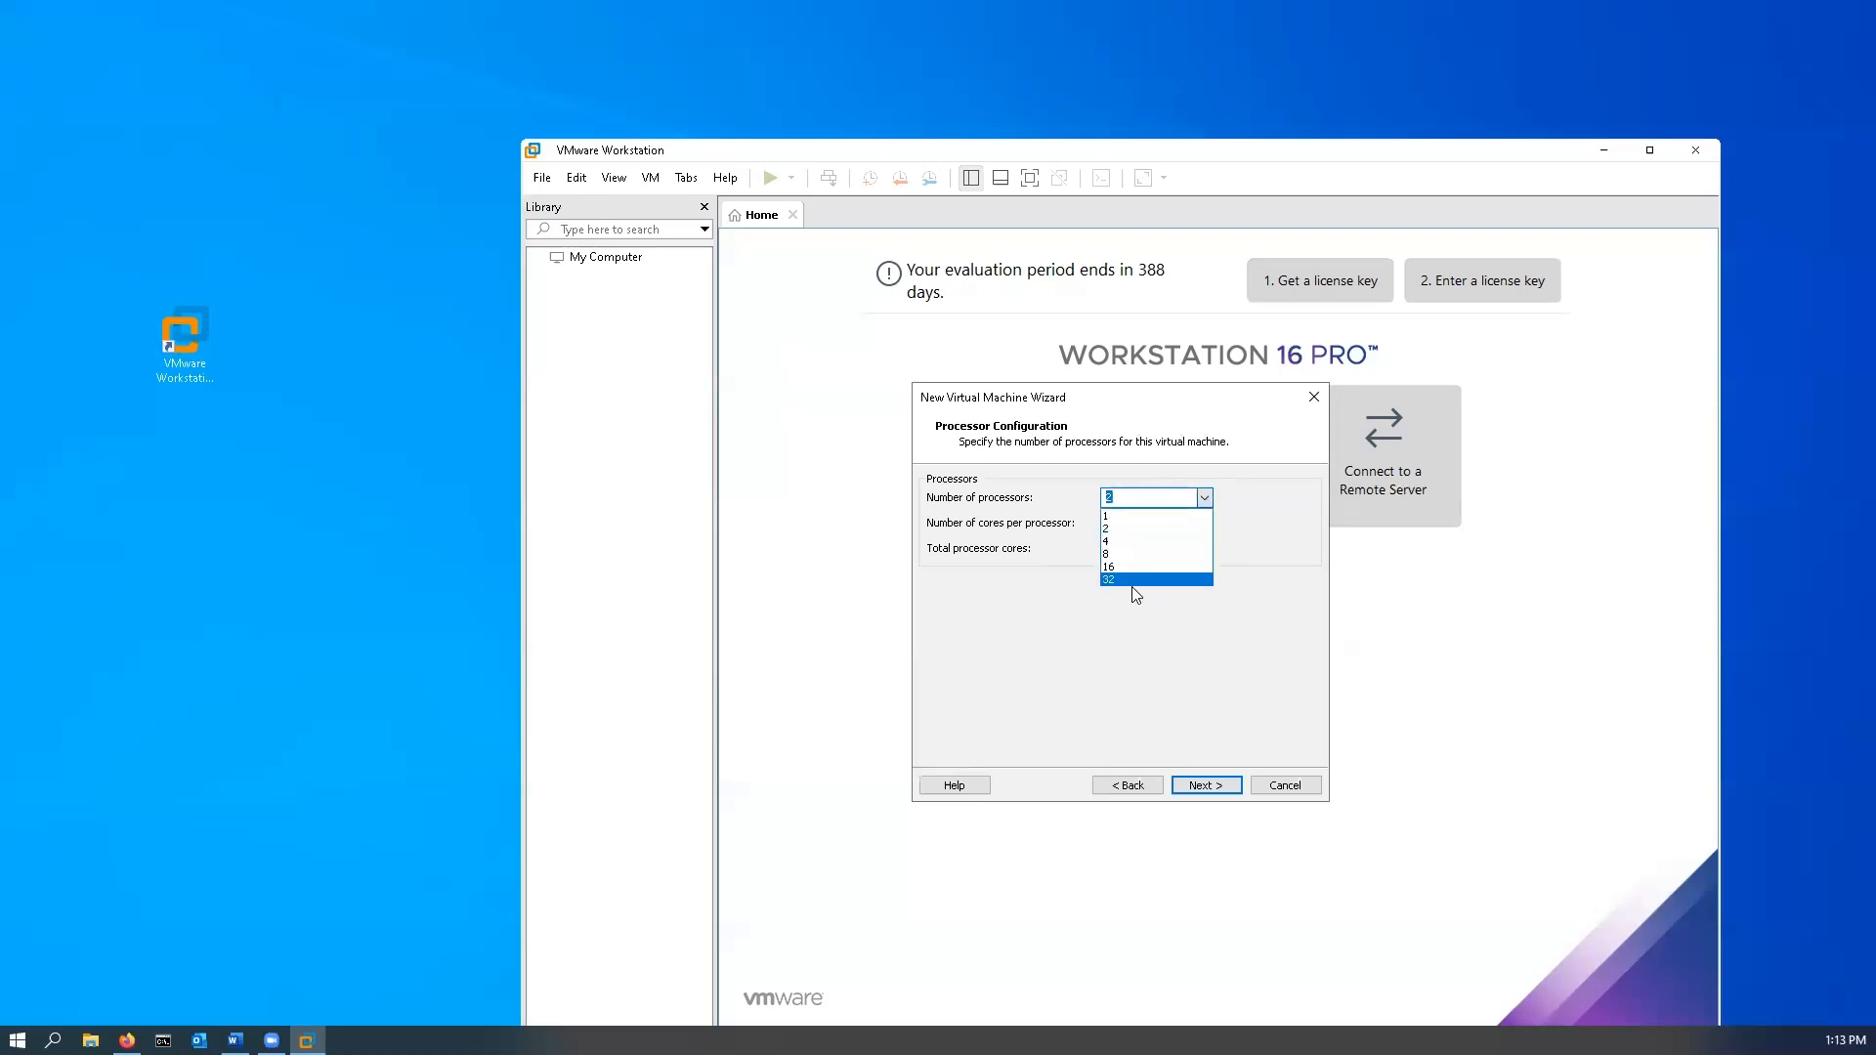
pyautogui.click(1299, 594)
pyautogui.click(1208, 528)
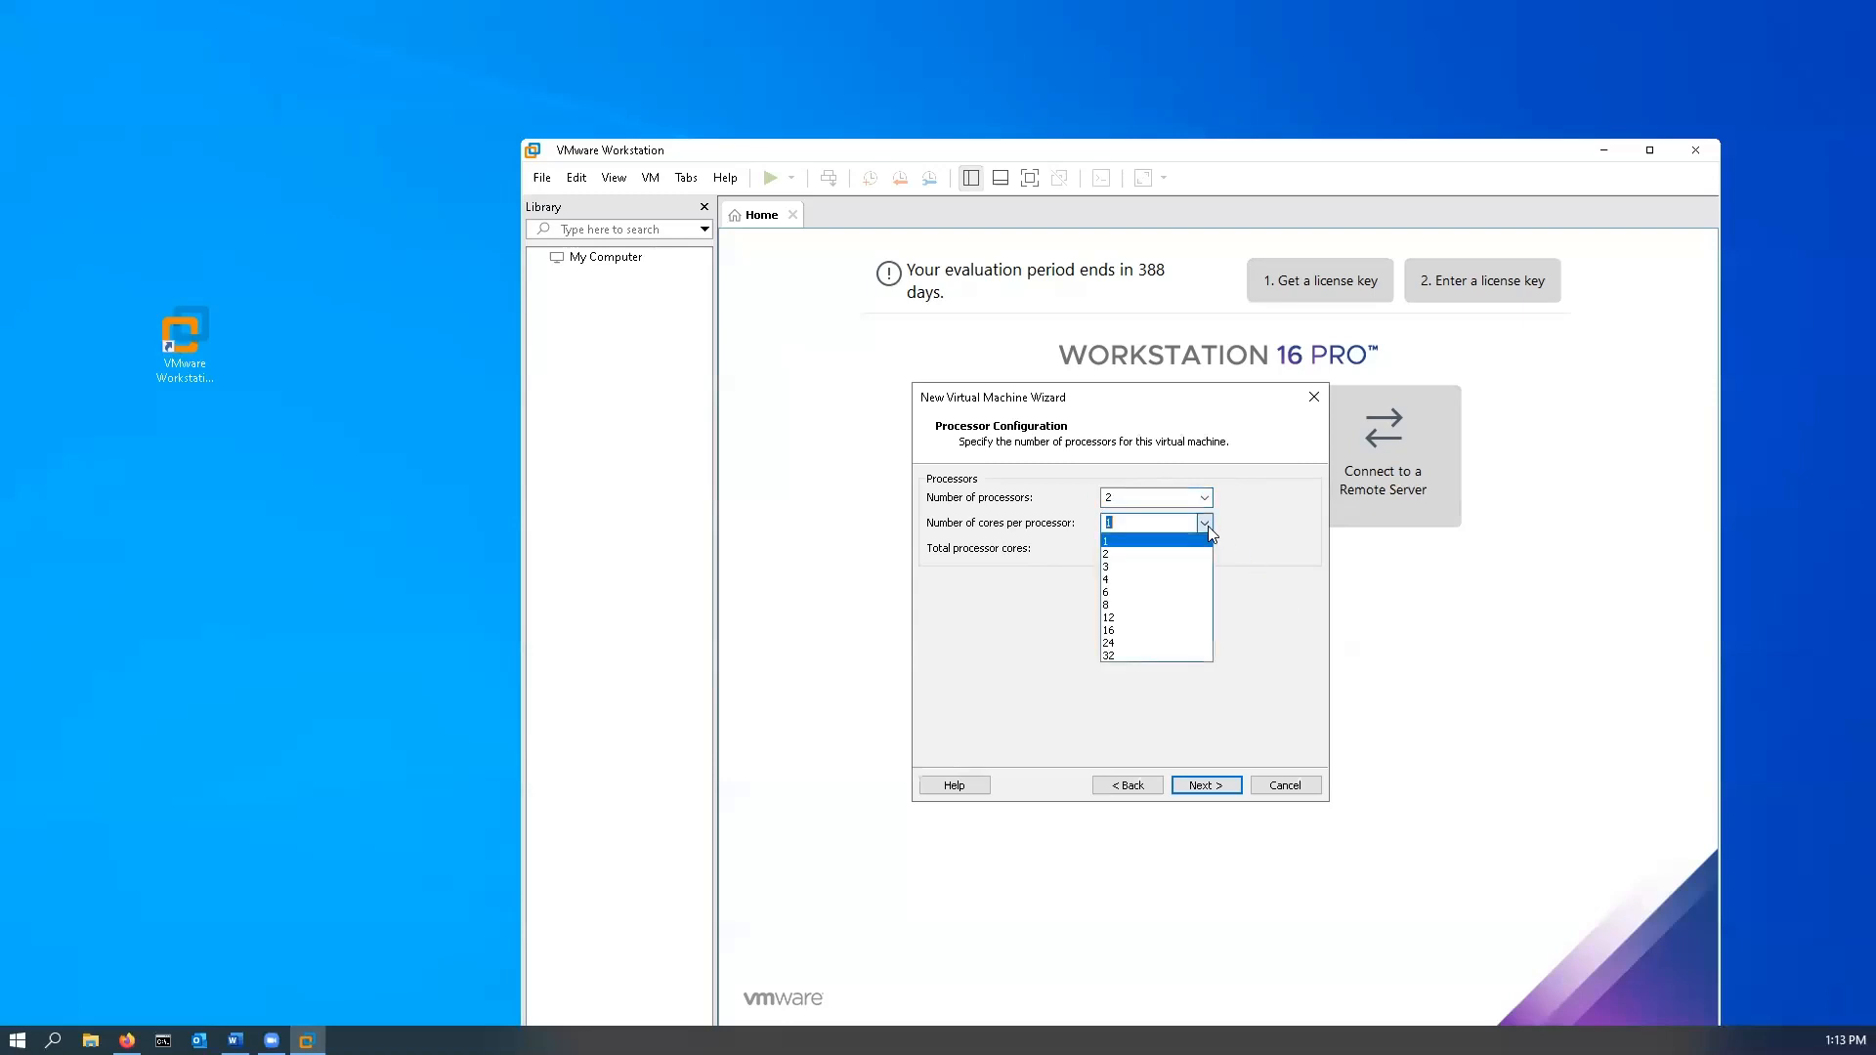
pyautogui.click(1305, 610)
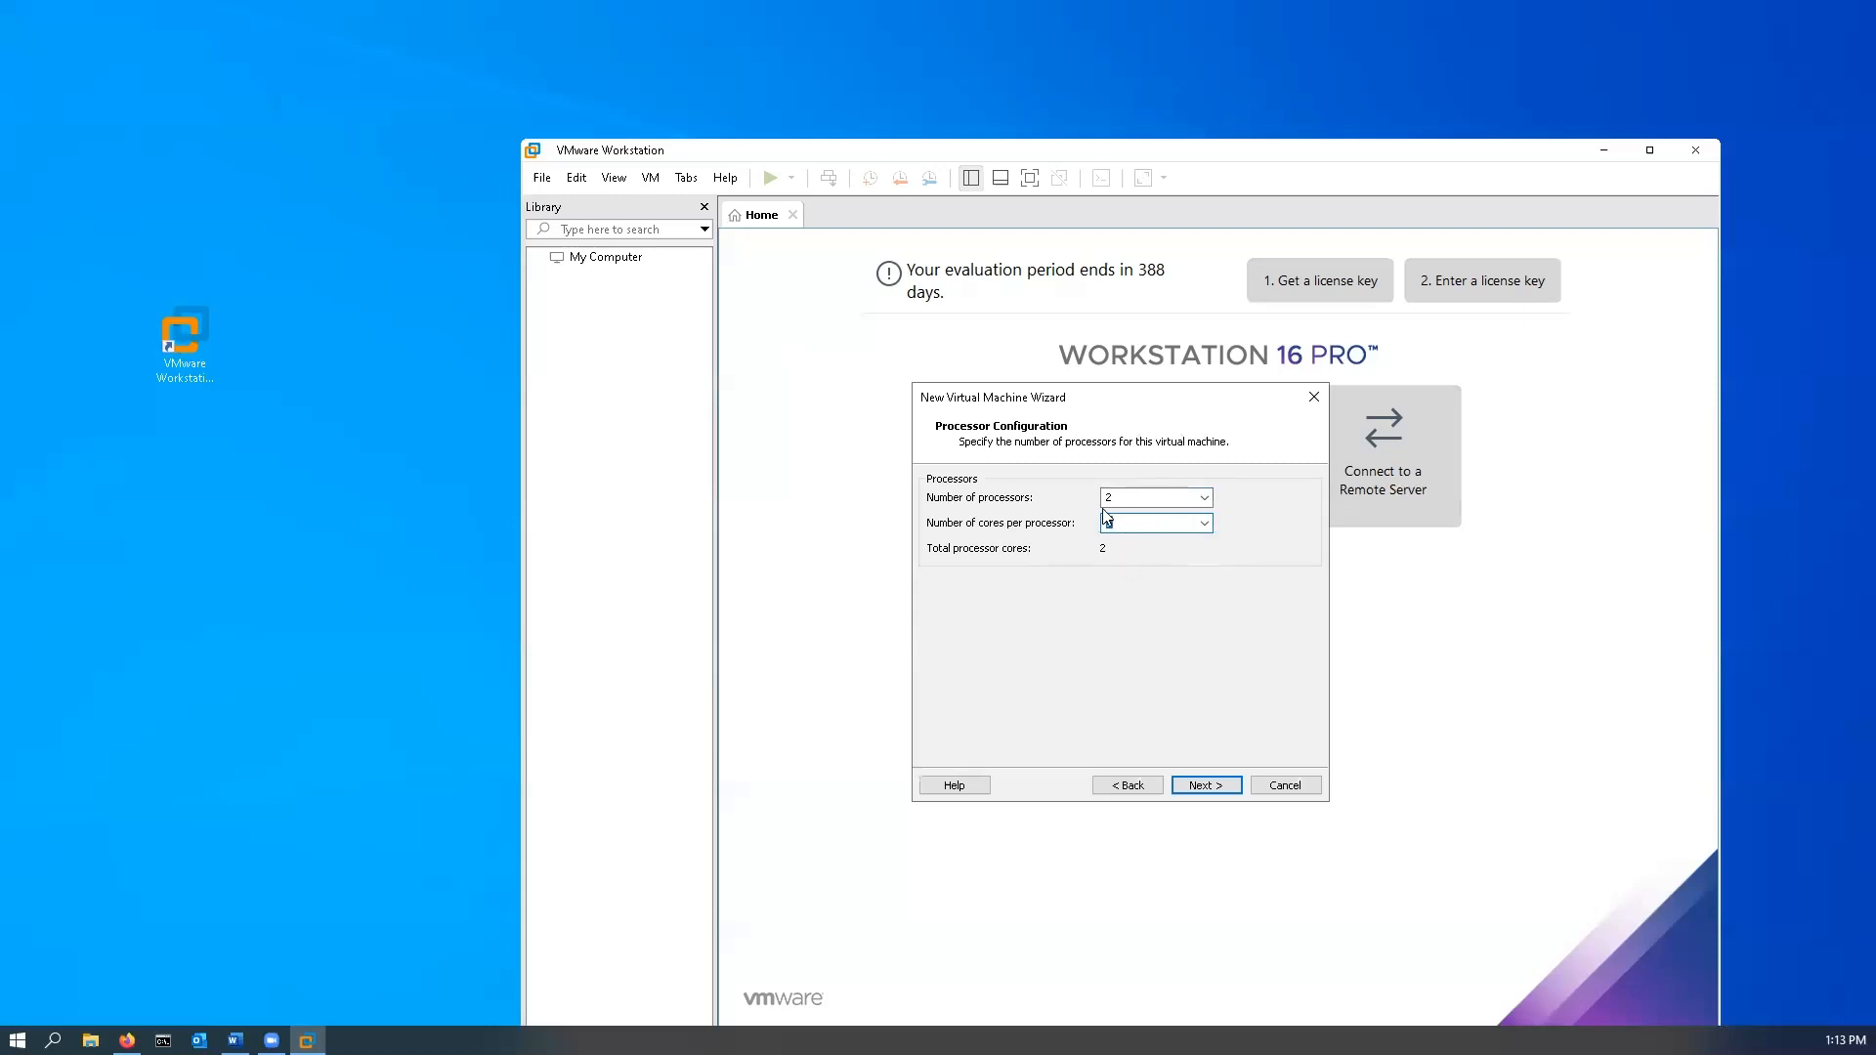
pyautogui.click(1204, 786)
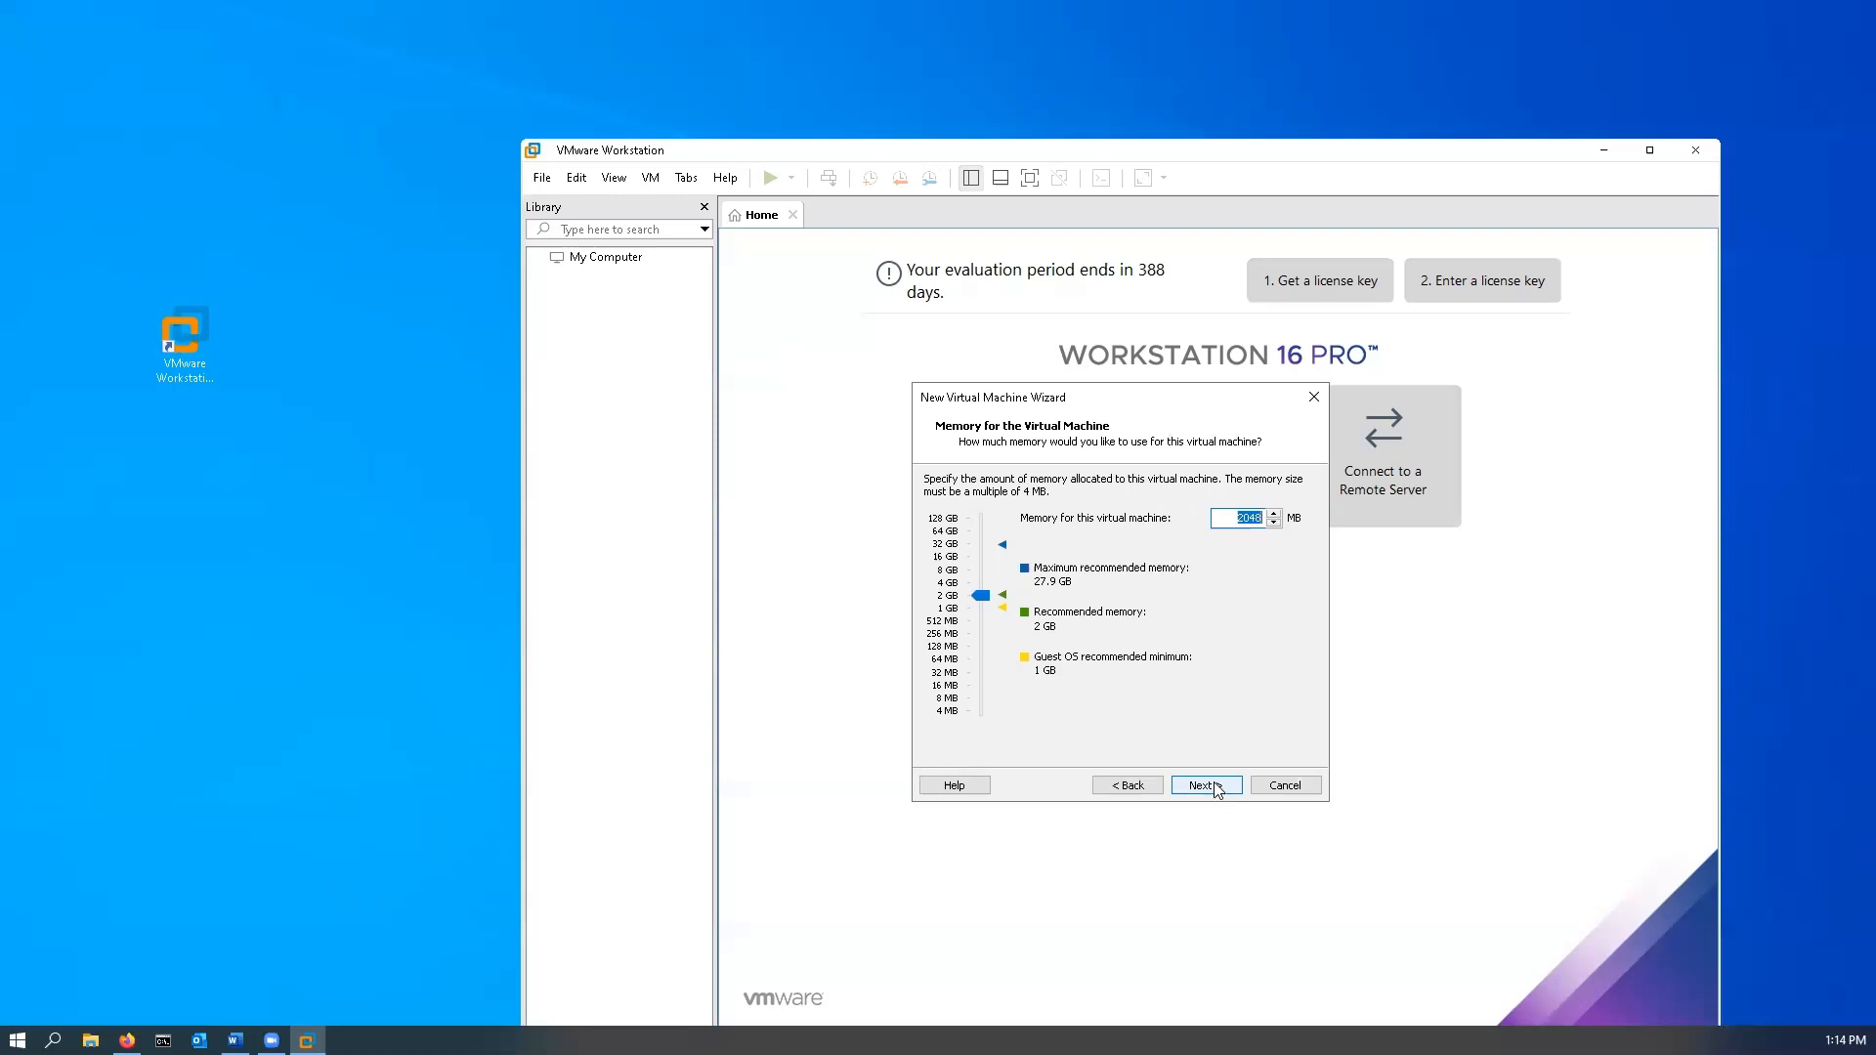
# - Accept 2048 MB of memory and NAT networking for the virtual machine
pyautogui.click(1217, 790)
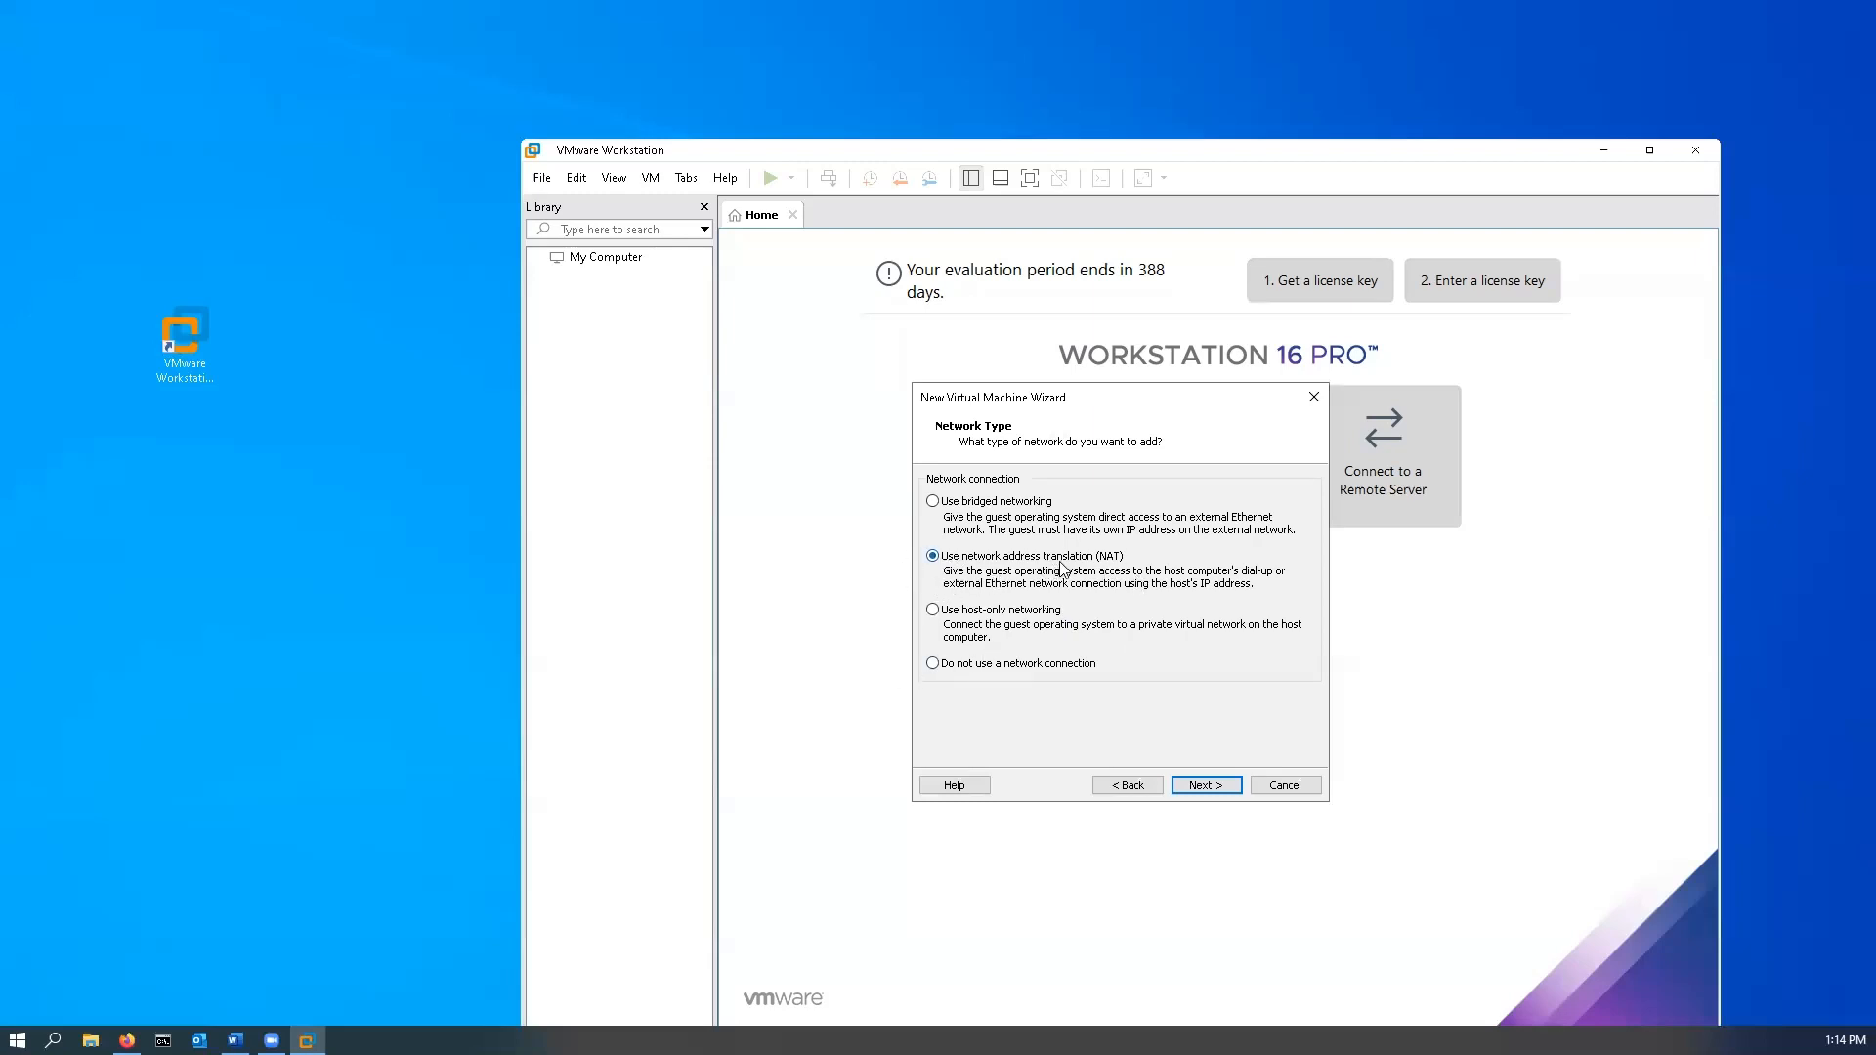
pyautogui.click(1206, 787)
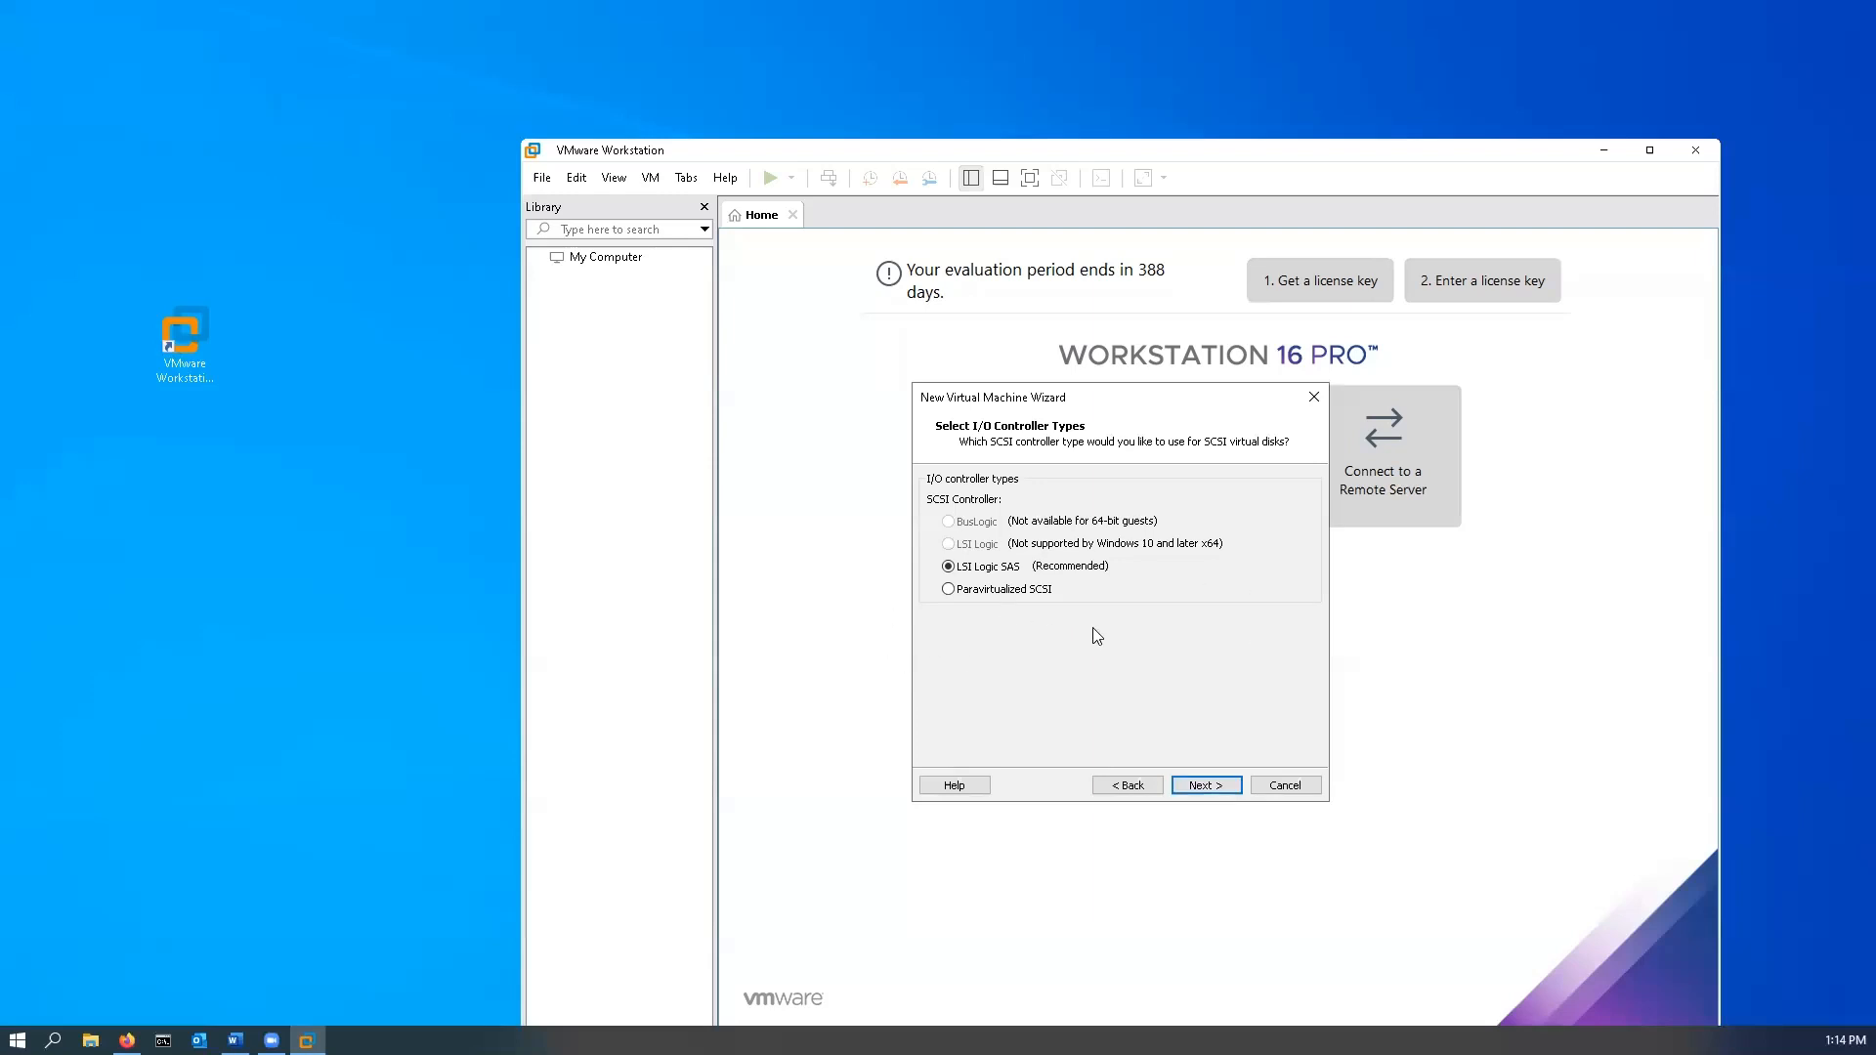
# - Keep the LSI Logic SAS controller and NVMe disk type, and choose to create a new virtual disk
pyautogui.click(1203, 790)
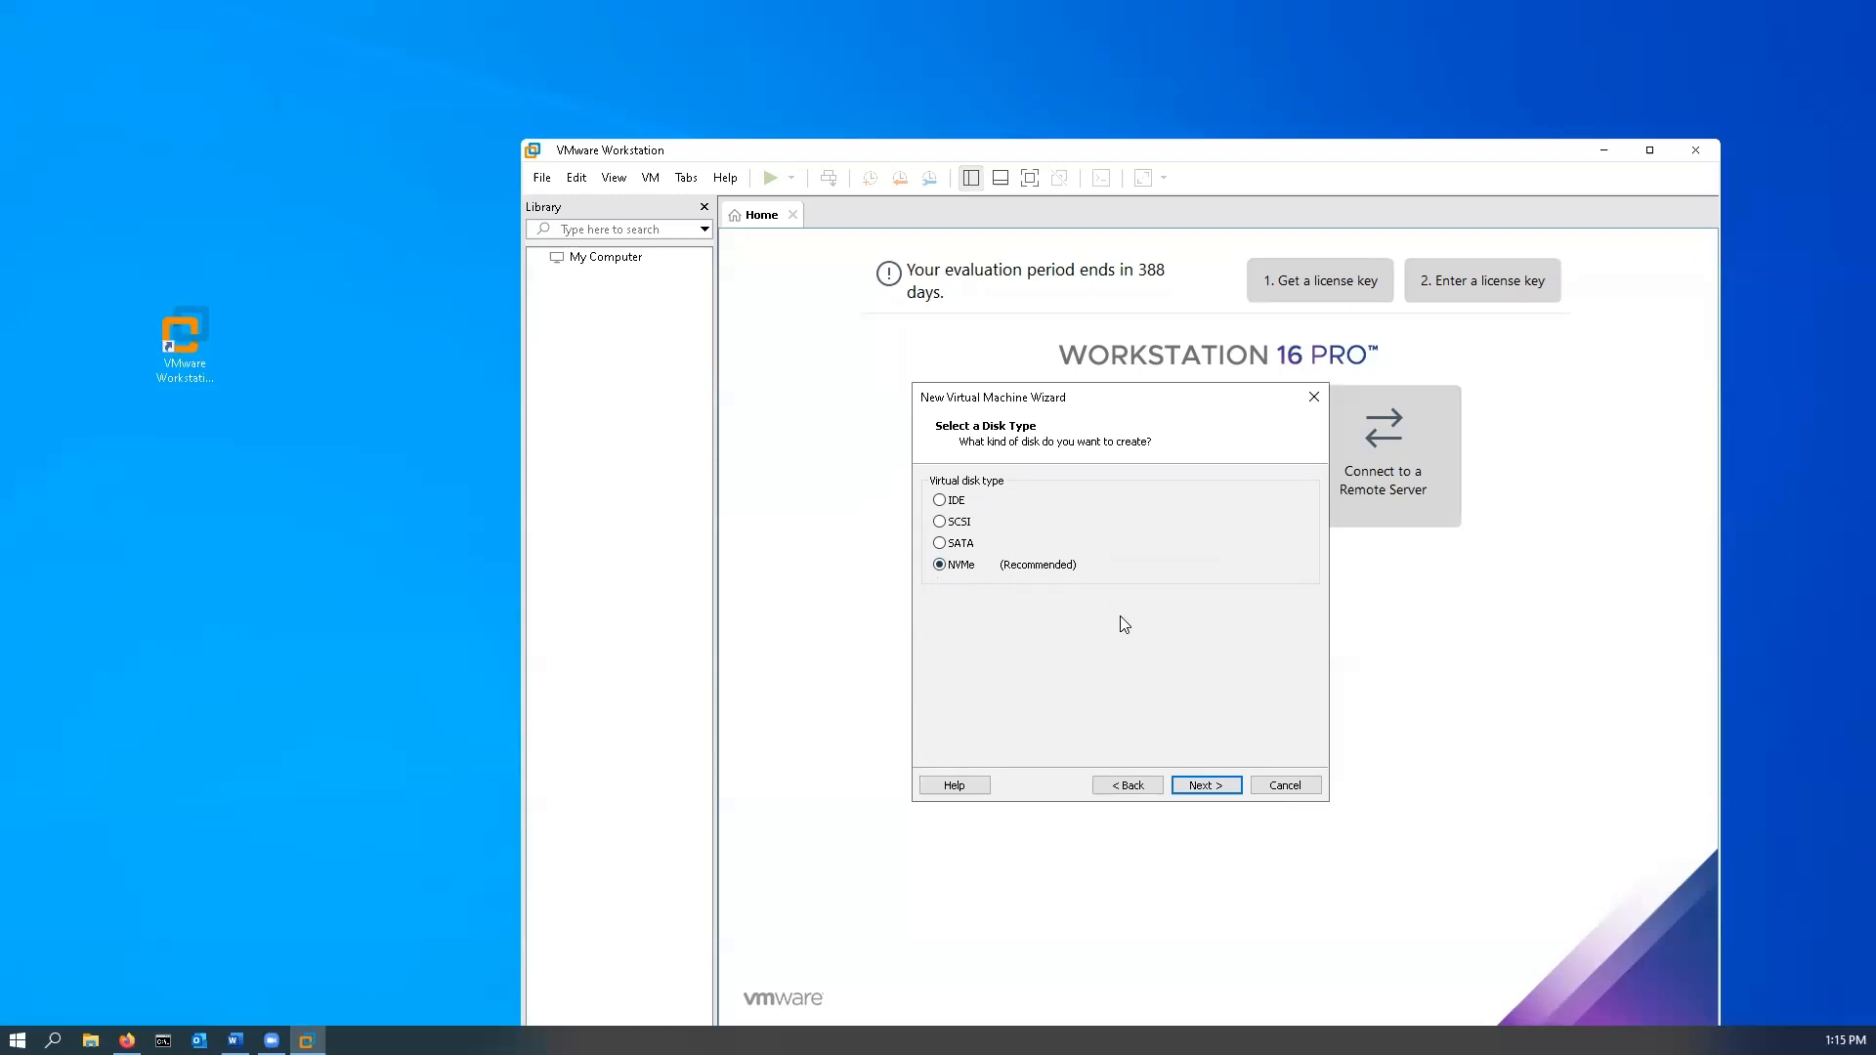
pyautogui.click(1209, 786)
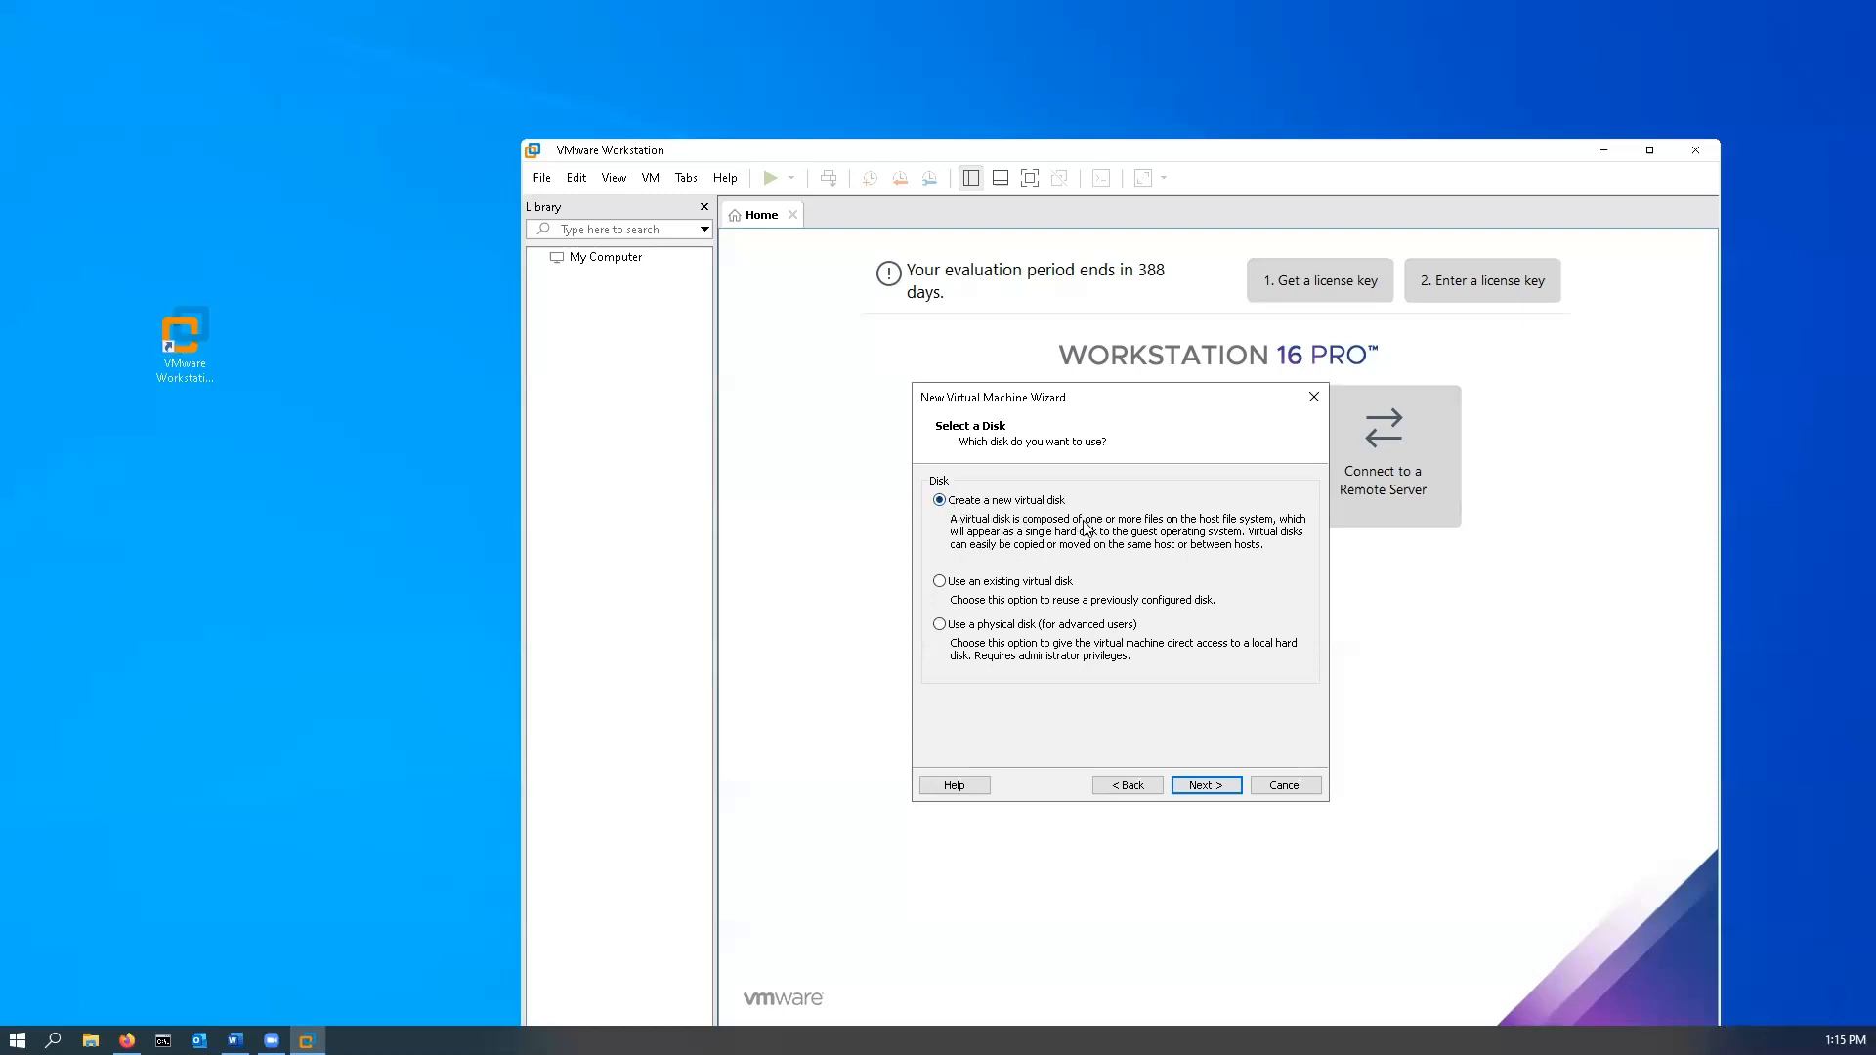
pyautogui.click(1216, 786)
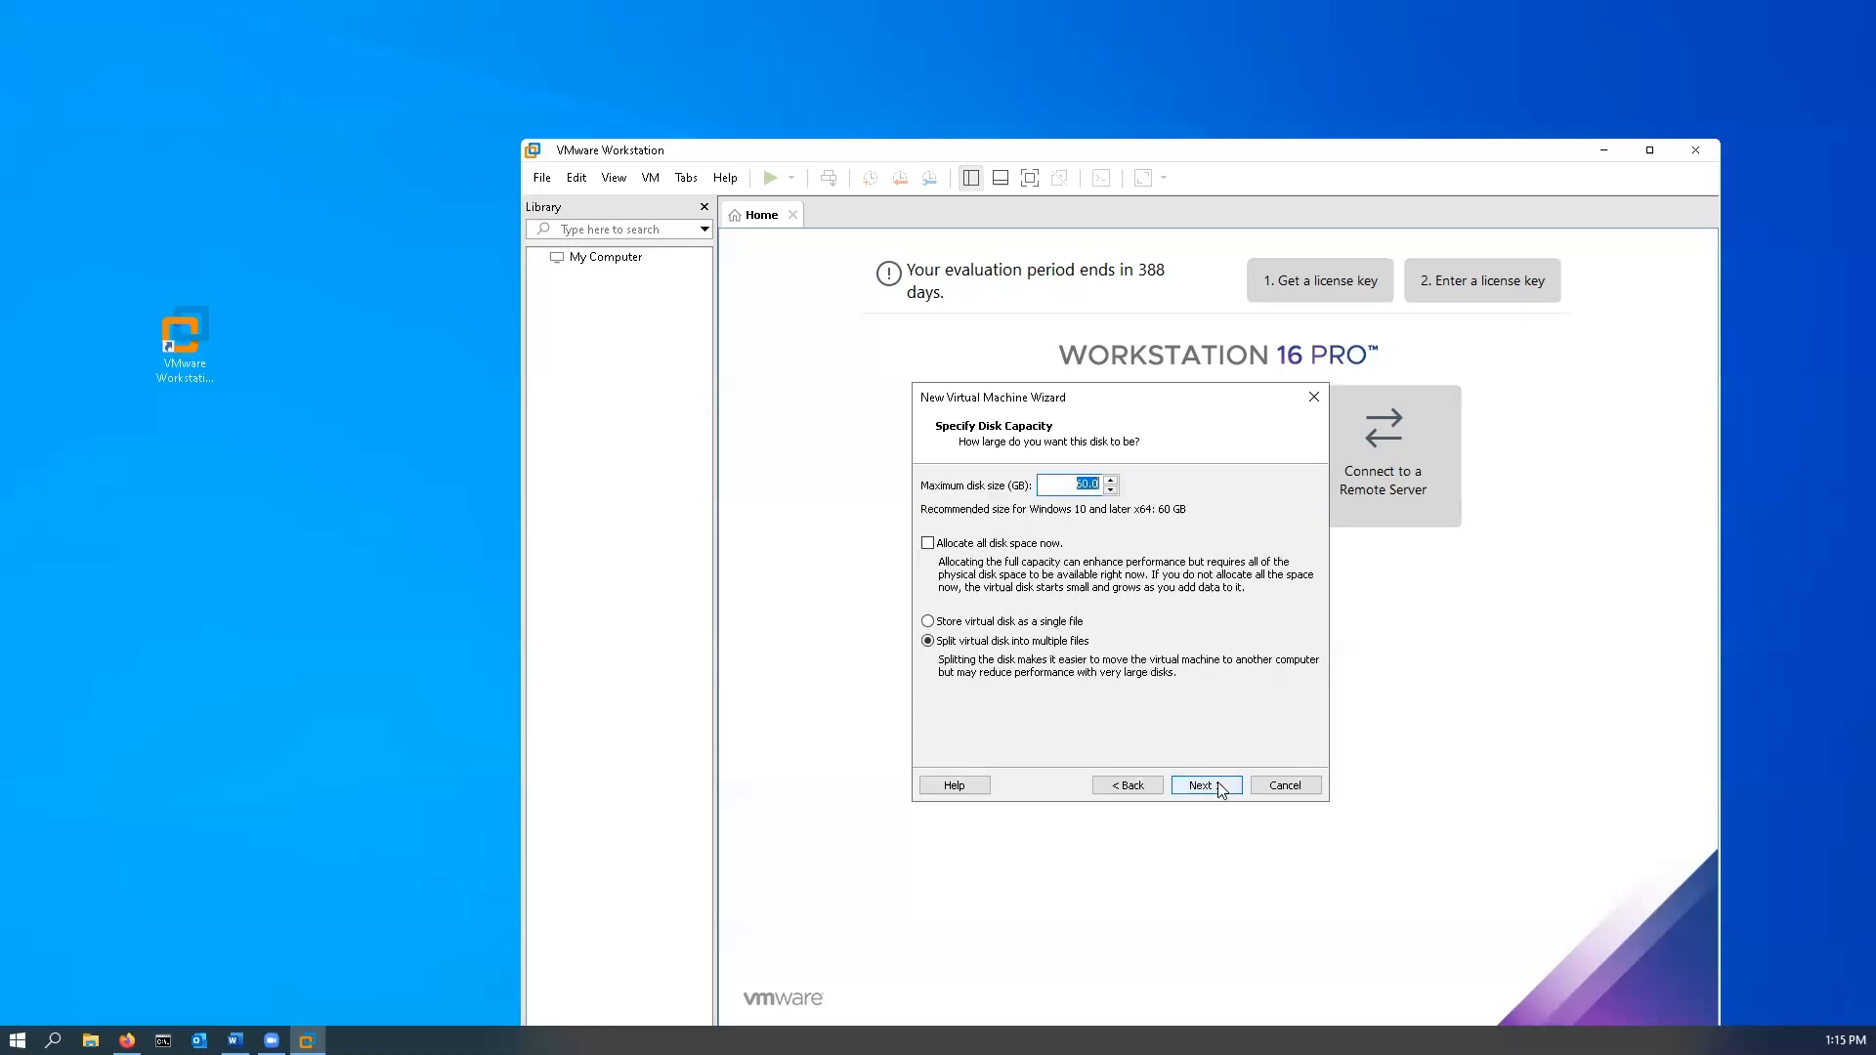
# - Change the maximum disk size from 60 to 100 GB and store the virtual disk as a single file
pyautogui.click(1085, 484)
pyautogui.doubleClick(1095, 485)
pyautogui.write('100')
pyautogui.click(962, 624)
pyautogui.click(1208, 787)
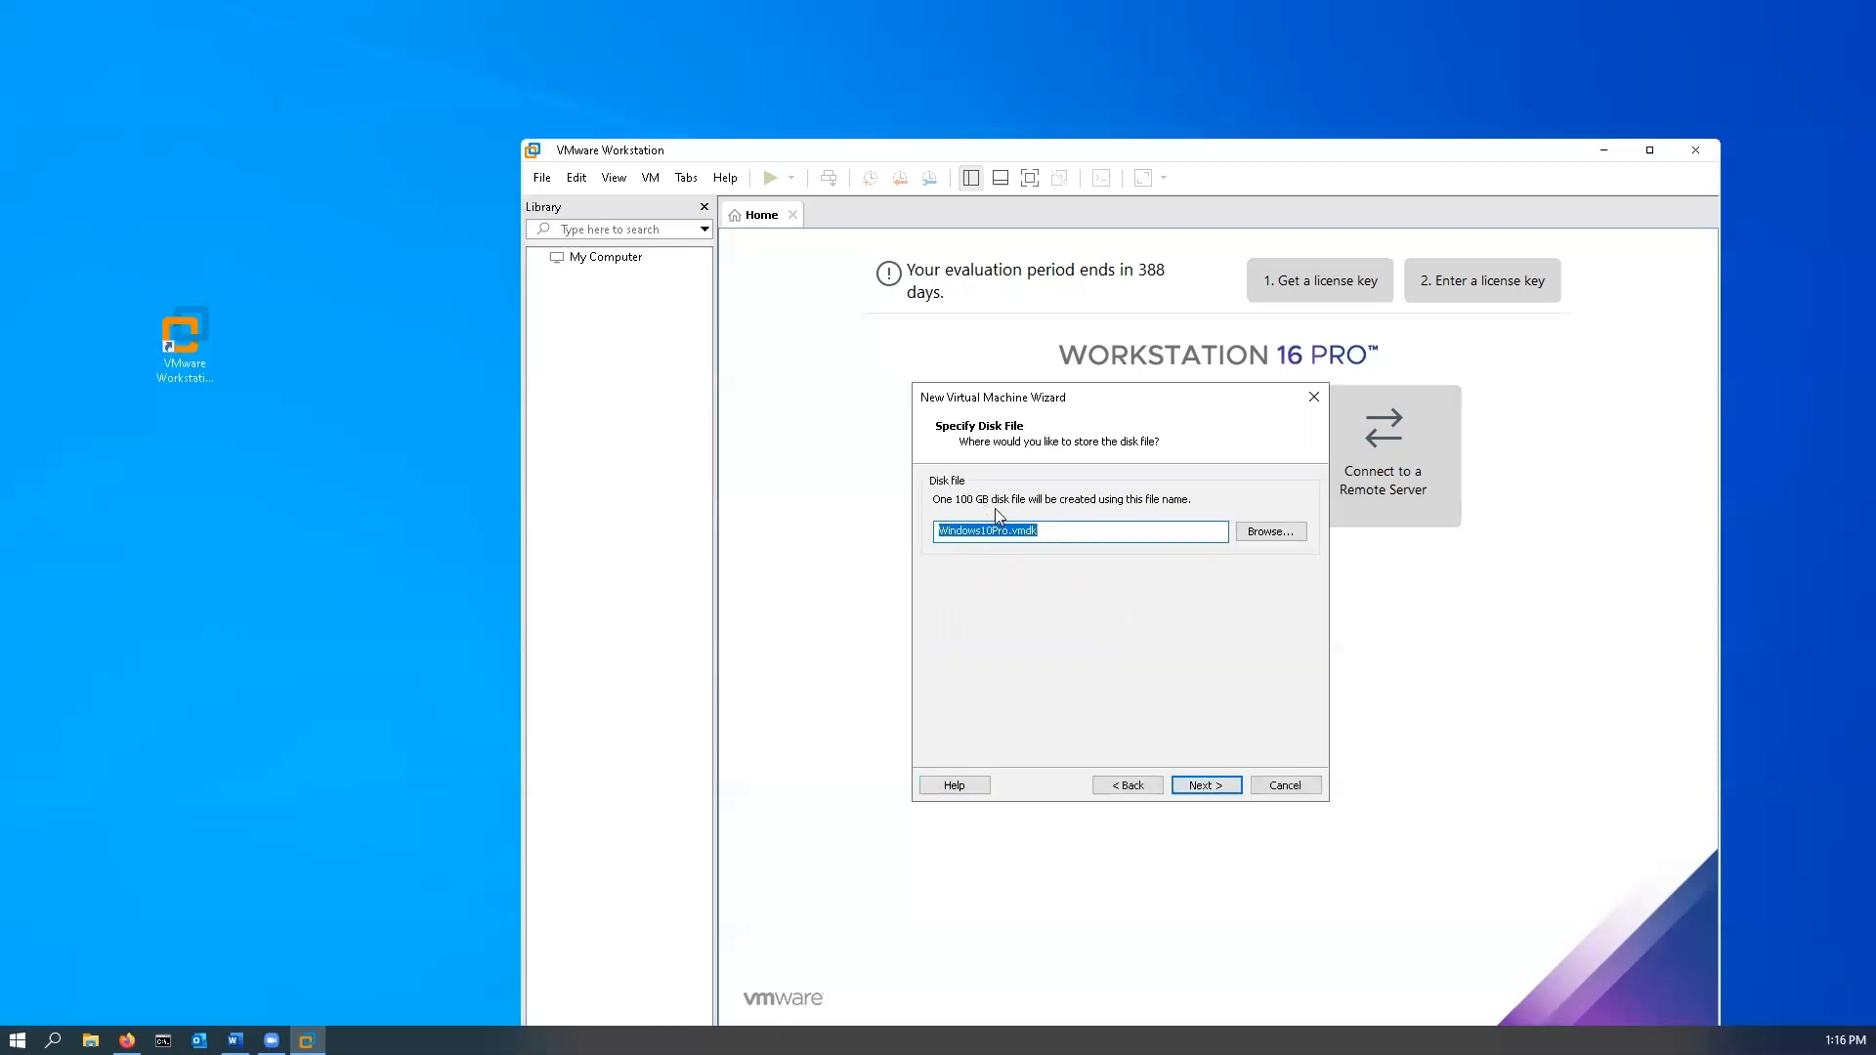
# - Save Windows10Pro.vmdk in the F:\CNT201\Windows10Pro folder and continue to the summary
pyautogui.click(1268, 533)
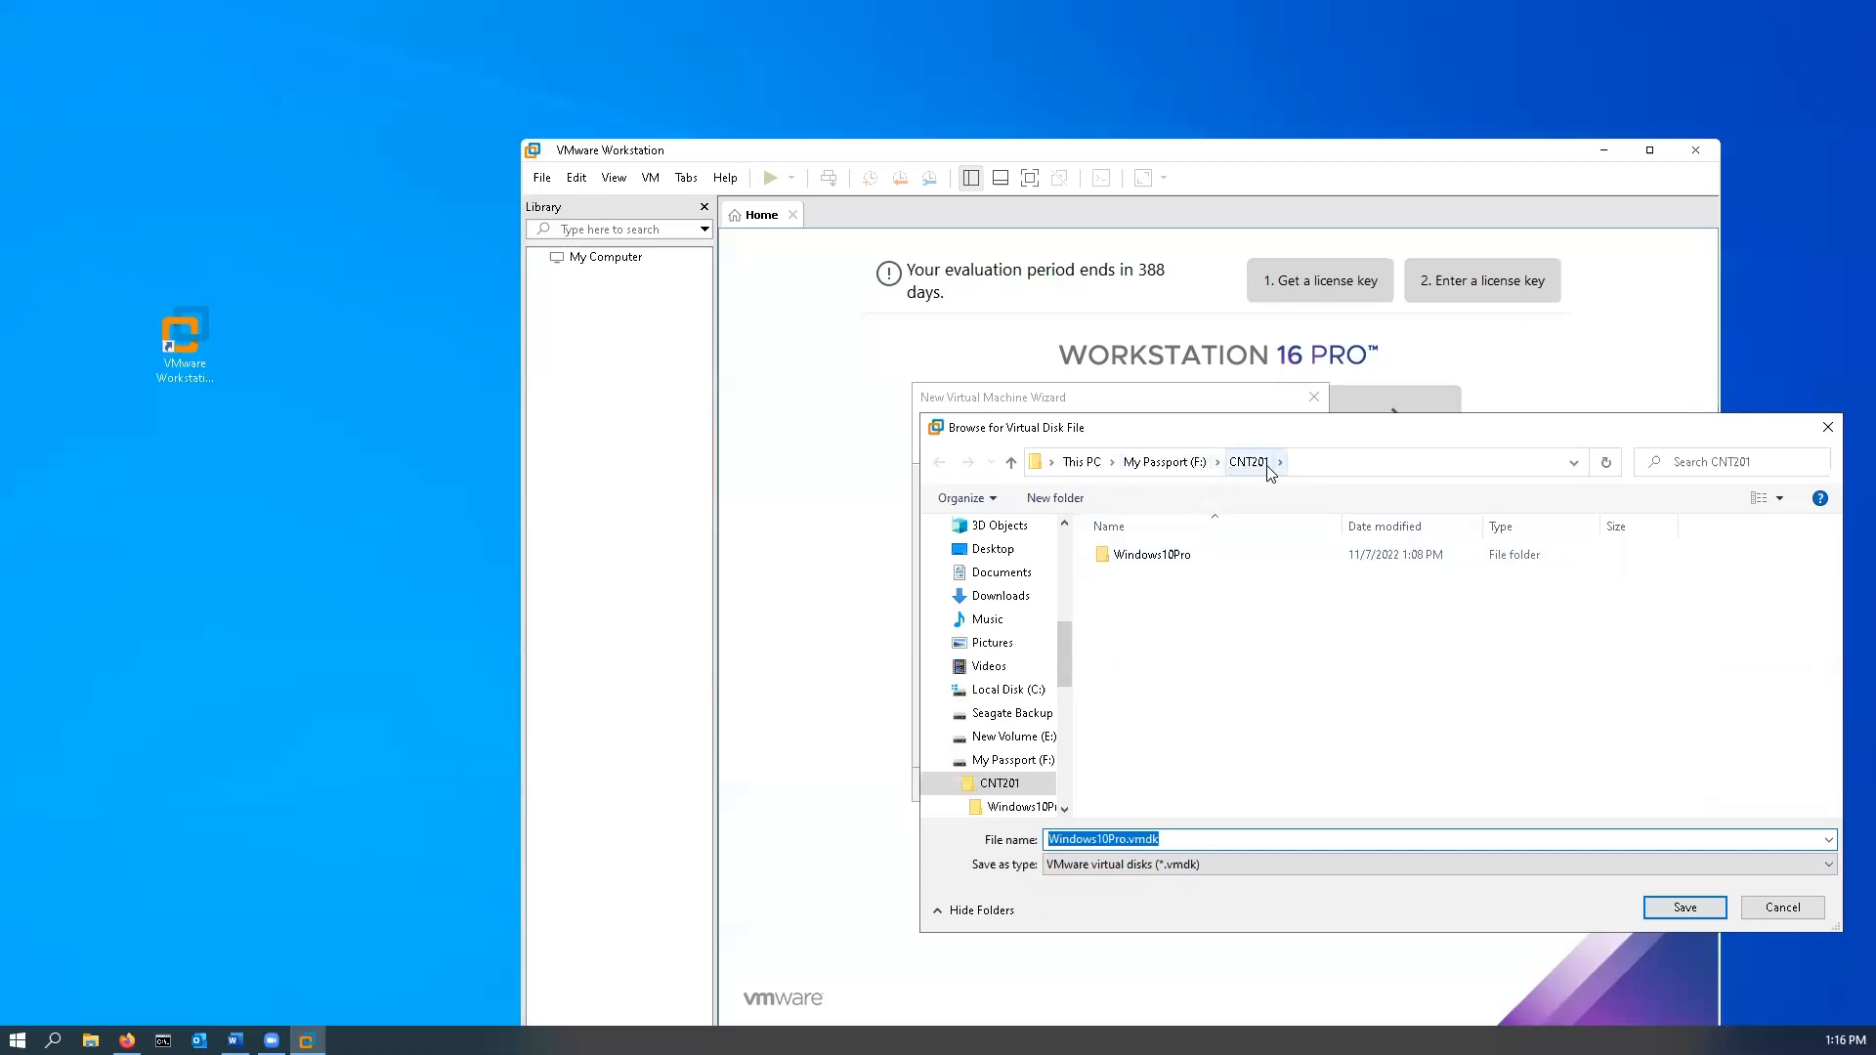
pyautogui.doubleClick(1153, 555)
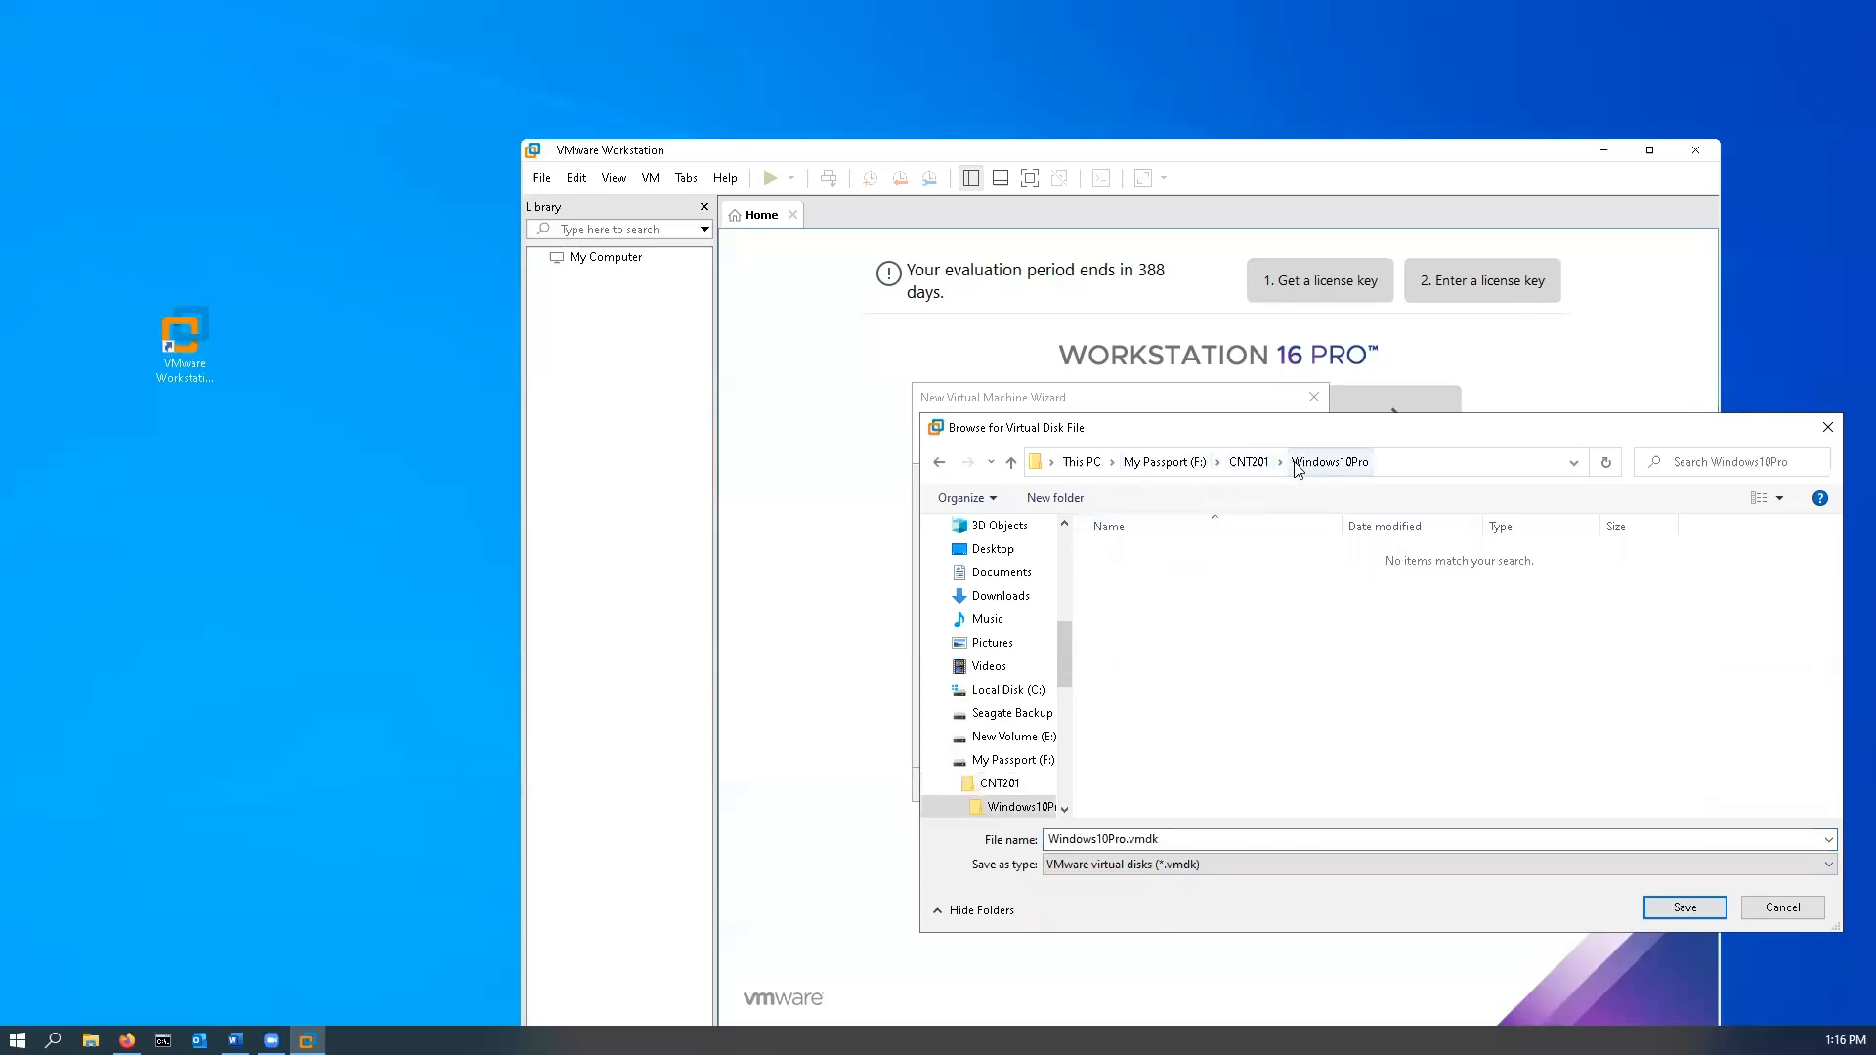
pyautogui.click(1663, 892)
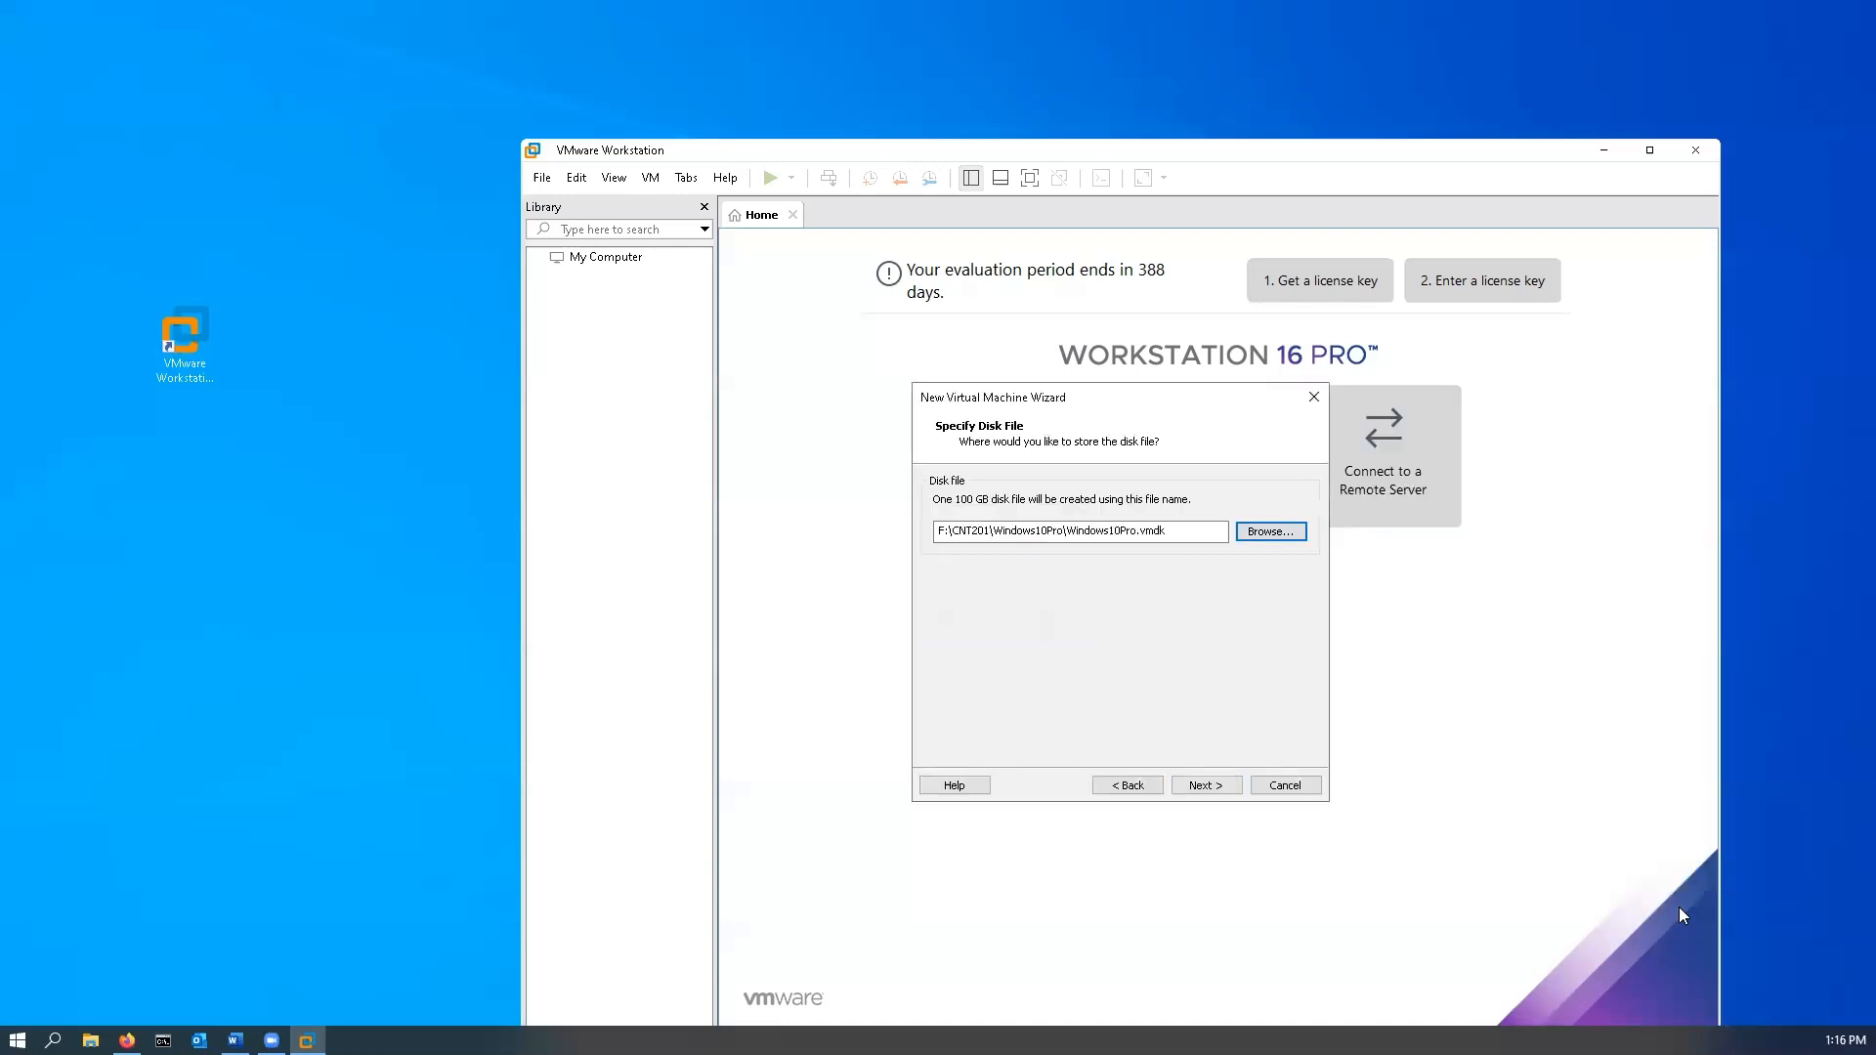
pyautogui.click(1204, 787)
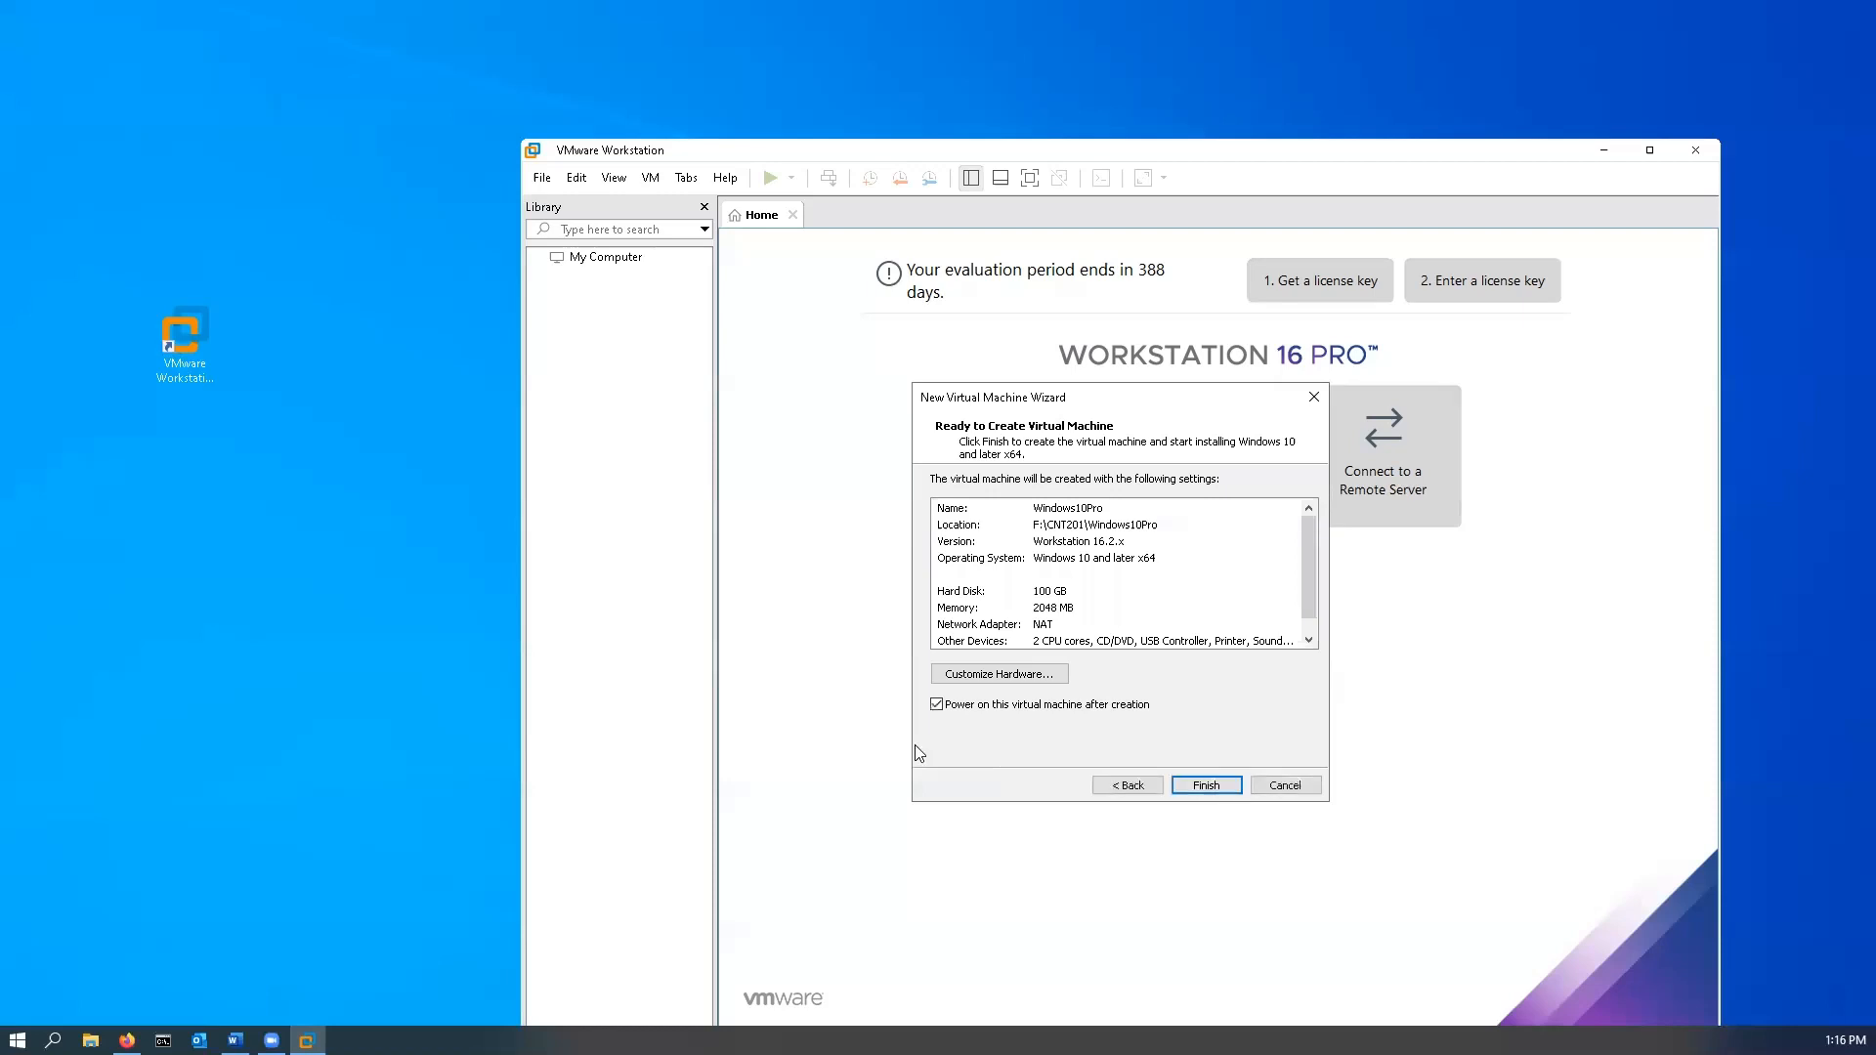
# - Finish the wizard so the Windows10Pro VM's disk is created and the machine starts
pyautogui.click(1208, 785)
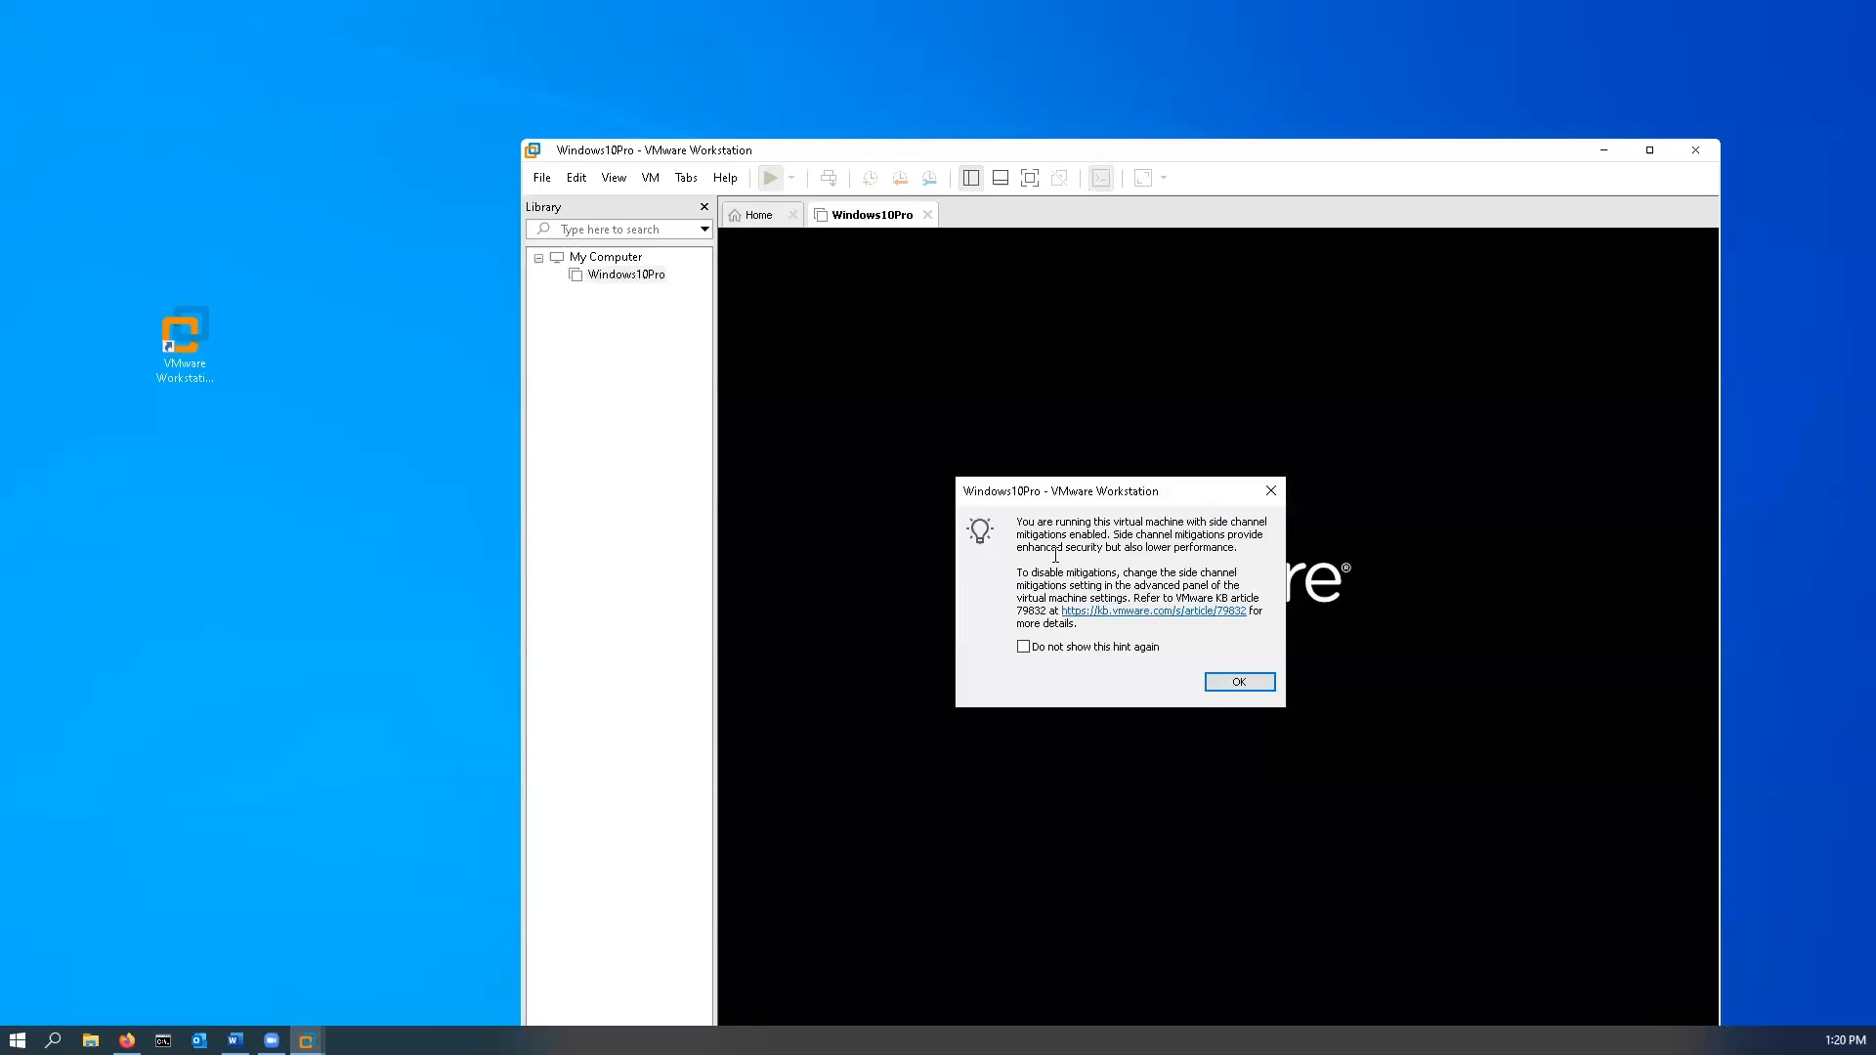
# - Dismiss the side-channel mitigations hint and keep English (United States) with the US keyboard
pyautogui.click(1239, 683)
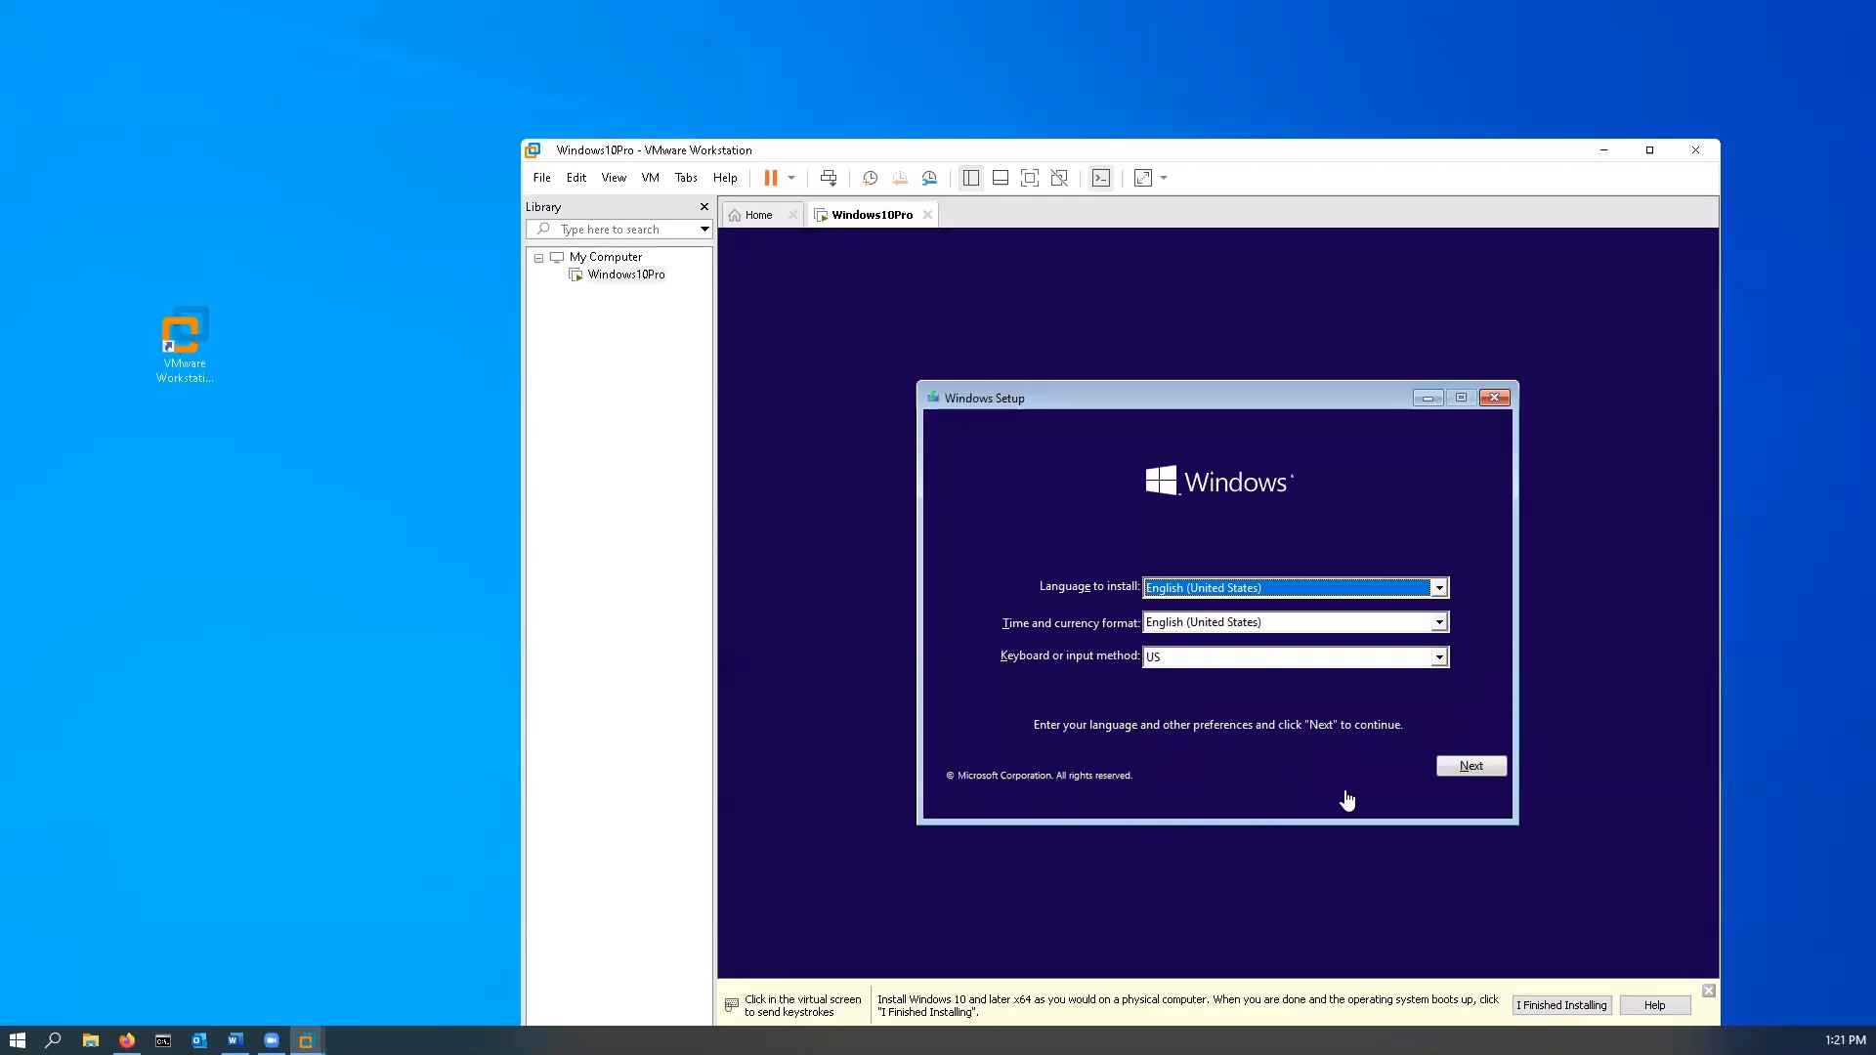
pyautogui.click(1476, 769)
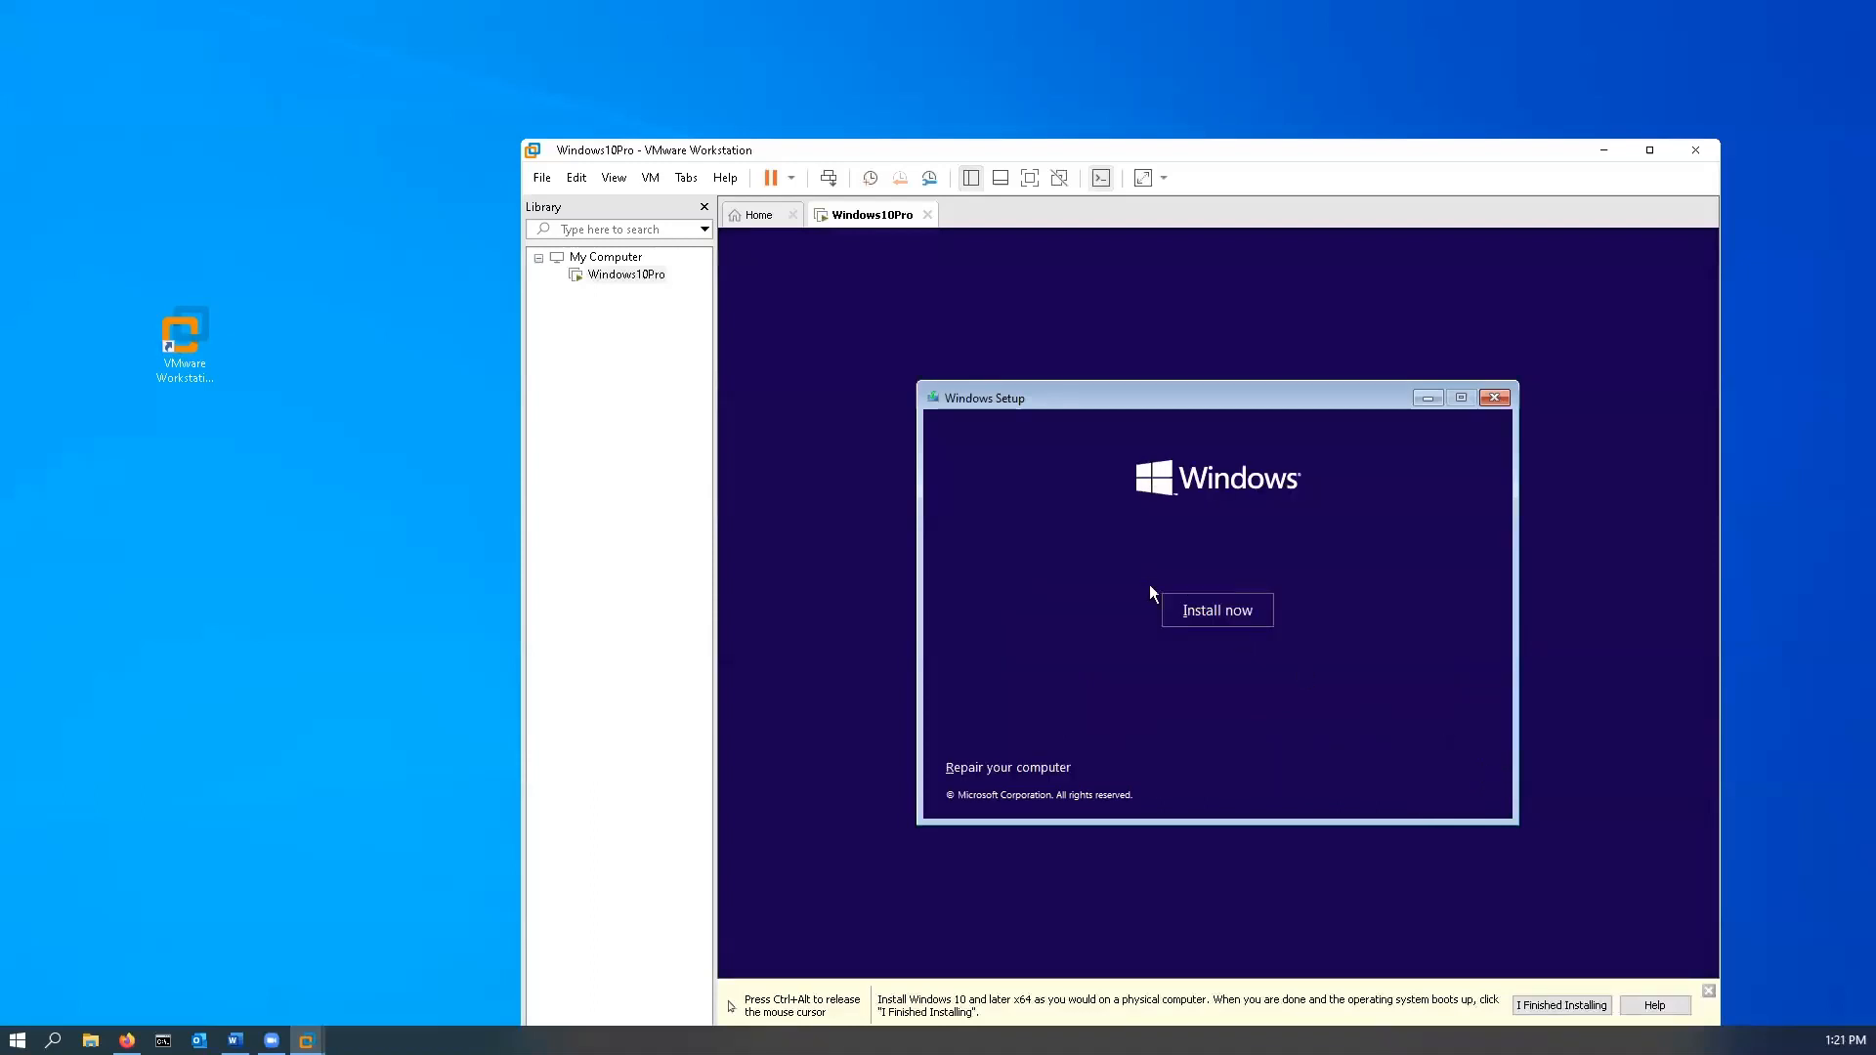
# - Start the installation without a product key, pick Windows 10 Pro, and accept the license terms
pyautogui.click(1218, 616)
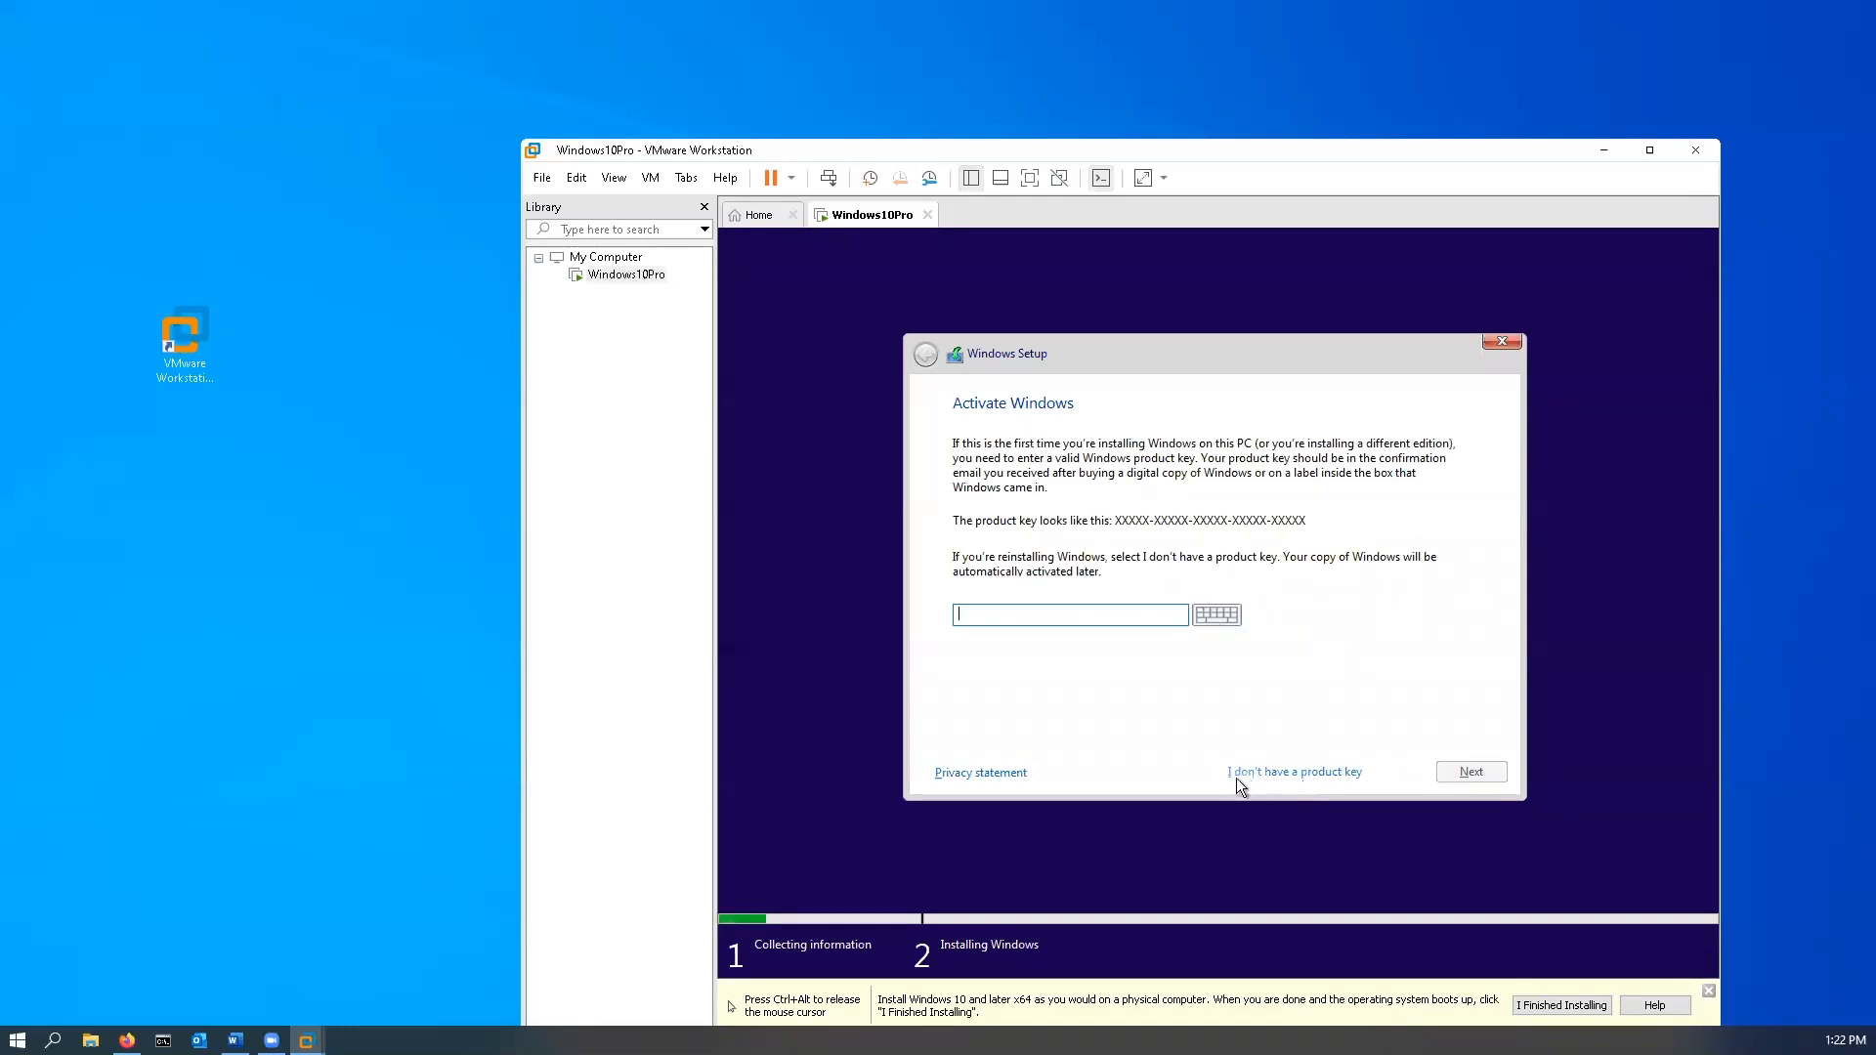
pyautogui.click(1286, 774)
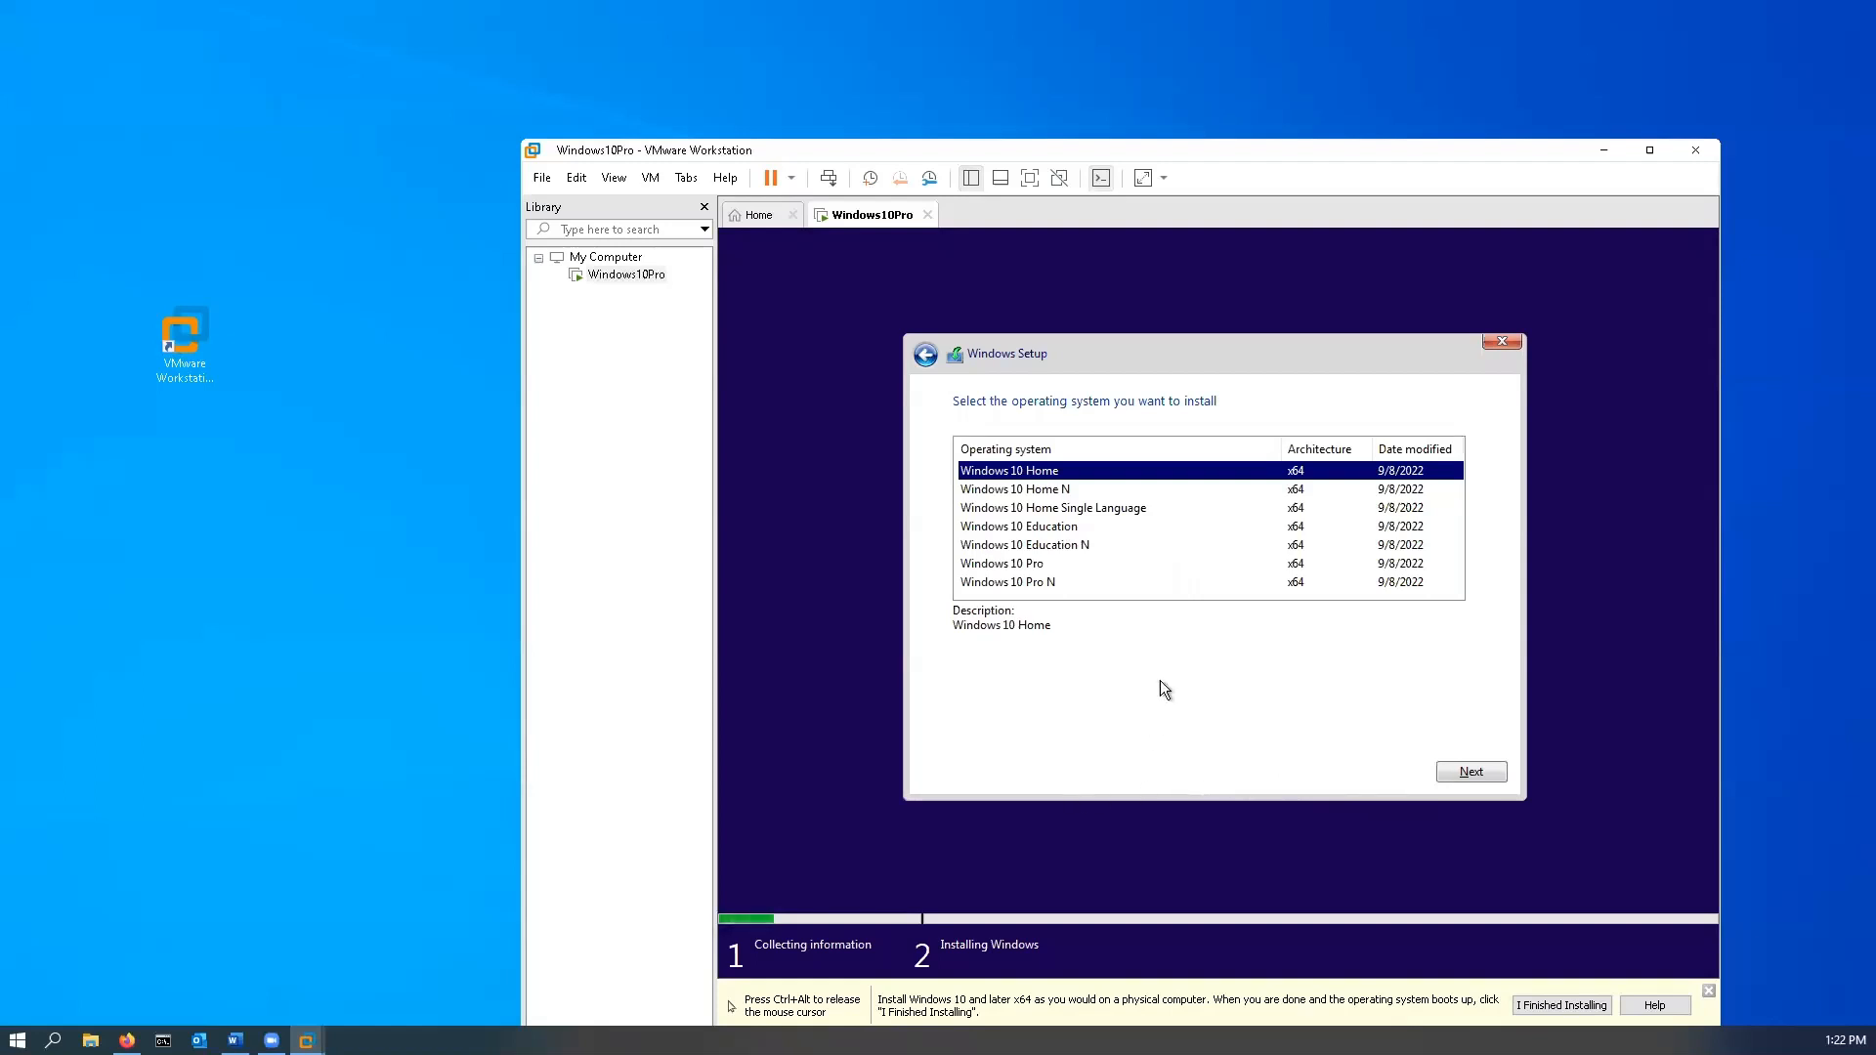
pyautogui.click(1008, 567)
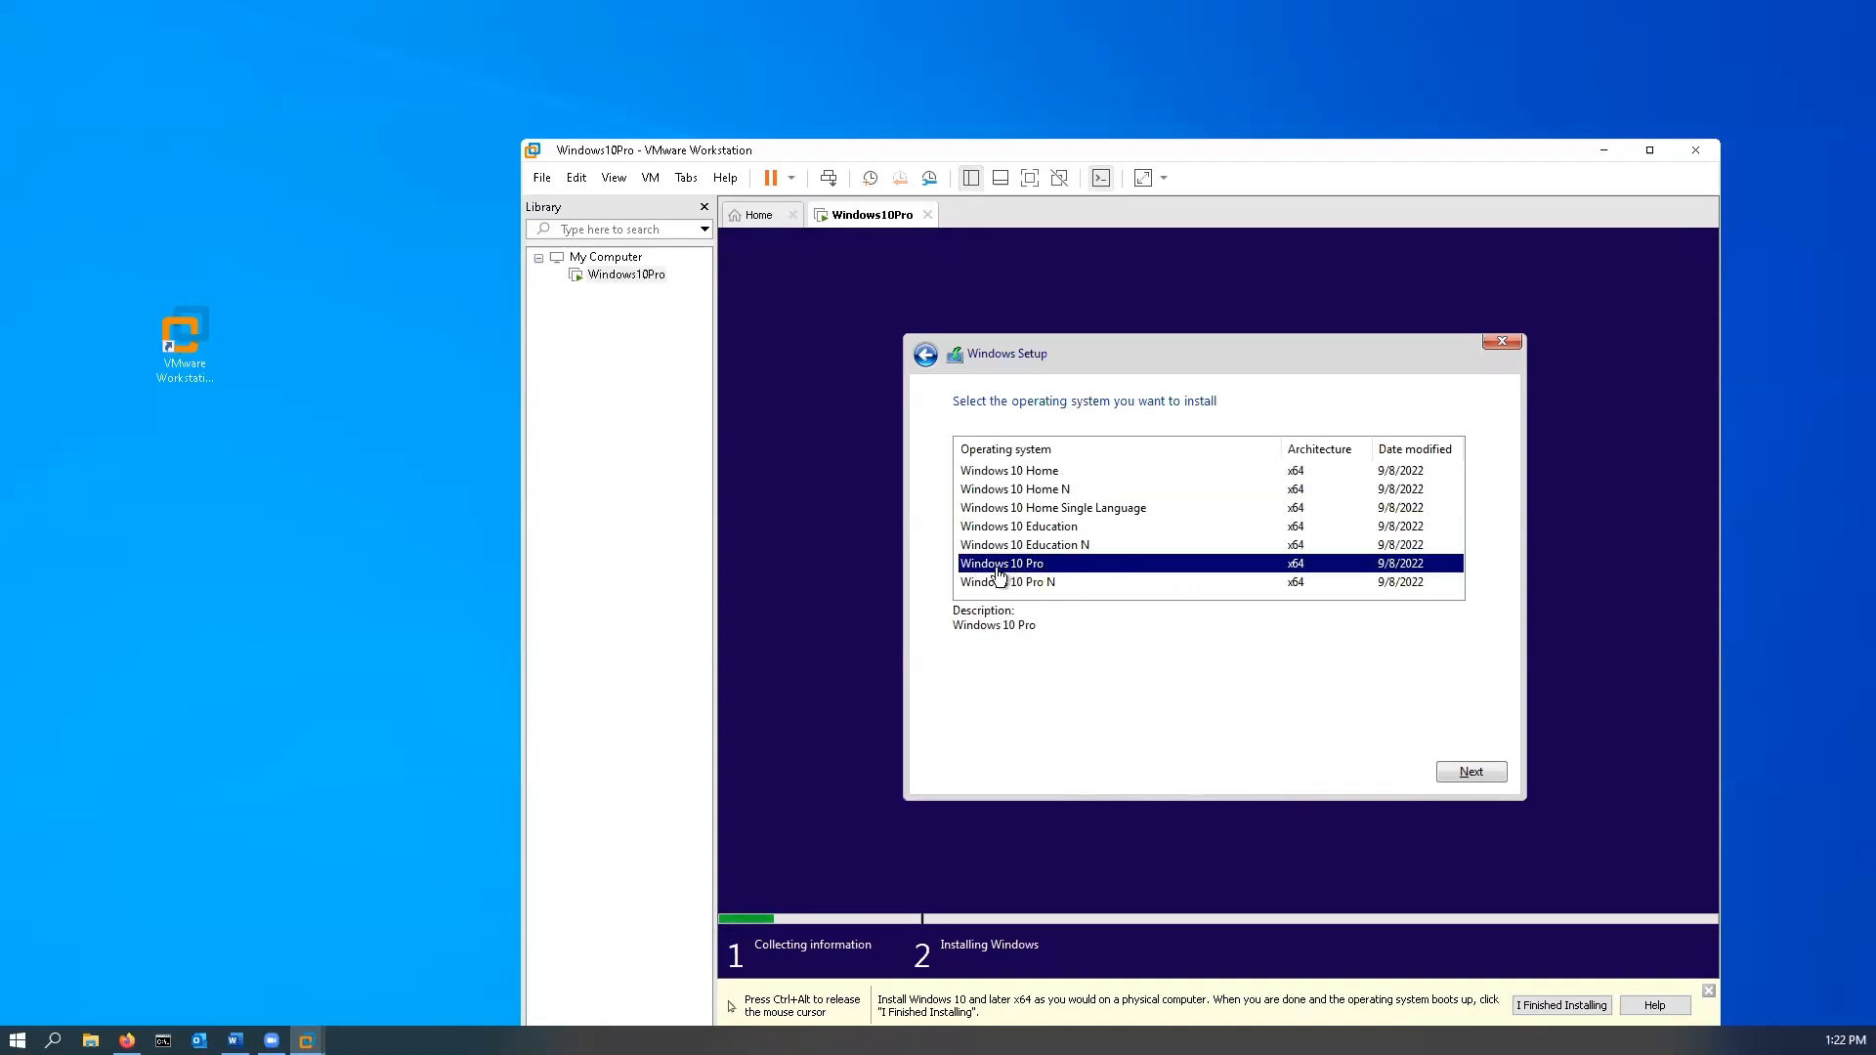
pyautogui.click(1475, 772)
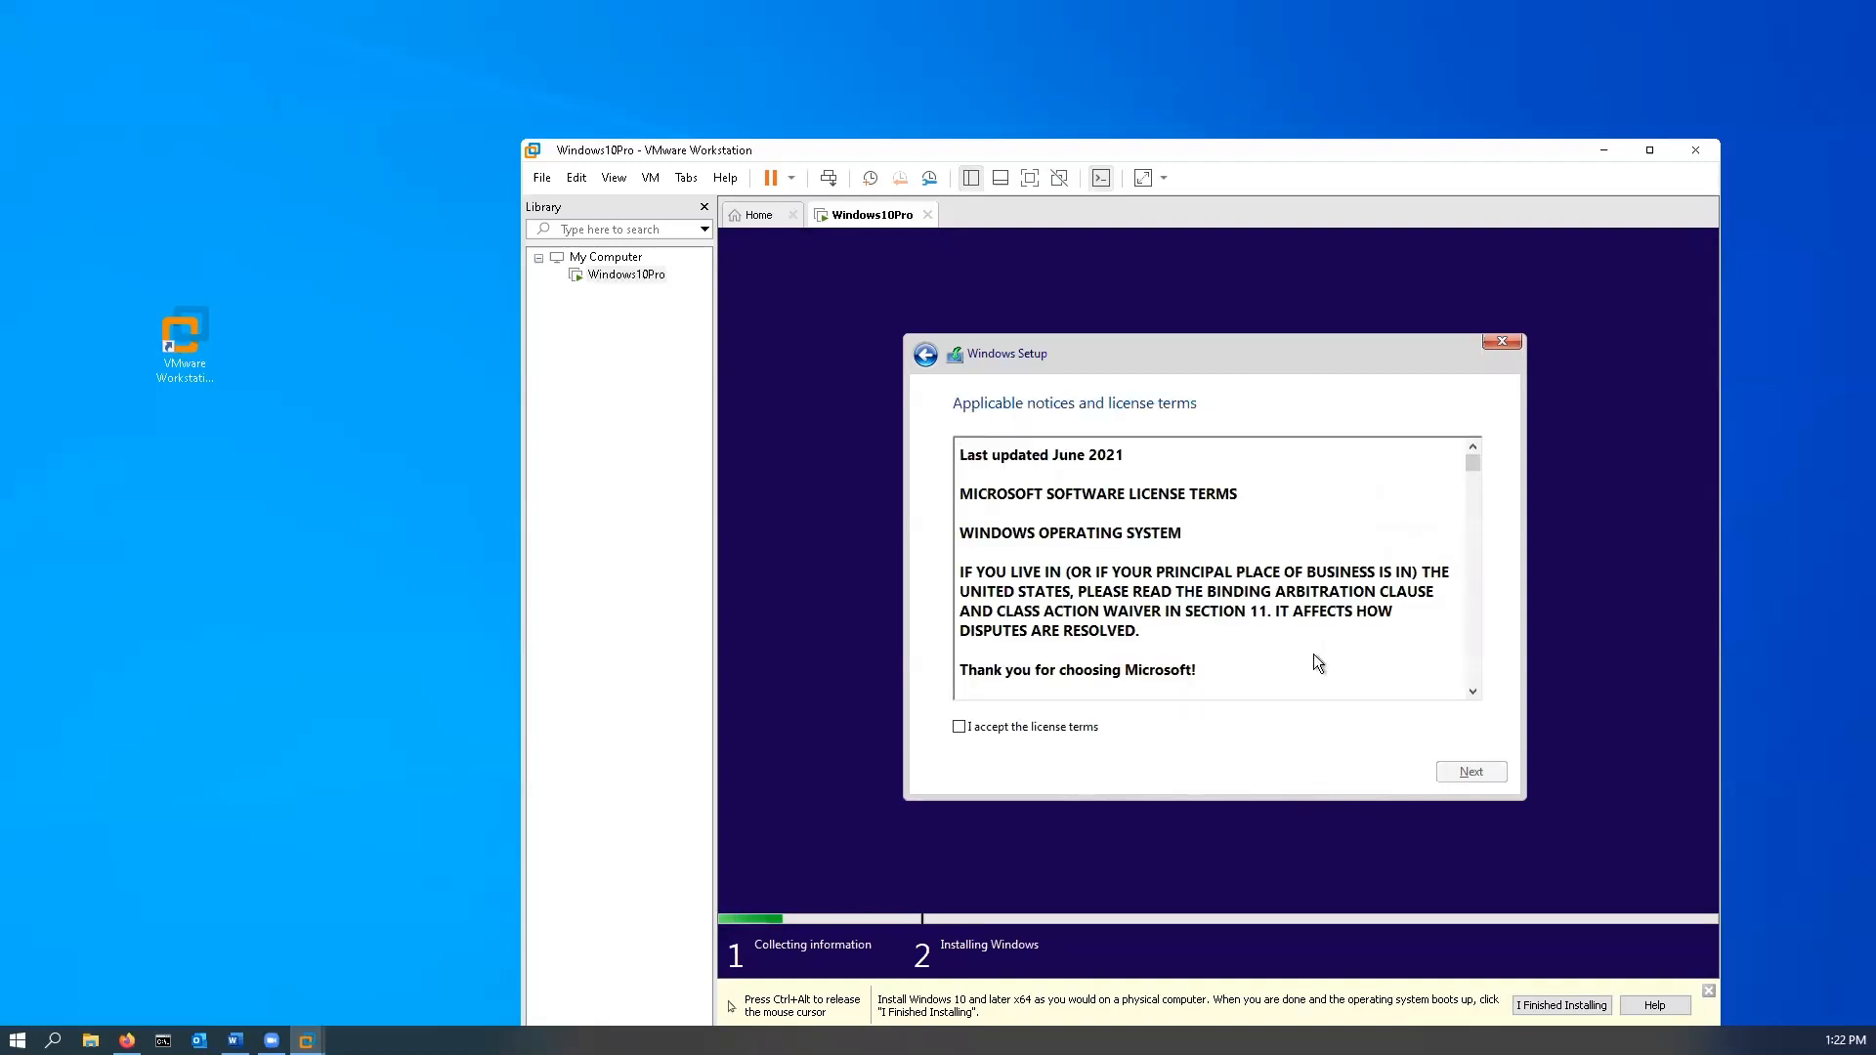
pyautogui.click(960, 727)
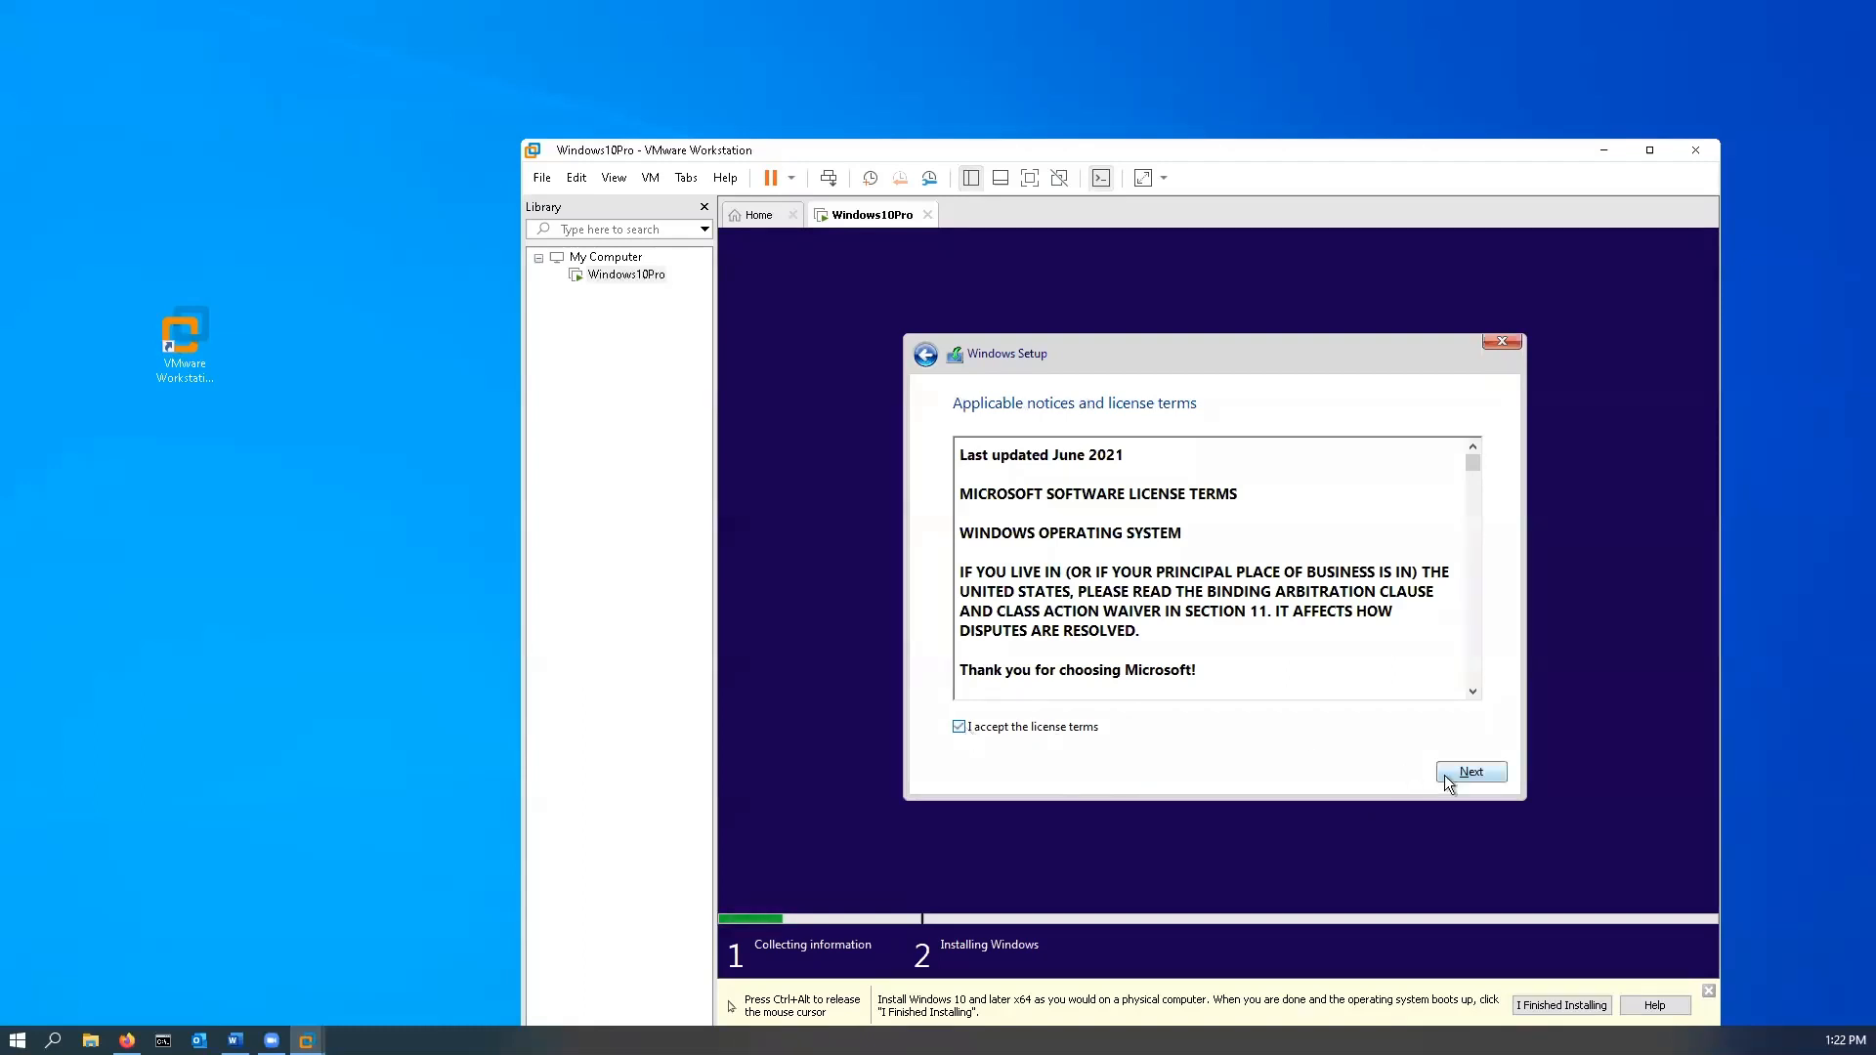
pyautogui.click(1500, 779)
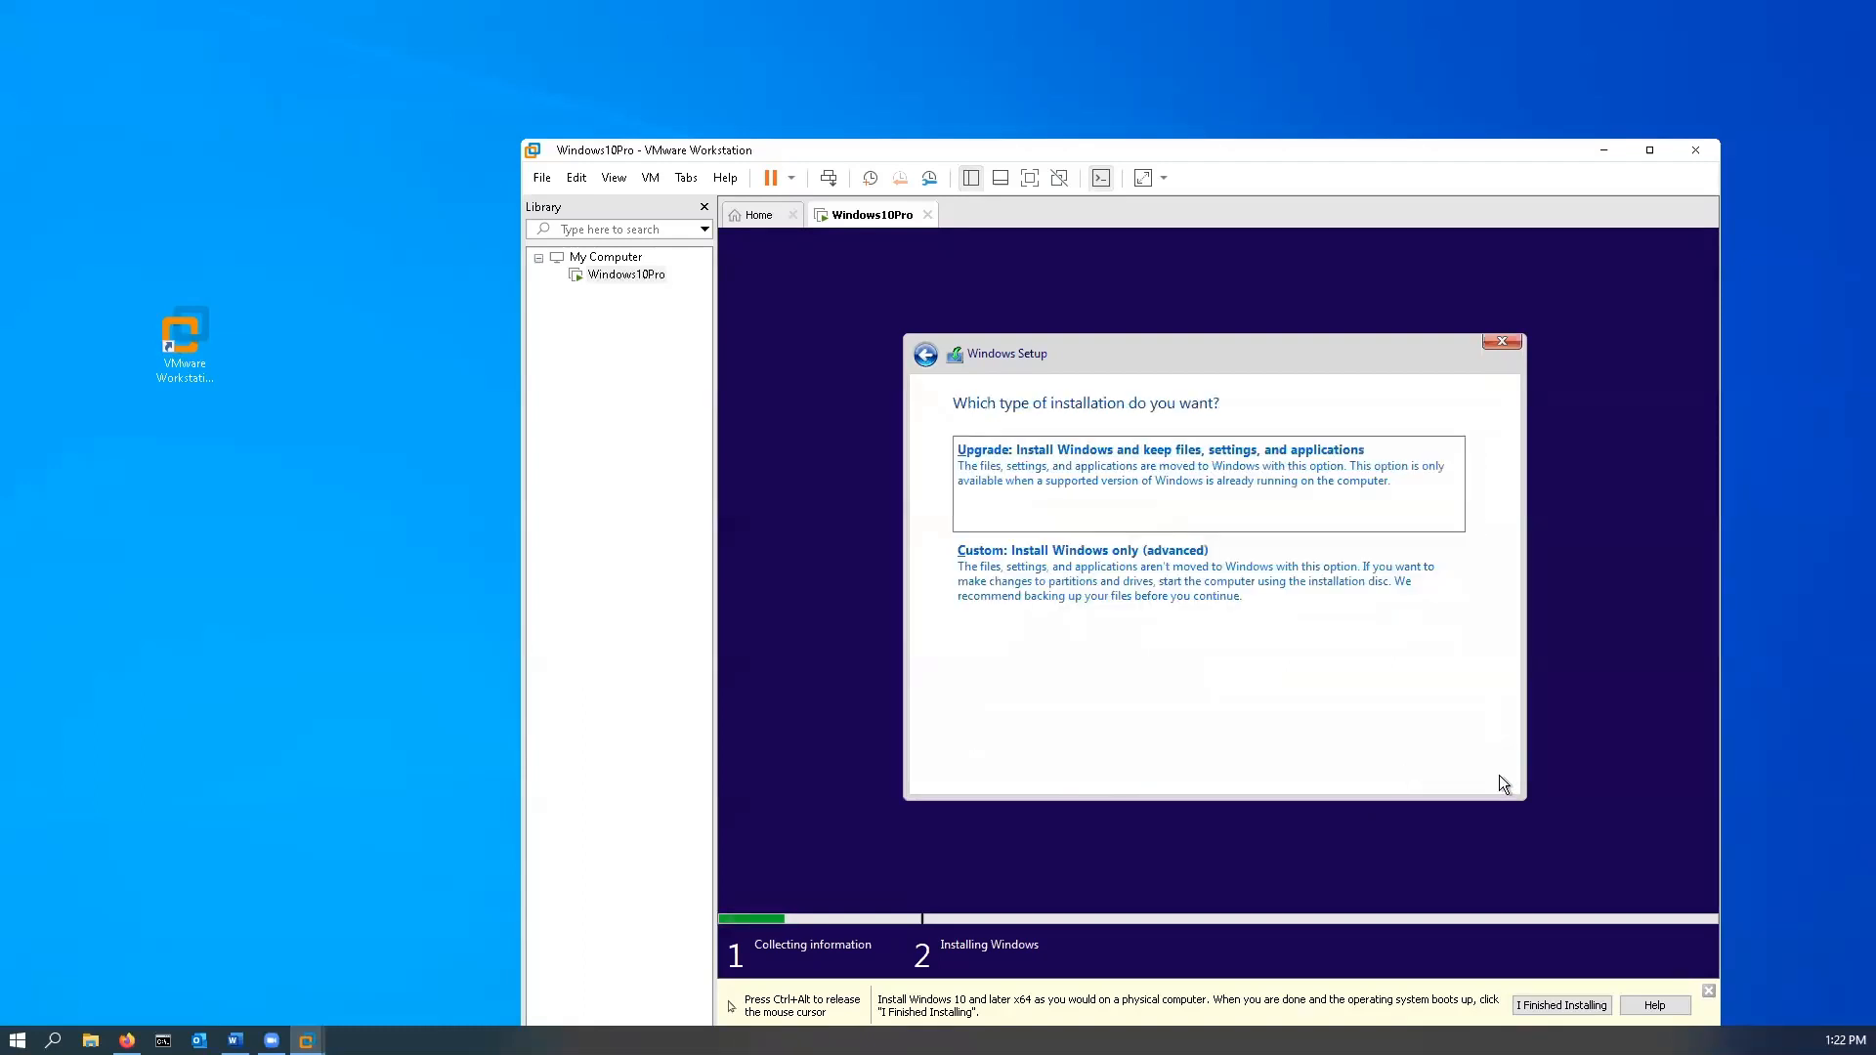
# - Choose the Custom install and size a new partition on Drive 0's unallocated space to 60000 MB
pyautogui.click(1153, 571)
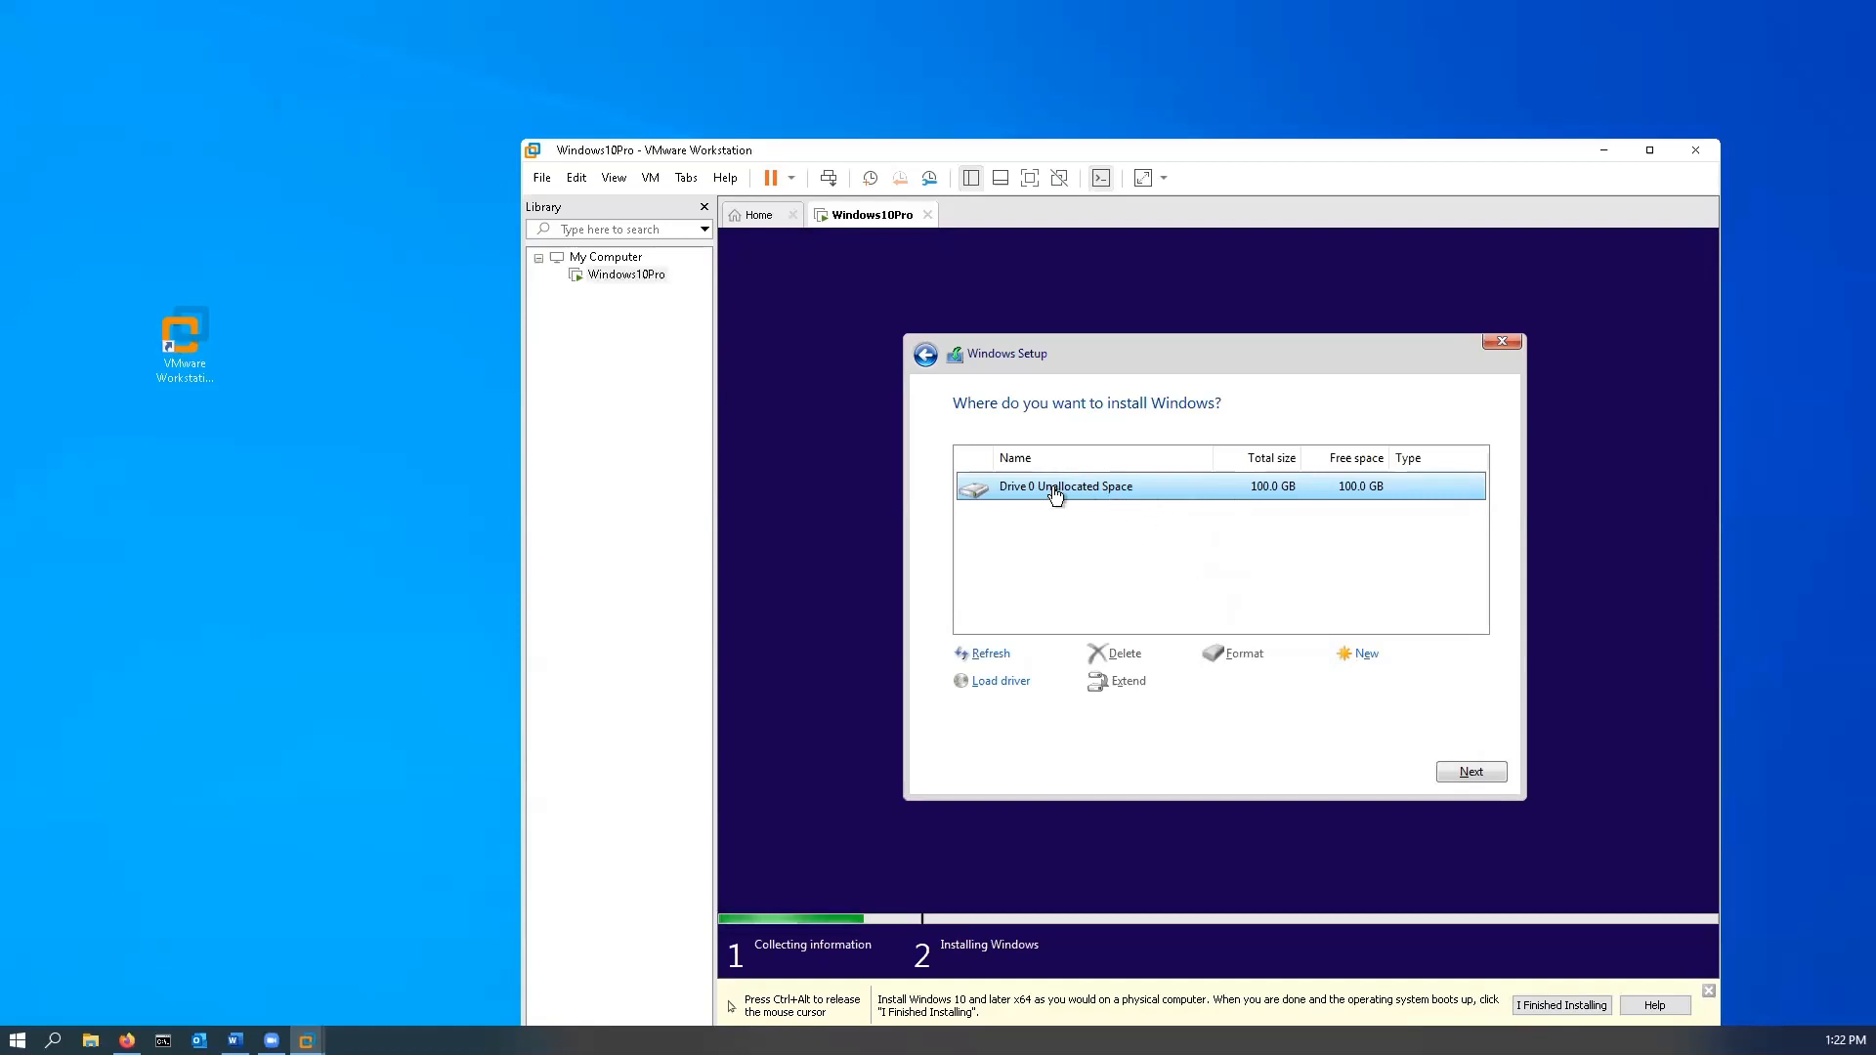
pyautogui.click(1366, 656)
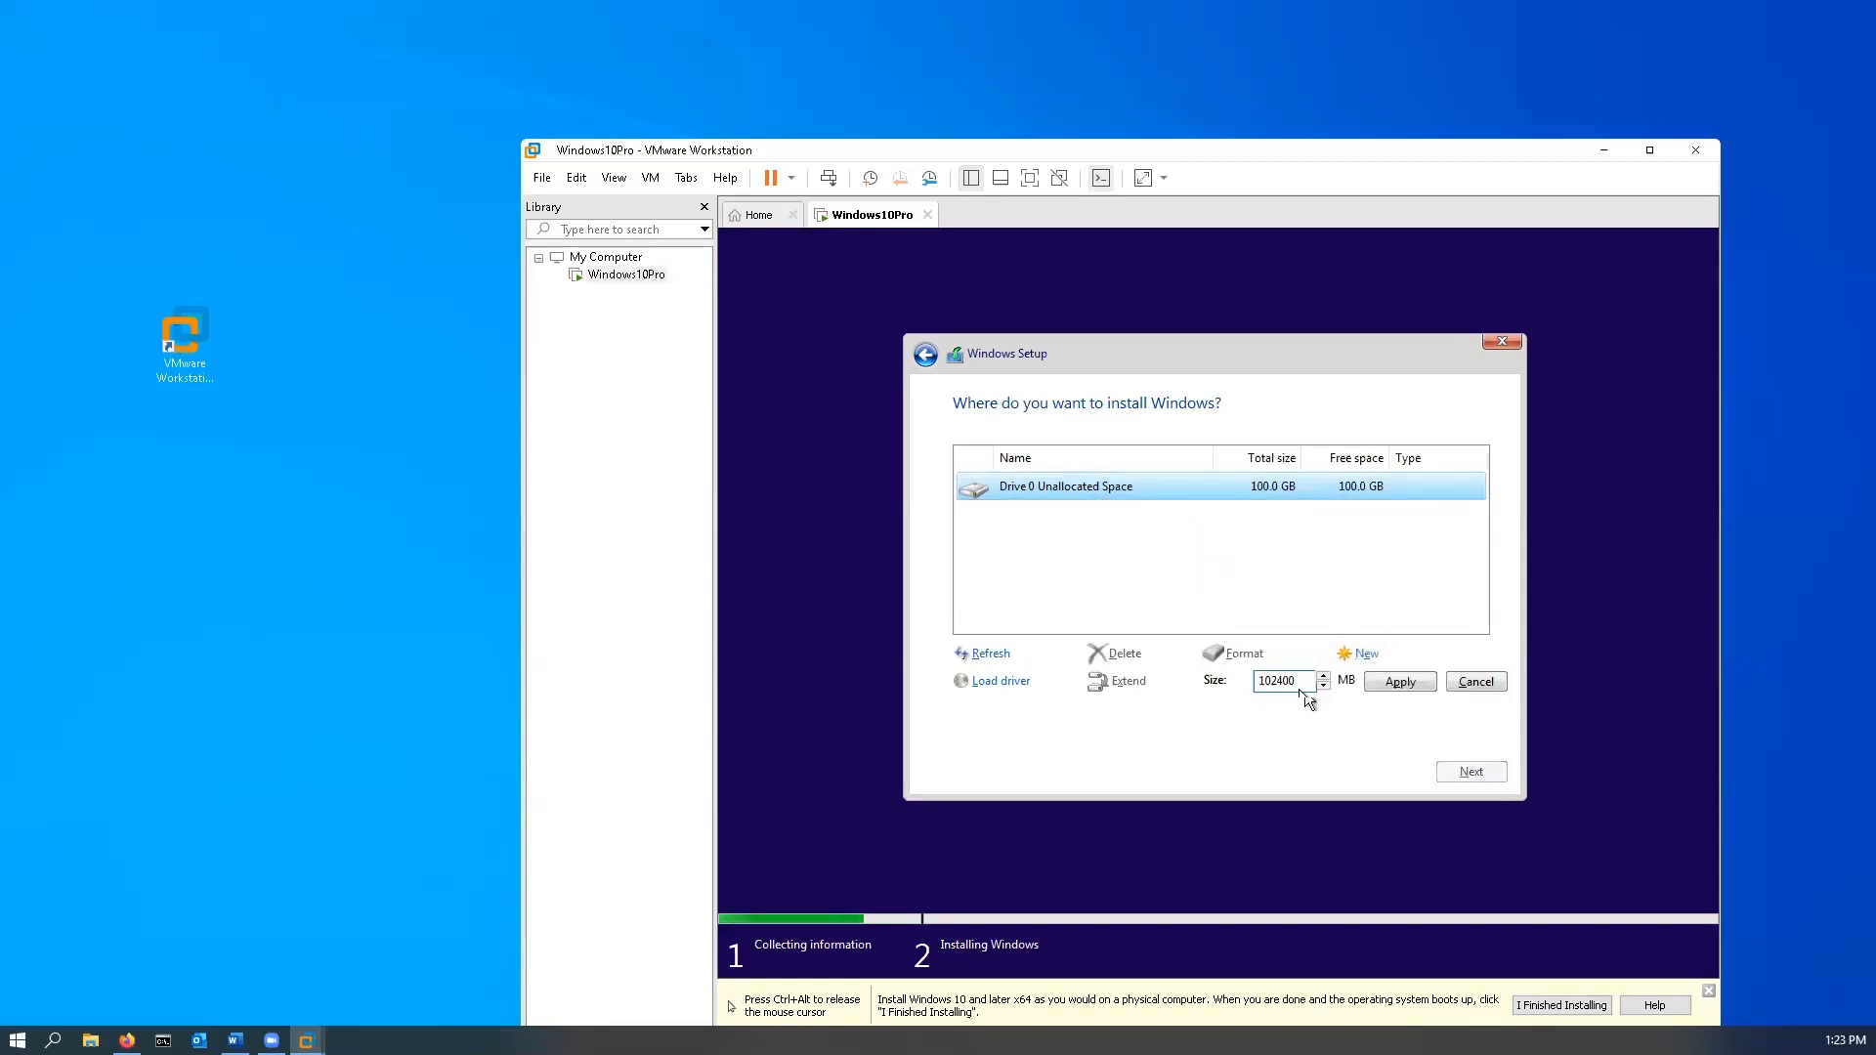
pyautogui.moveTo(1304, 681); pyautogui.dragTo(1137, 680)
pyautogui.press('Right')
pyautogui.hotkey('shift', 'Home')
pyautogui.write('30')
pyautogui.press('BackSpace')
pyautogui.press('BackSpace')
pyautogui.write('6')
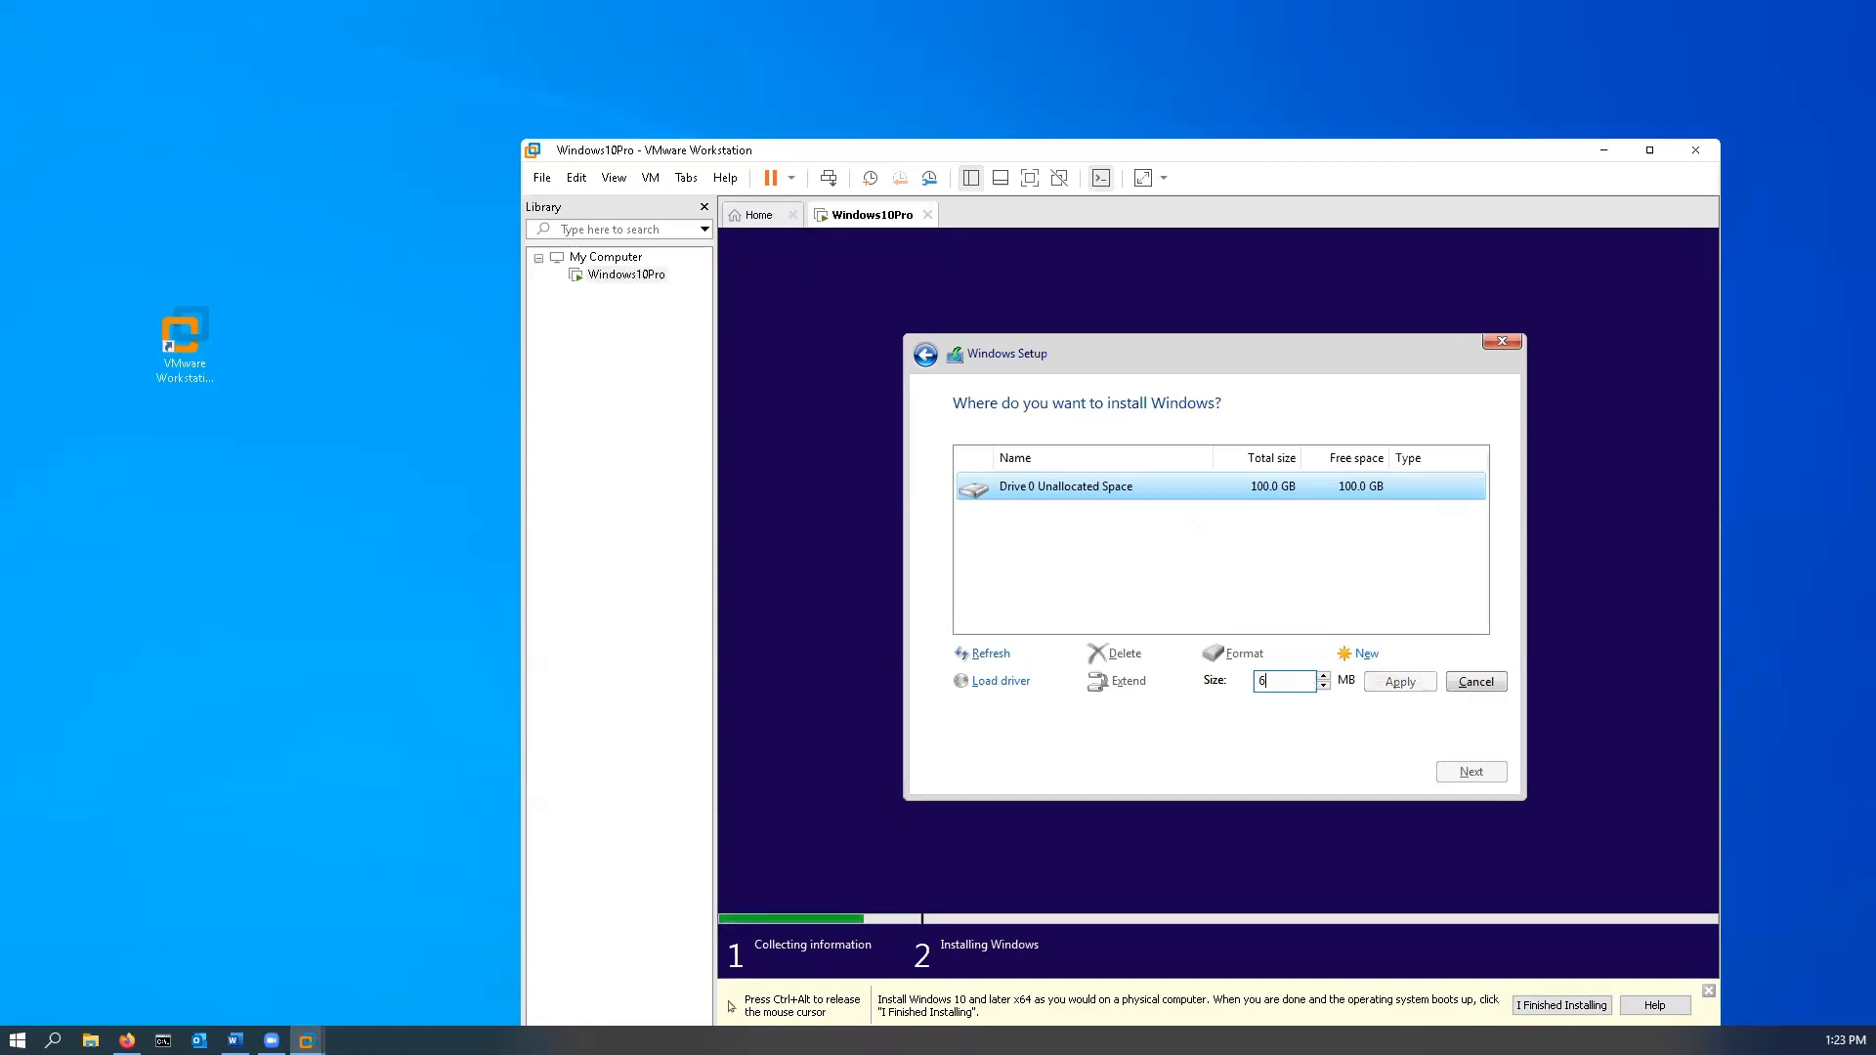
pyautogui.write('0000')
# - Apply the 60000 MB partition, accept the extra system partitions, and install Windows on Partition 2
pyautogui.click(1404, 682)
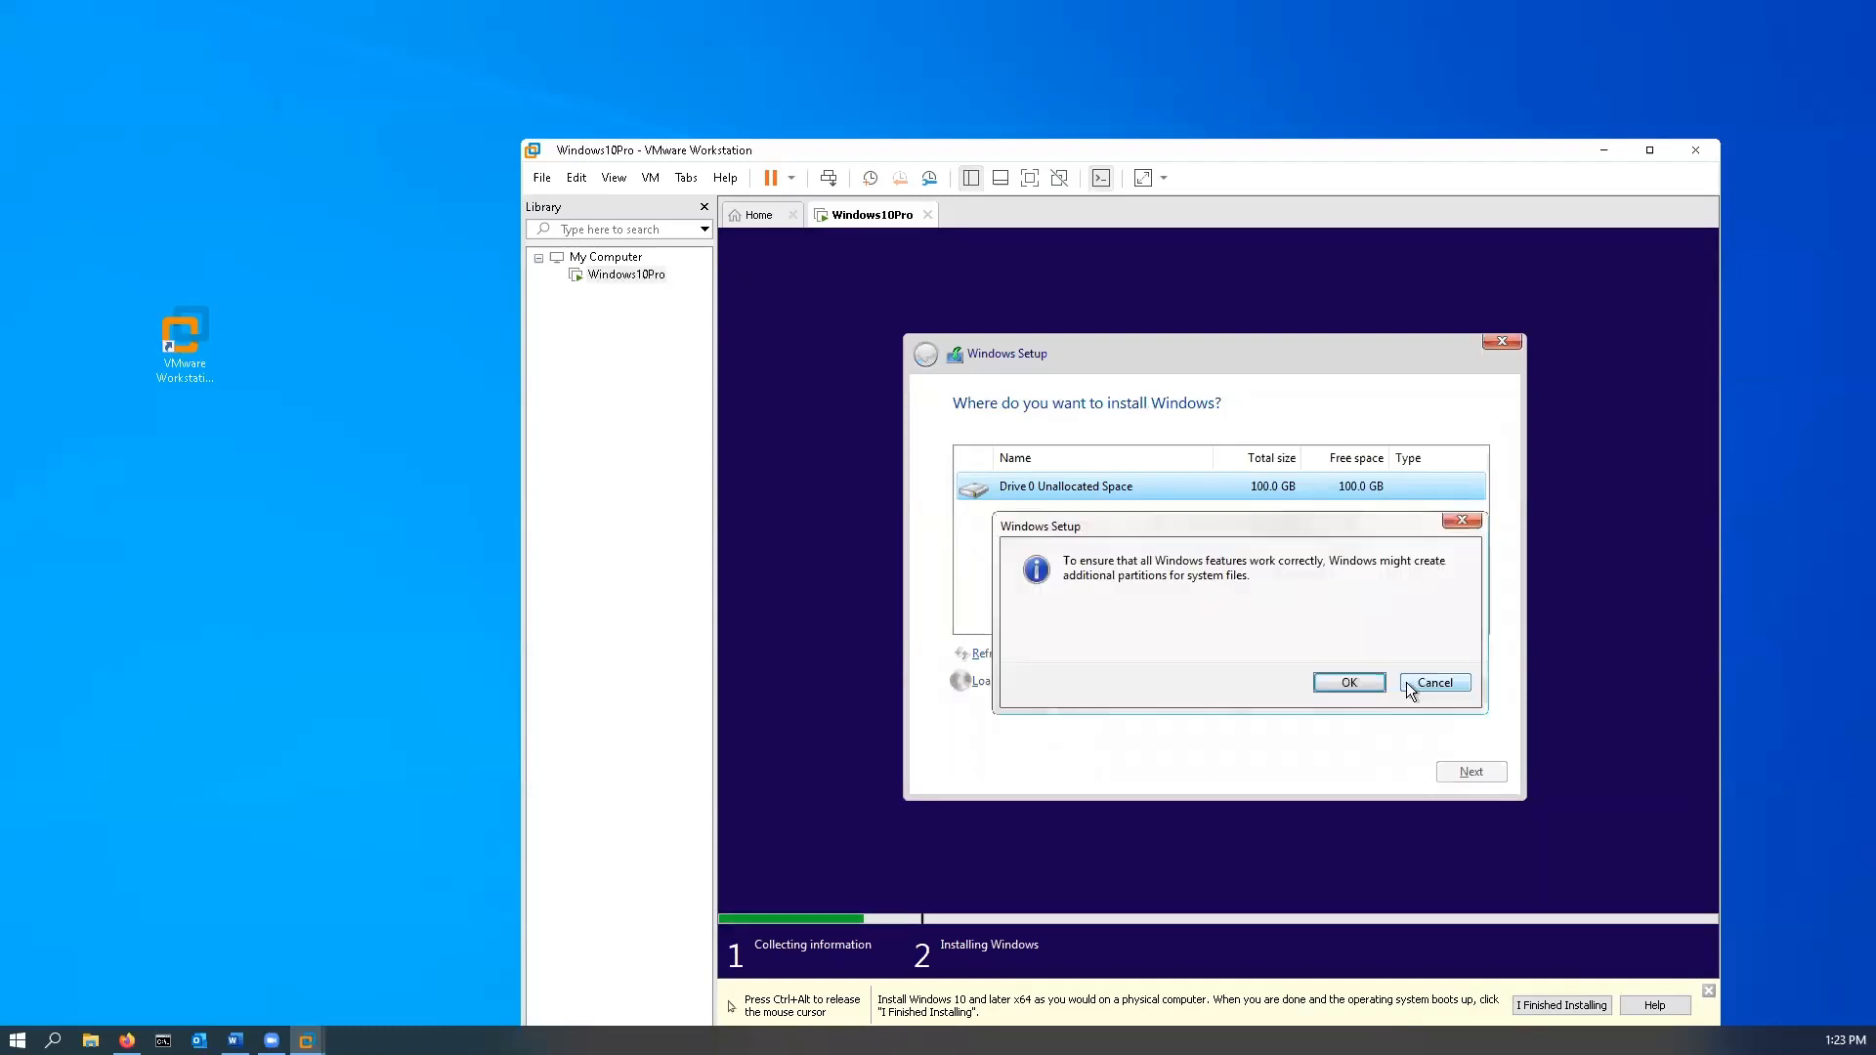
pyautogui.click(1349, 682)
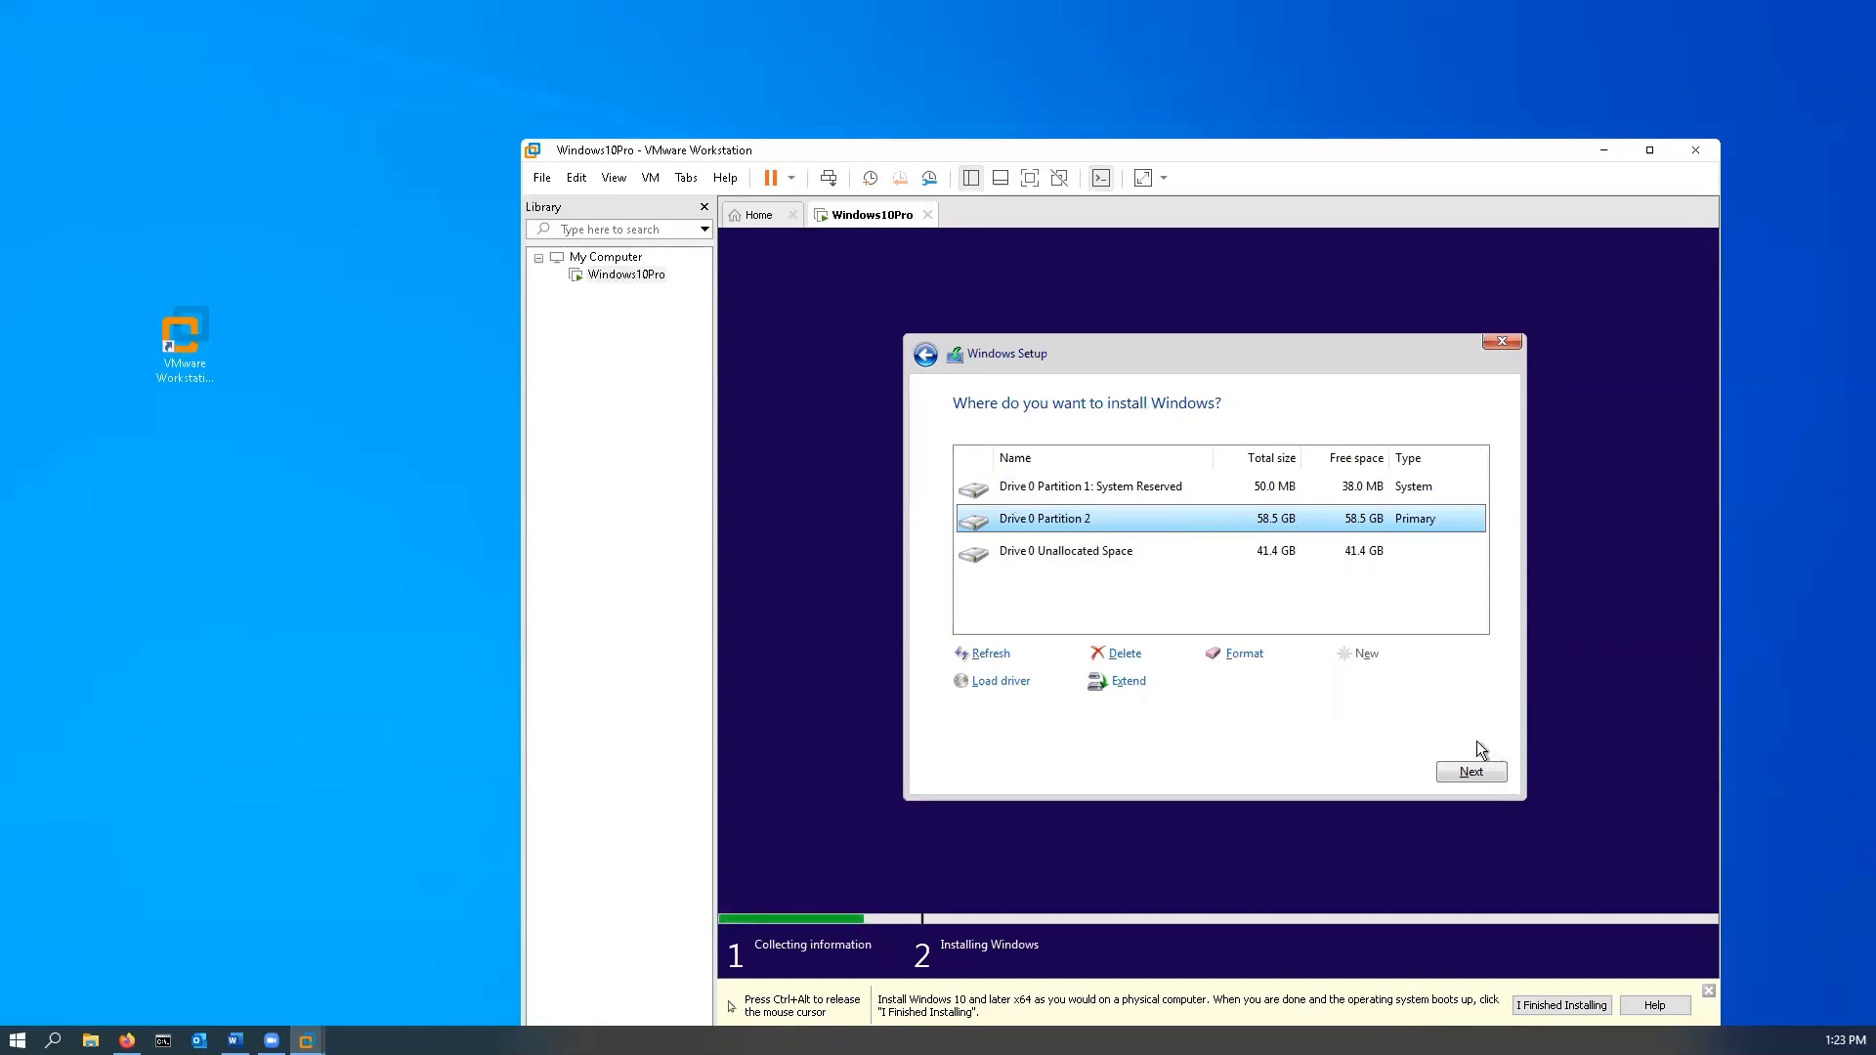
pyautogui.click(1474, 771)
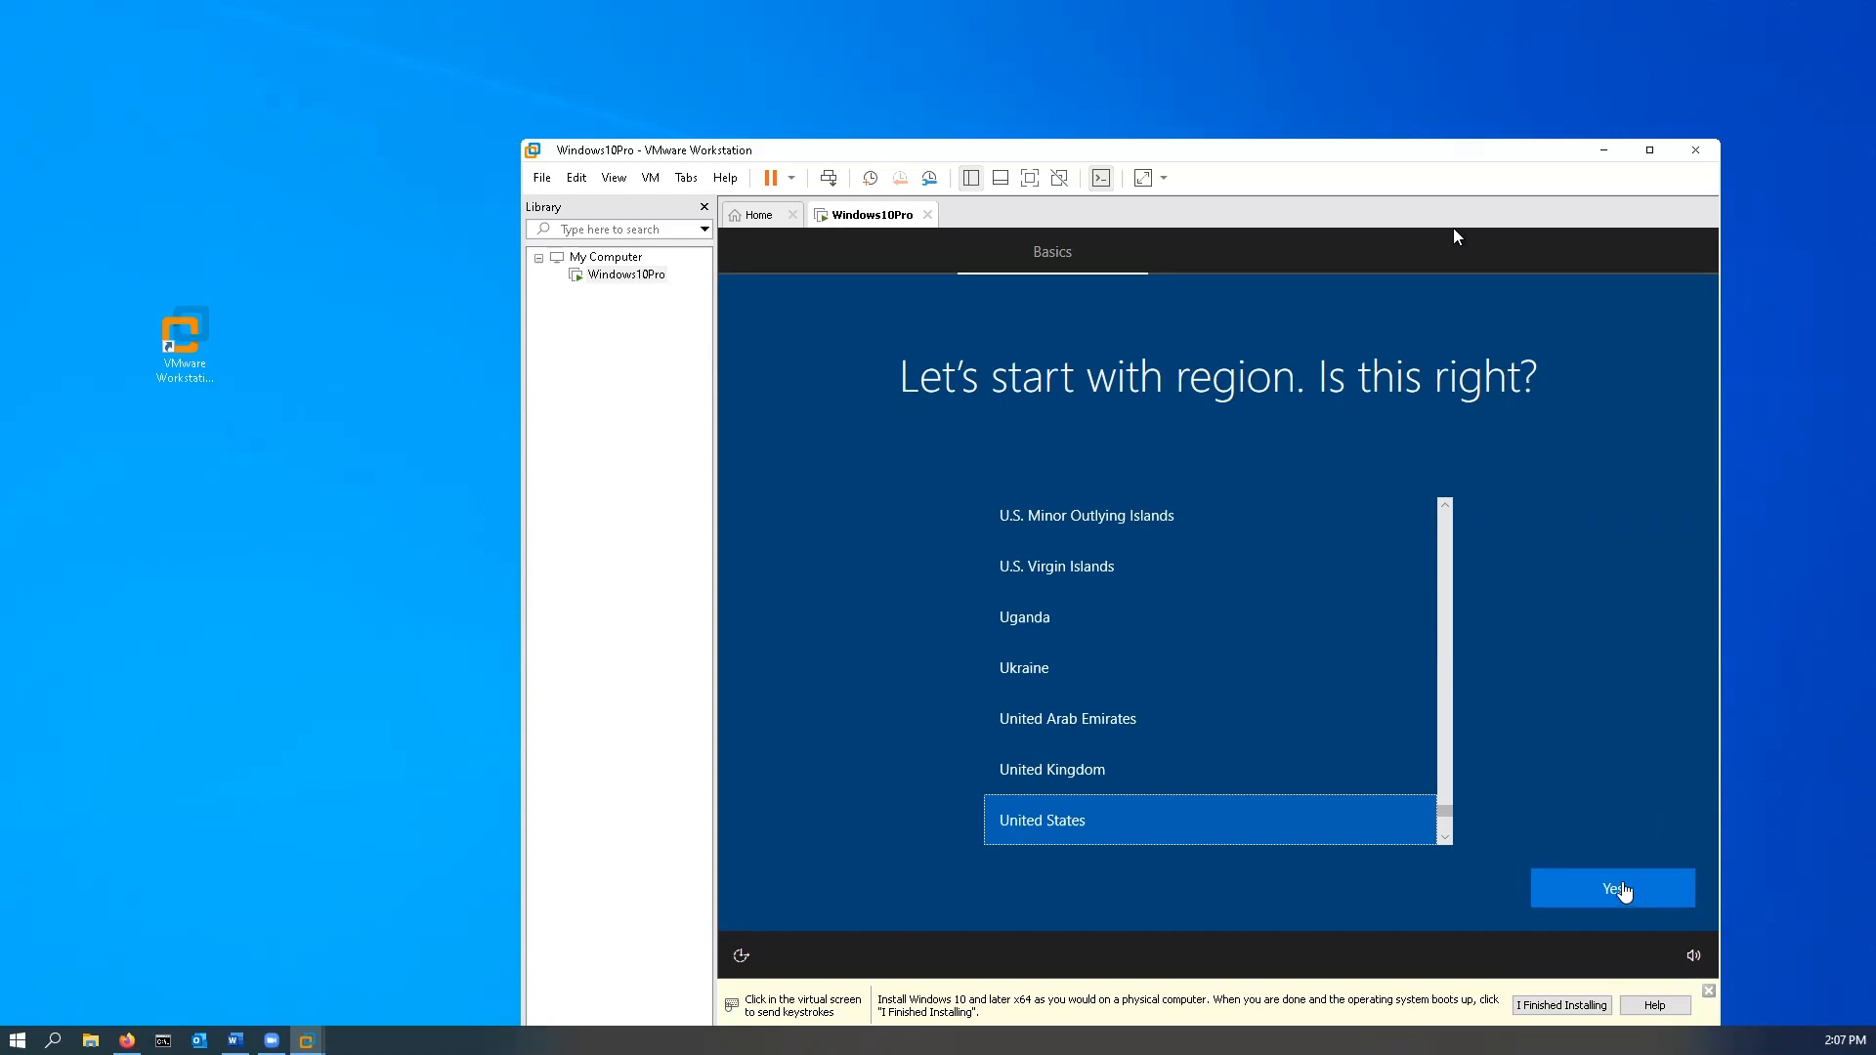
# - Answer Yes to the United States region and US keyboard, then skip the second layout
pyautogui.click(1626, 889)
pyautogui.click(1625, 895)
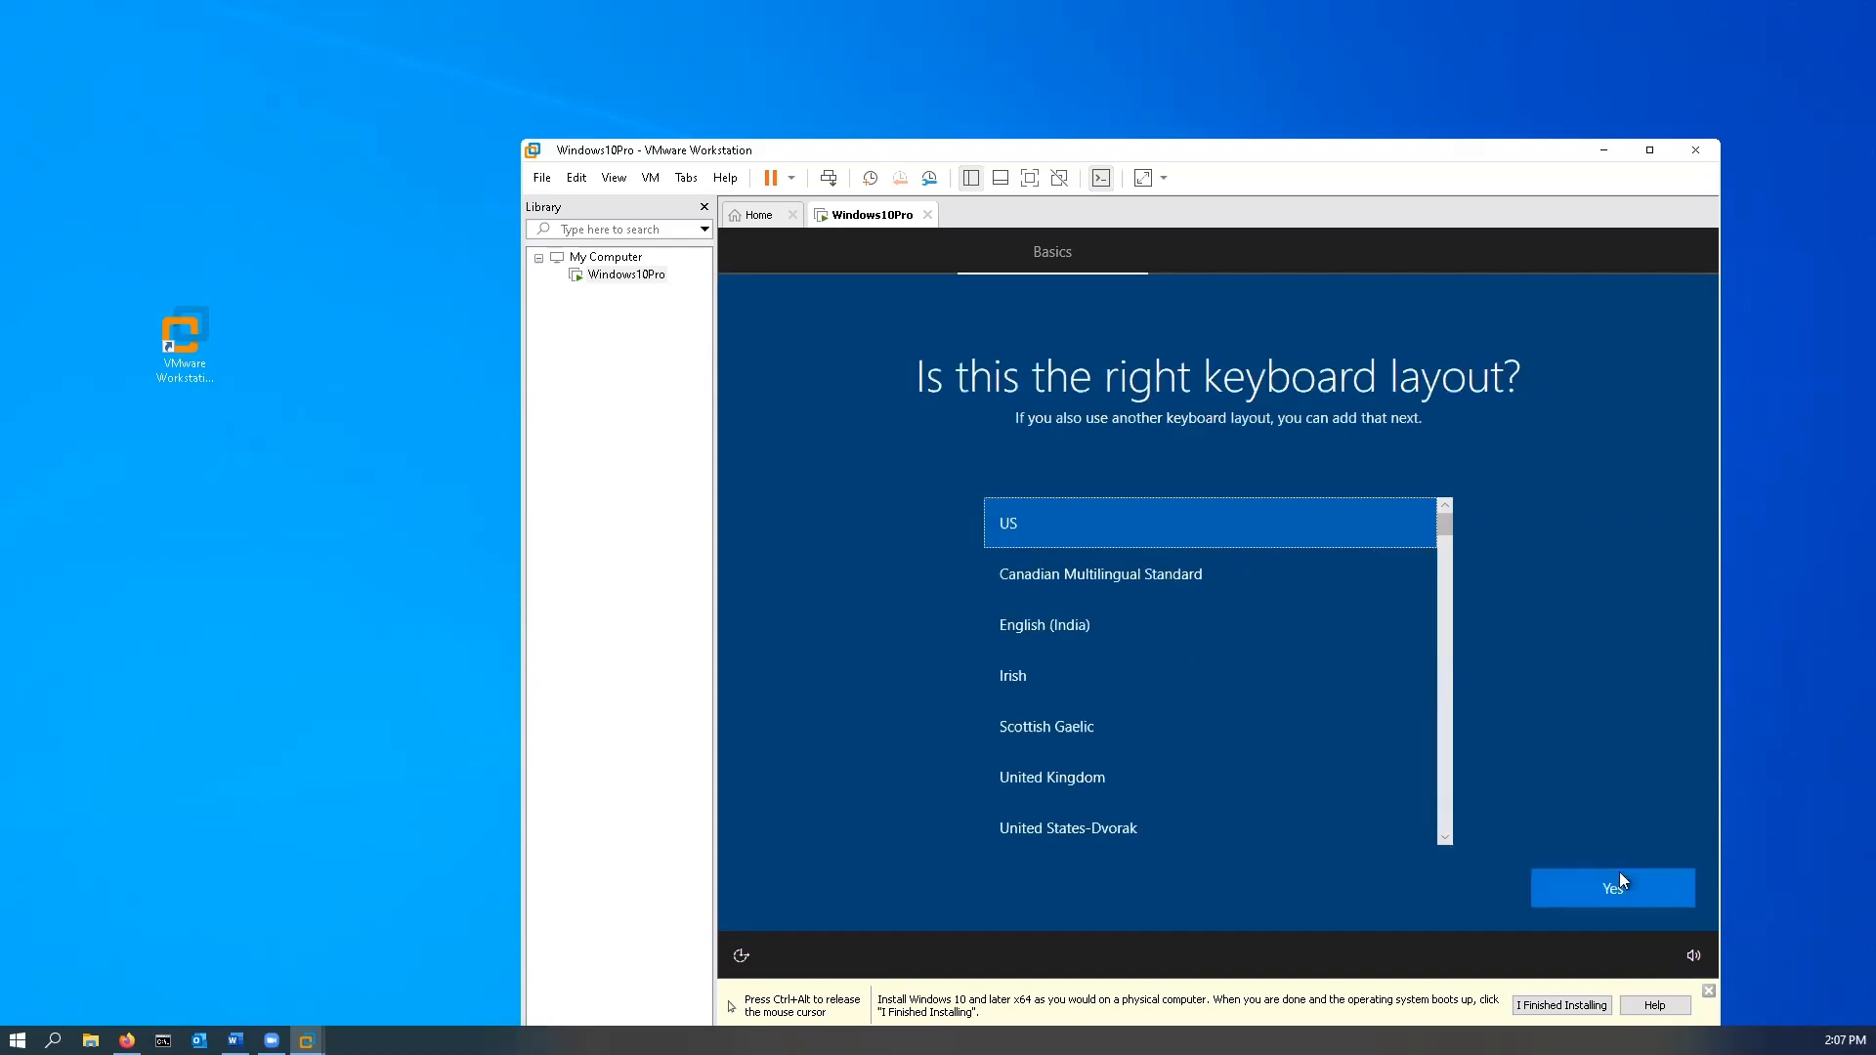
pyautogui.click(1594, 886)
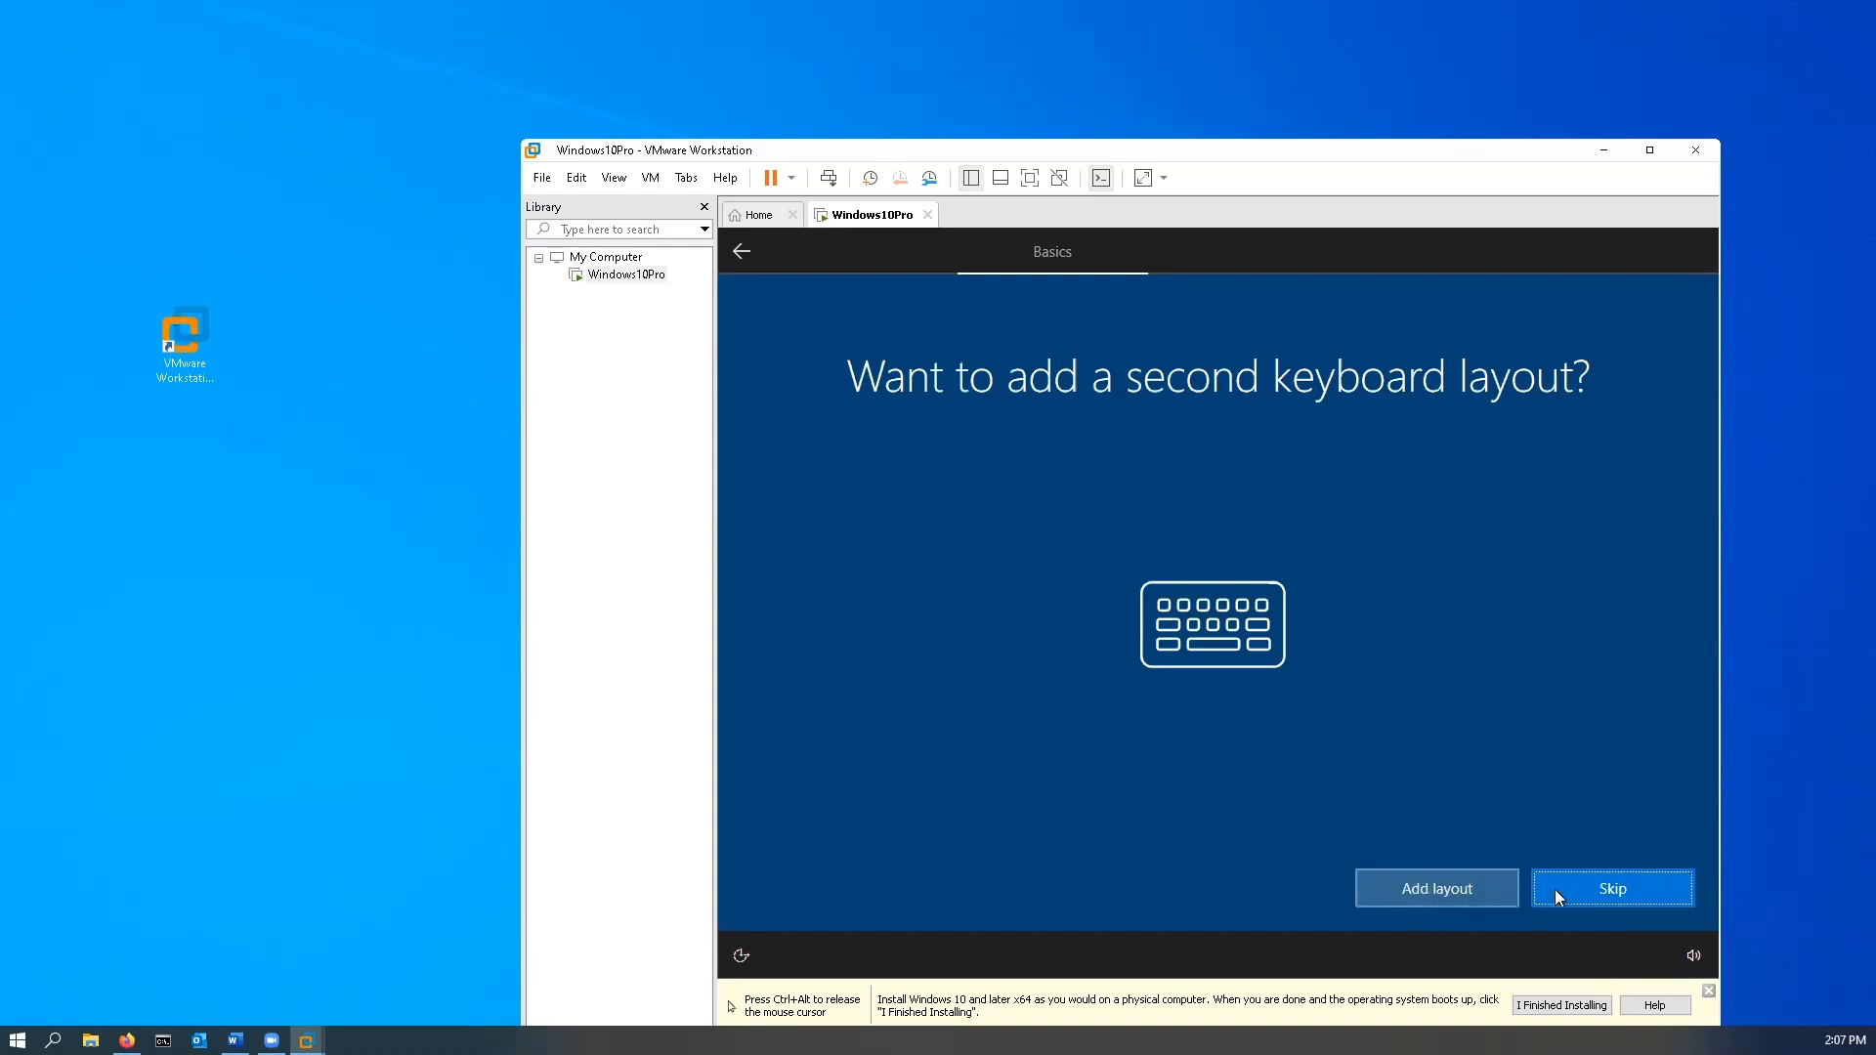
pyautogui.click(1621, 890)
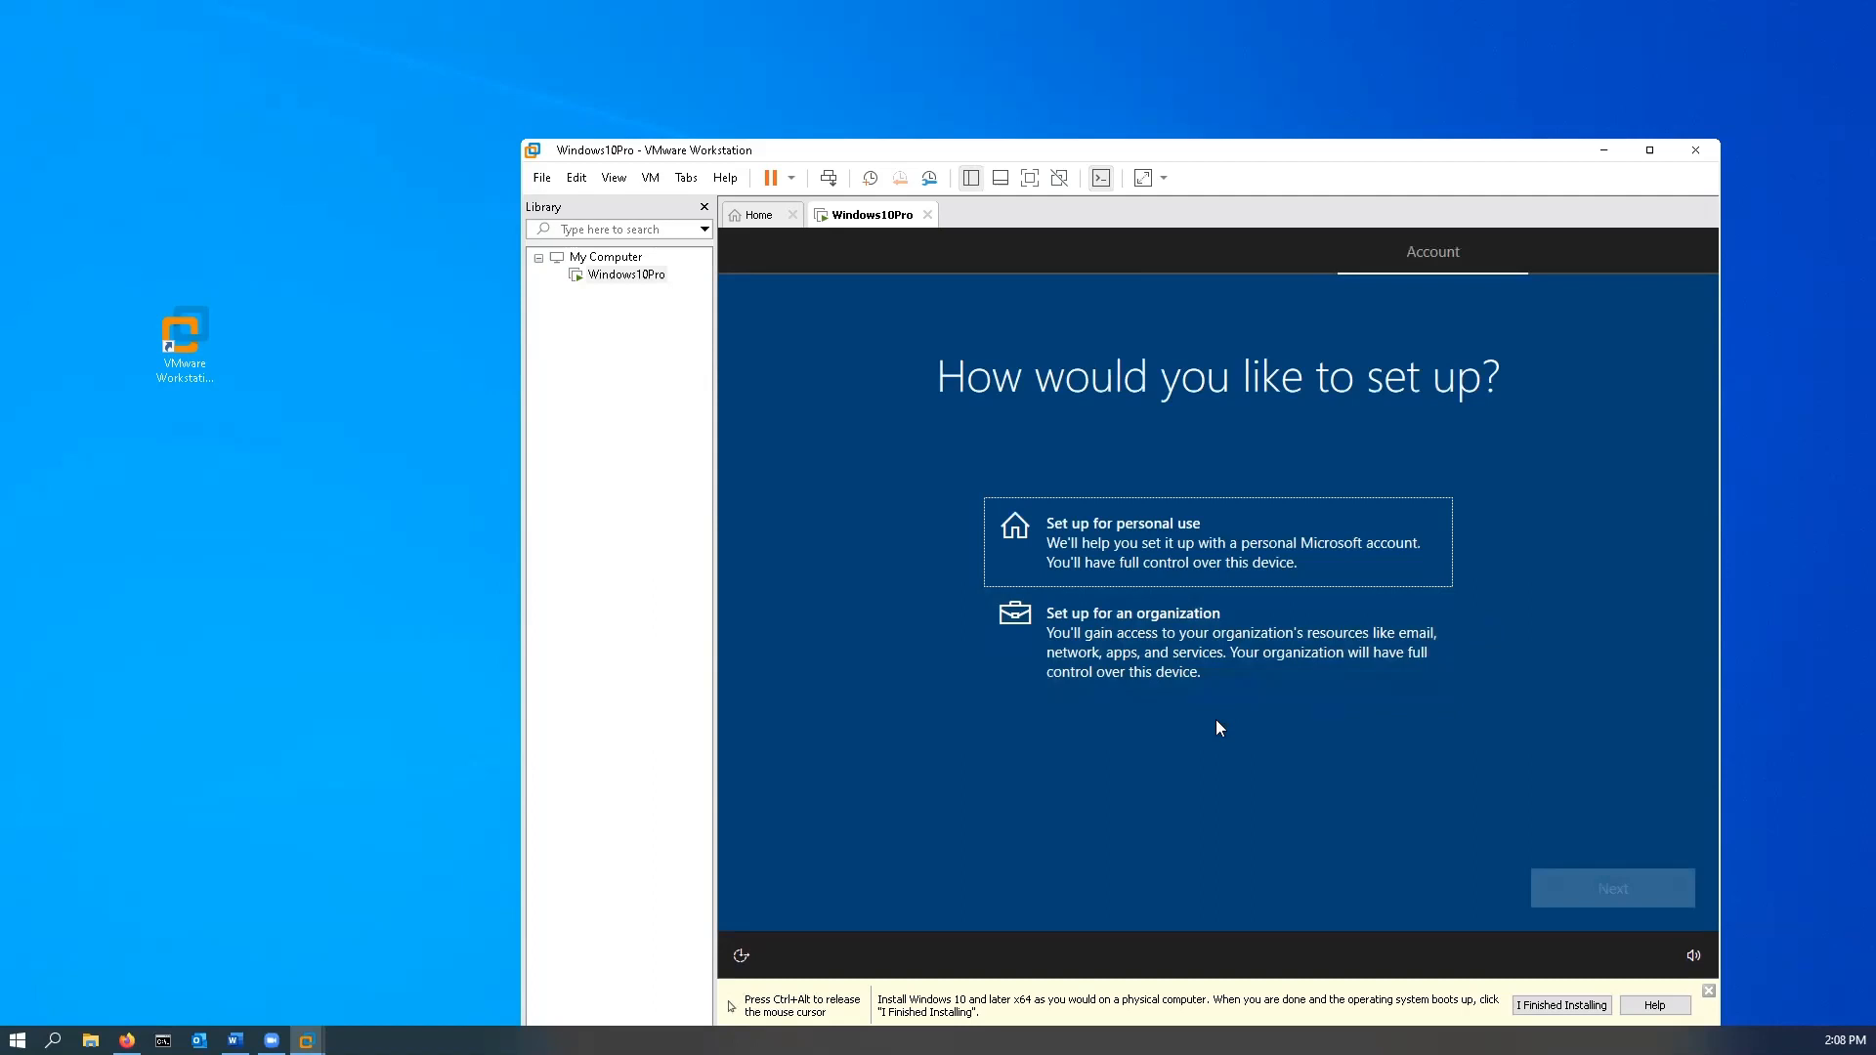
# - Pick 'Set up for an organization', then choose 'Domain join instead' over Microsoft sign-in
pyautogui.click(1178, 655)
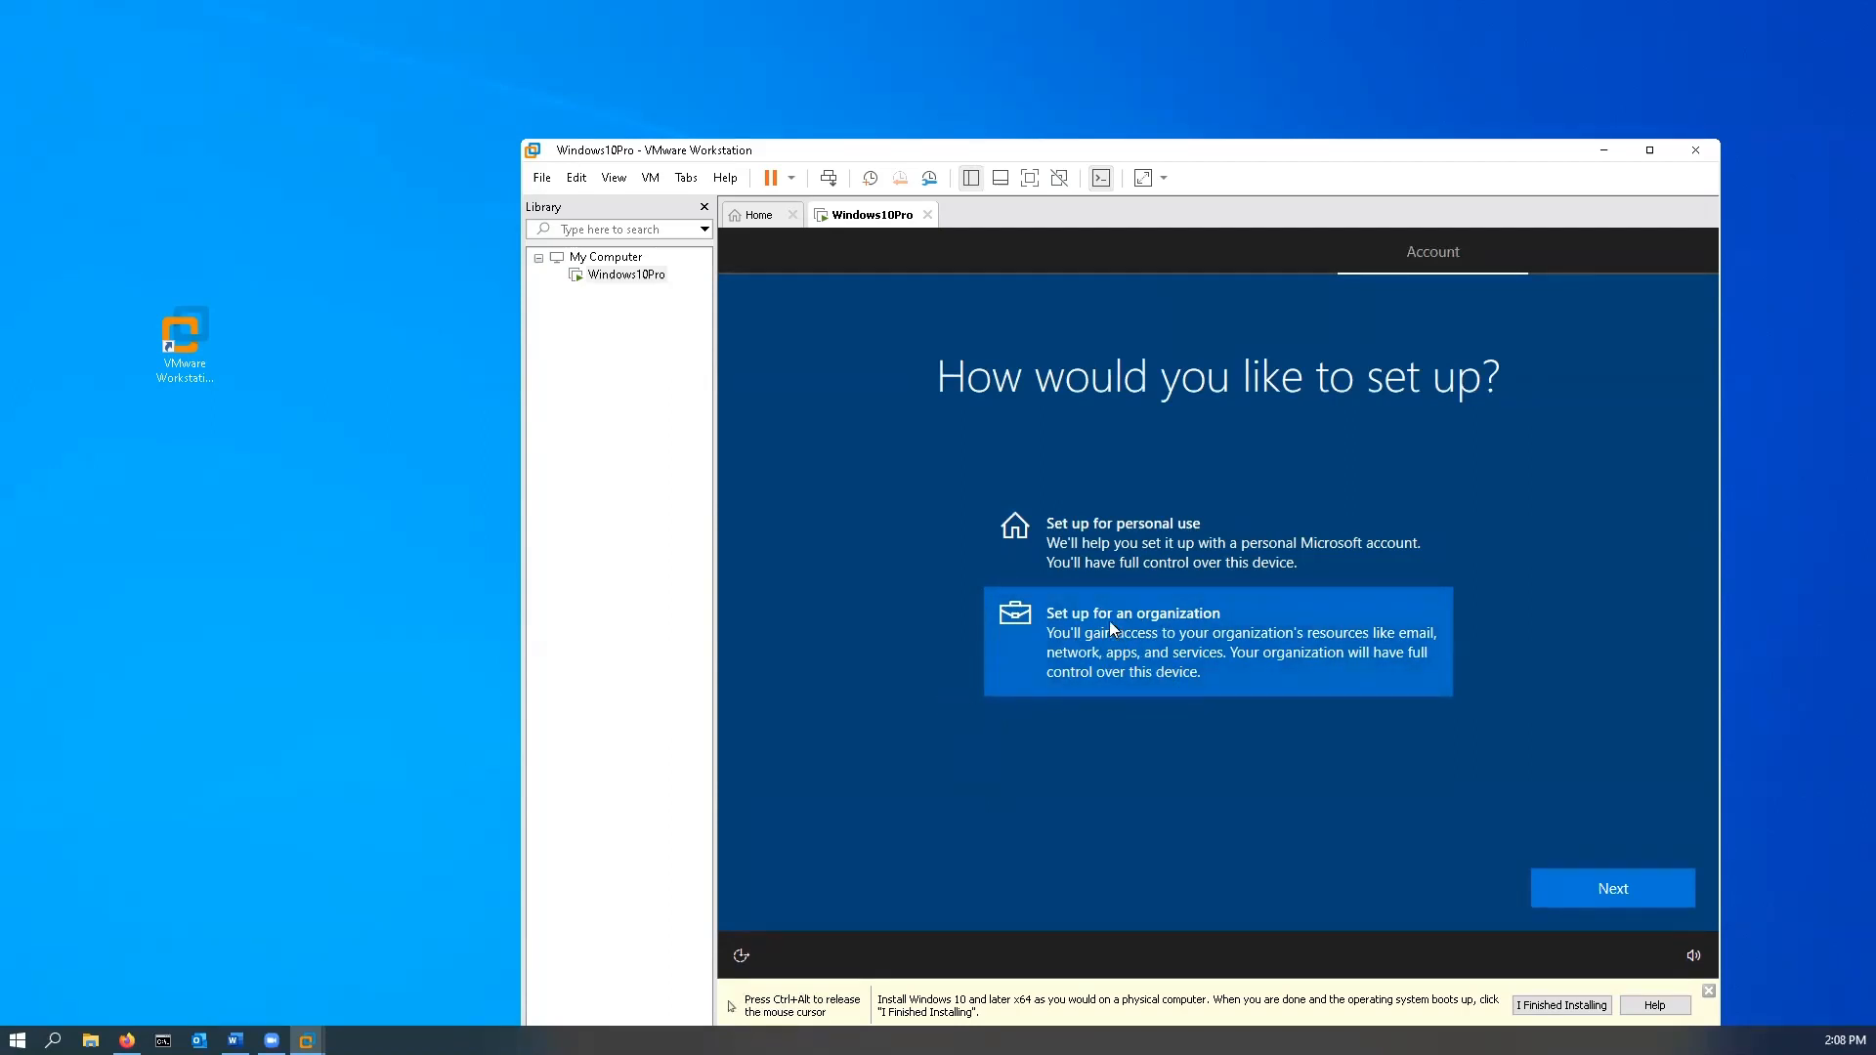
pyautogui.click(1650, 899)
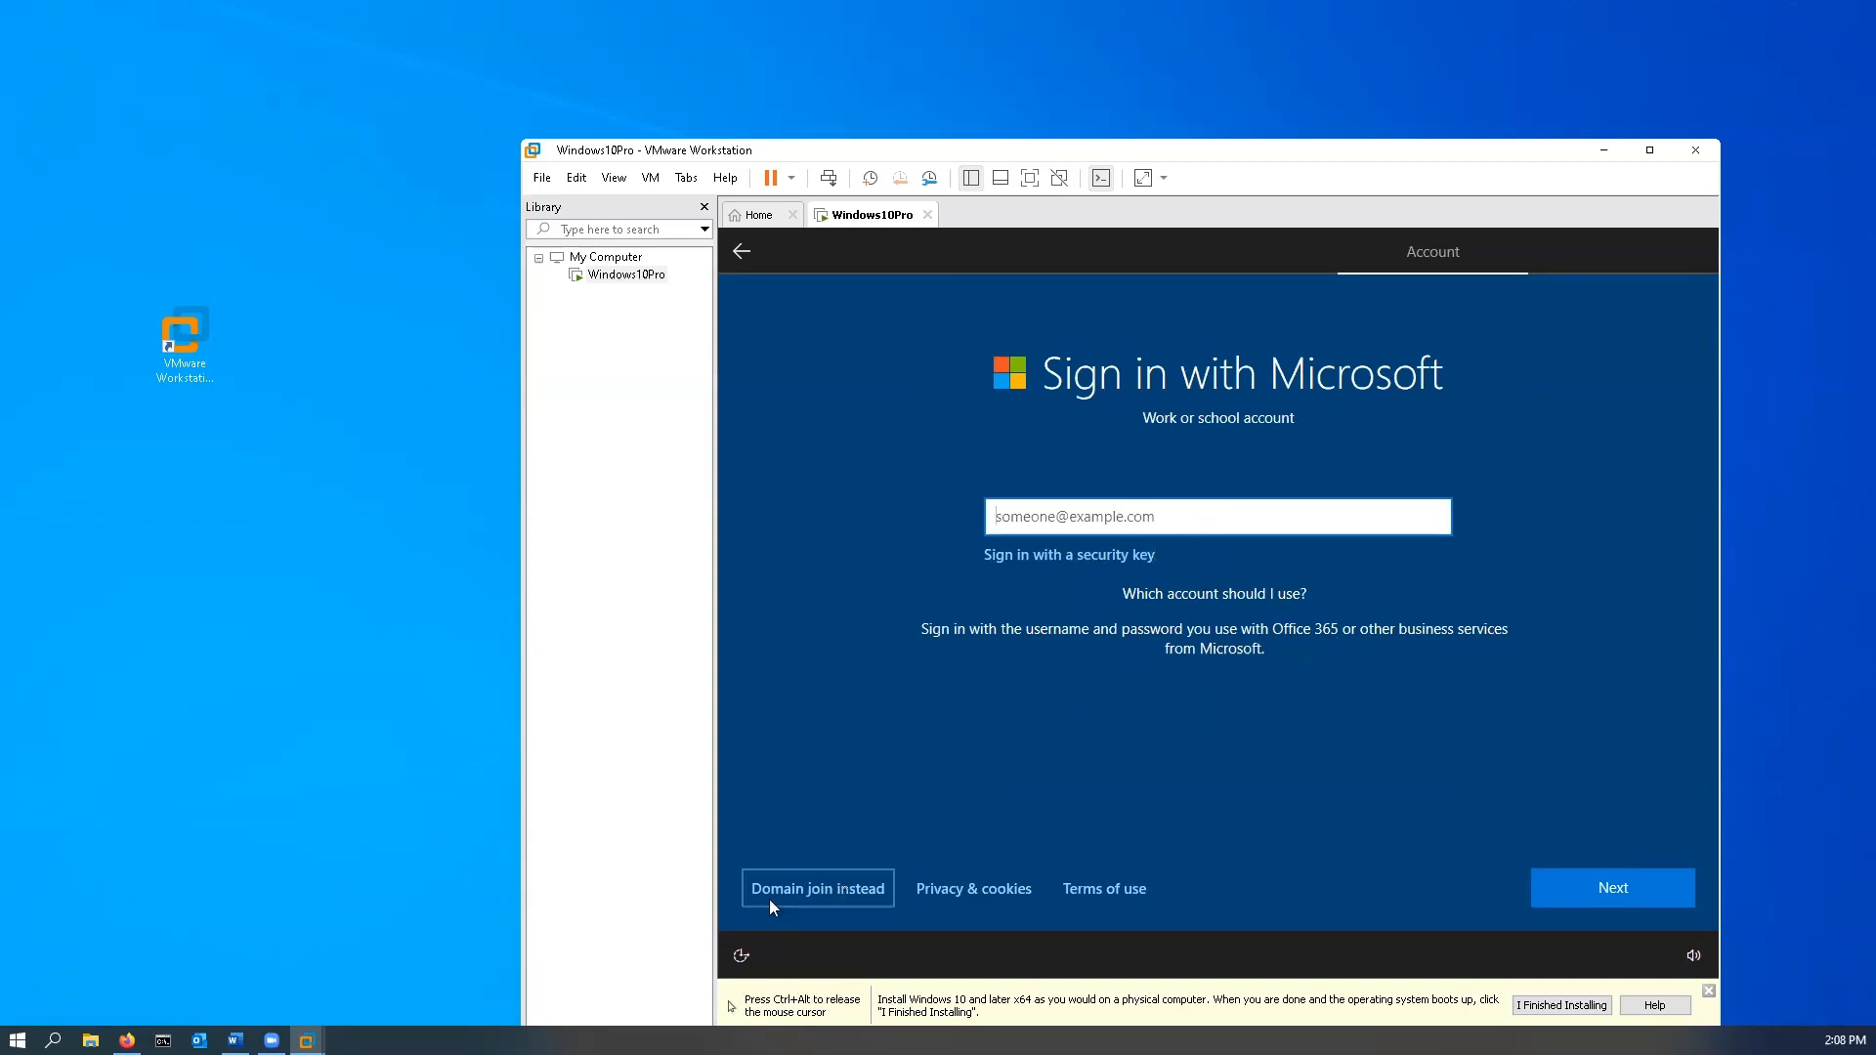
pyautogui.click(819, 897)
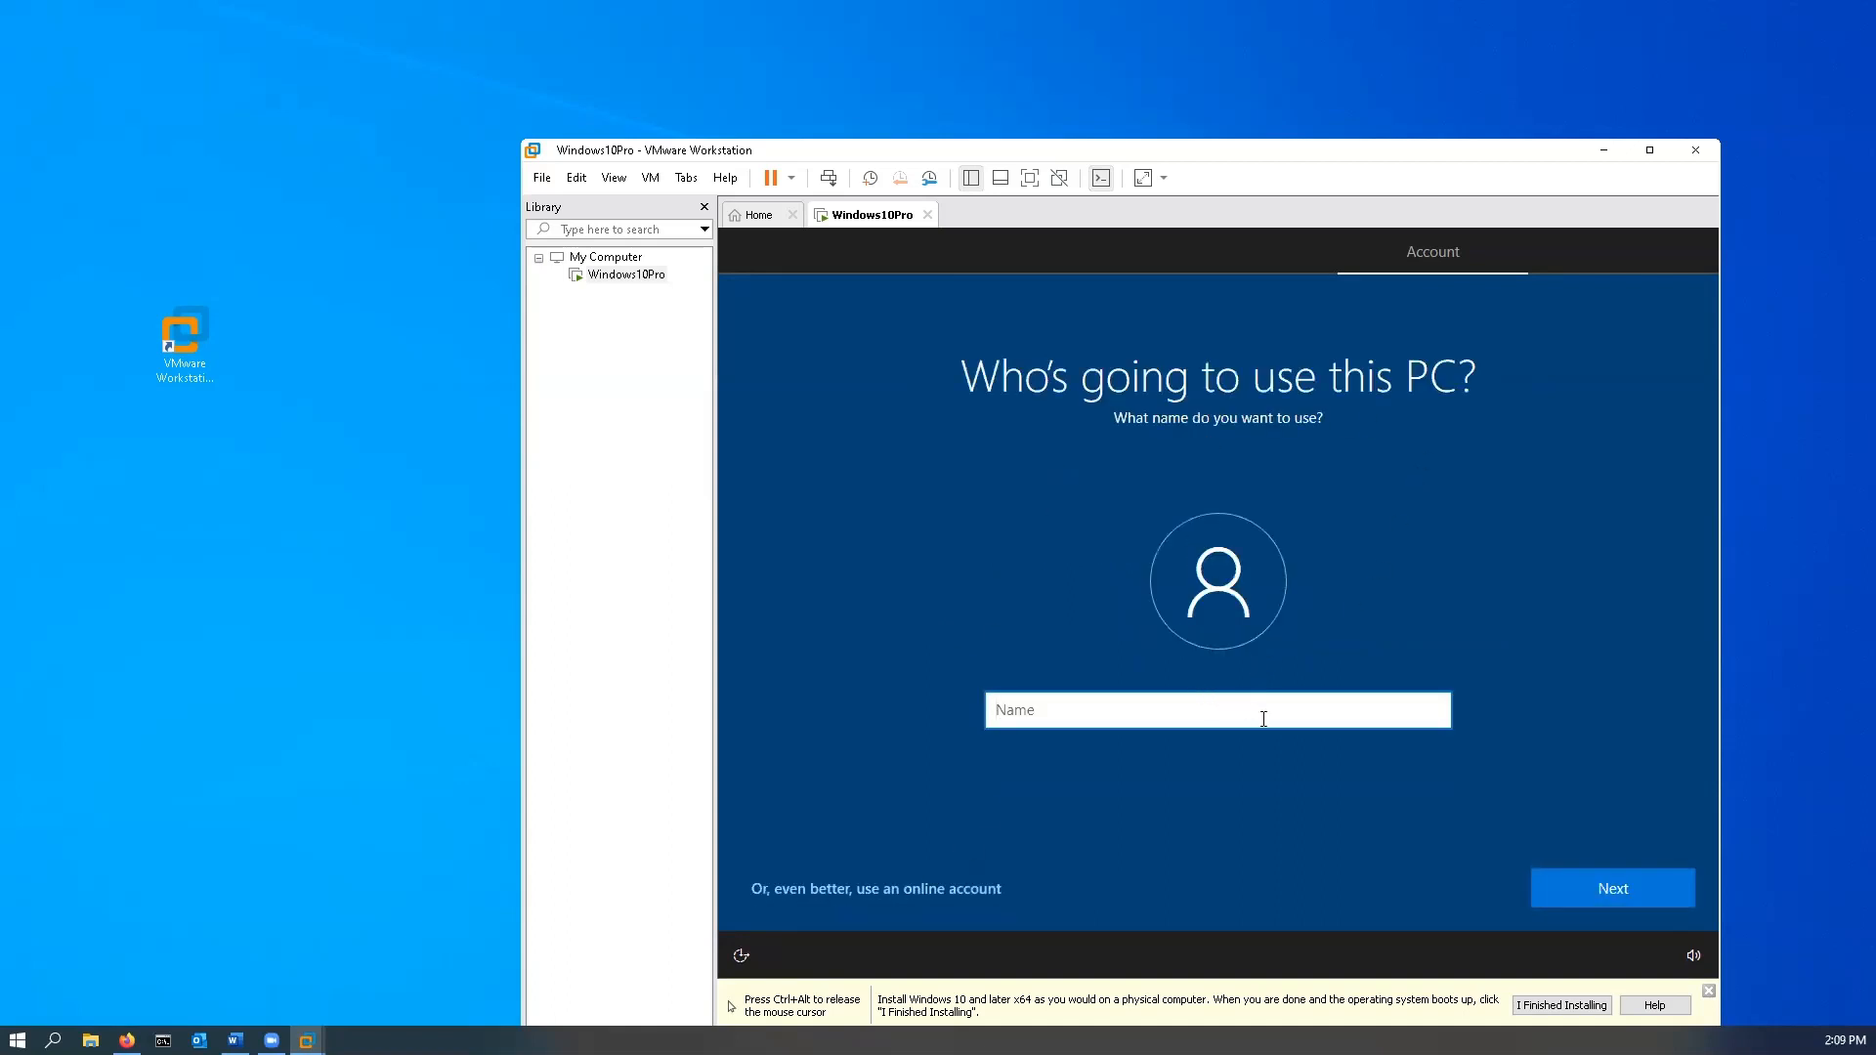
# - Create the local account Student and set its password, entering it twice to confirm
pyautogui.write('Student')
pyautogui.click(1606, 901)
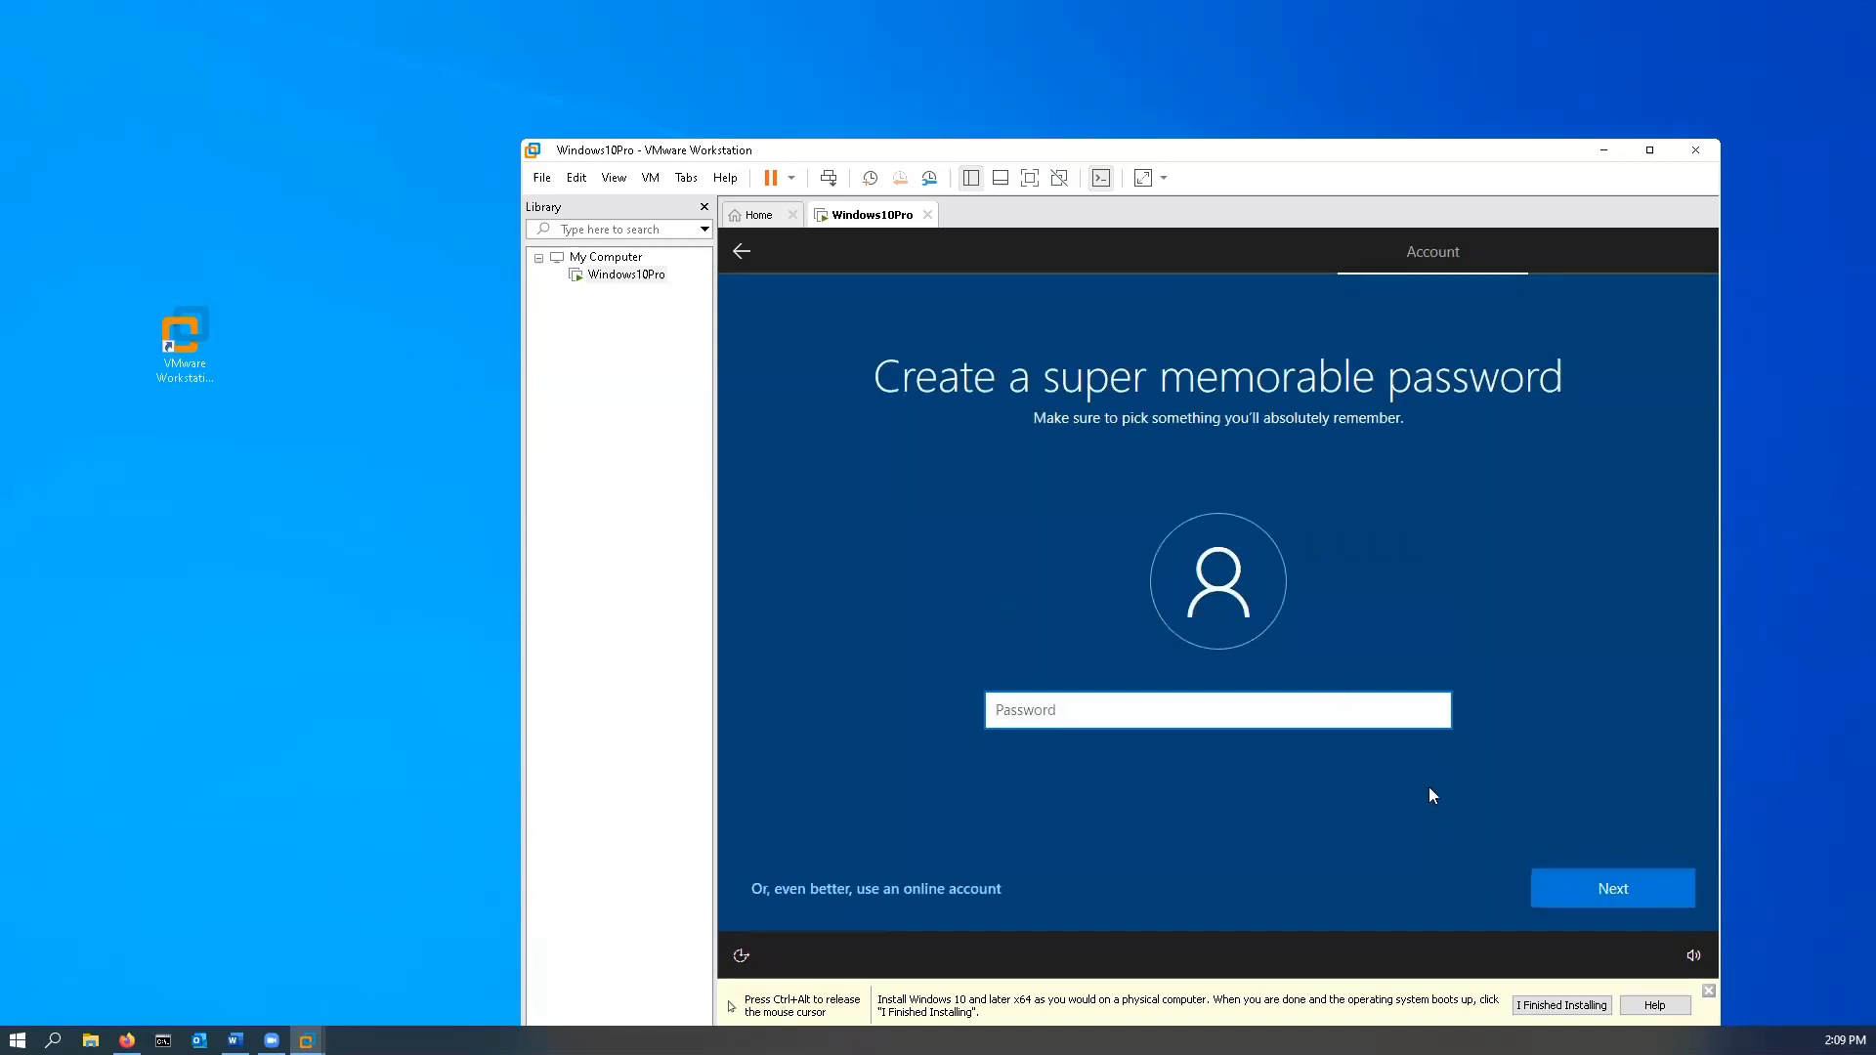
pyautogui.write('12345678910')
pyautogui.click(1647, 895)
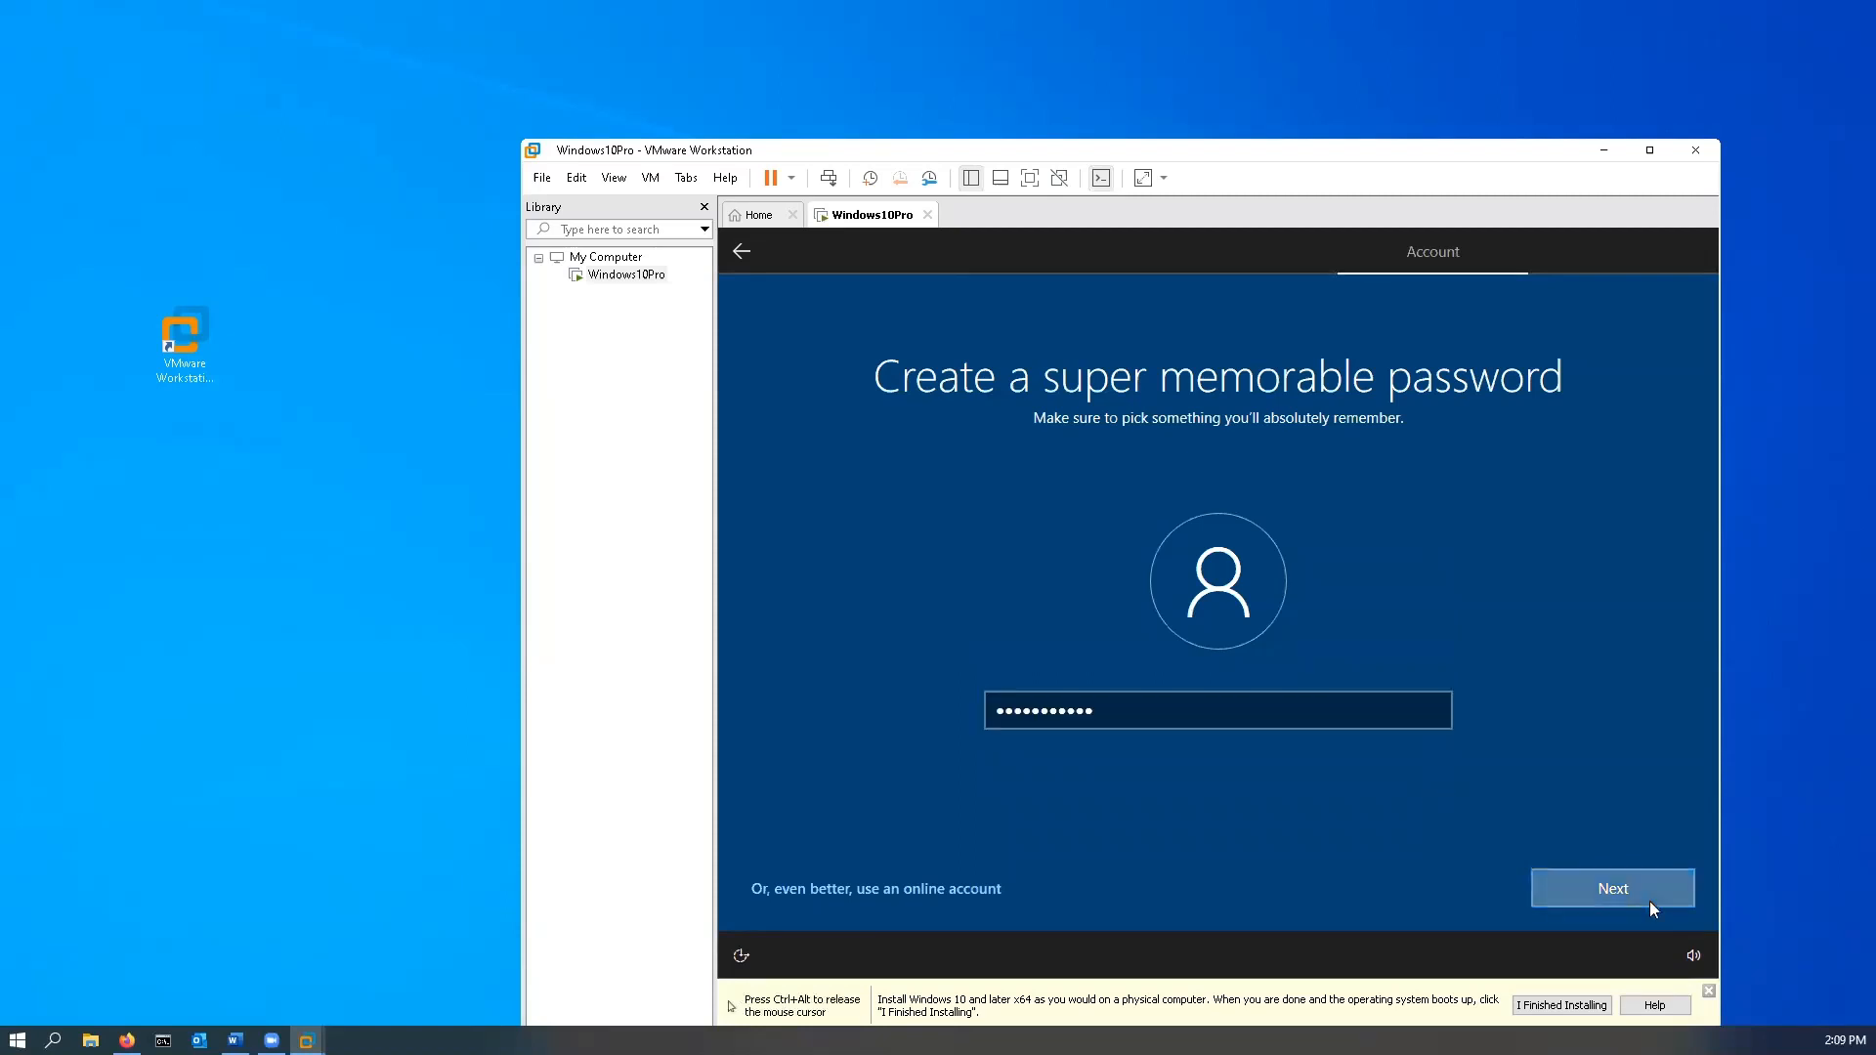
pyautogui.write('123456')
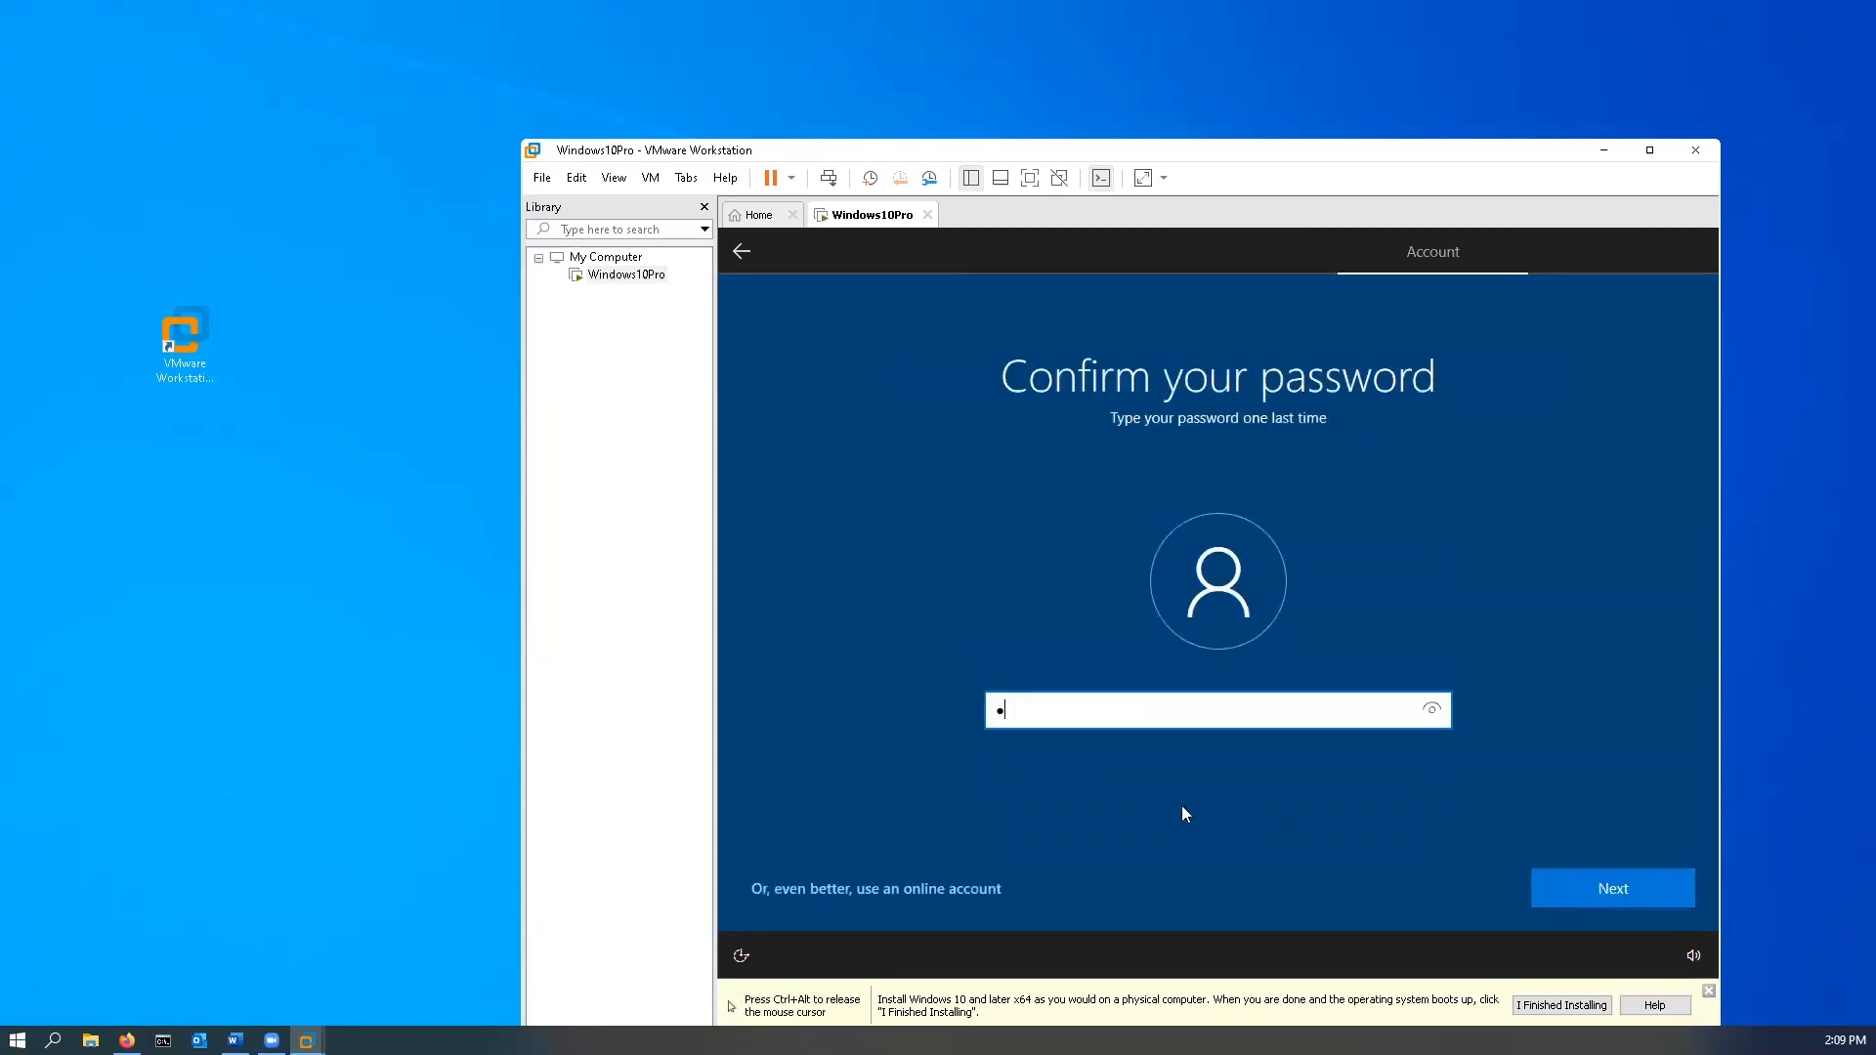
pyautogui.write('78910')
pyautogui.click(1647, 888)
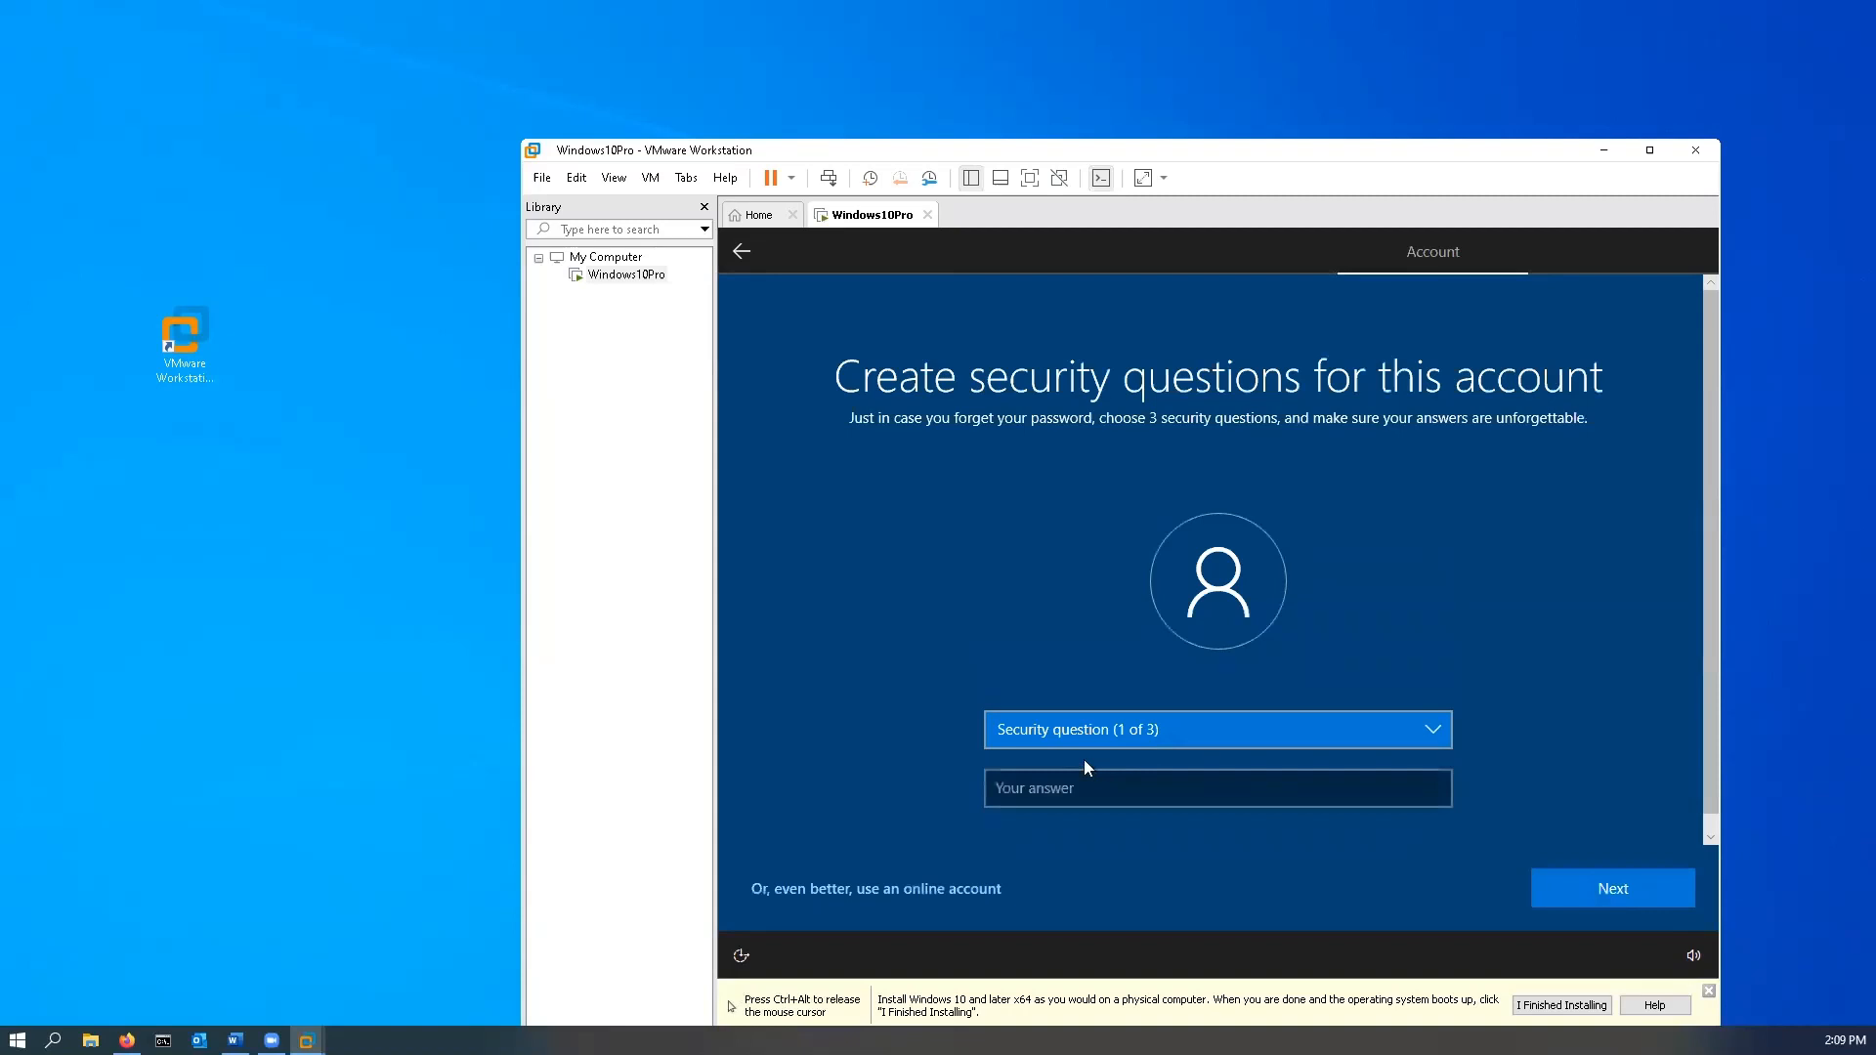
# - Choose the first pet's name security question and enter an answer
pyautogui.click(1098, 737)
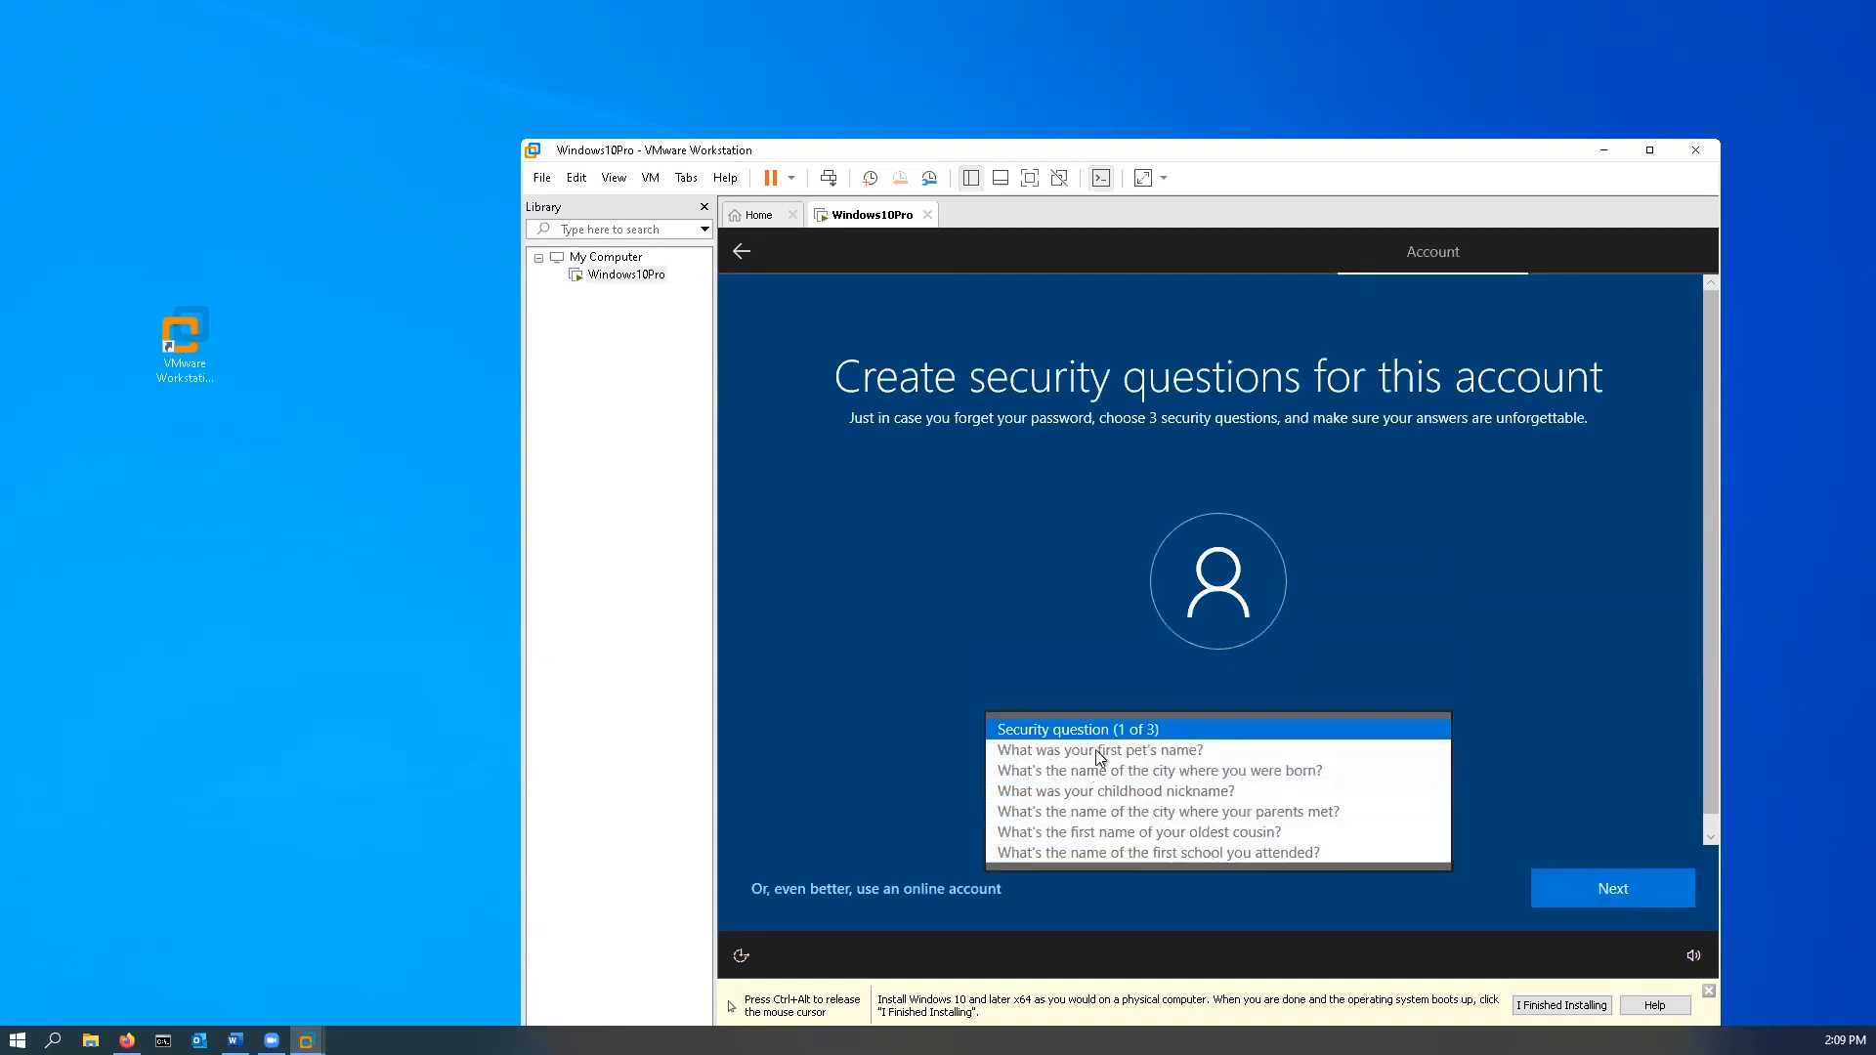
pyautogui.click(1094, 802)
pyautogui.write('qewtr')
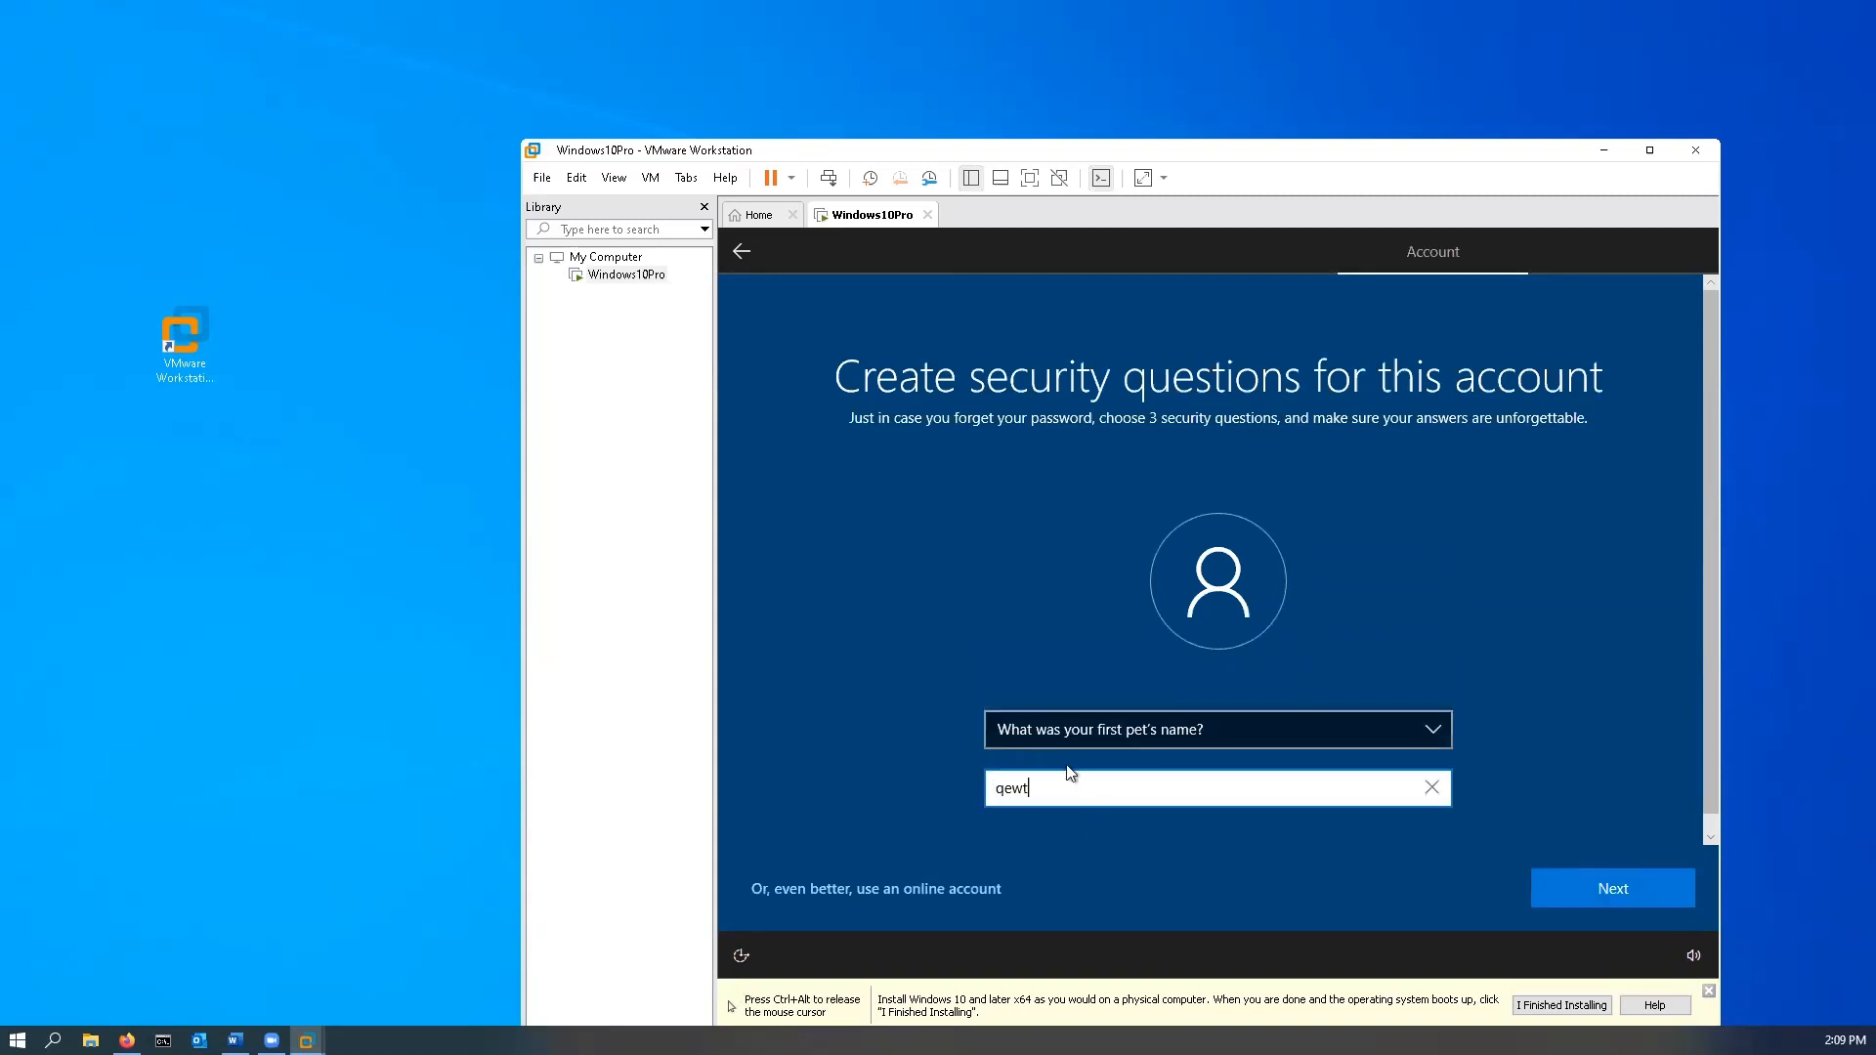
pyautogui.click(1630, 892)
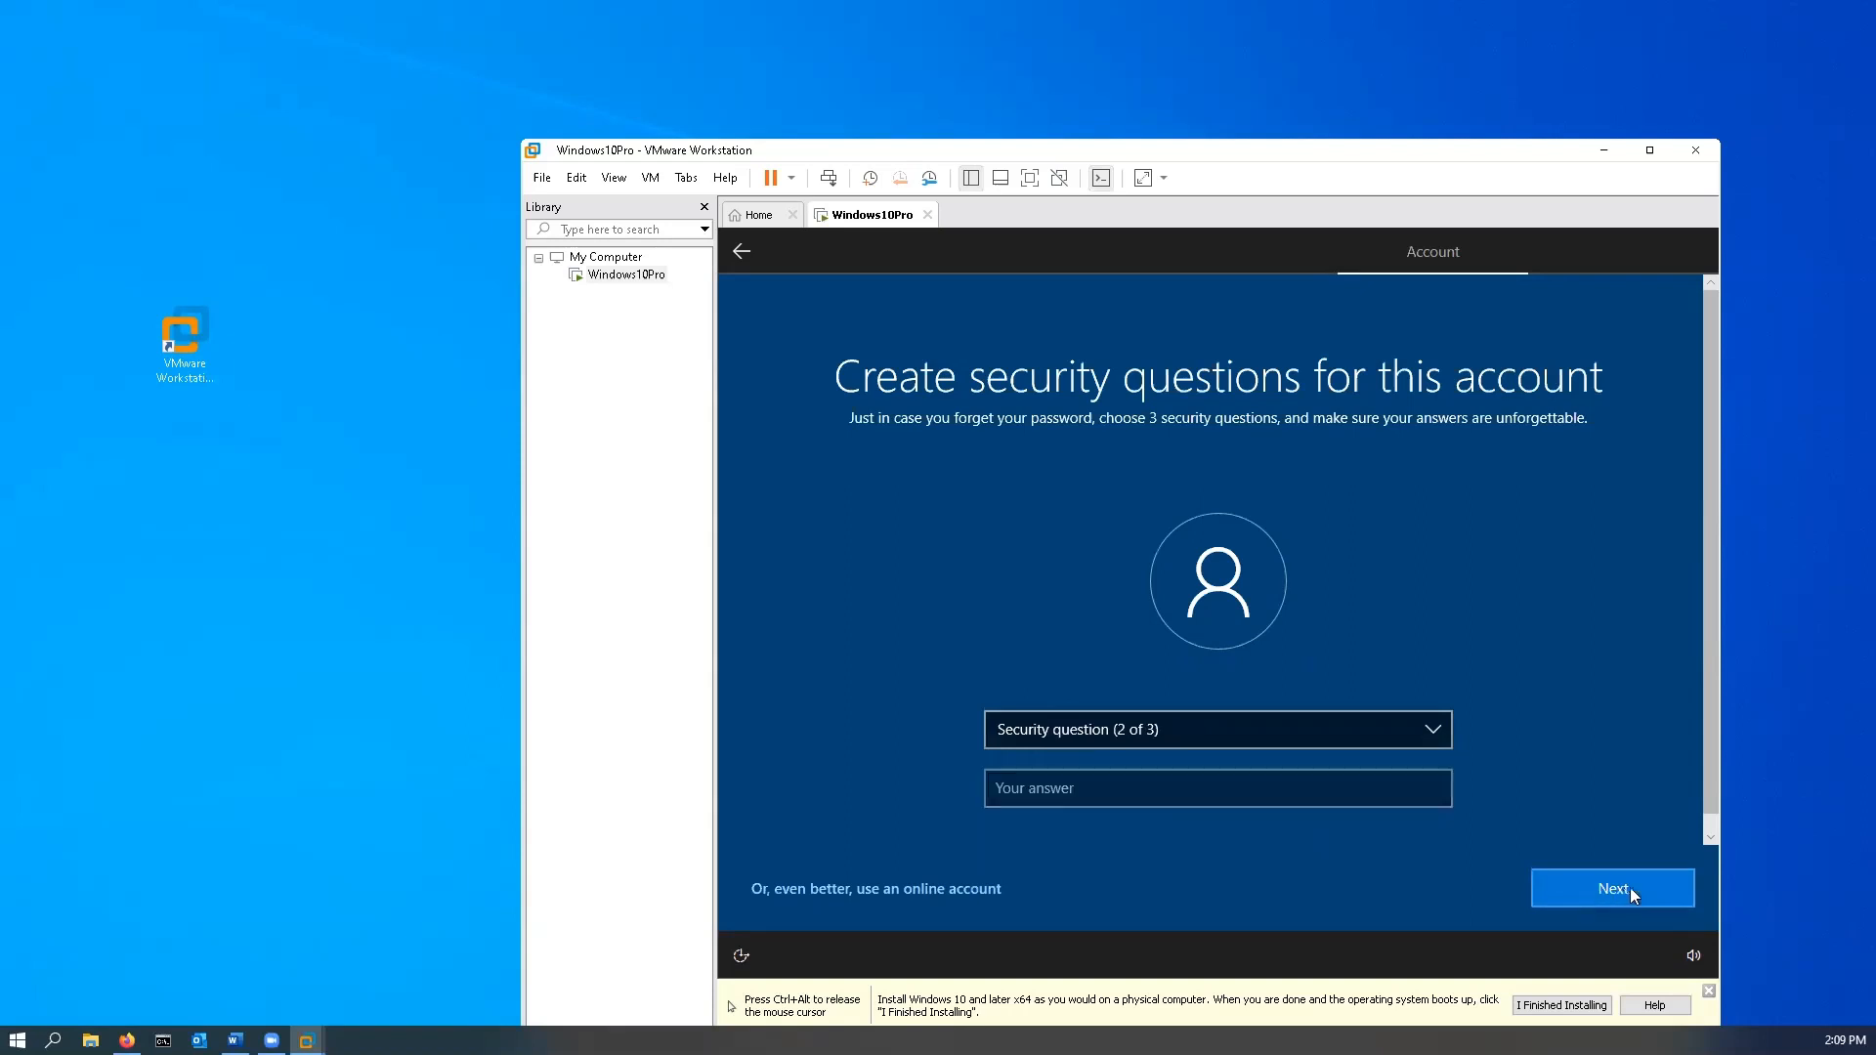
# - Choose the birth city security question and enter an answer
pyautogui.click(1169, 728)
pyautogui.click(1172, 751)
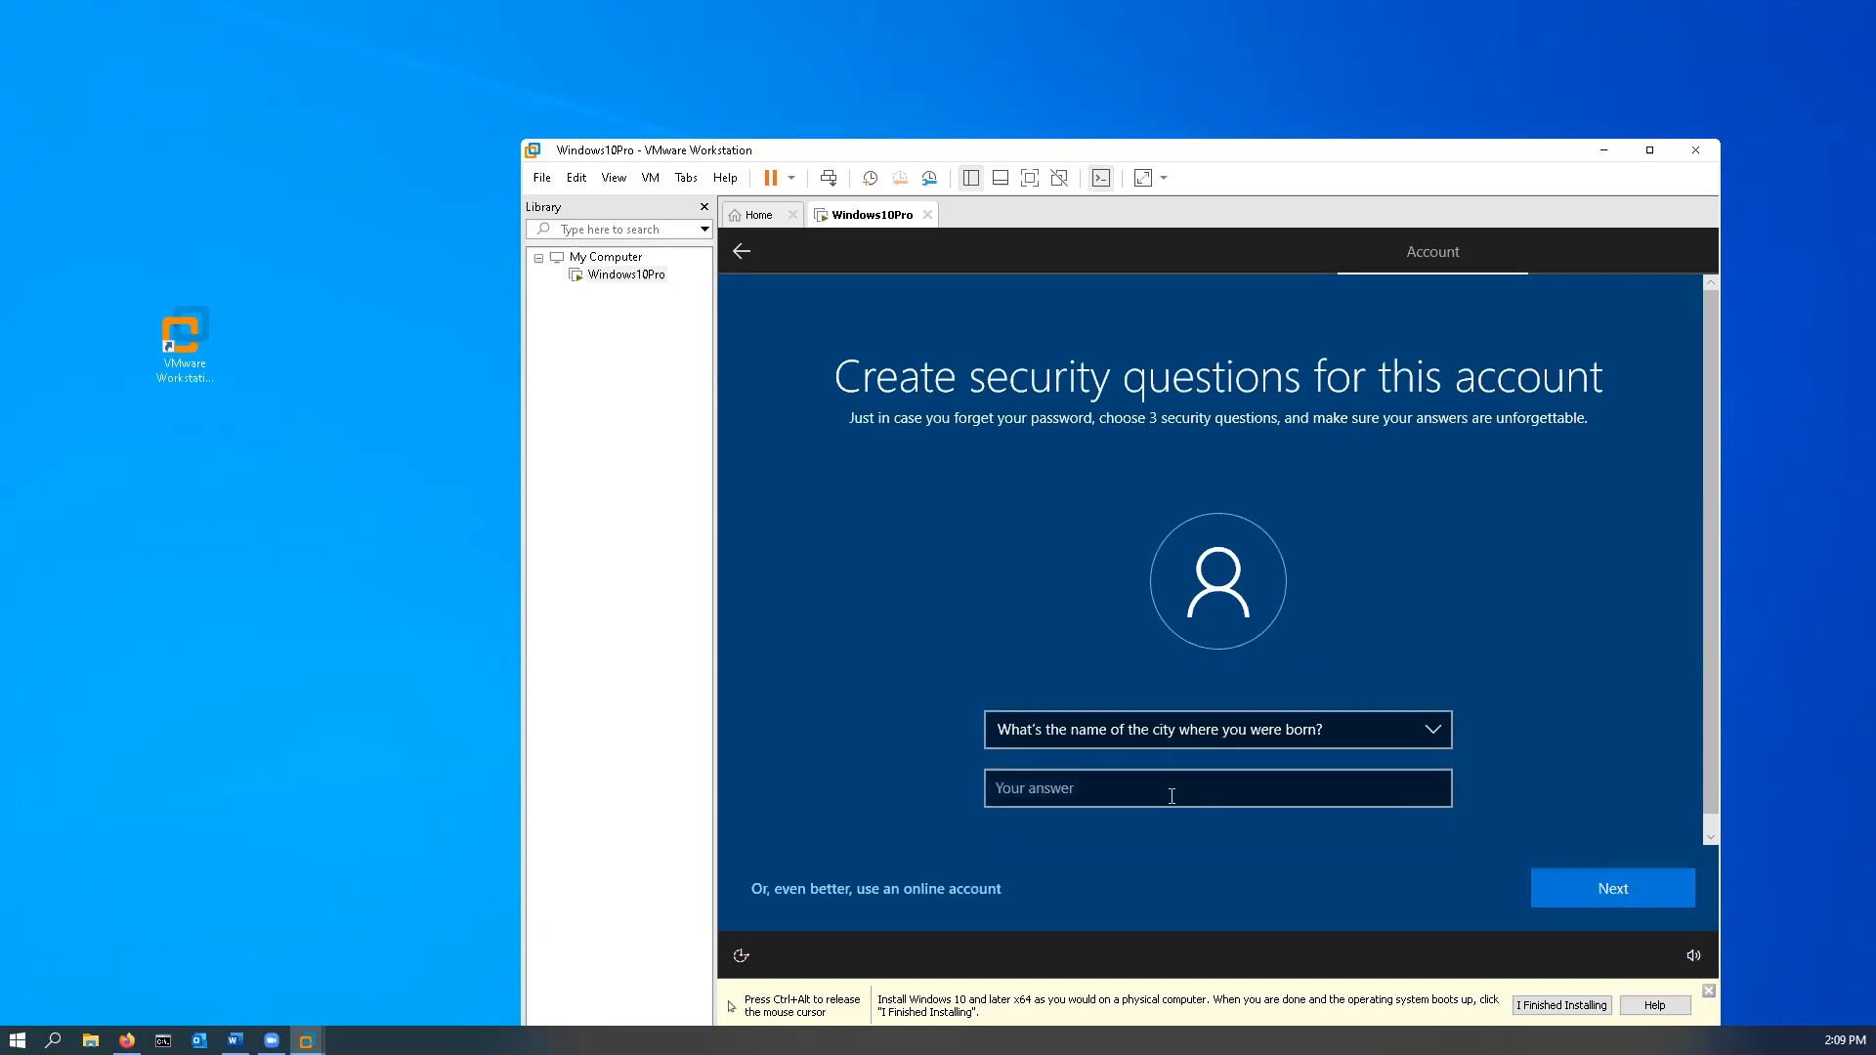
pyautogui.click(1169, 794)
pyautogui.write('qwetrdfsg')
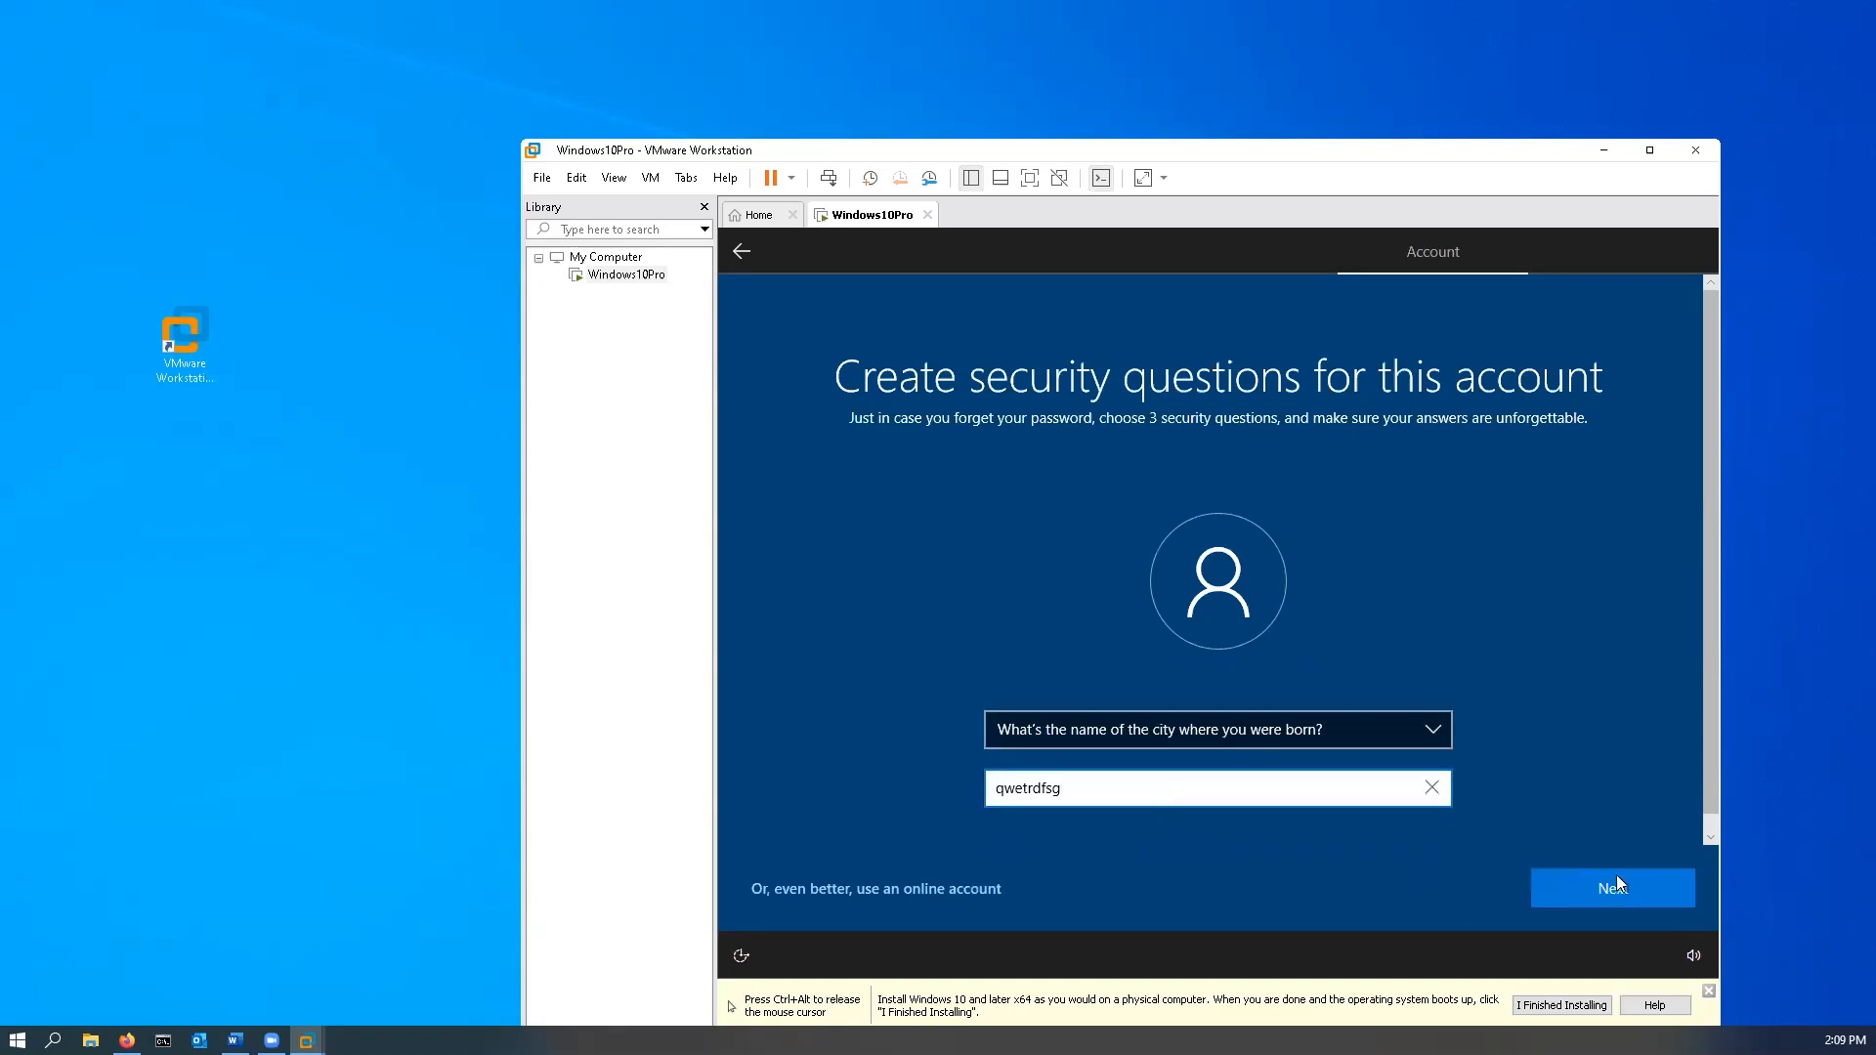
pyautogui.click(1622, 882)
# - Choose the childhood nickname security question, enter an answer and submit all three
pyautogui.click(1065, 742)
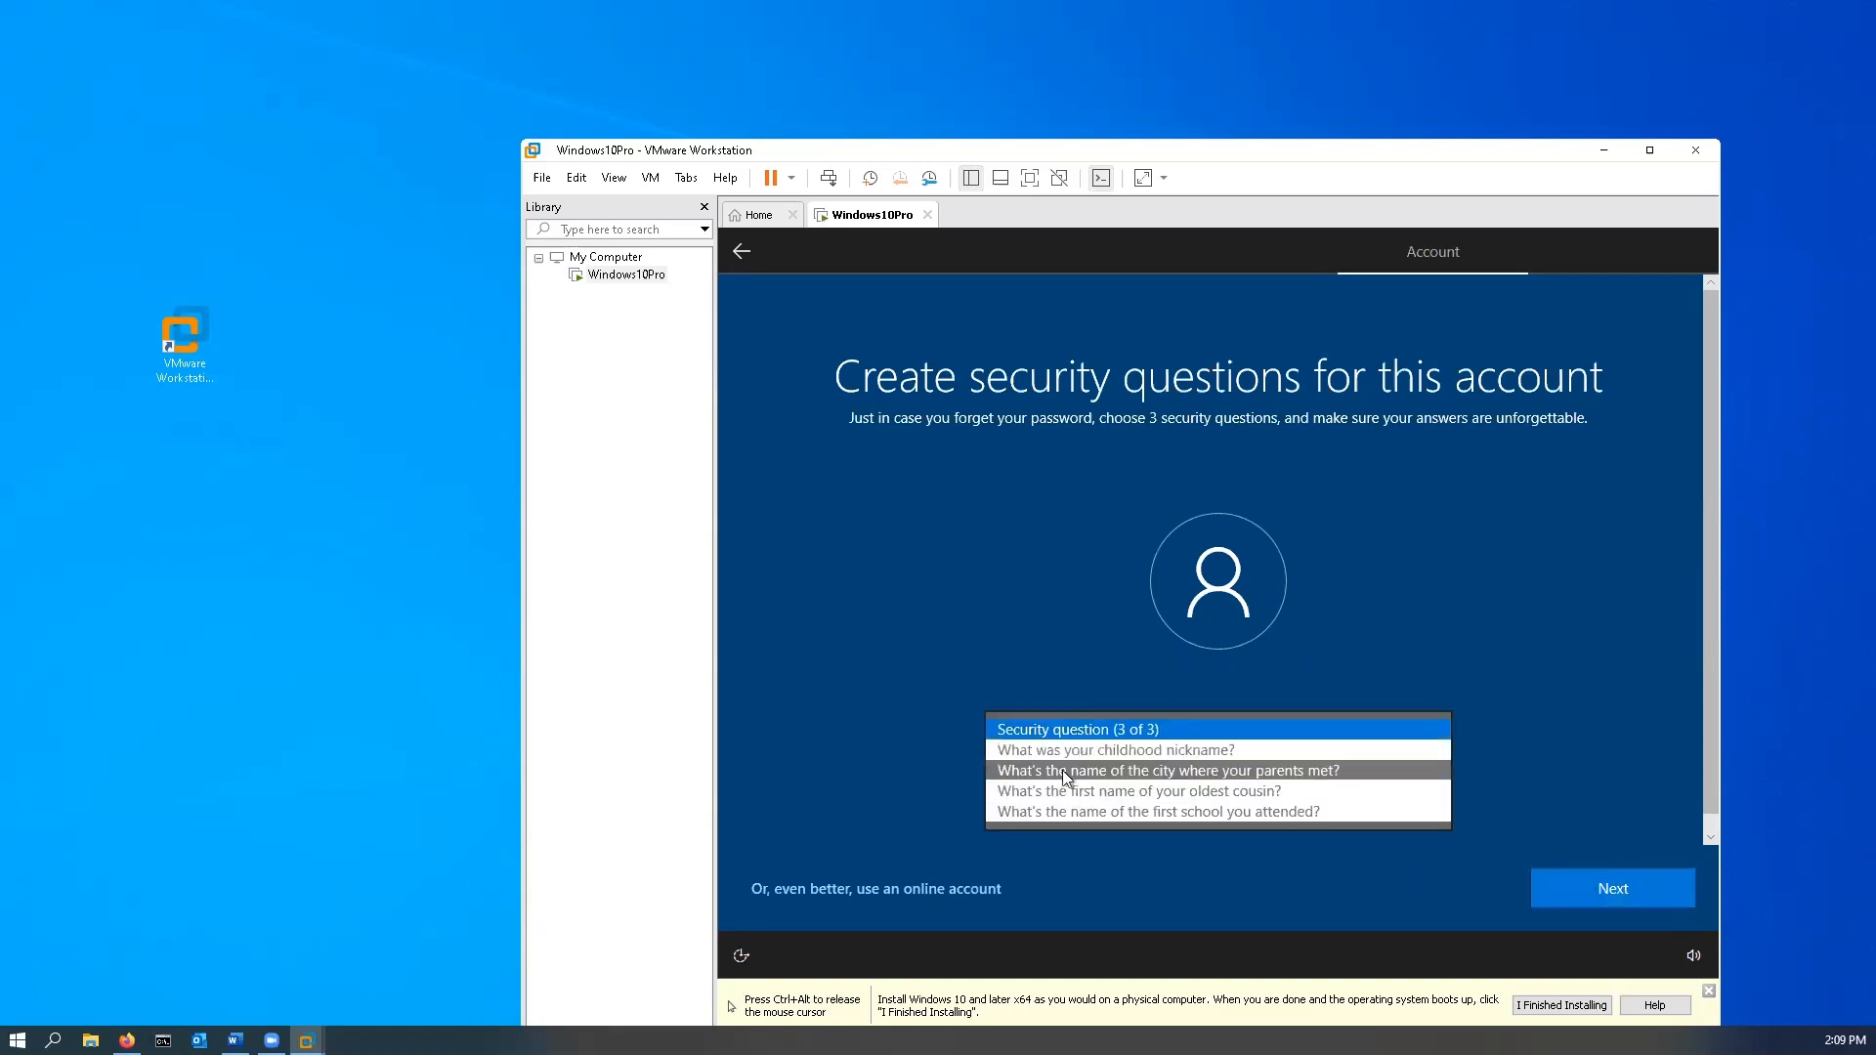
pyautogui.click(1070, 748)
pyautogui.click(1081, 788)
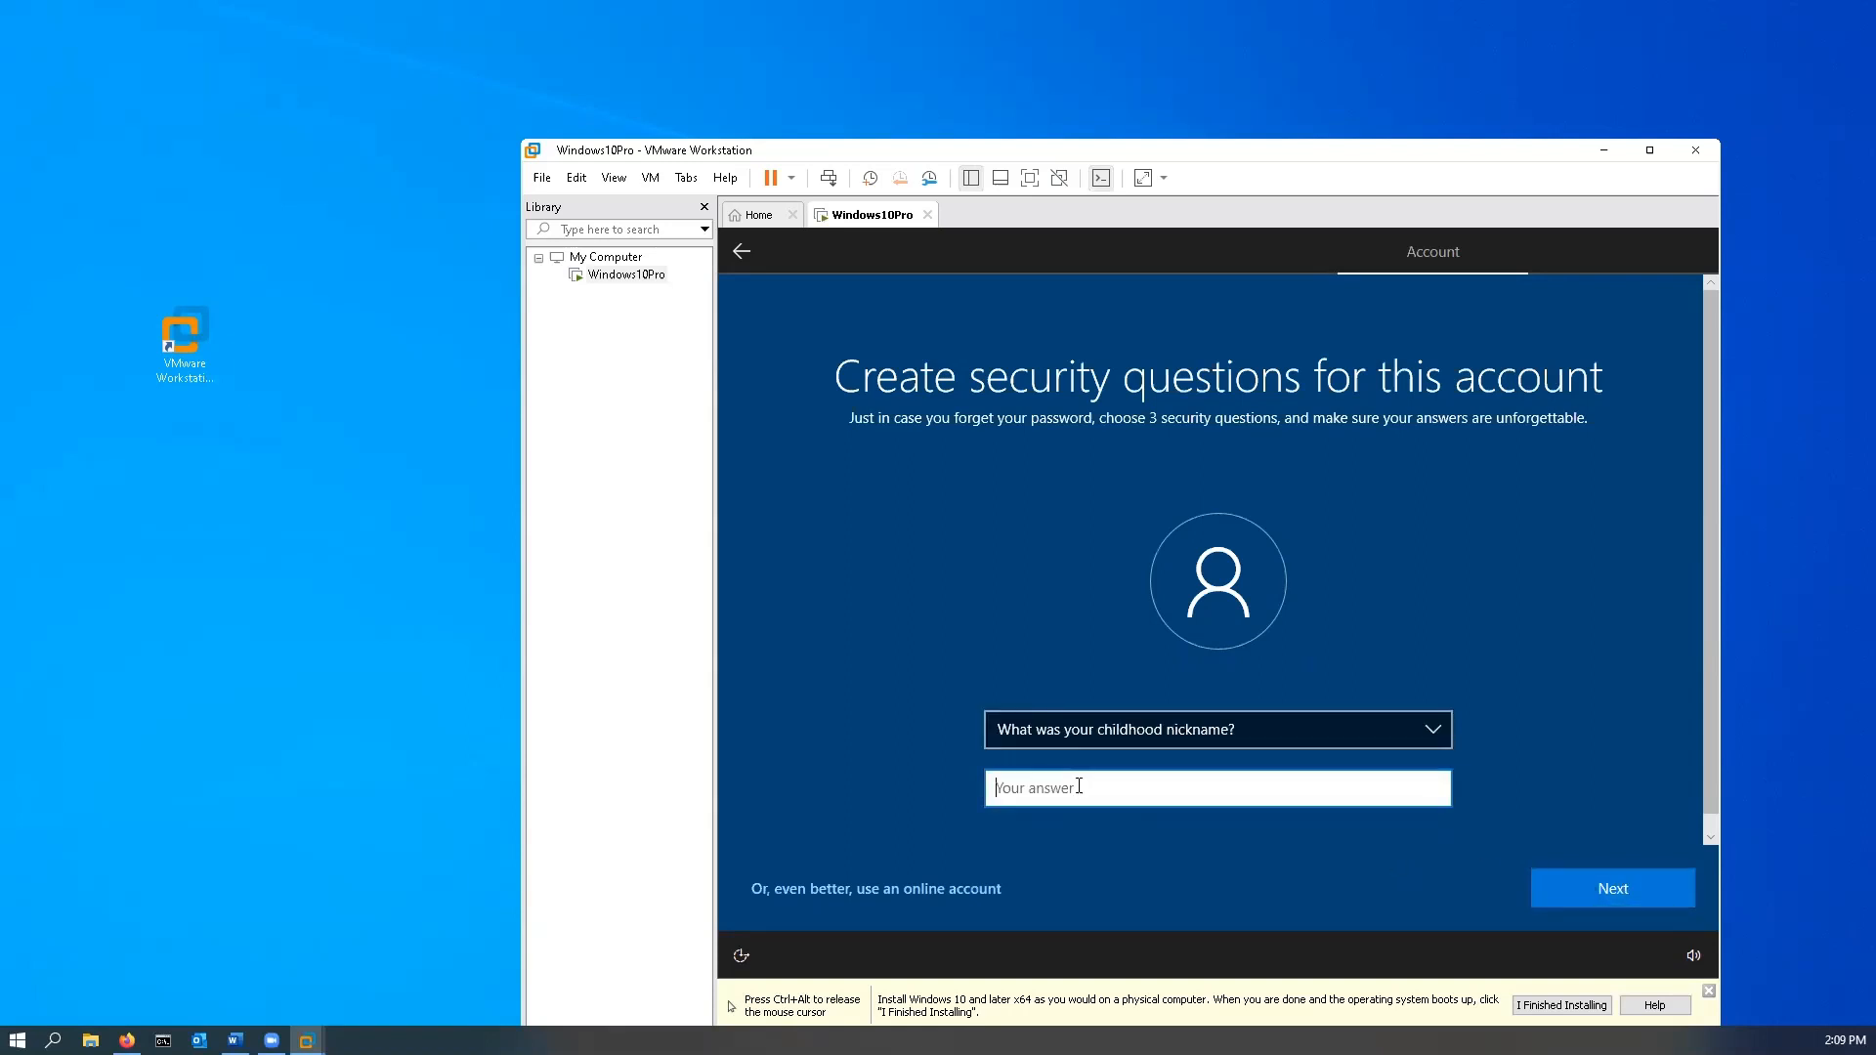
pyautogui.write('fdghdfgh')
pyautogui.click(1658, 891)
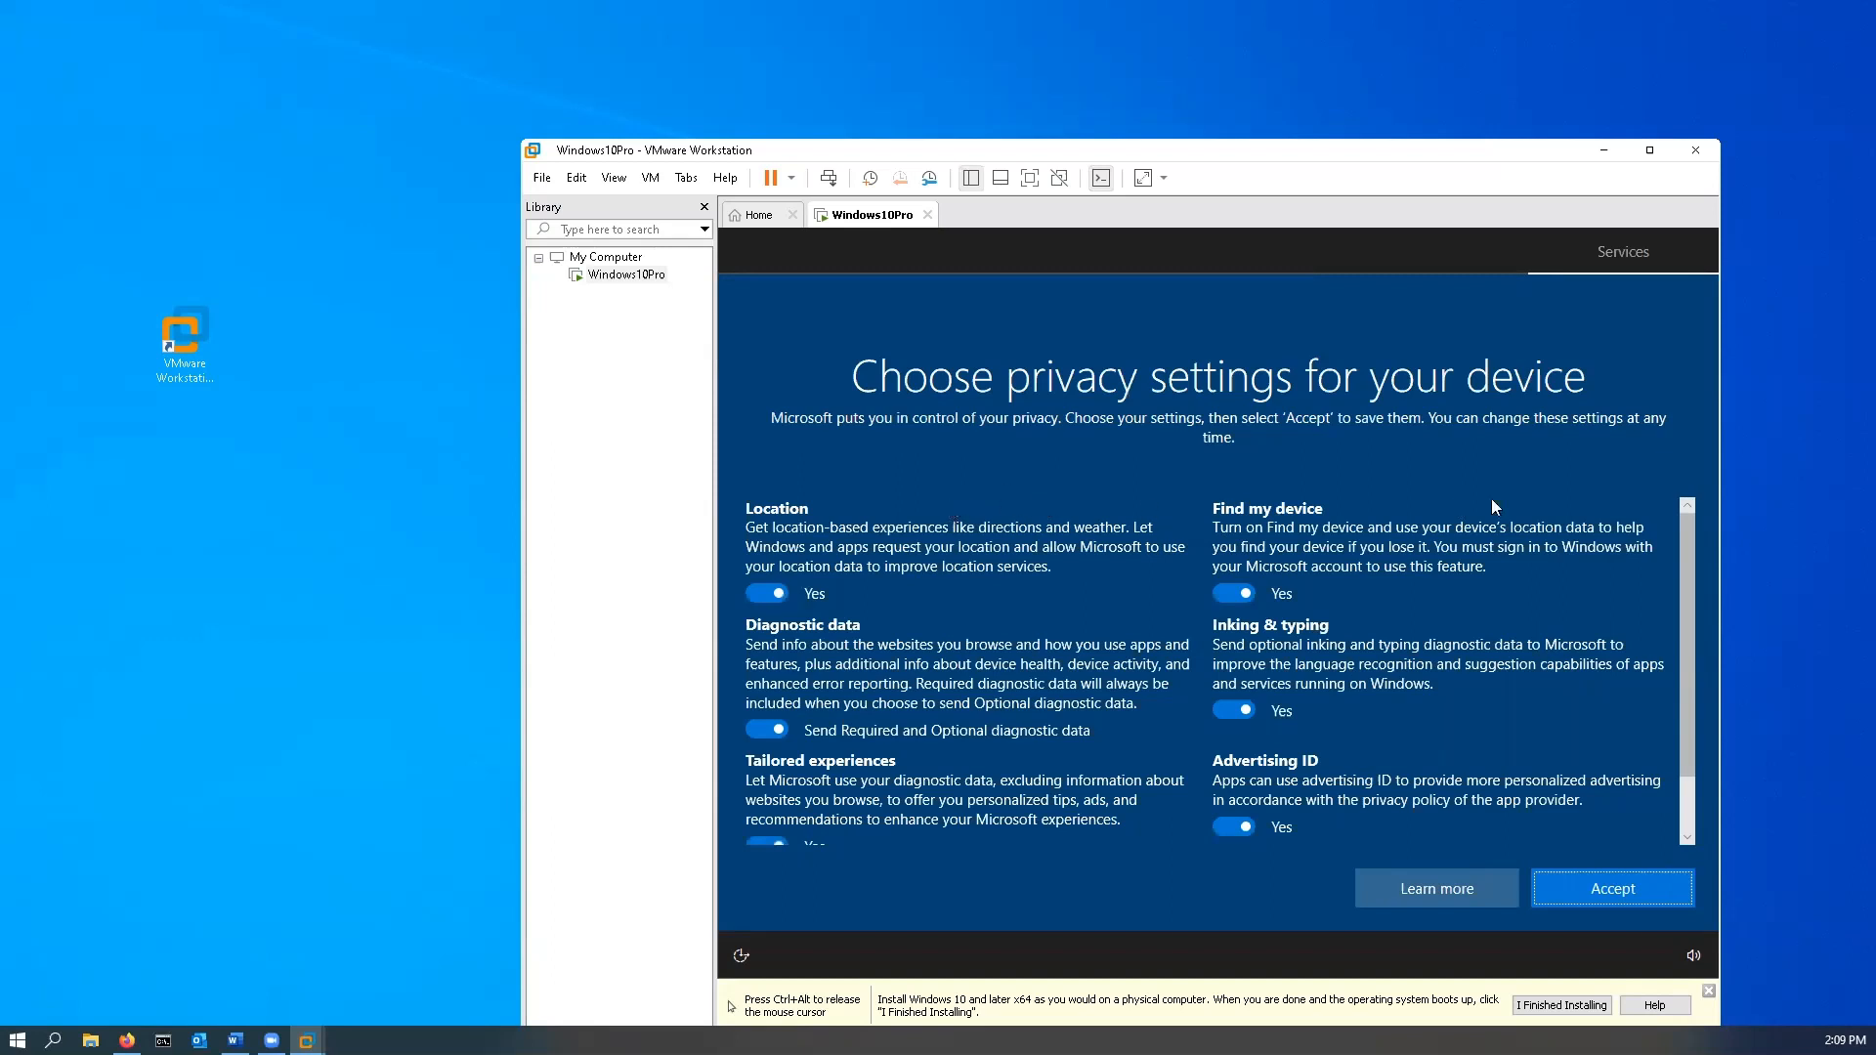
# - Turn off Location, Tailored experiences, Find my device, Inking & typing and Advertising ID, set diagnostics to Required, and accept
pyautogui.click(763, 594)
pyautogui.click(761, 735)
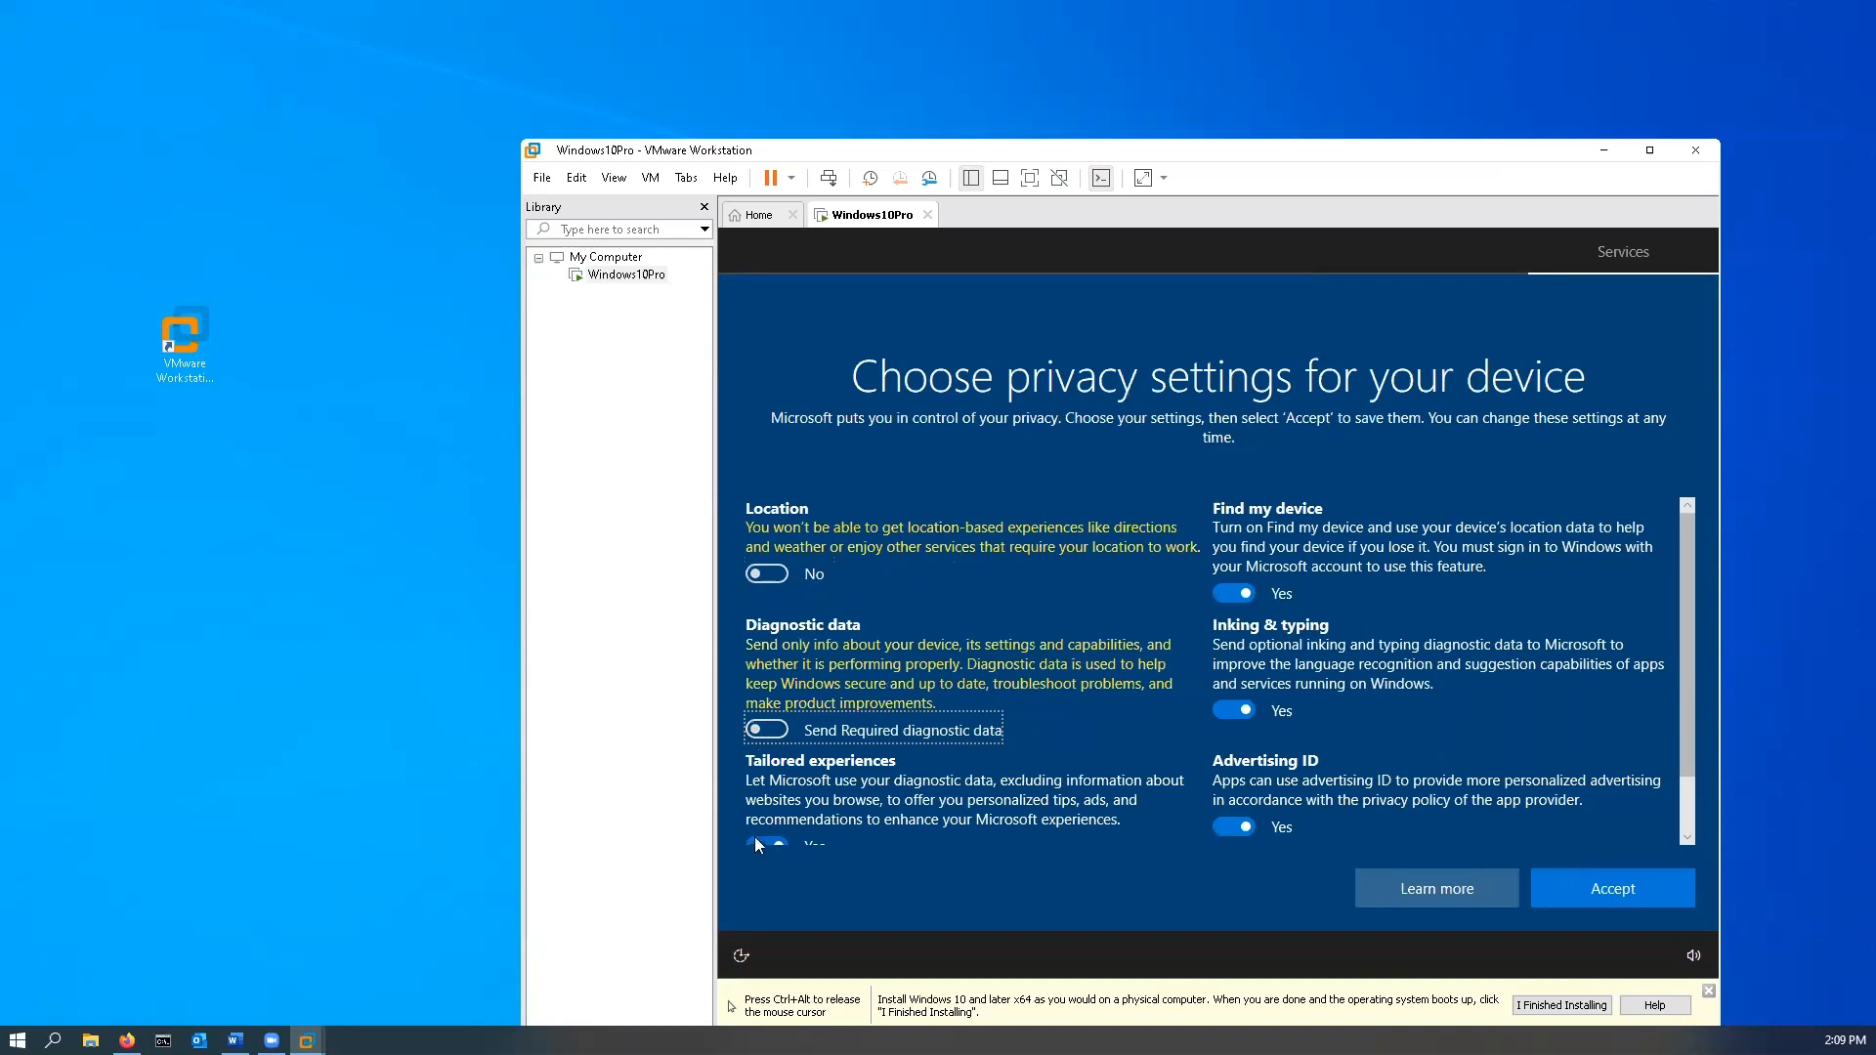
pyautogui.click(758, 842)
pyautogui.click(1227, 593)
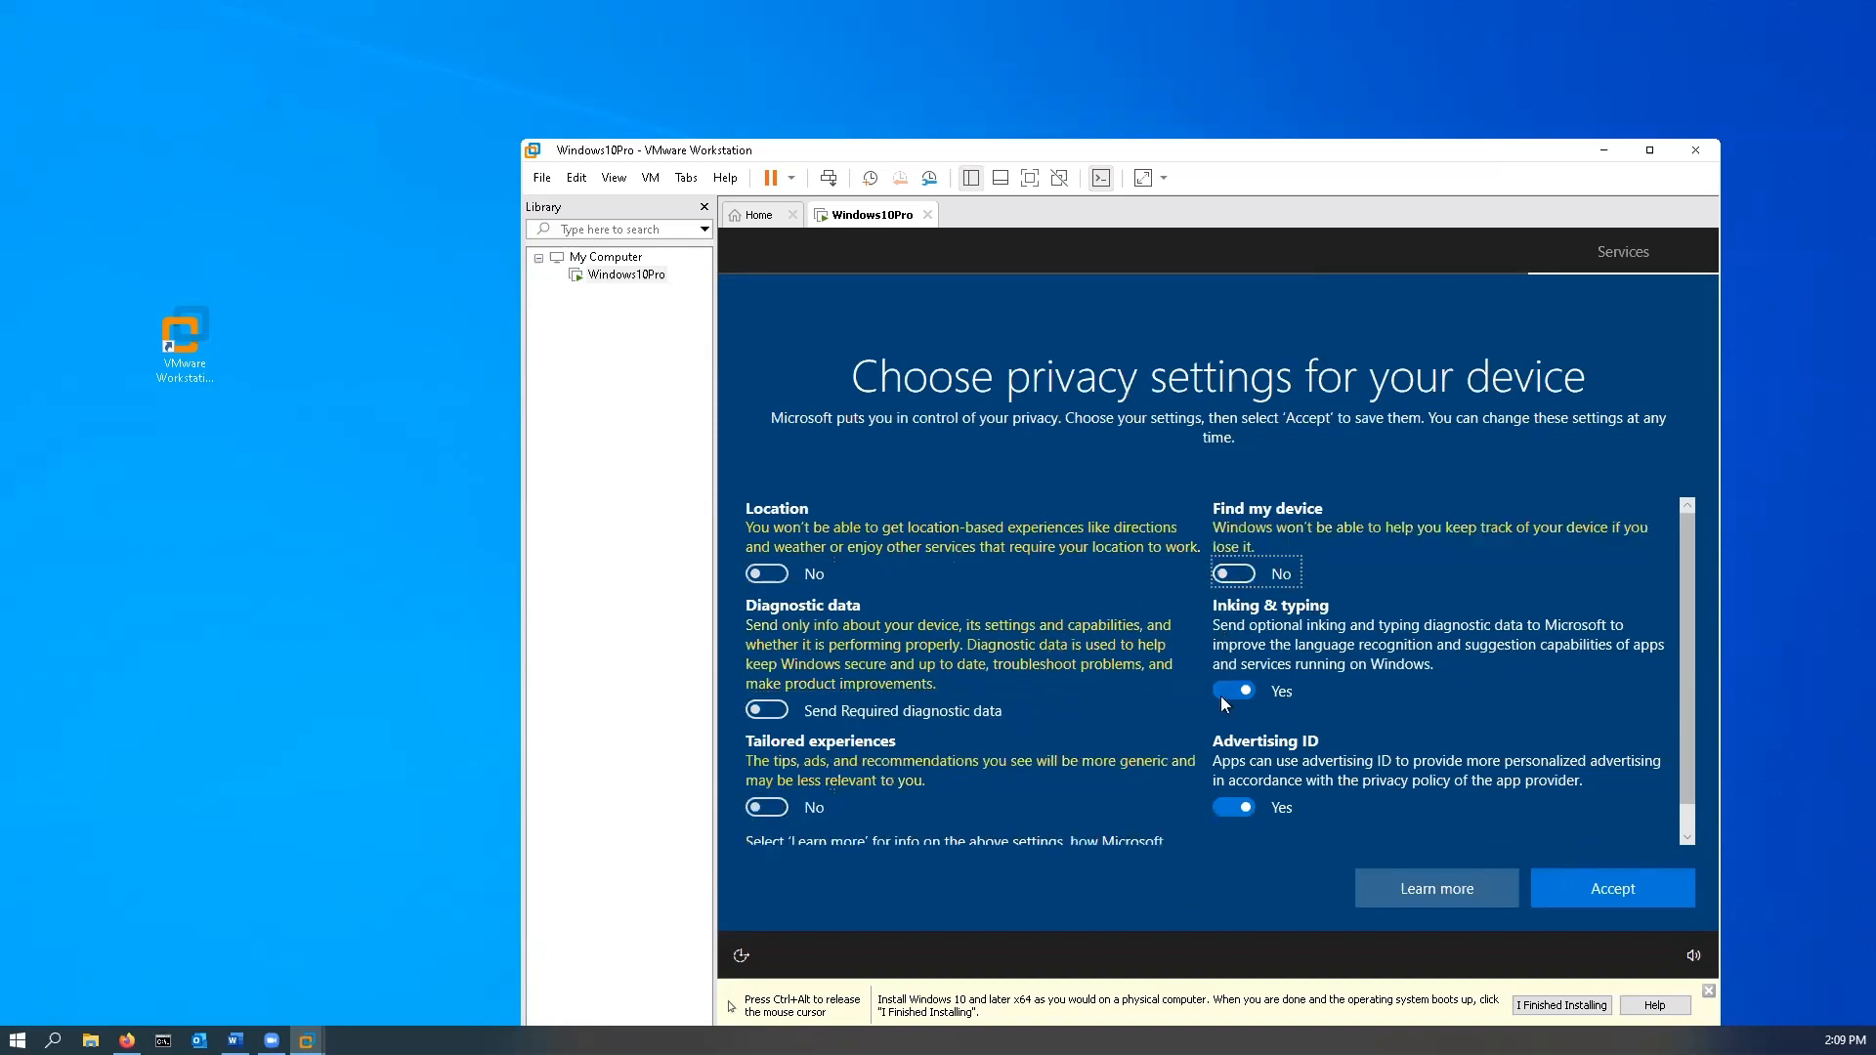
pyautogui.click(1223, 686)
pyautogui.click(1228, 807)
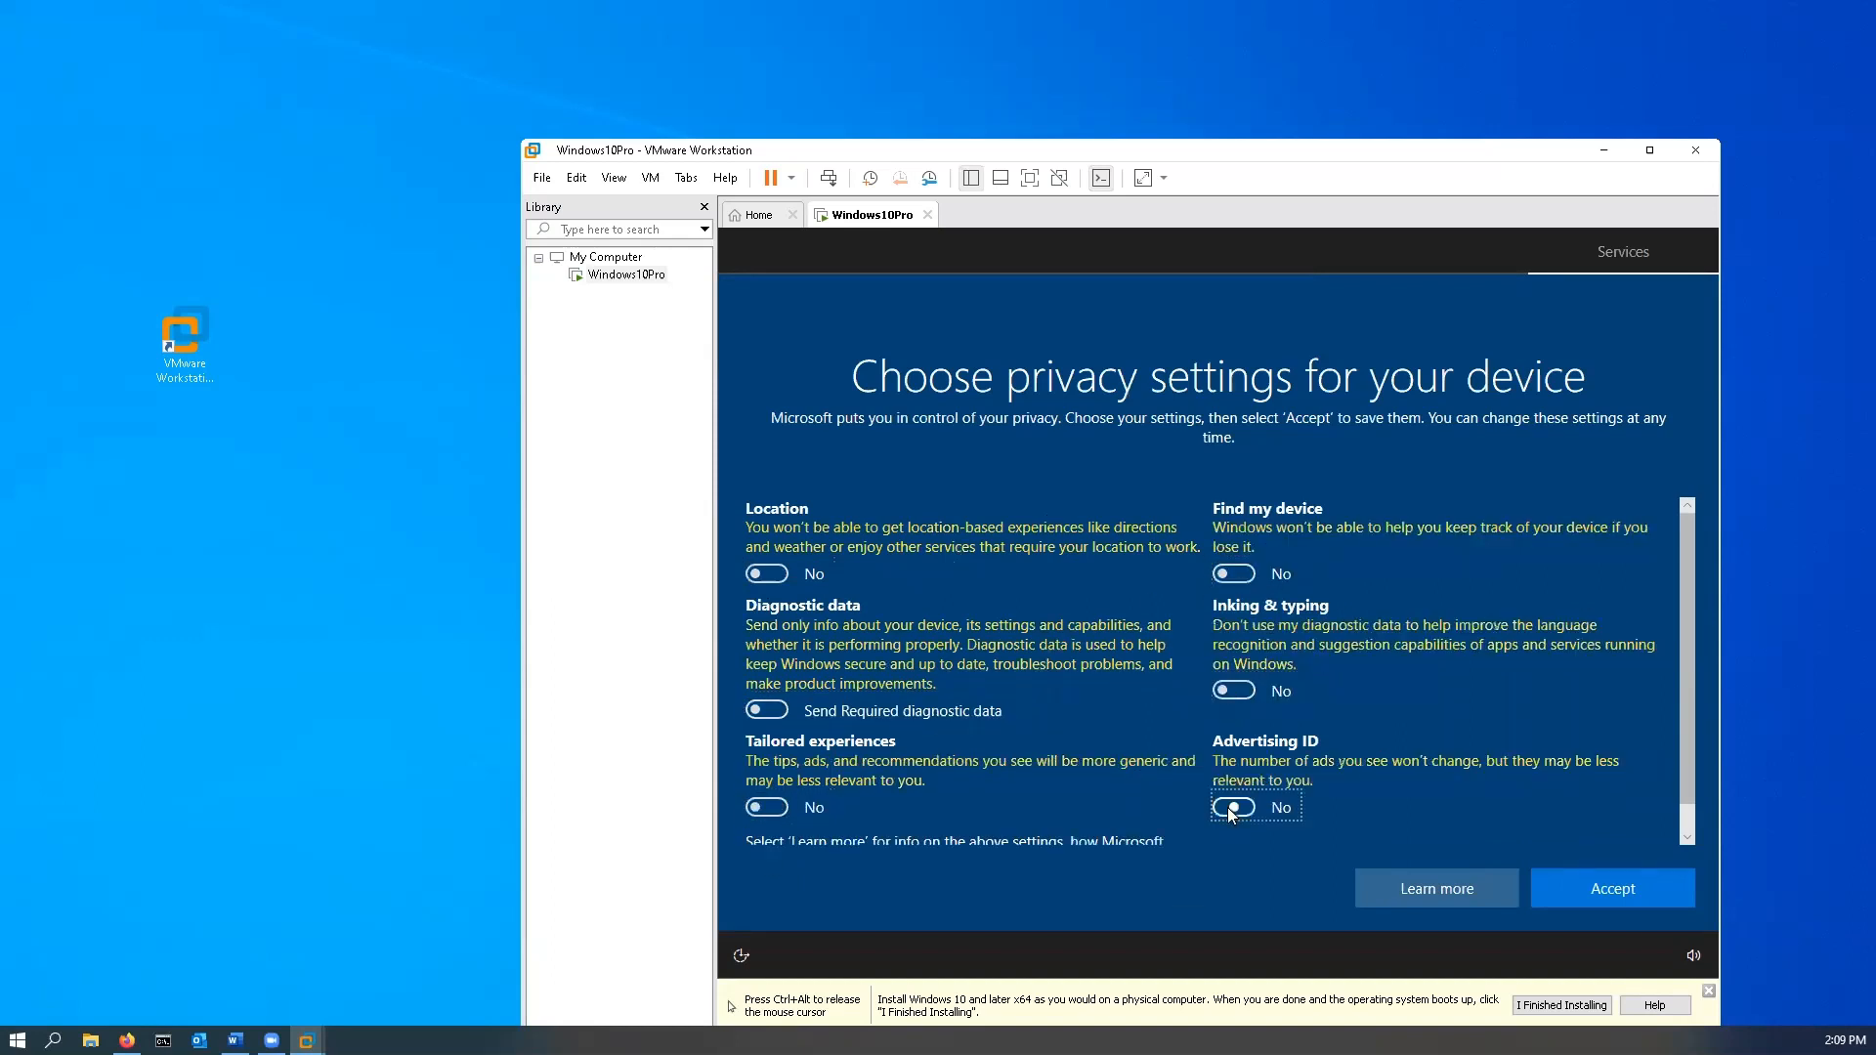
pyautogui.scroll(1, 886, 748)
pyautogui.click(1638, 900)
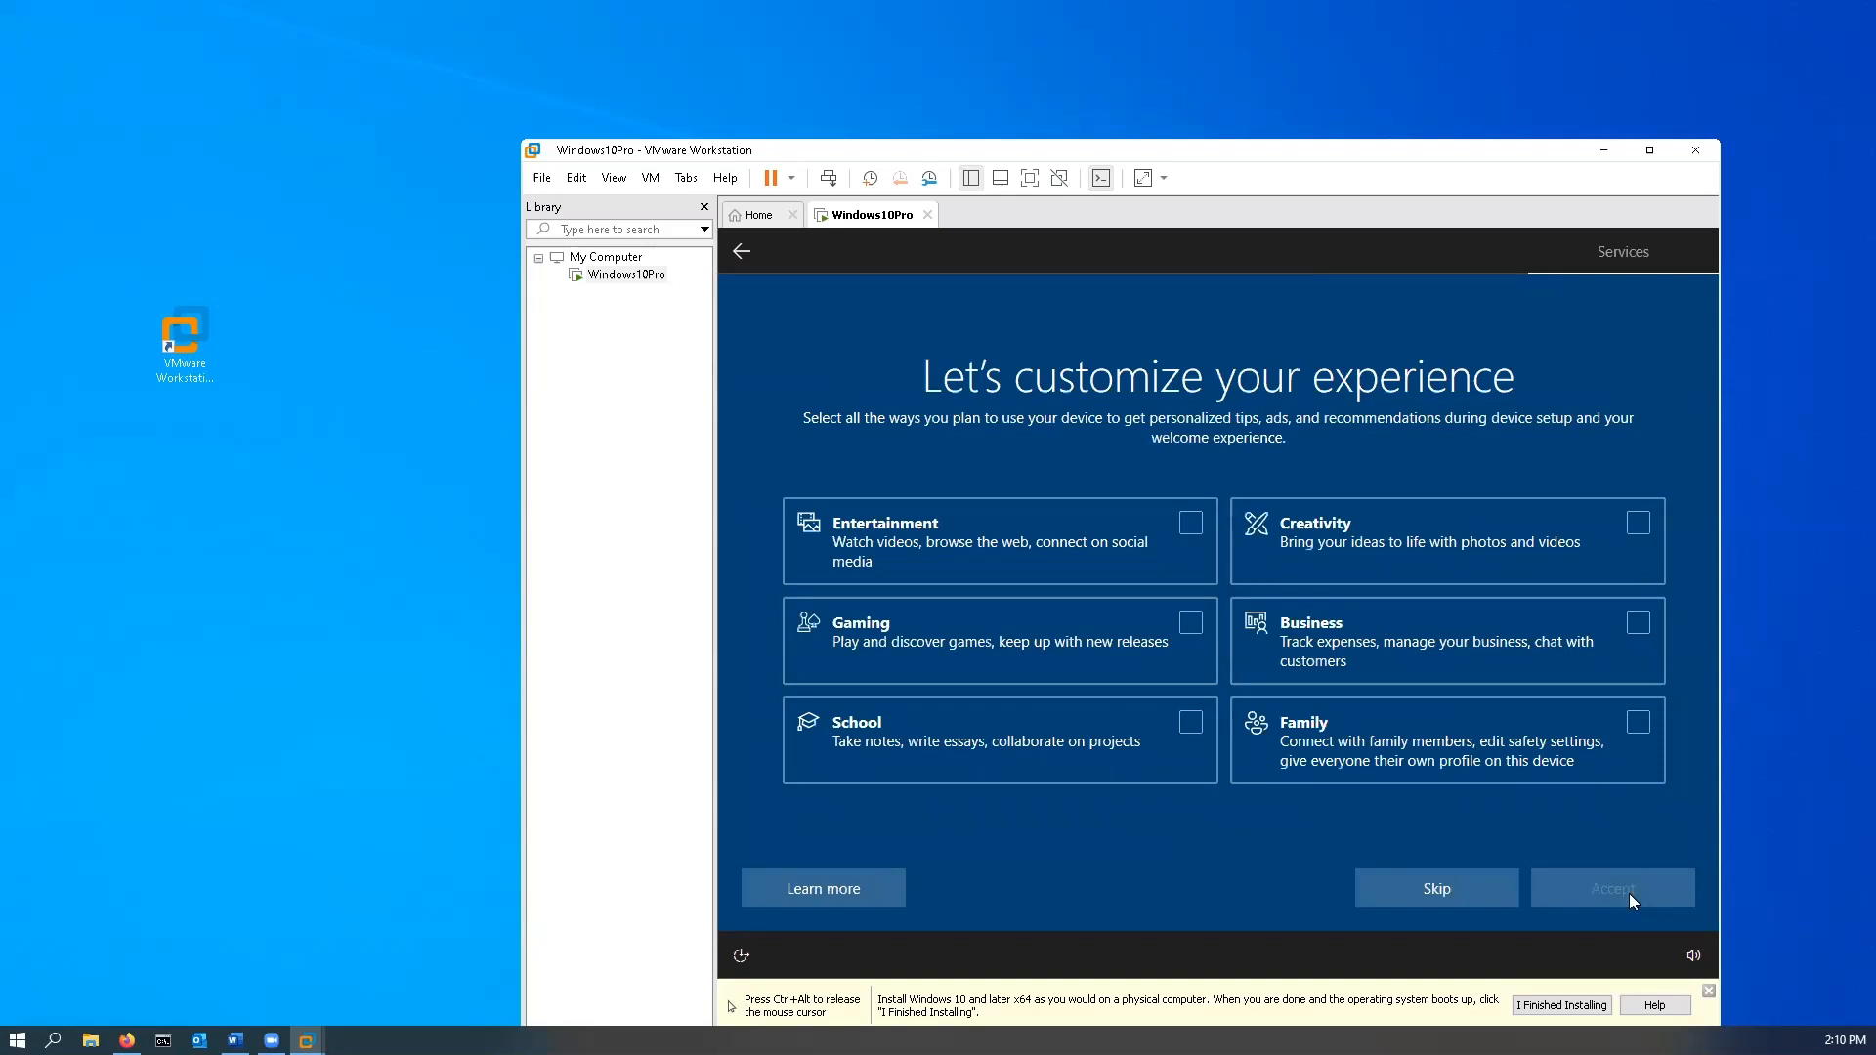
# - Skip the 'Let's customize your experience' page and choose 'Not now' for Cortana
pyautogui.click(1472, 883)
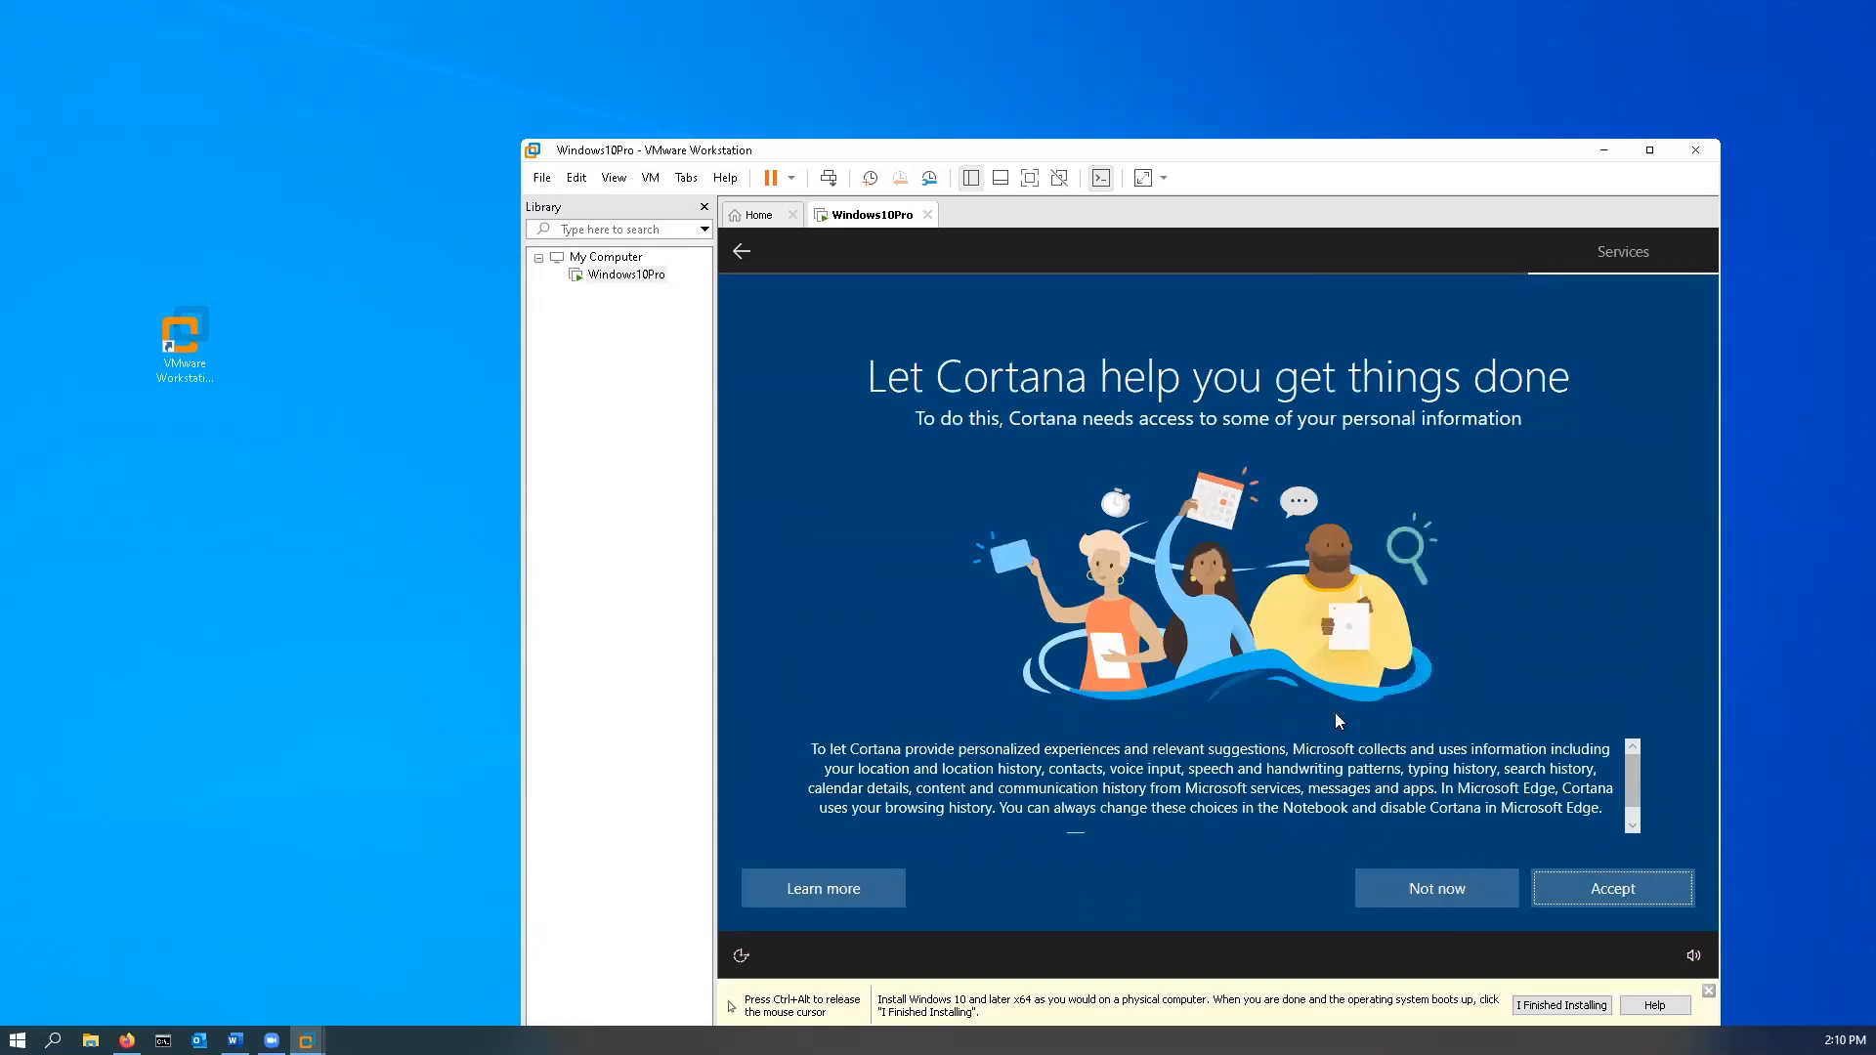
pyautogui.click(1458, 892)
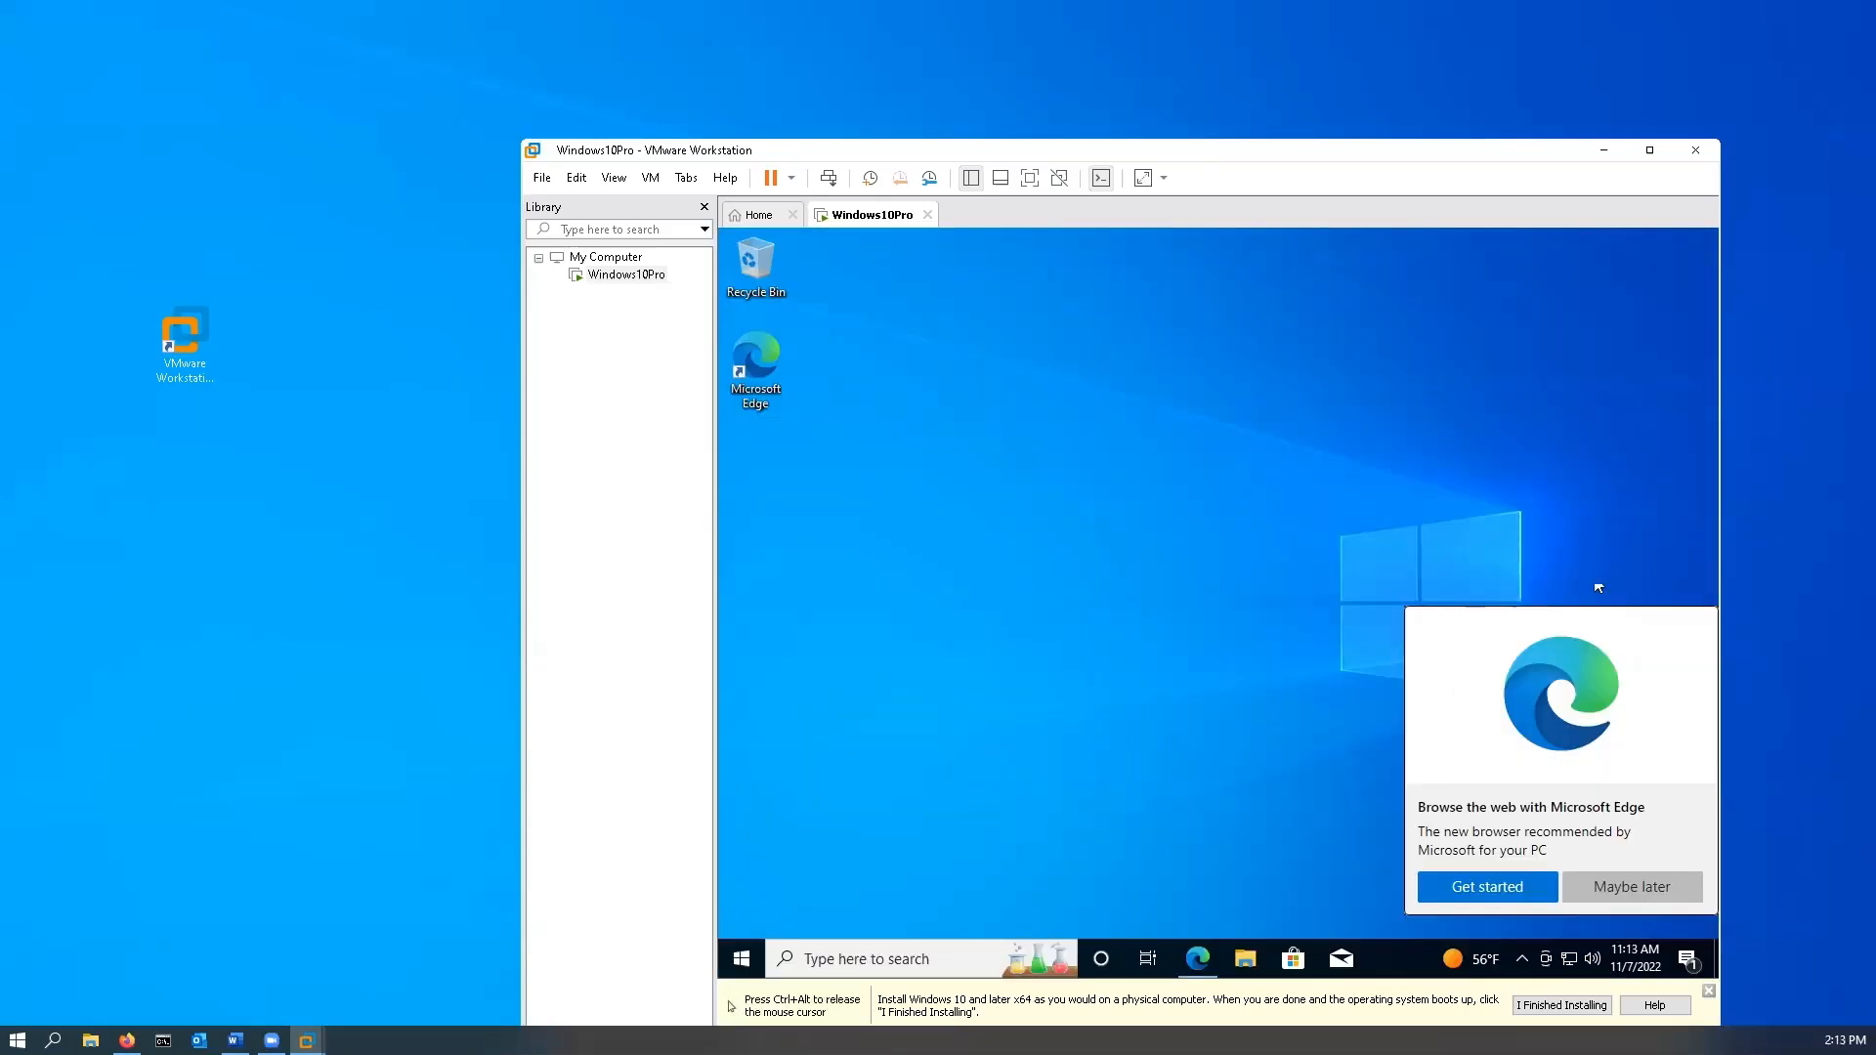
# - Release the mouse from the VM to the host with Ctrl+Alt
pyautogui.hotkey('ctrl', 'alt')
# - Open the guest's System About page from the Start button's right-click menu
pyautogui.click(1194, 817)
pyautogui.rightClick(742, 965)
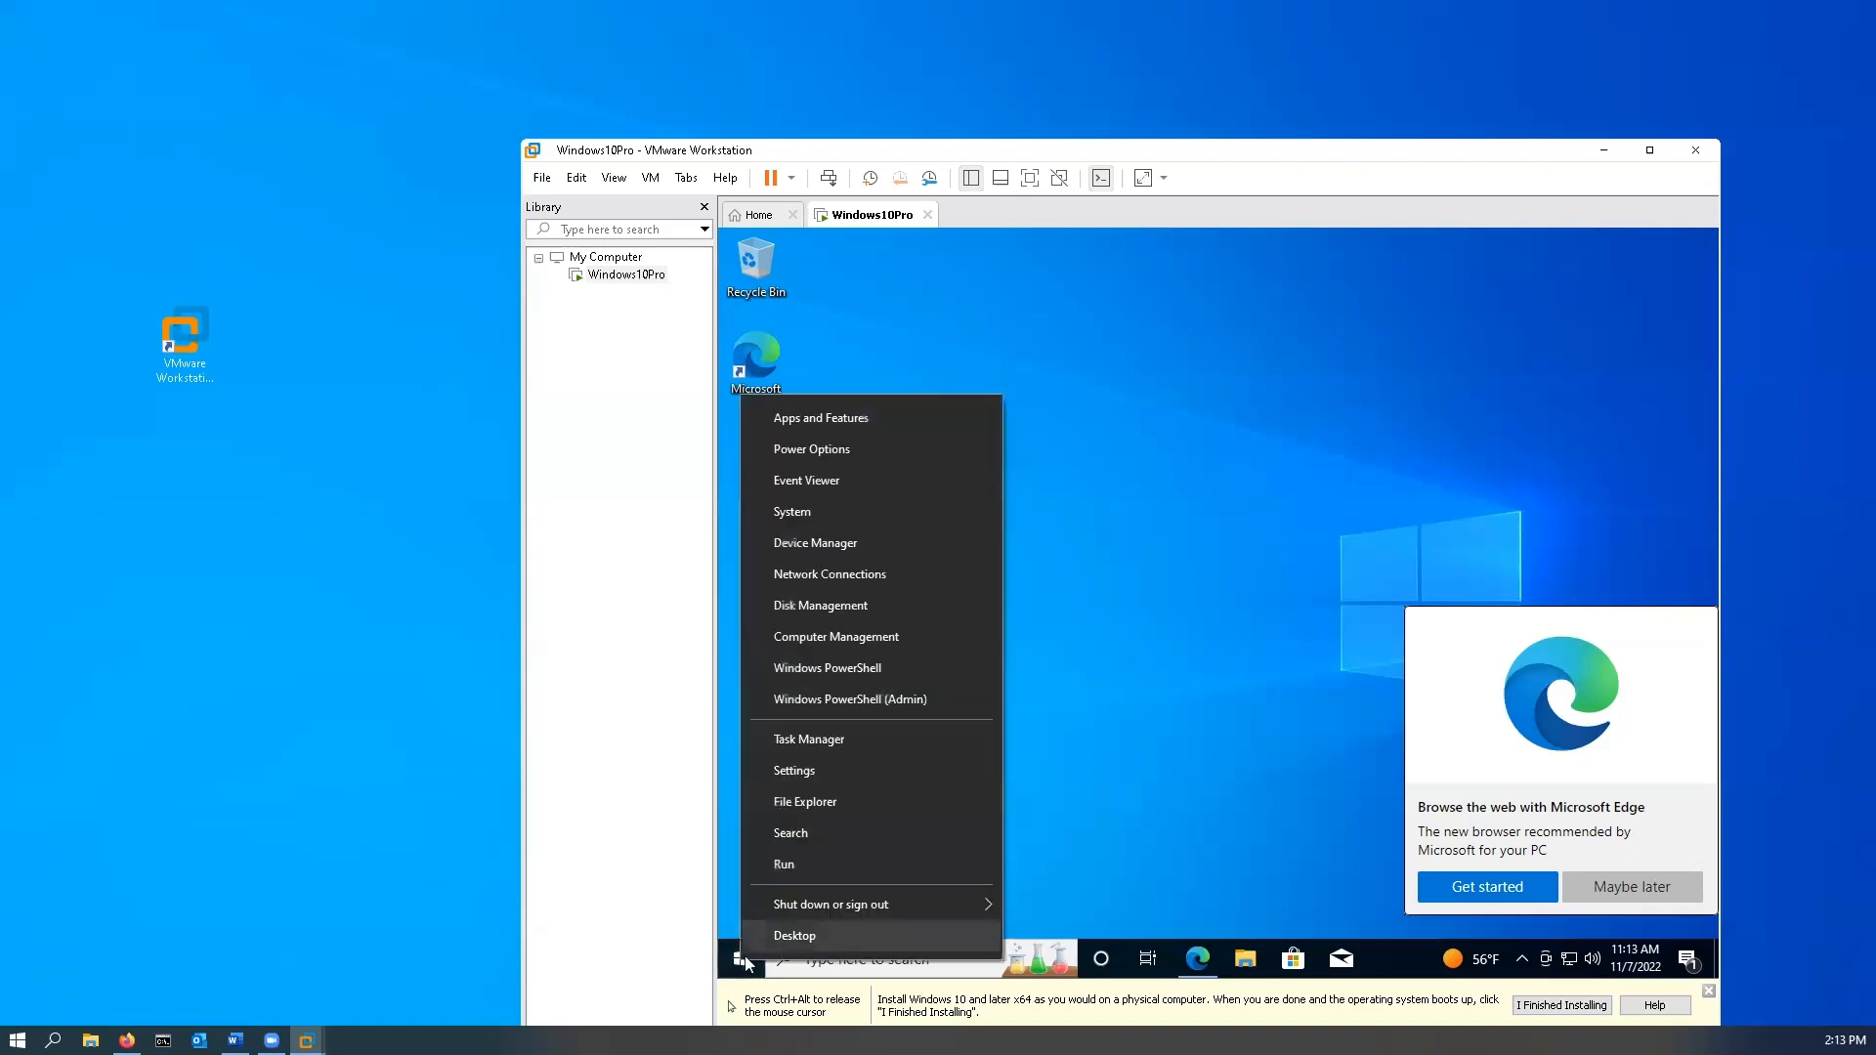
pyautogui.click(818, 513)
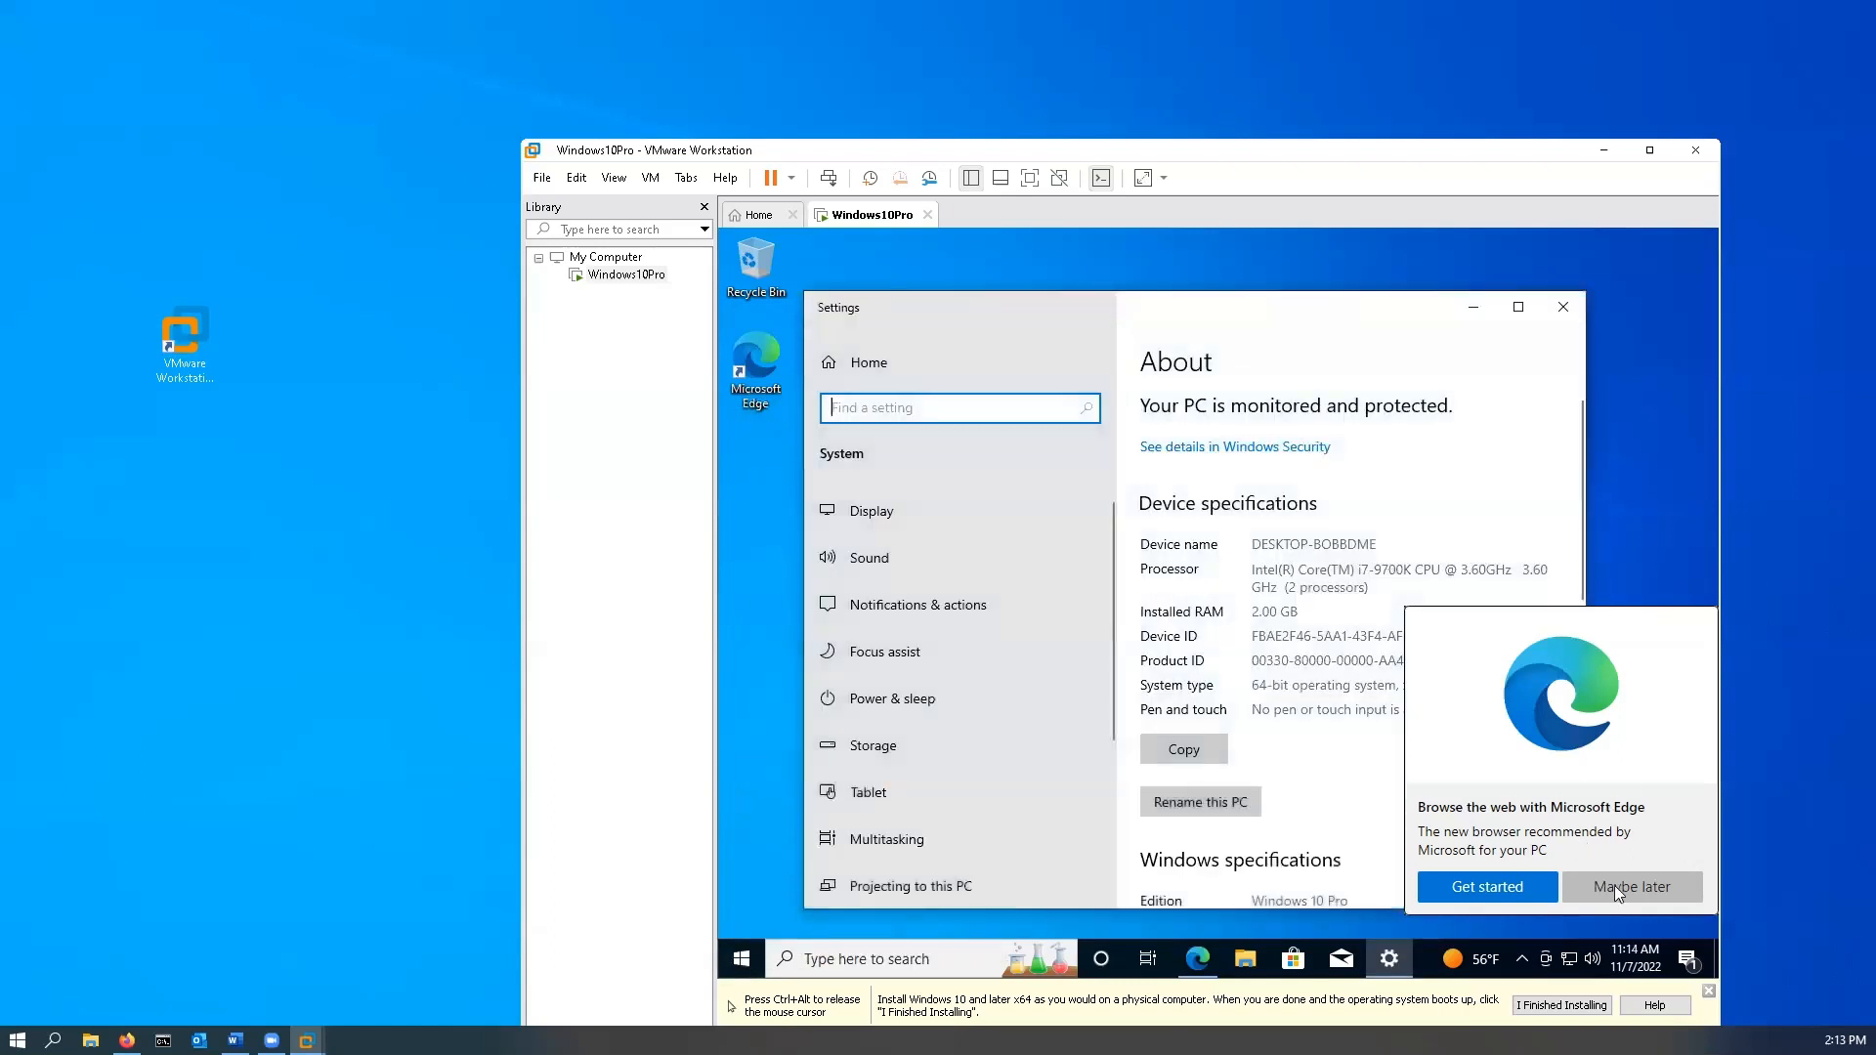
# - Dismiss the Microsoft Edge promotion with Maybe later and scroll down to Related settings
pyautogui.click(1667, 887)
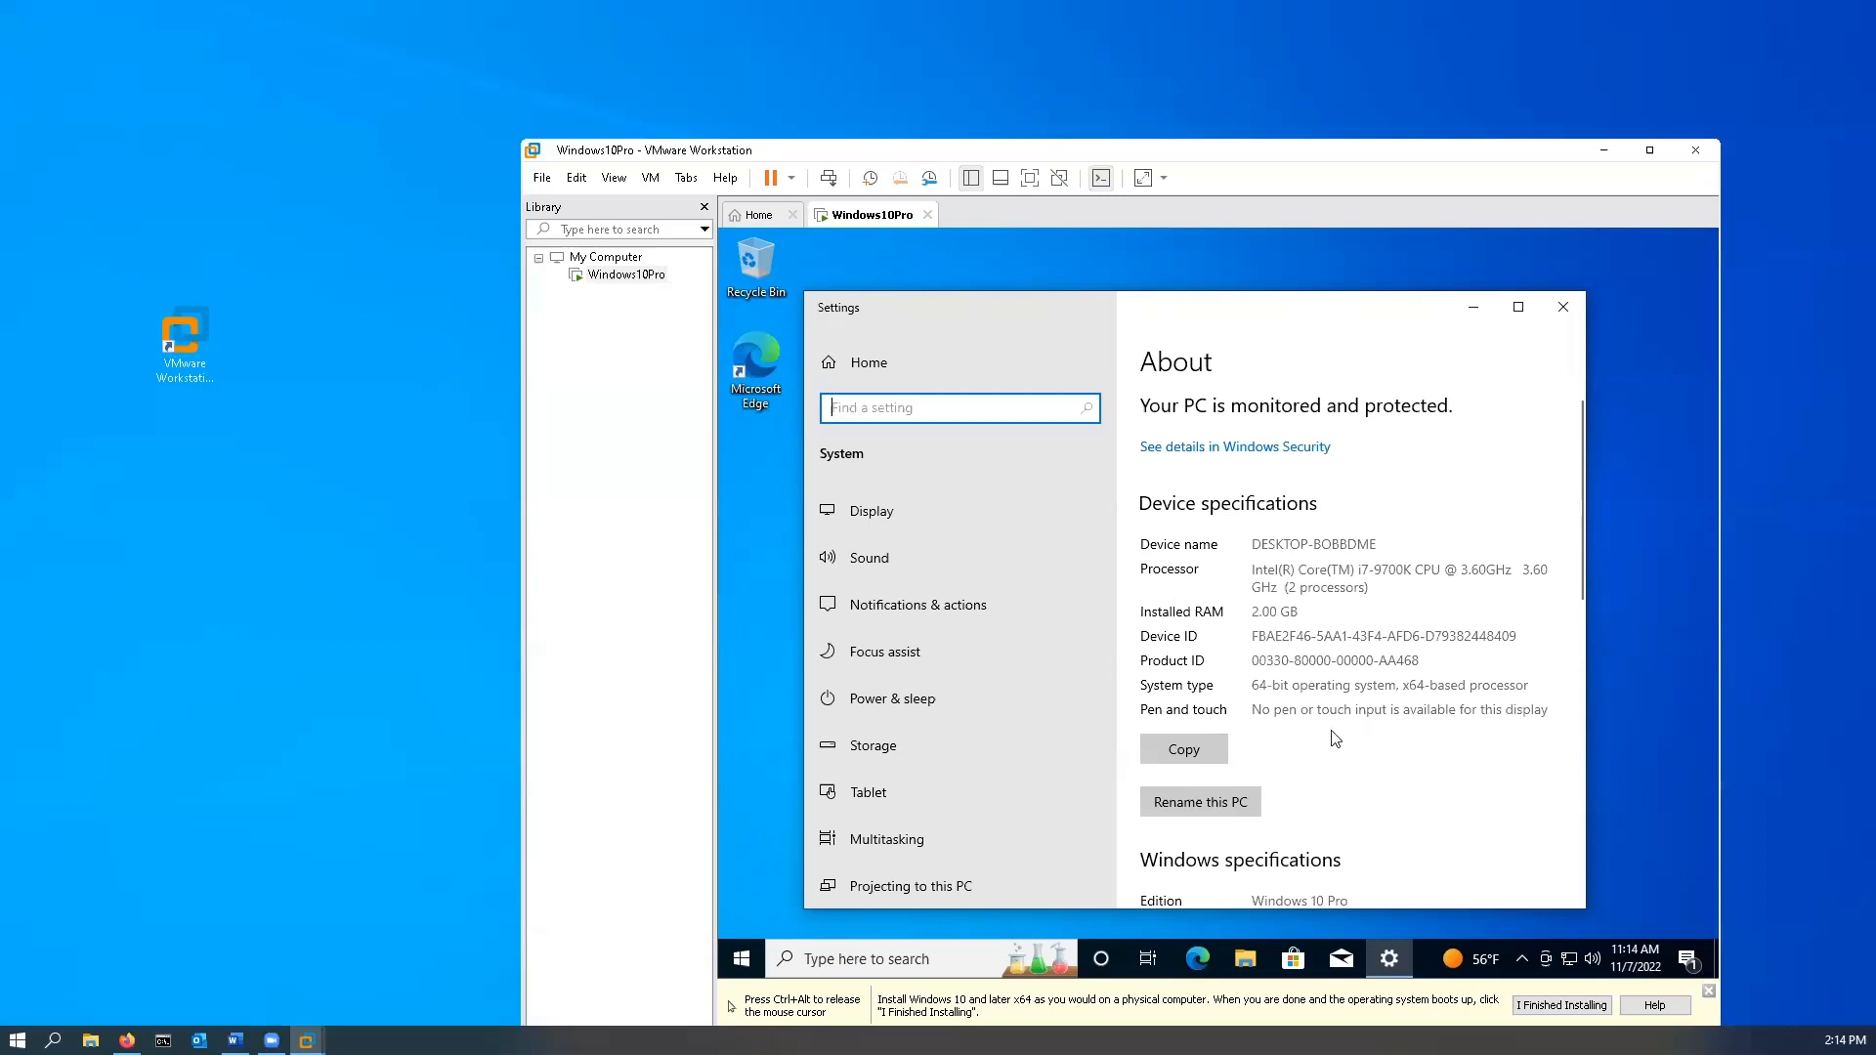
pyautogui.scroll(-4, 1337, 740)
pyautogui.scroll(-5, 1307, 697)
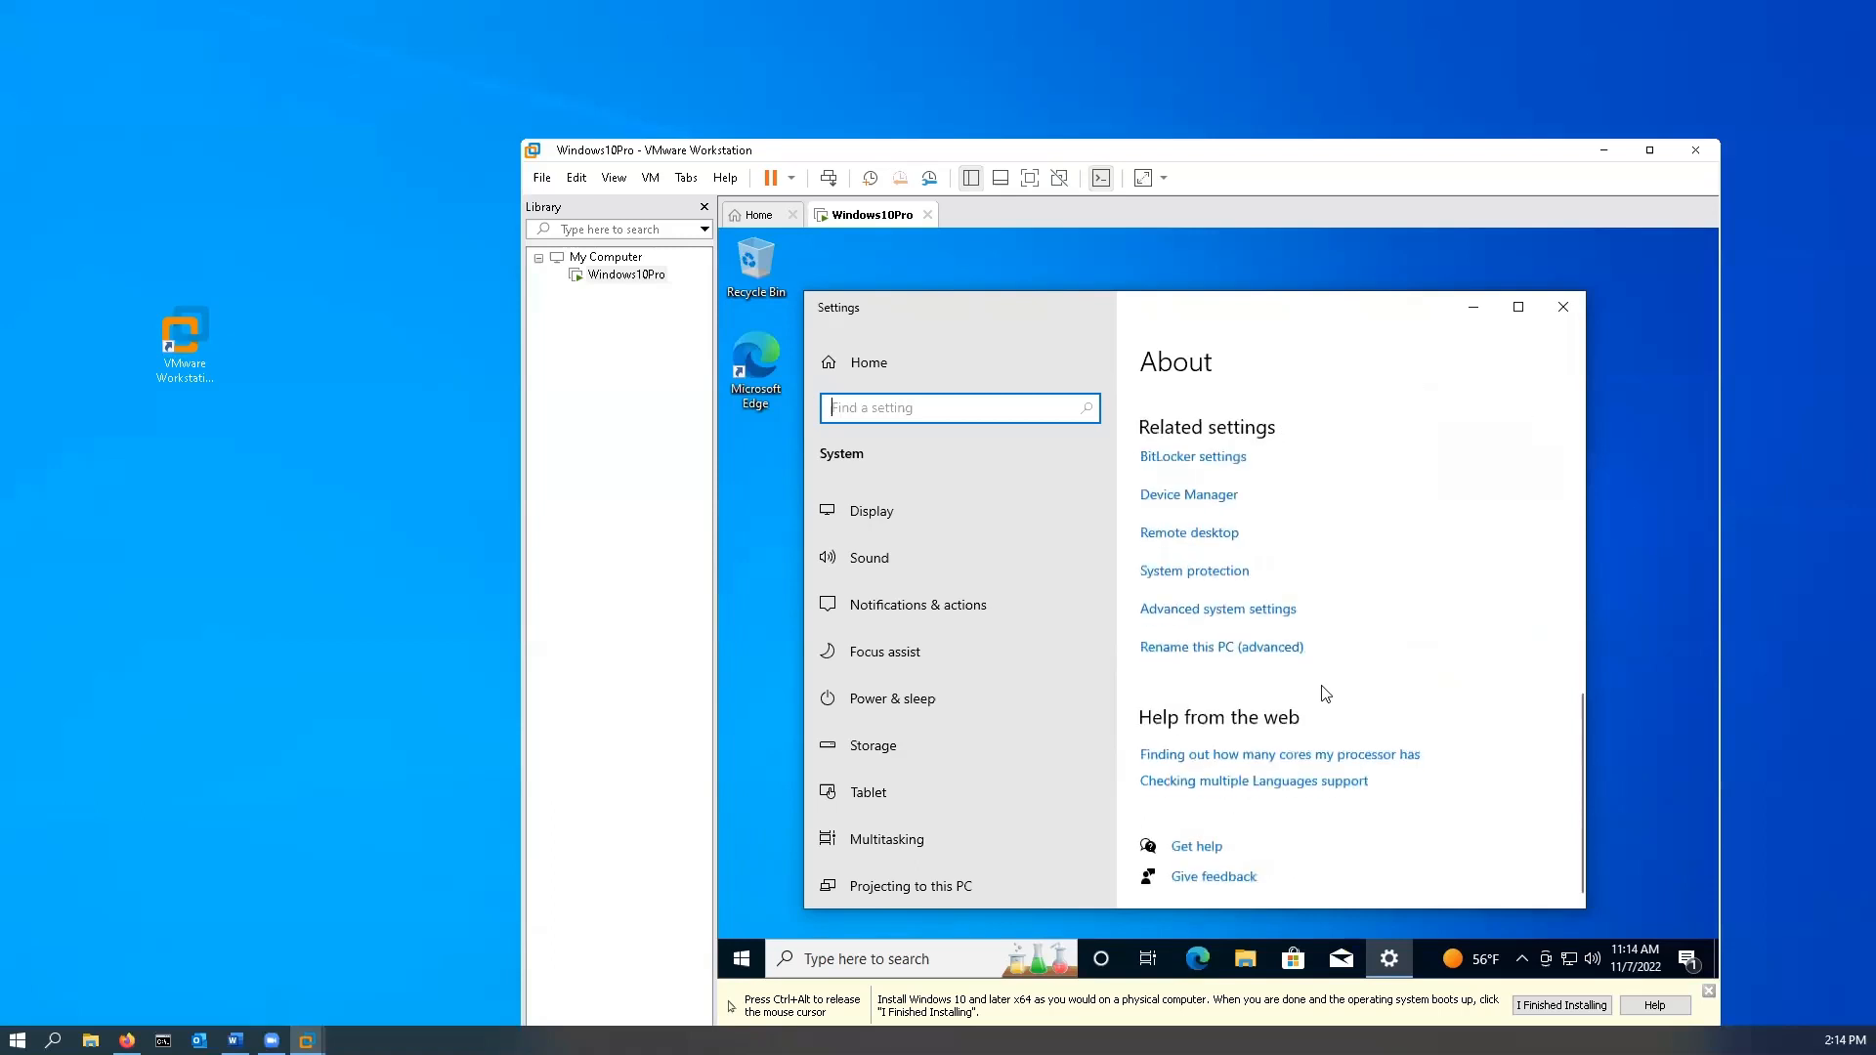
# - Open the Computer Name/Domain Changes dialog via Rename this PC (advanced)
pyautogui.click(1250, 657)
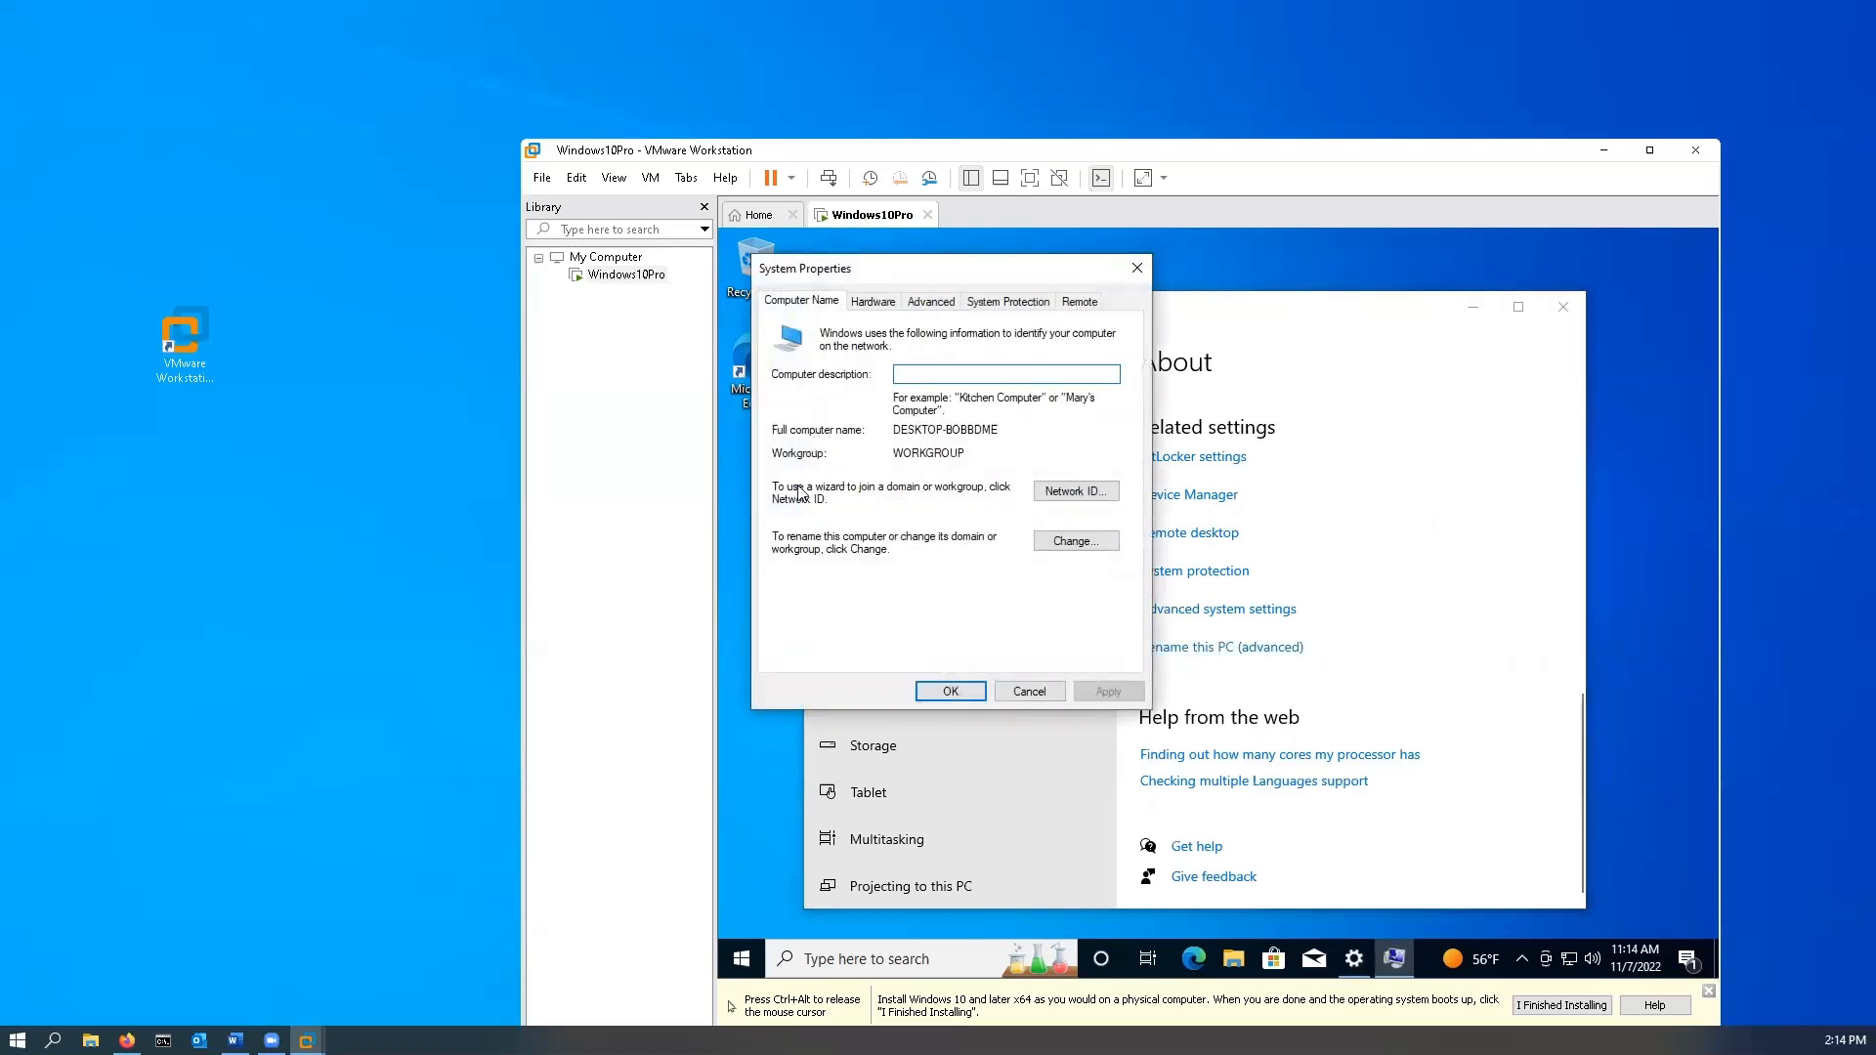
pyautogui.click(719, 495)
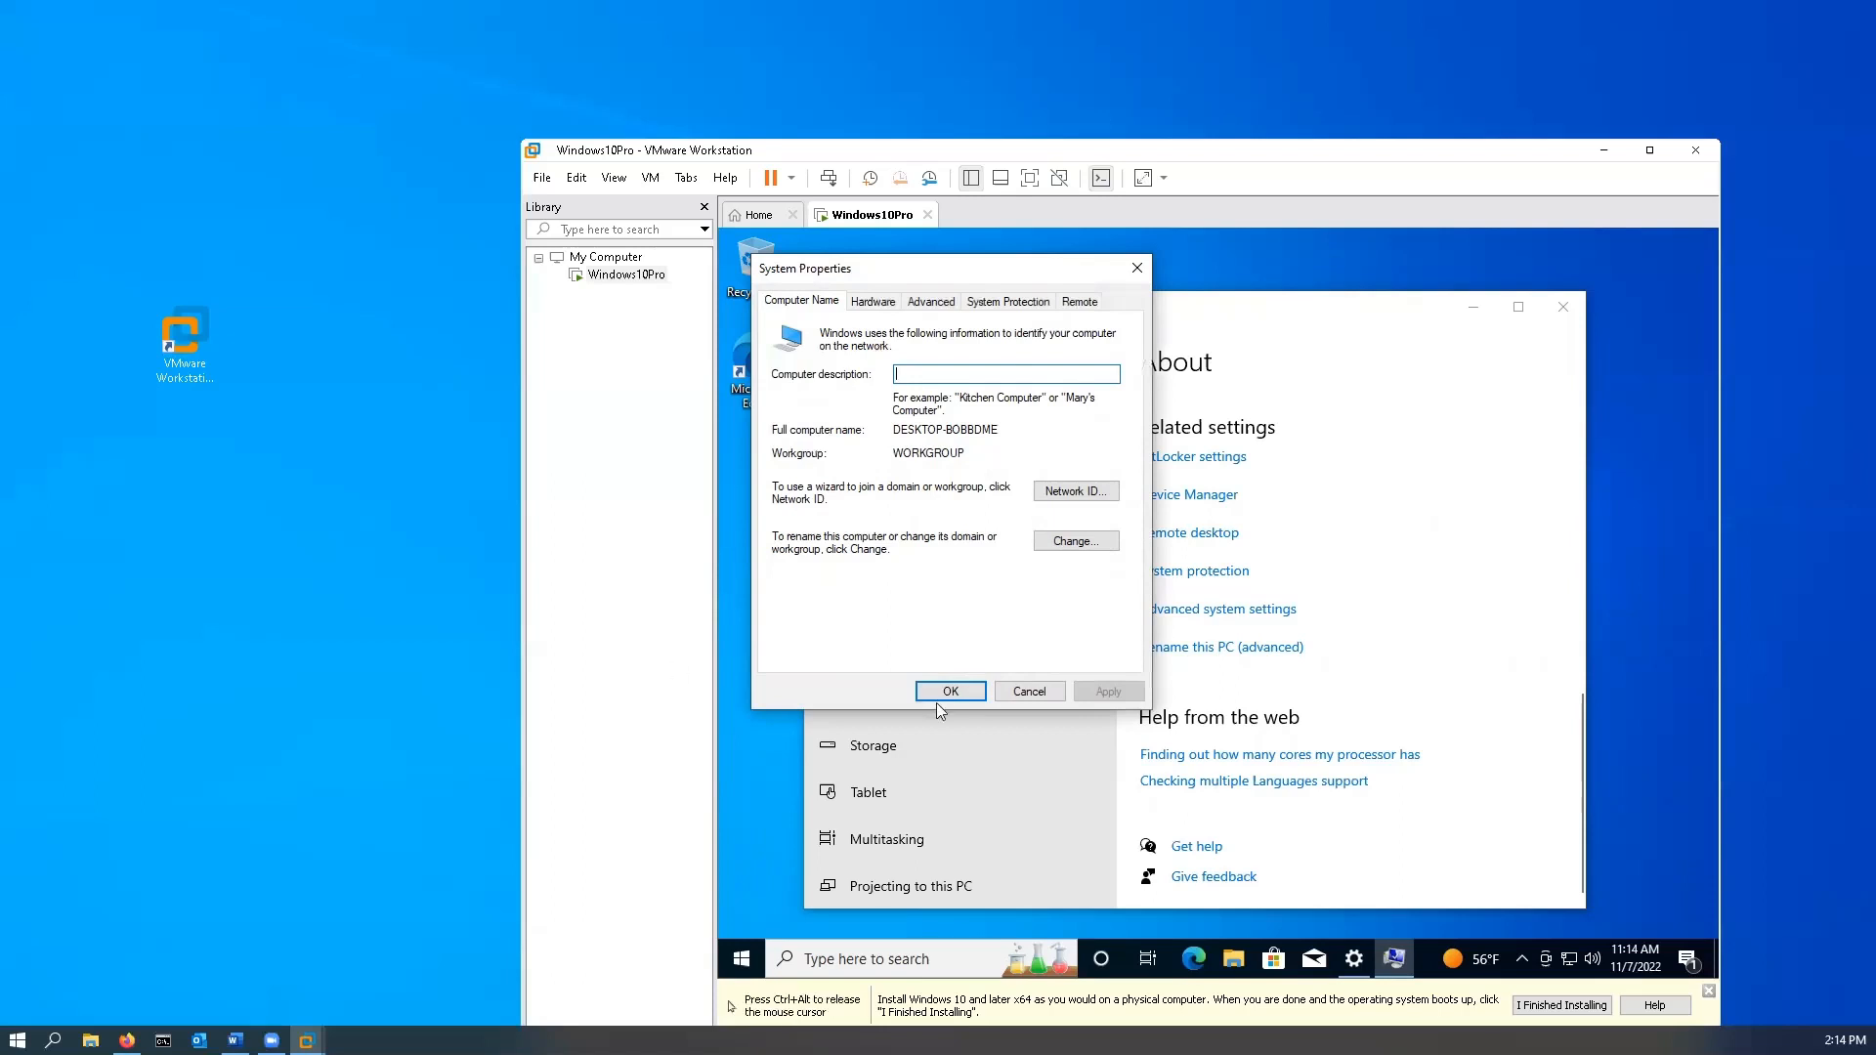
pyautogui.click(1087, 551)
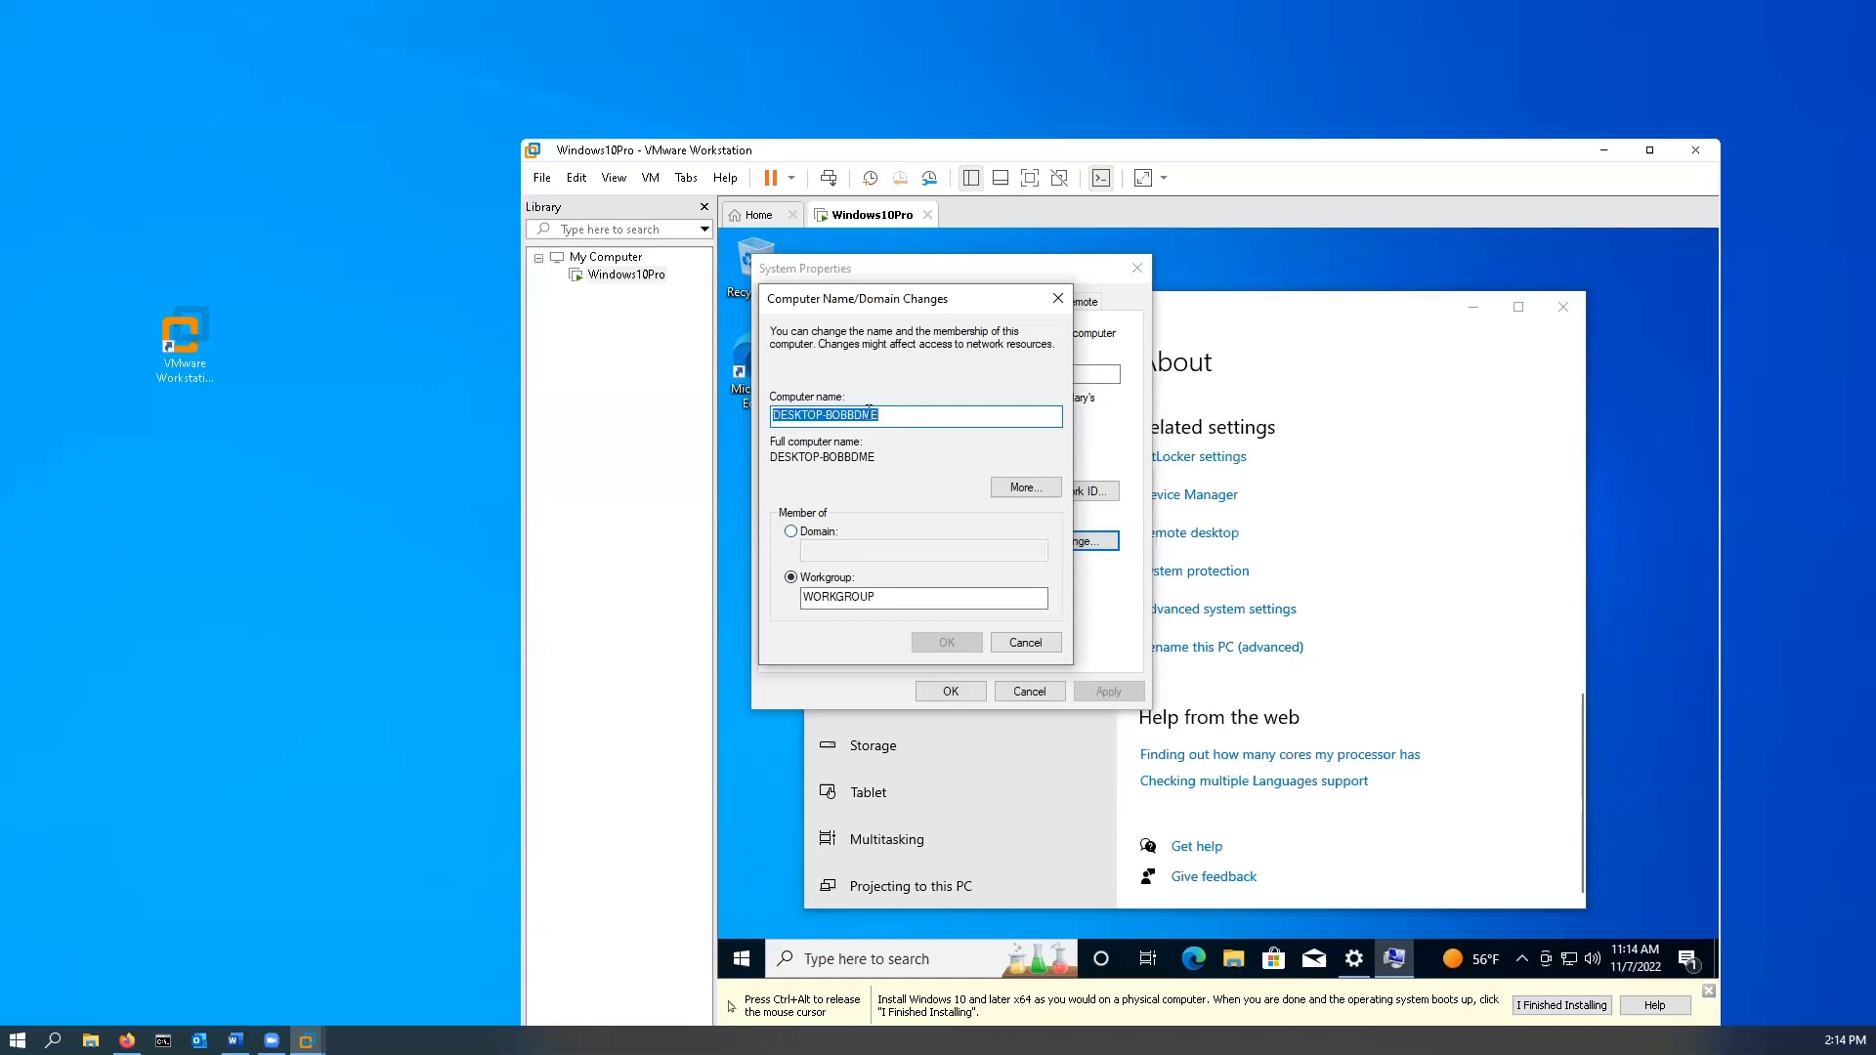
# - Change the computer name to DrKiddWin10 and the workgroup to TI138, then apply
pyautogui.moveTo(885, 409); pyautogui.dragTo(733, 420)
pyautogui.write('Dr')
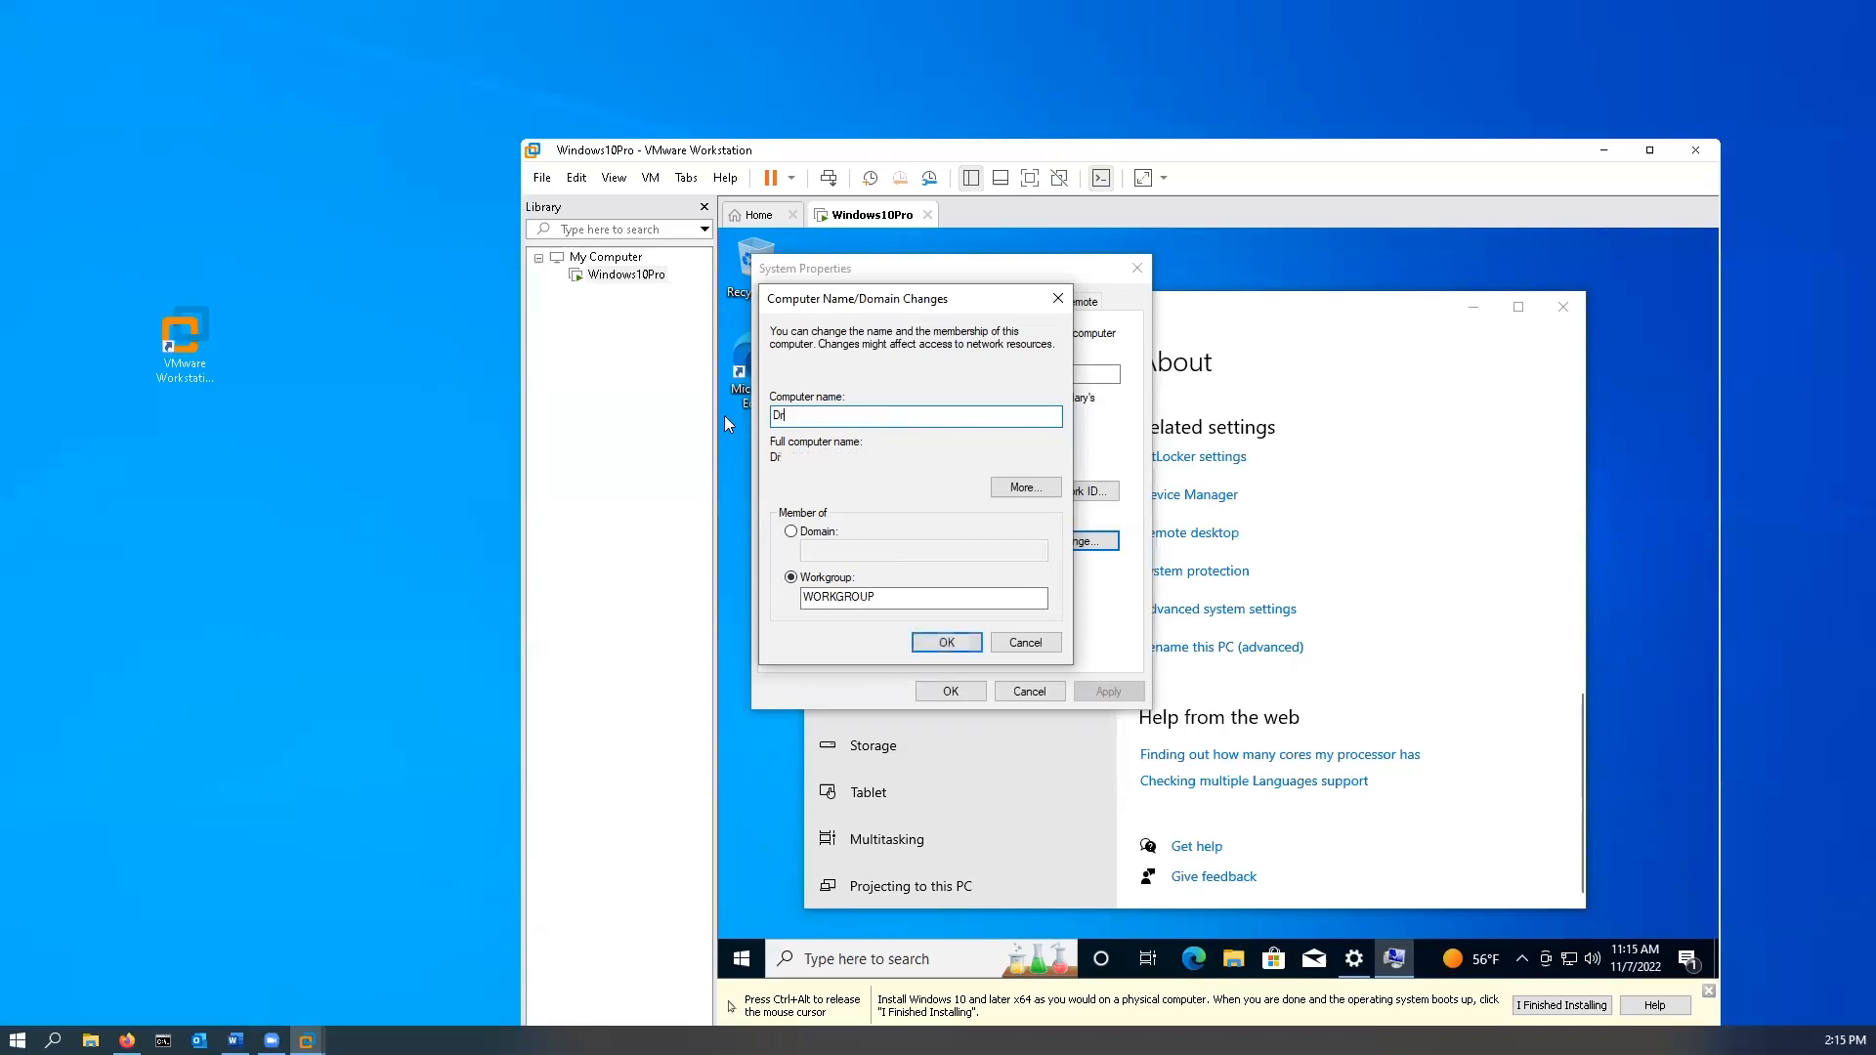
pyautogui.write('KiddWin10')
pyautogui.moveTo(897, 597); pyautogui.dragTo(747, 602)
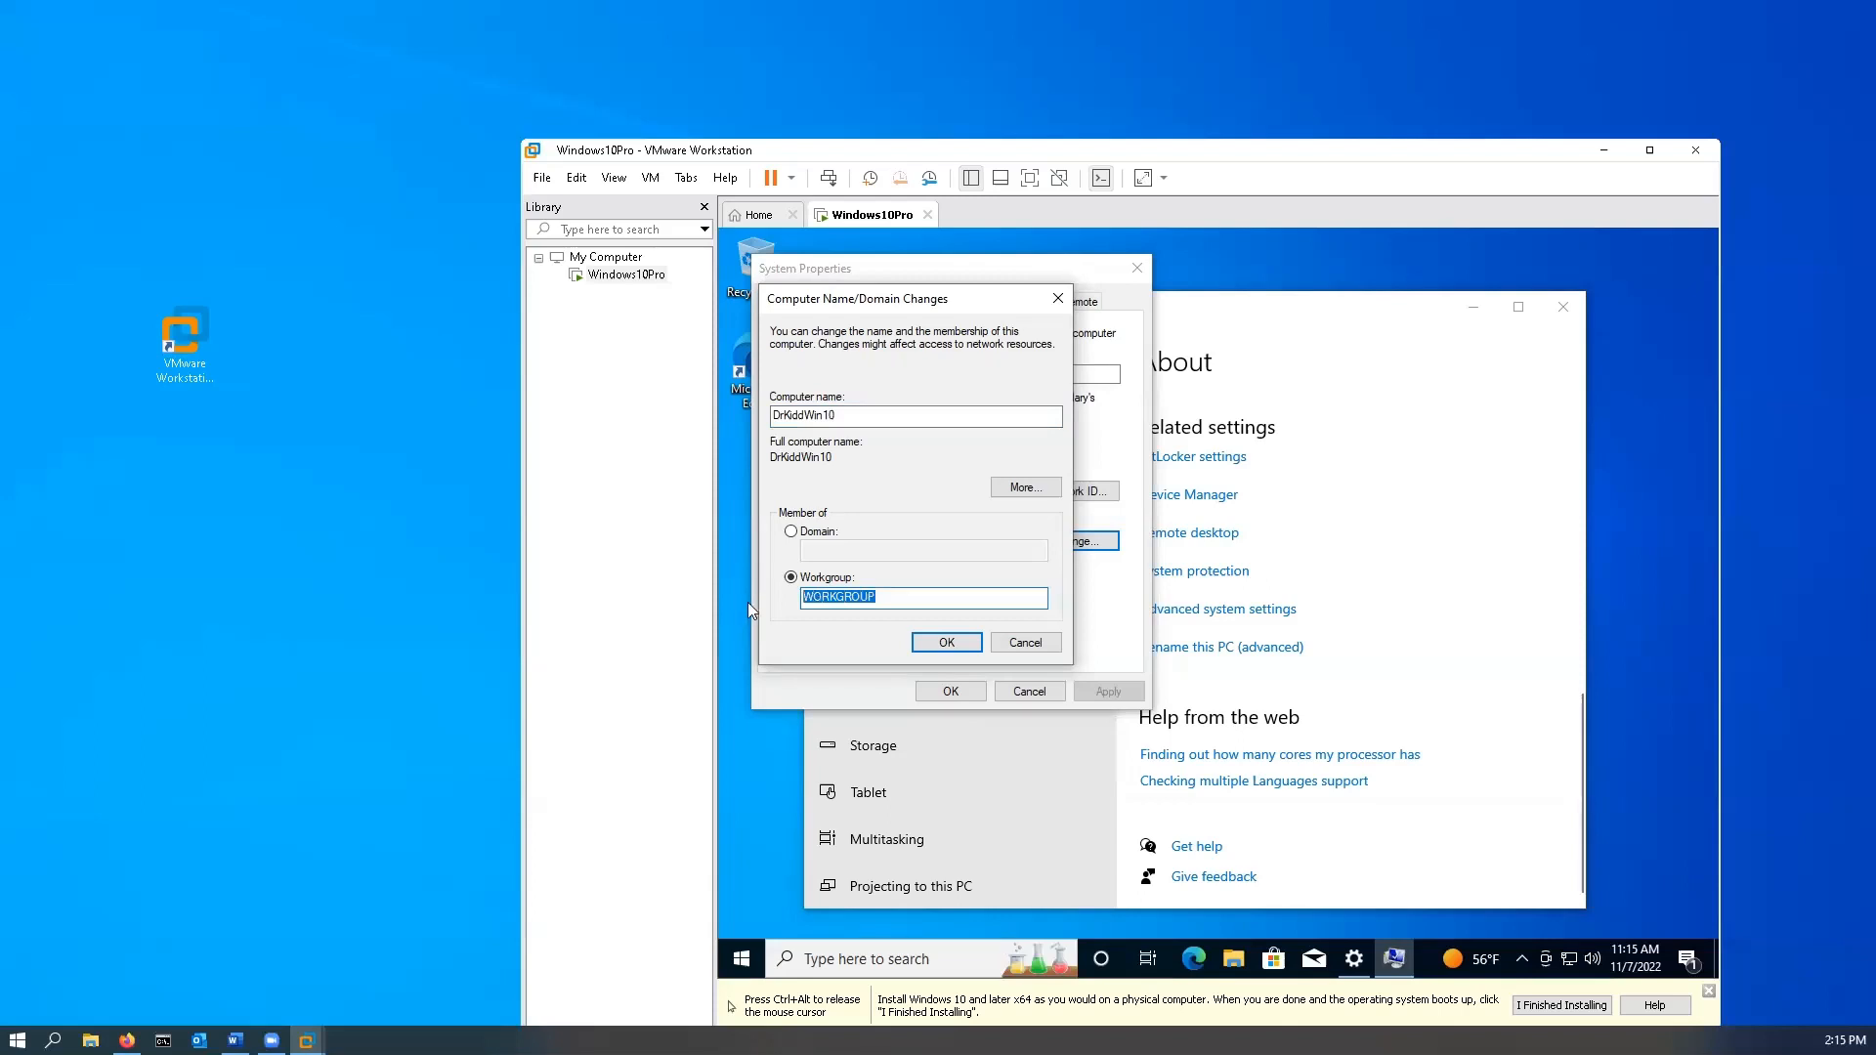
pyautogui.write('TI138')
pyautogui.click(957, 646)
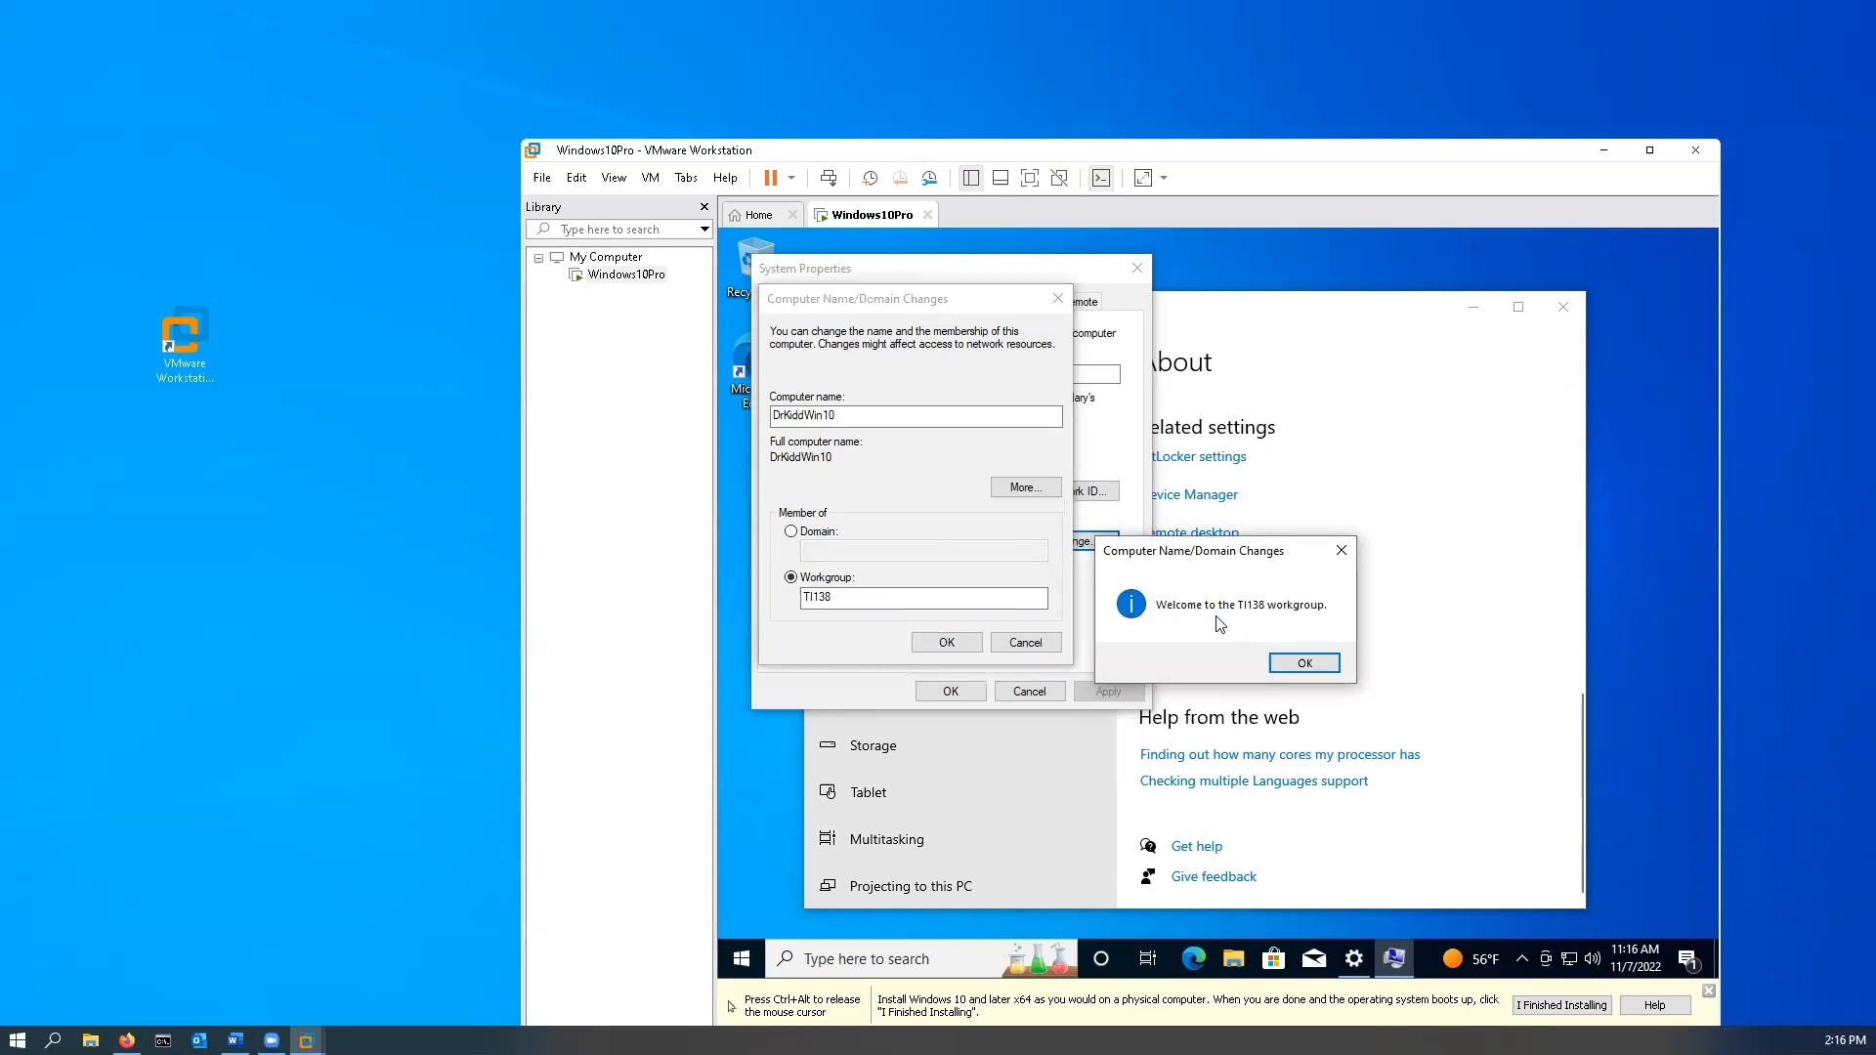
# - Acknowledge the workgroup welcome and restart notices, close System Properties, and restart the guest now
pyautogui.click(1306, 663)
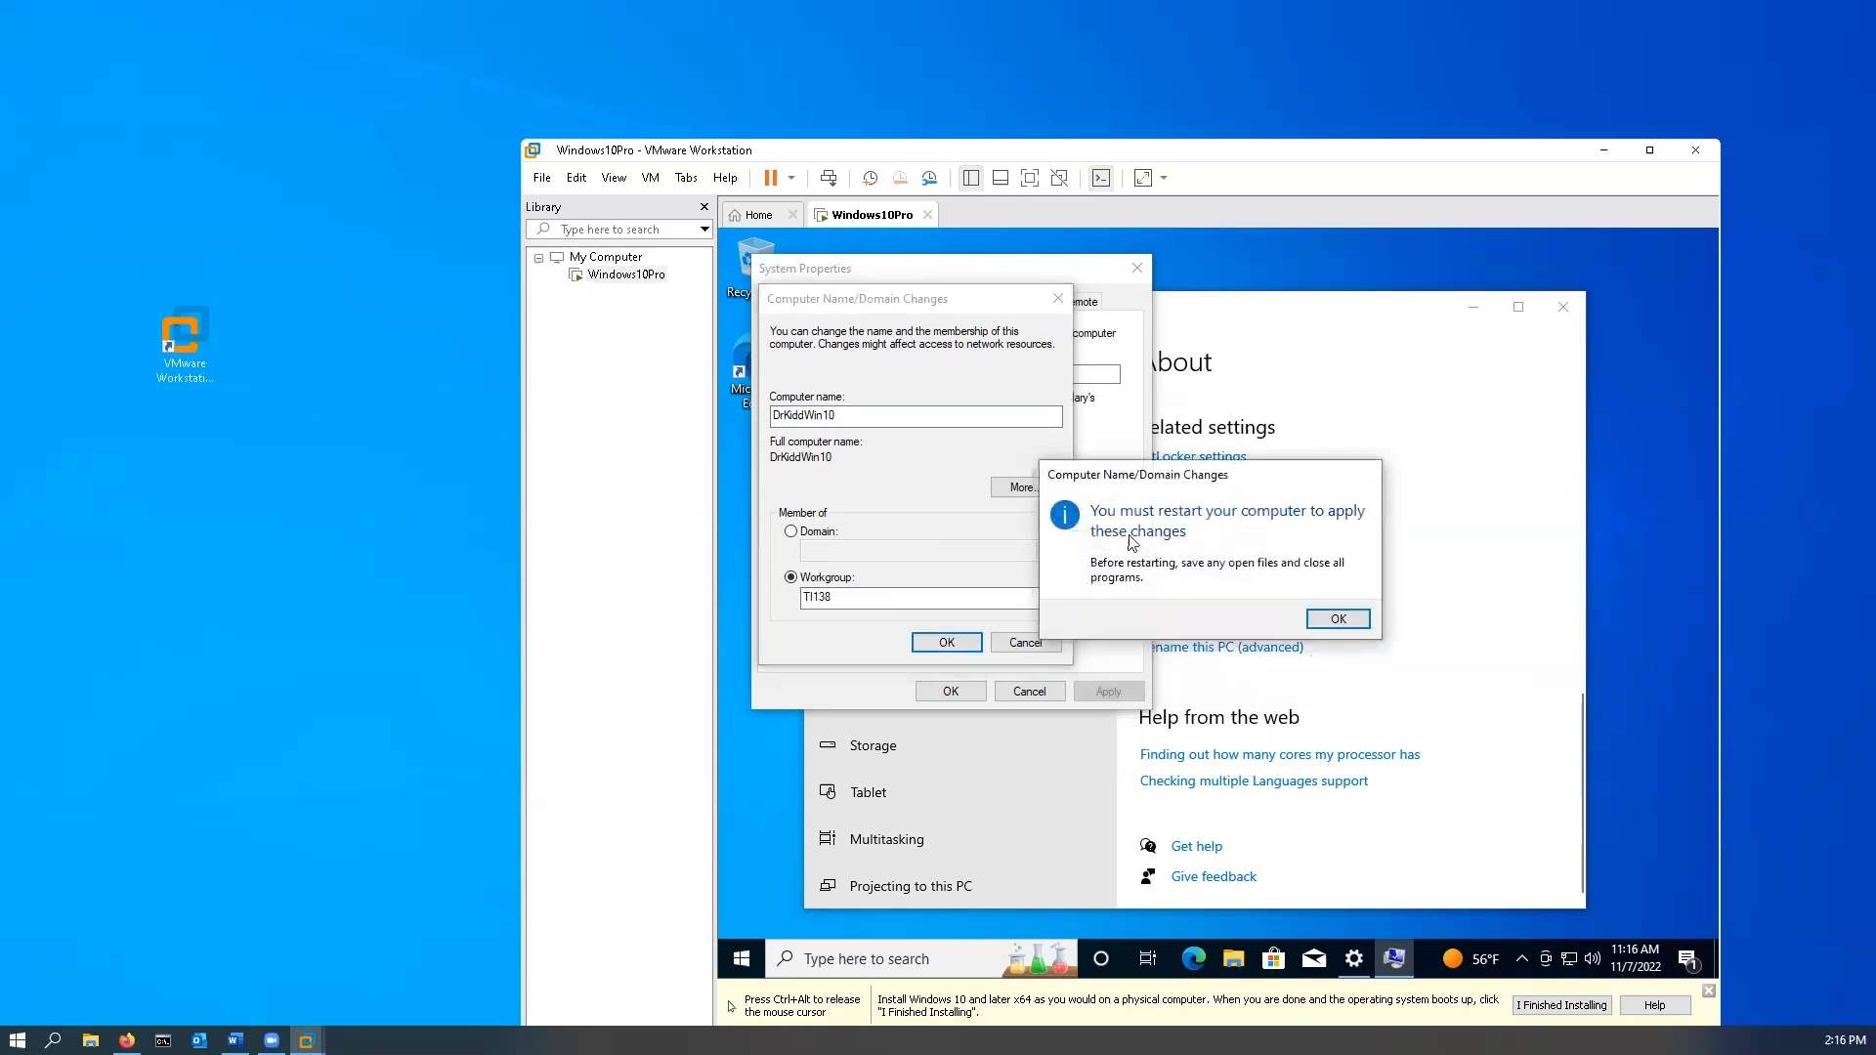
pyautogui.click(1348, 626)
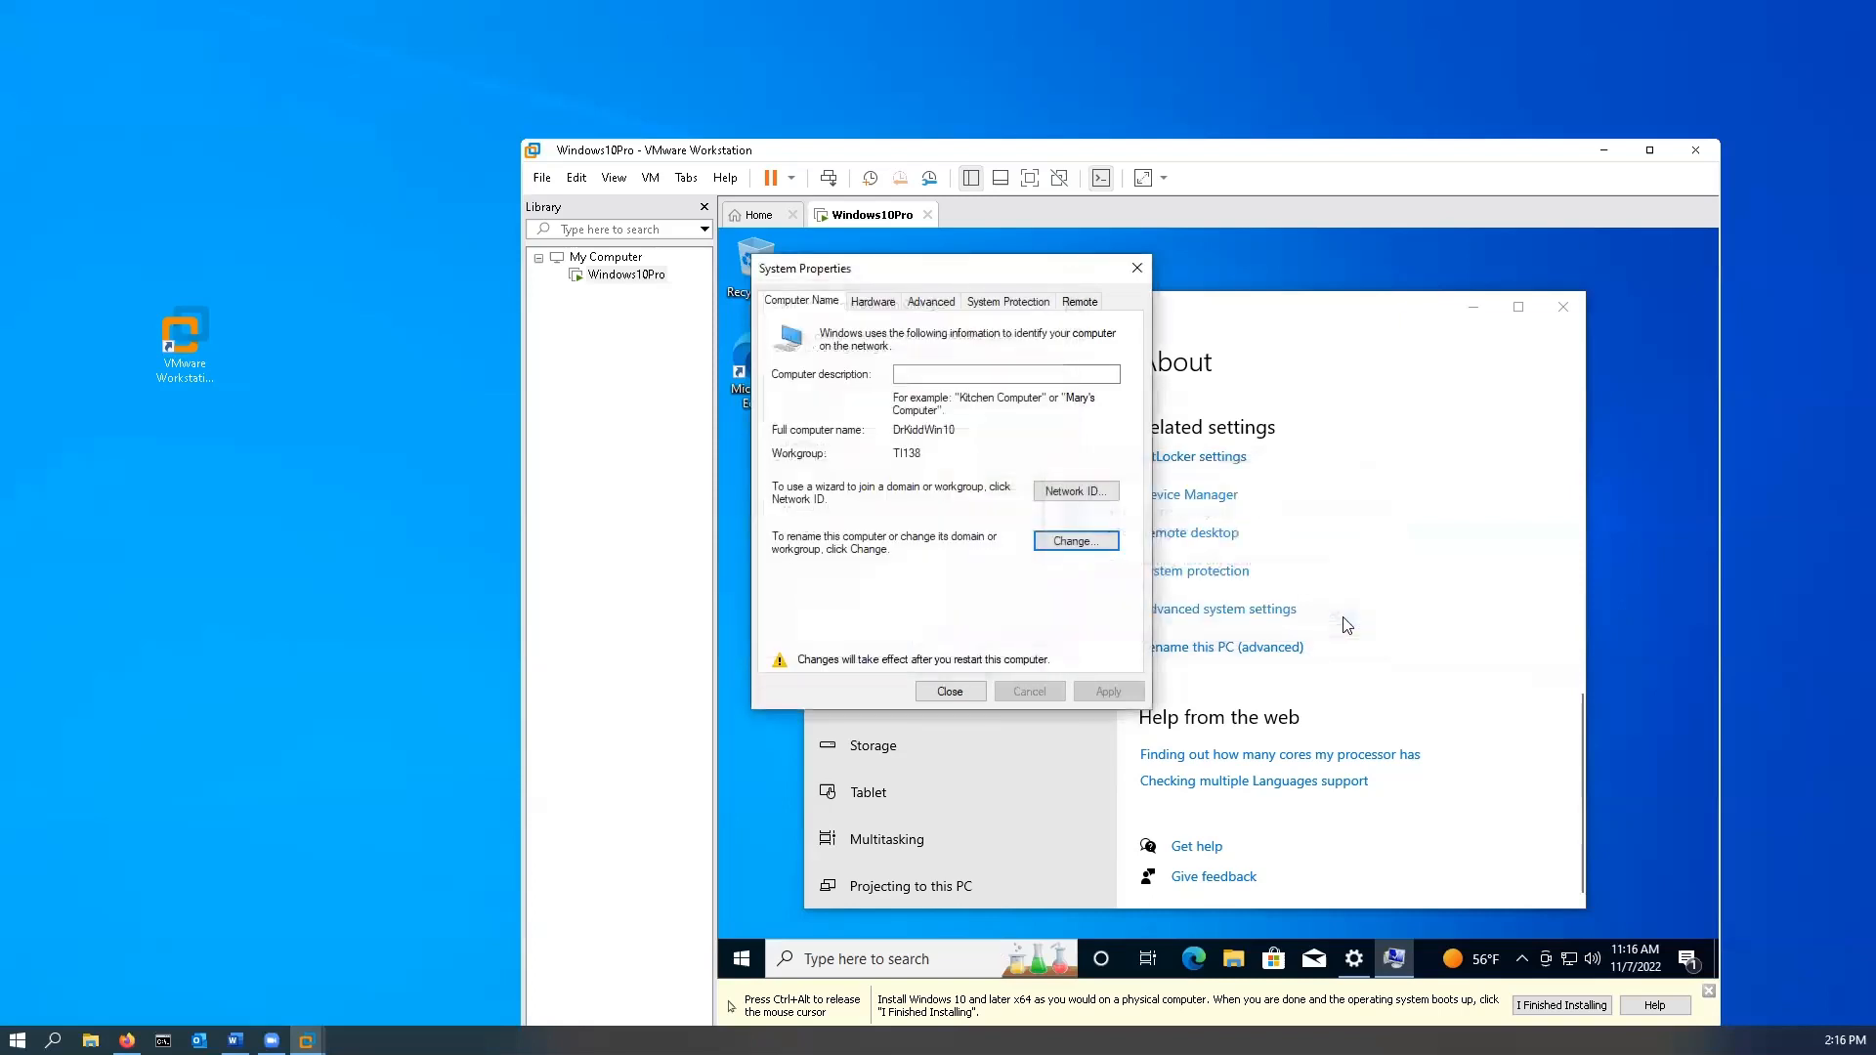
pyautogui.click(963, 697)
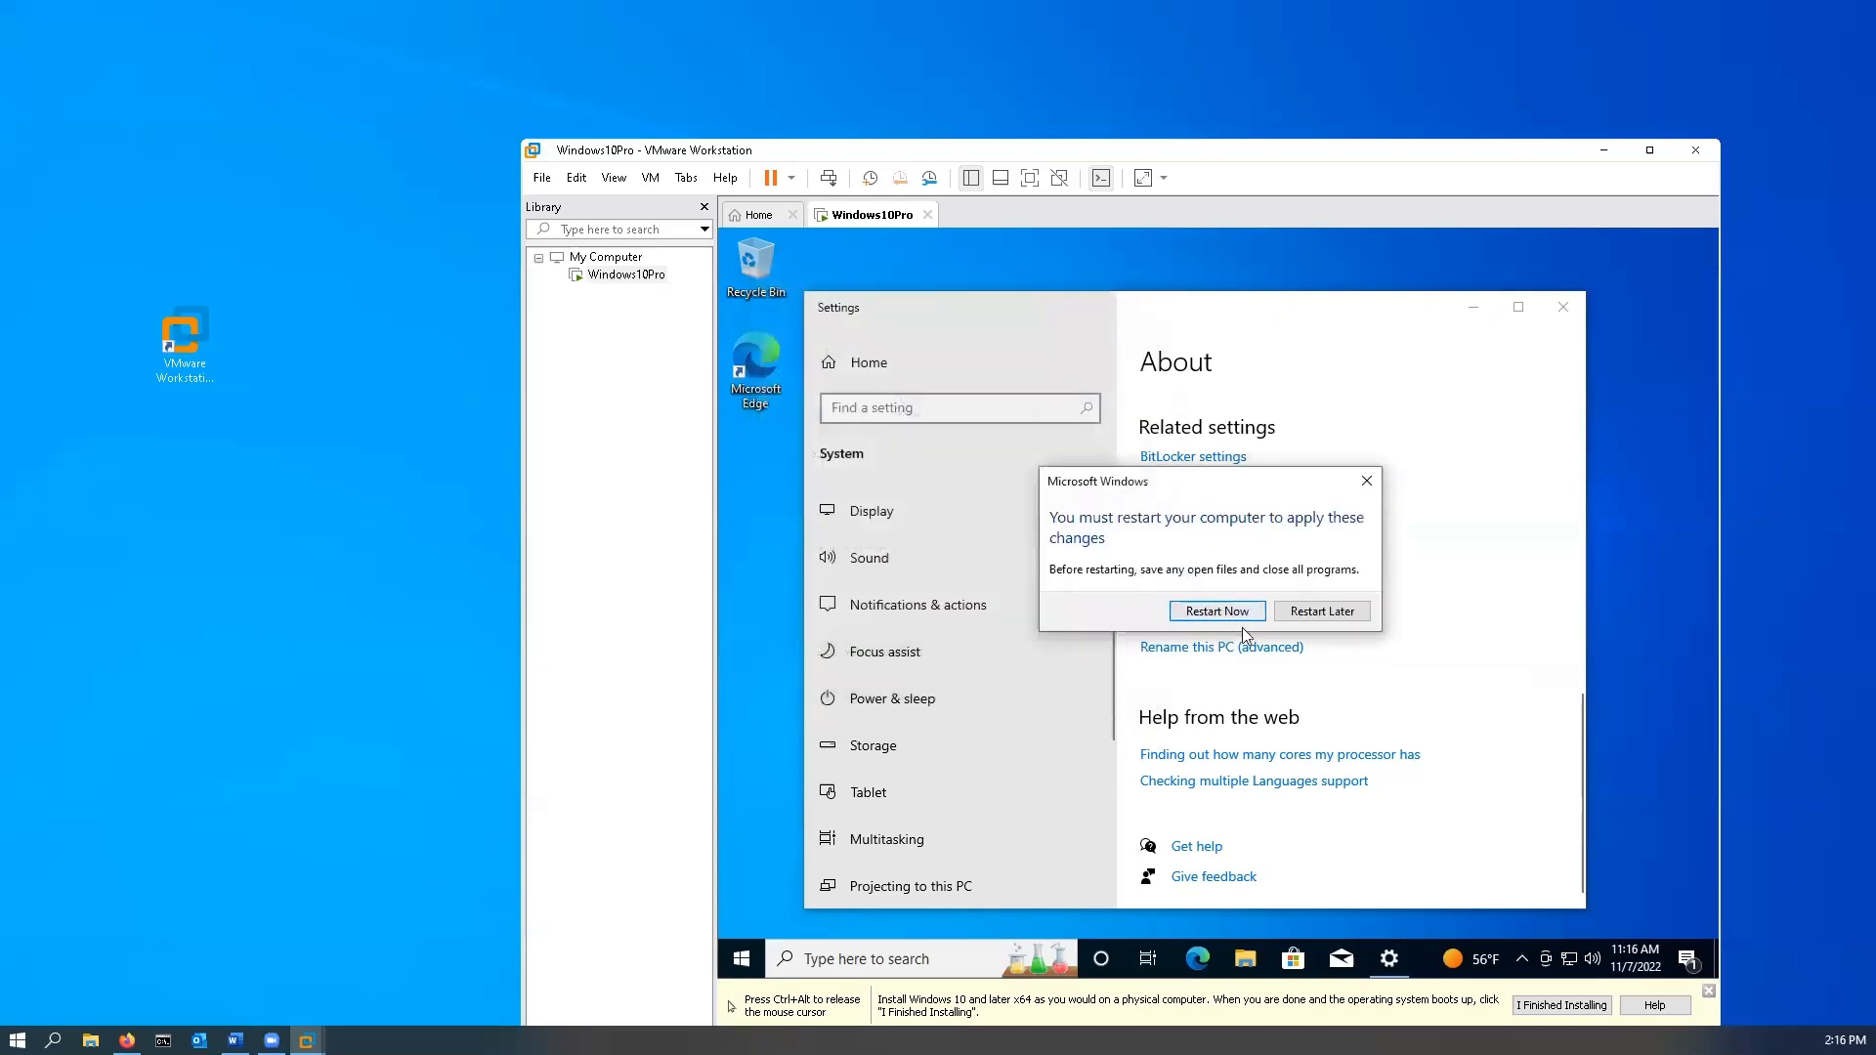
pyautogui.click(1217, 612)
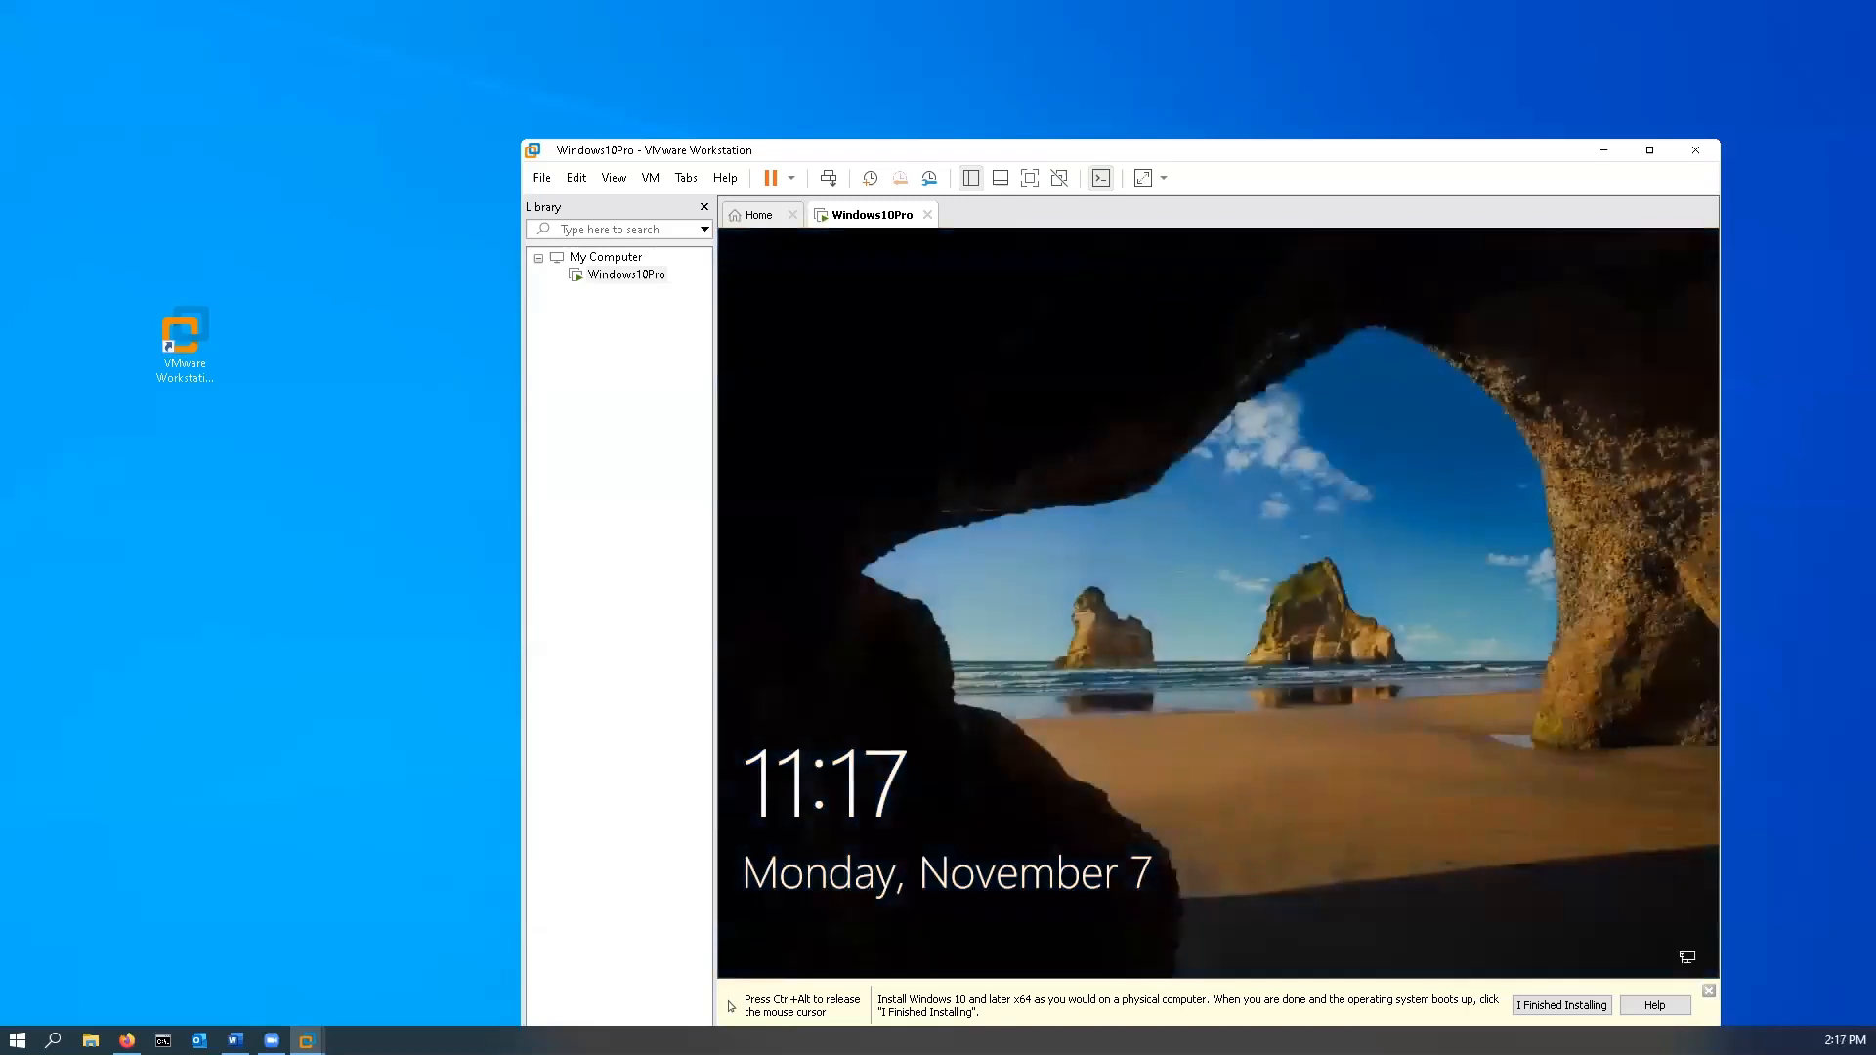
# - Sign in to the Student account on the lock screen with the account password
pyautogui.click(1038, 500)
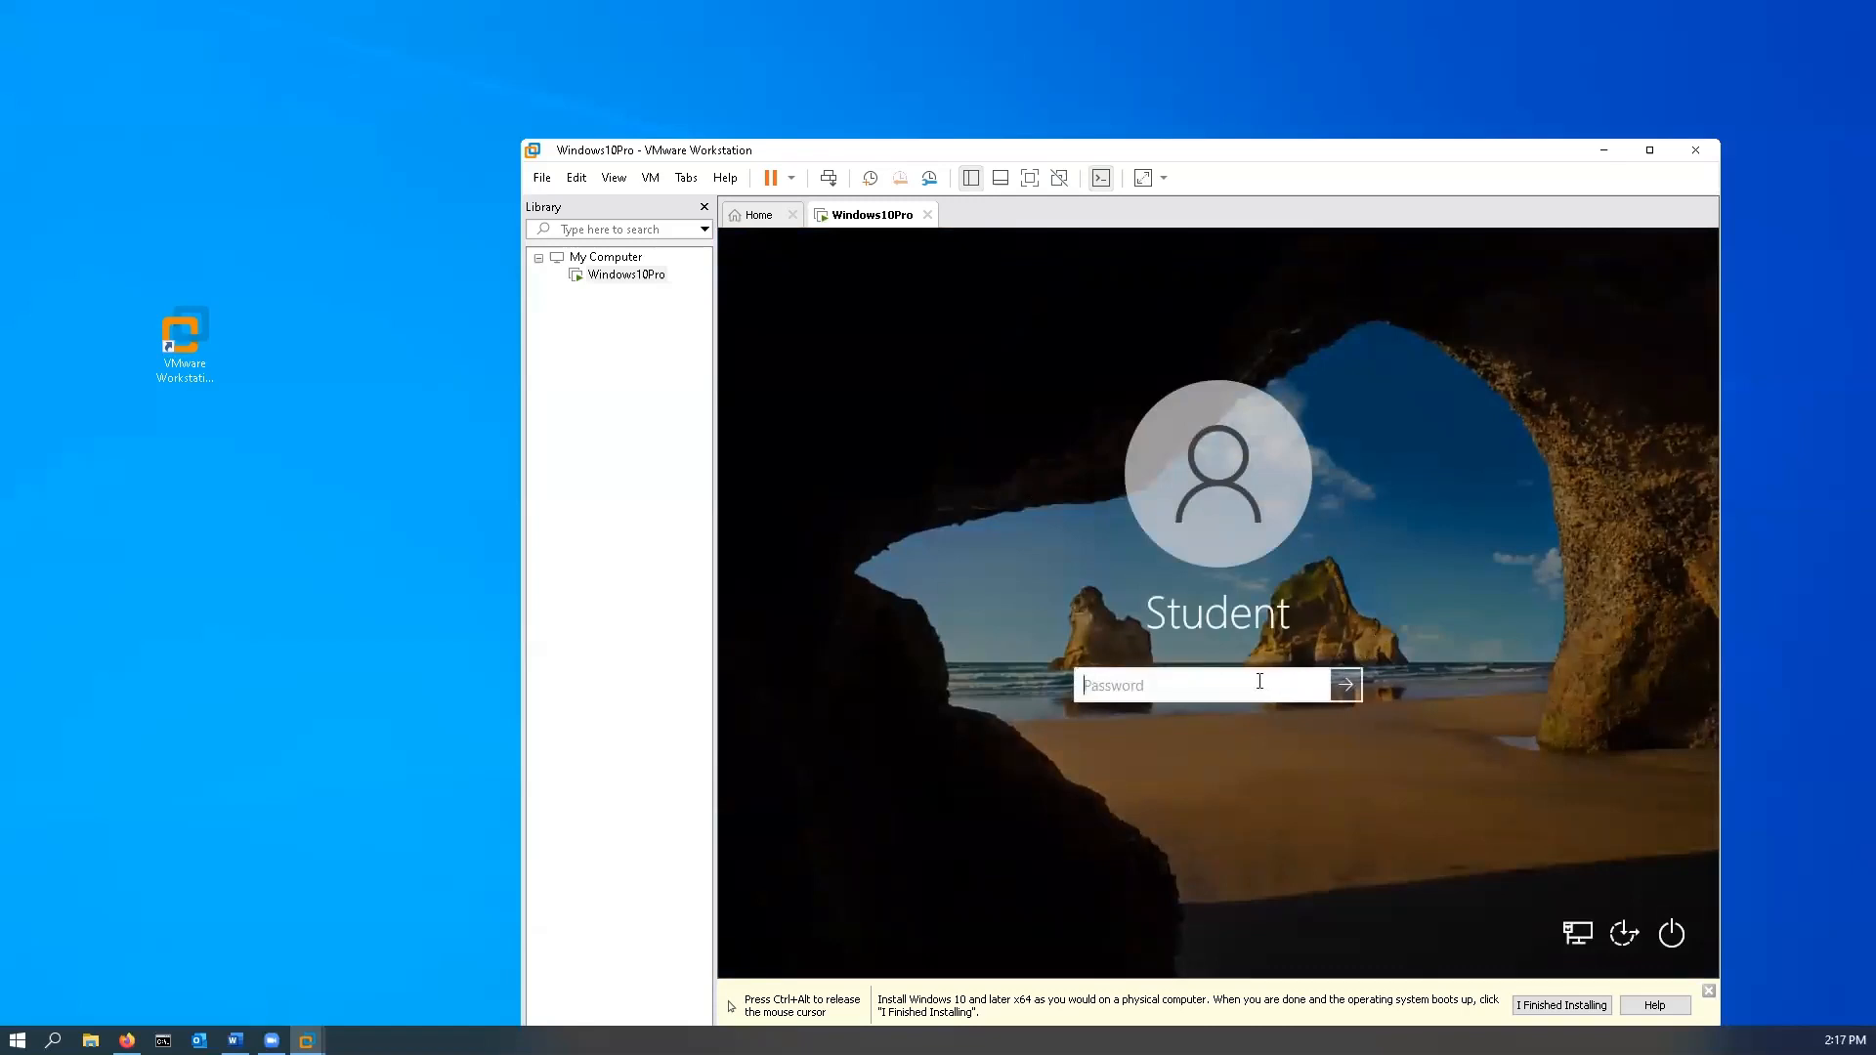
pyautogui.write('••••••••••')
pyautogui.press('Return')
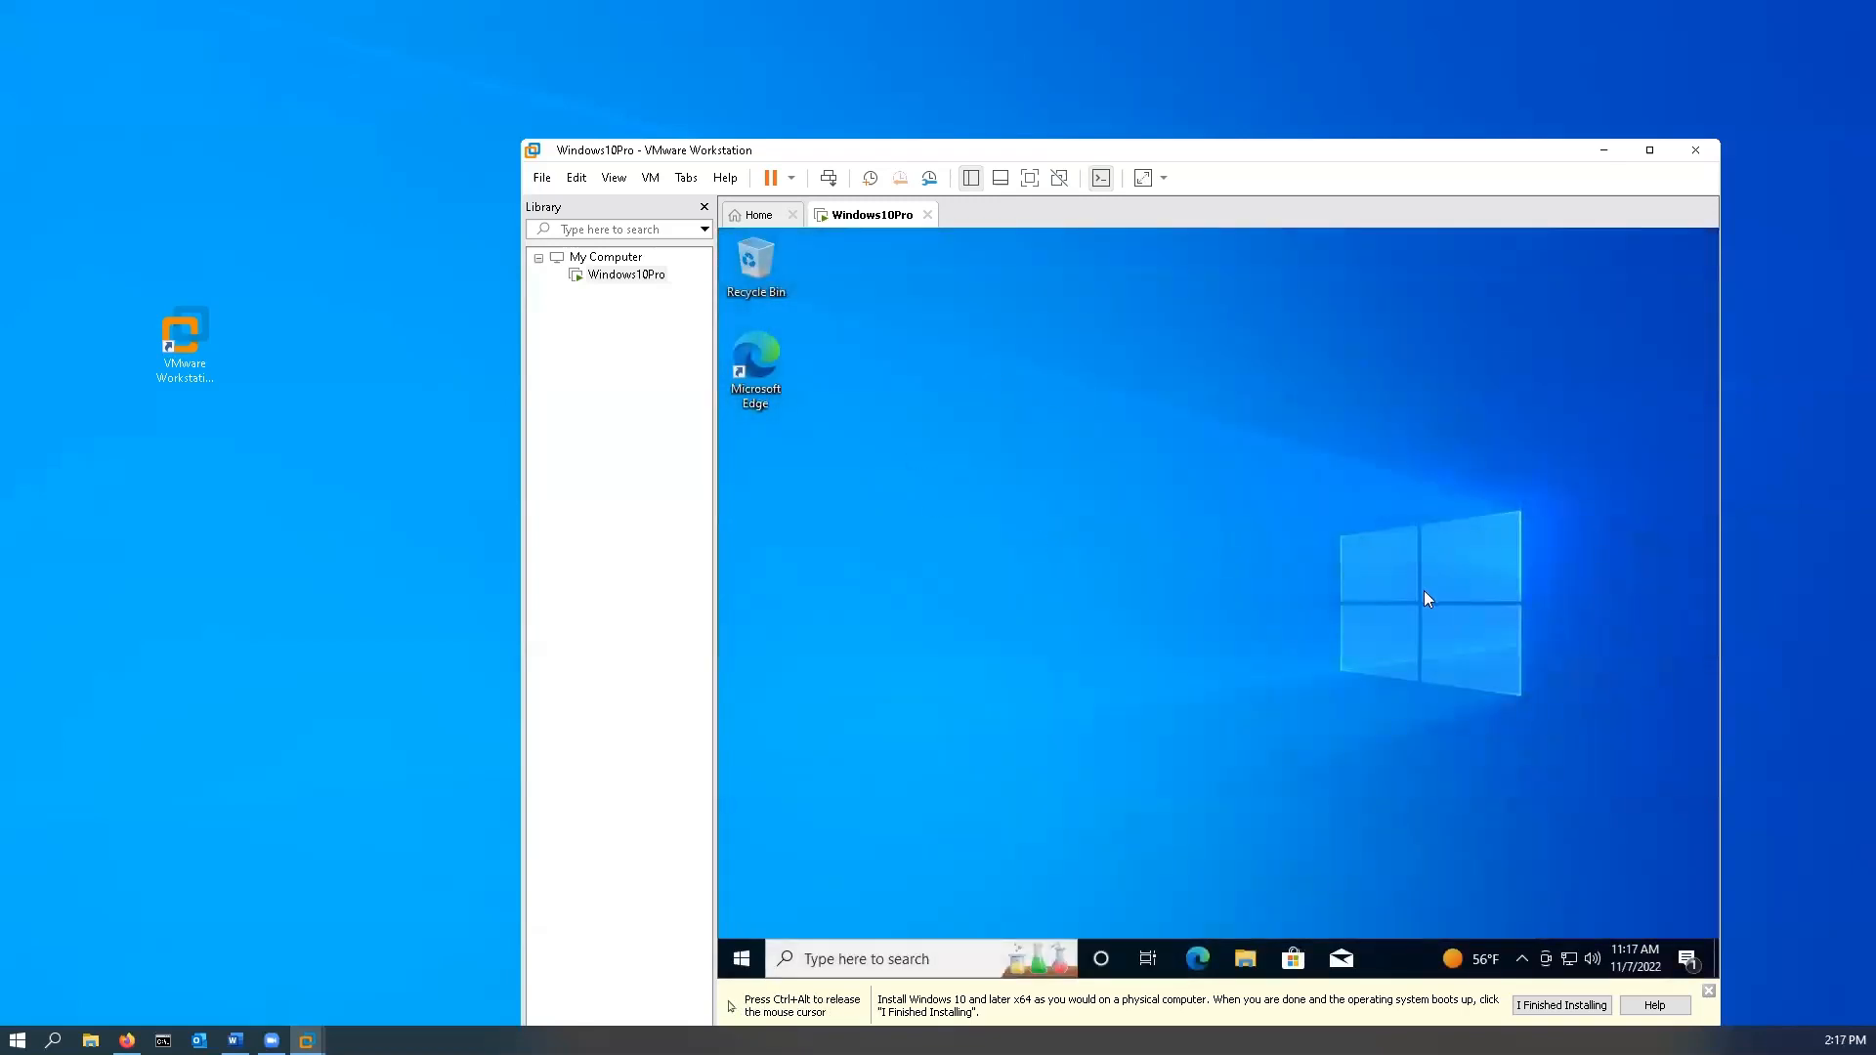
# - Check on the System About page that the device name reads DrKiddWin10
pyautogui.rightClick(753, 963)
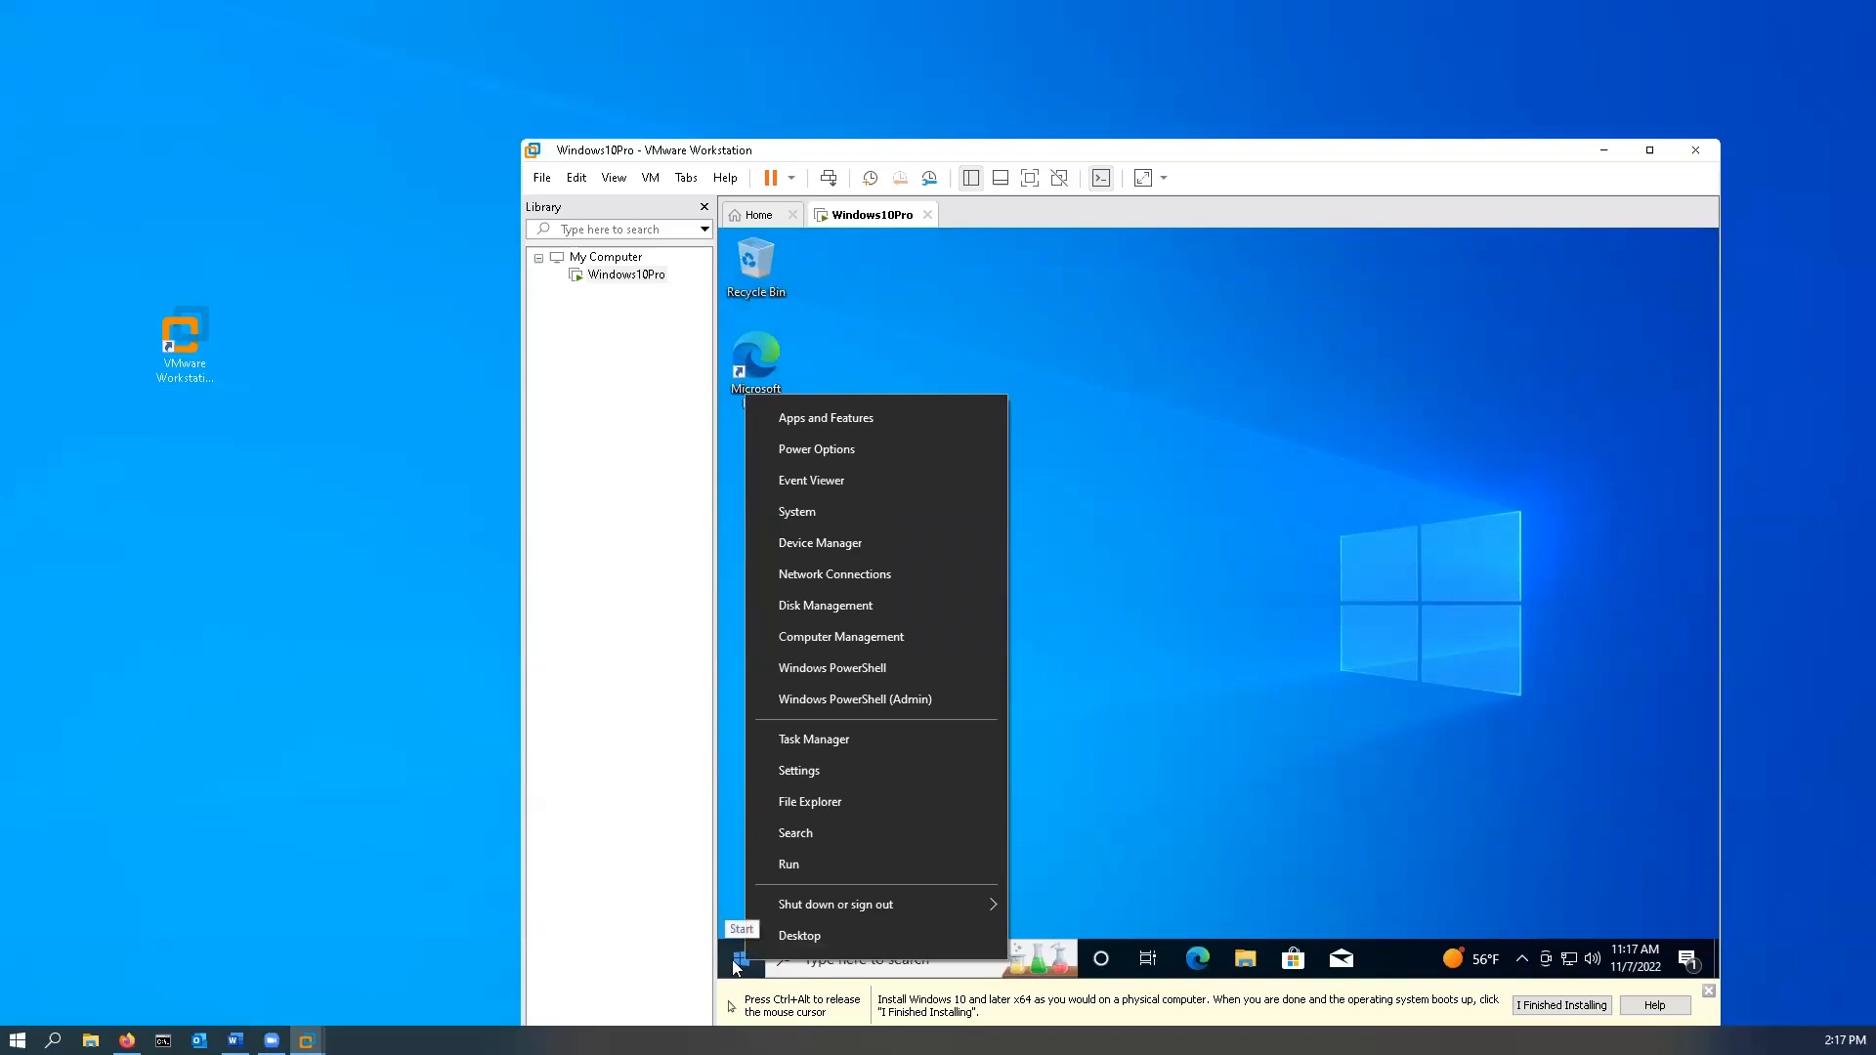
pyautogui.click(856, 513)
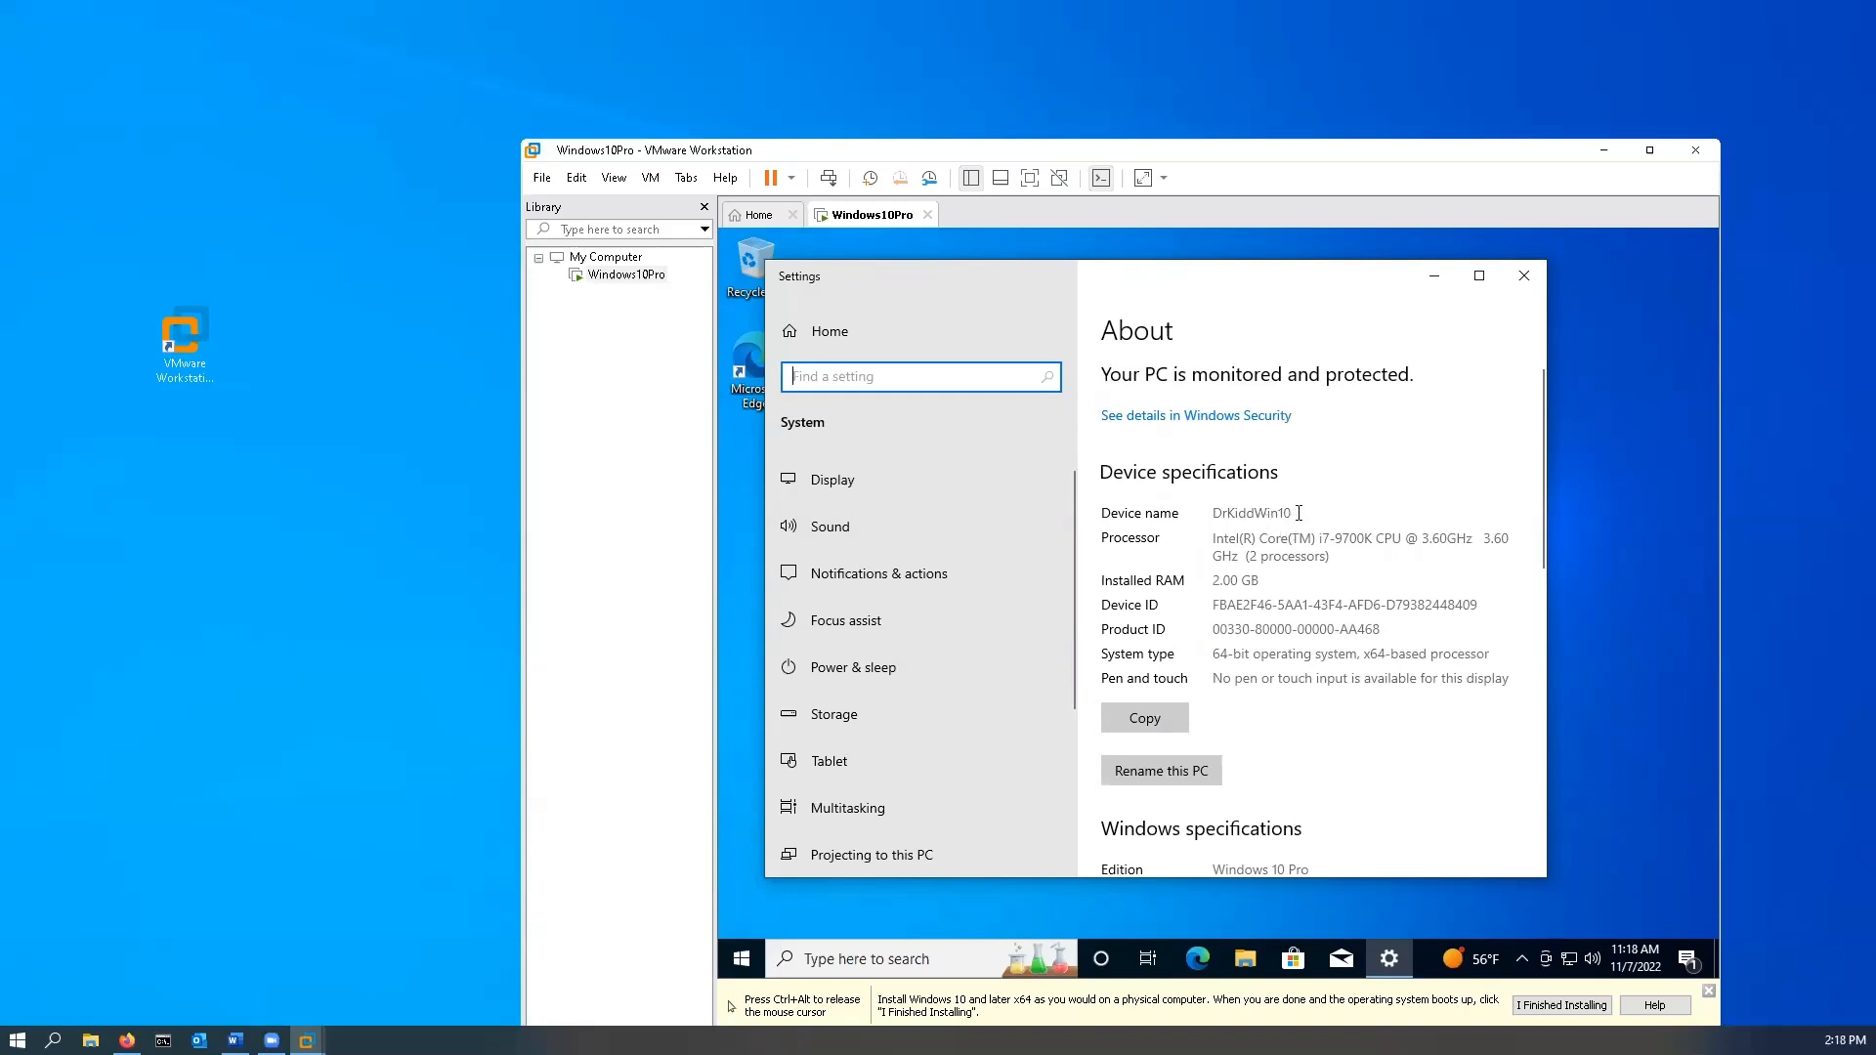
pyautogui.scroll(-2, 1329, 616)
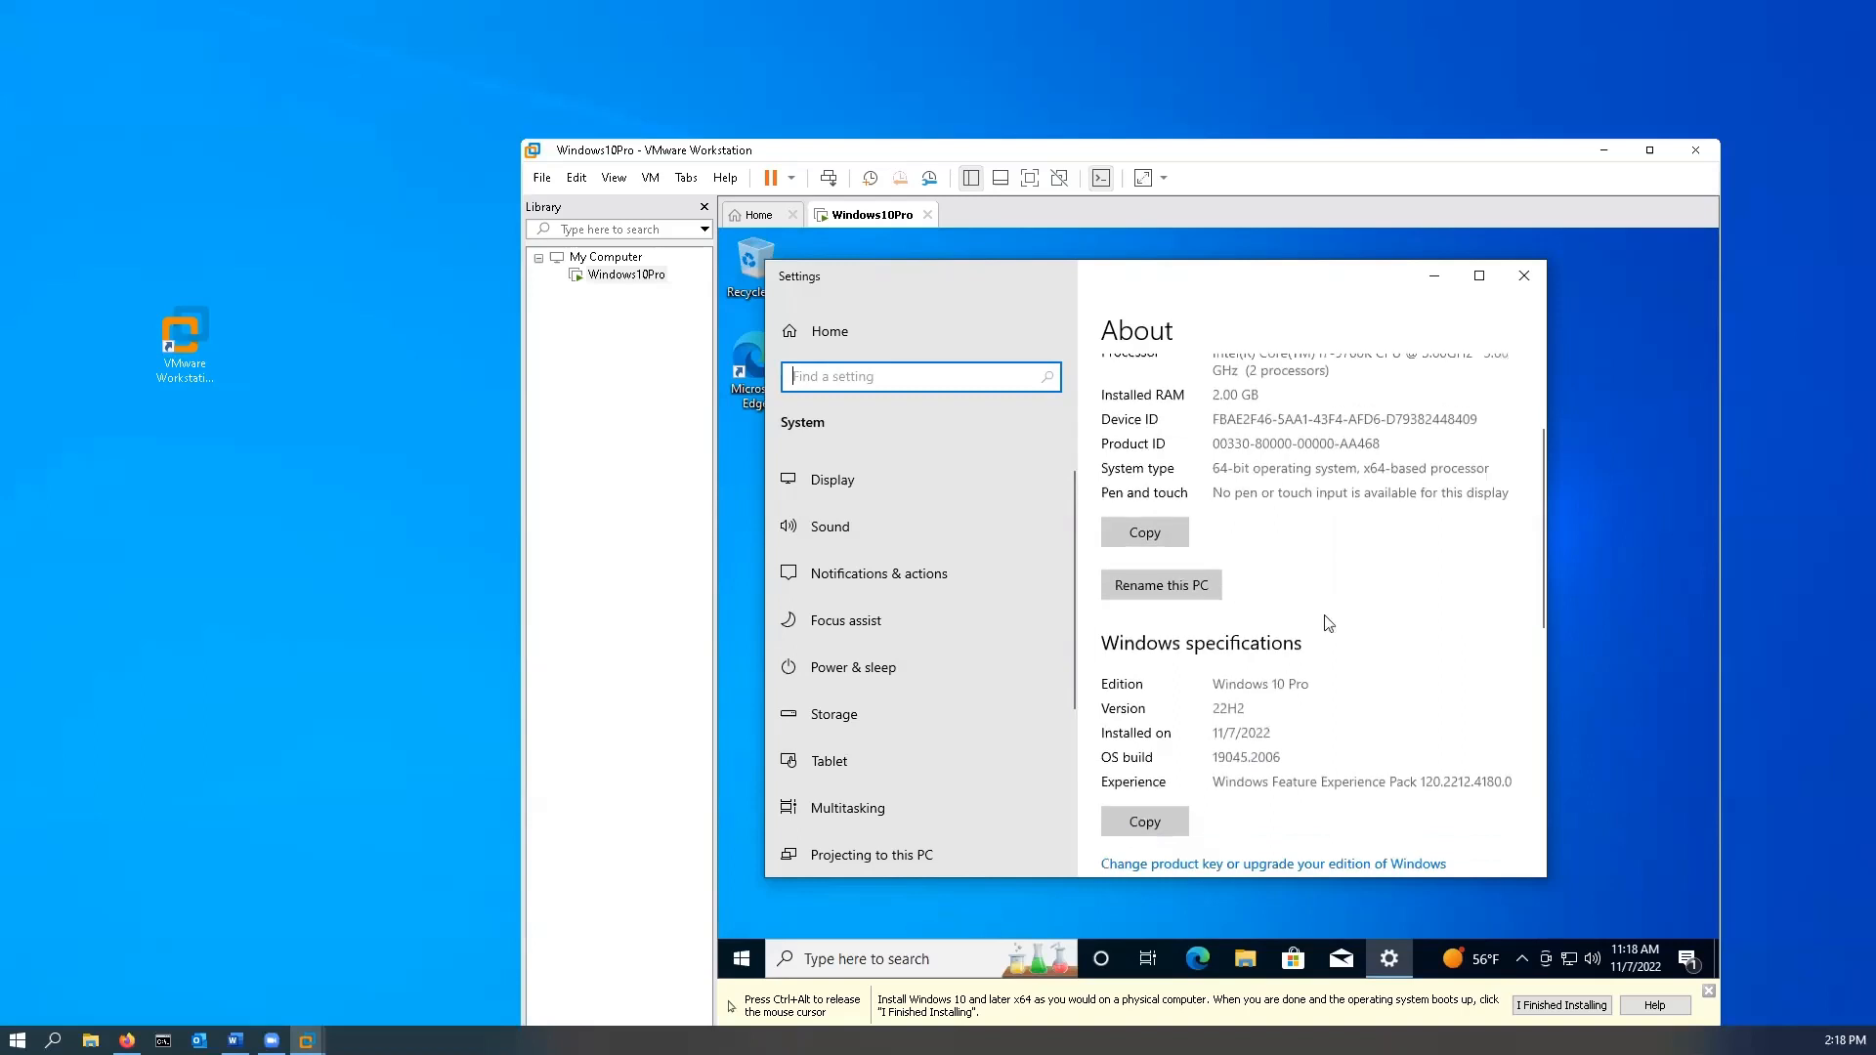
pyautogui.scroll(-6, 1329, 622)
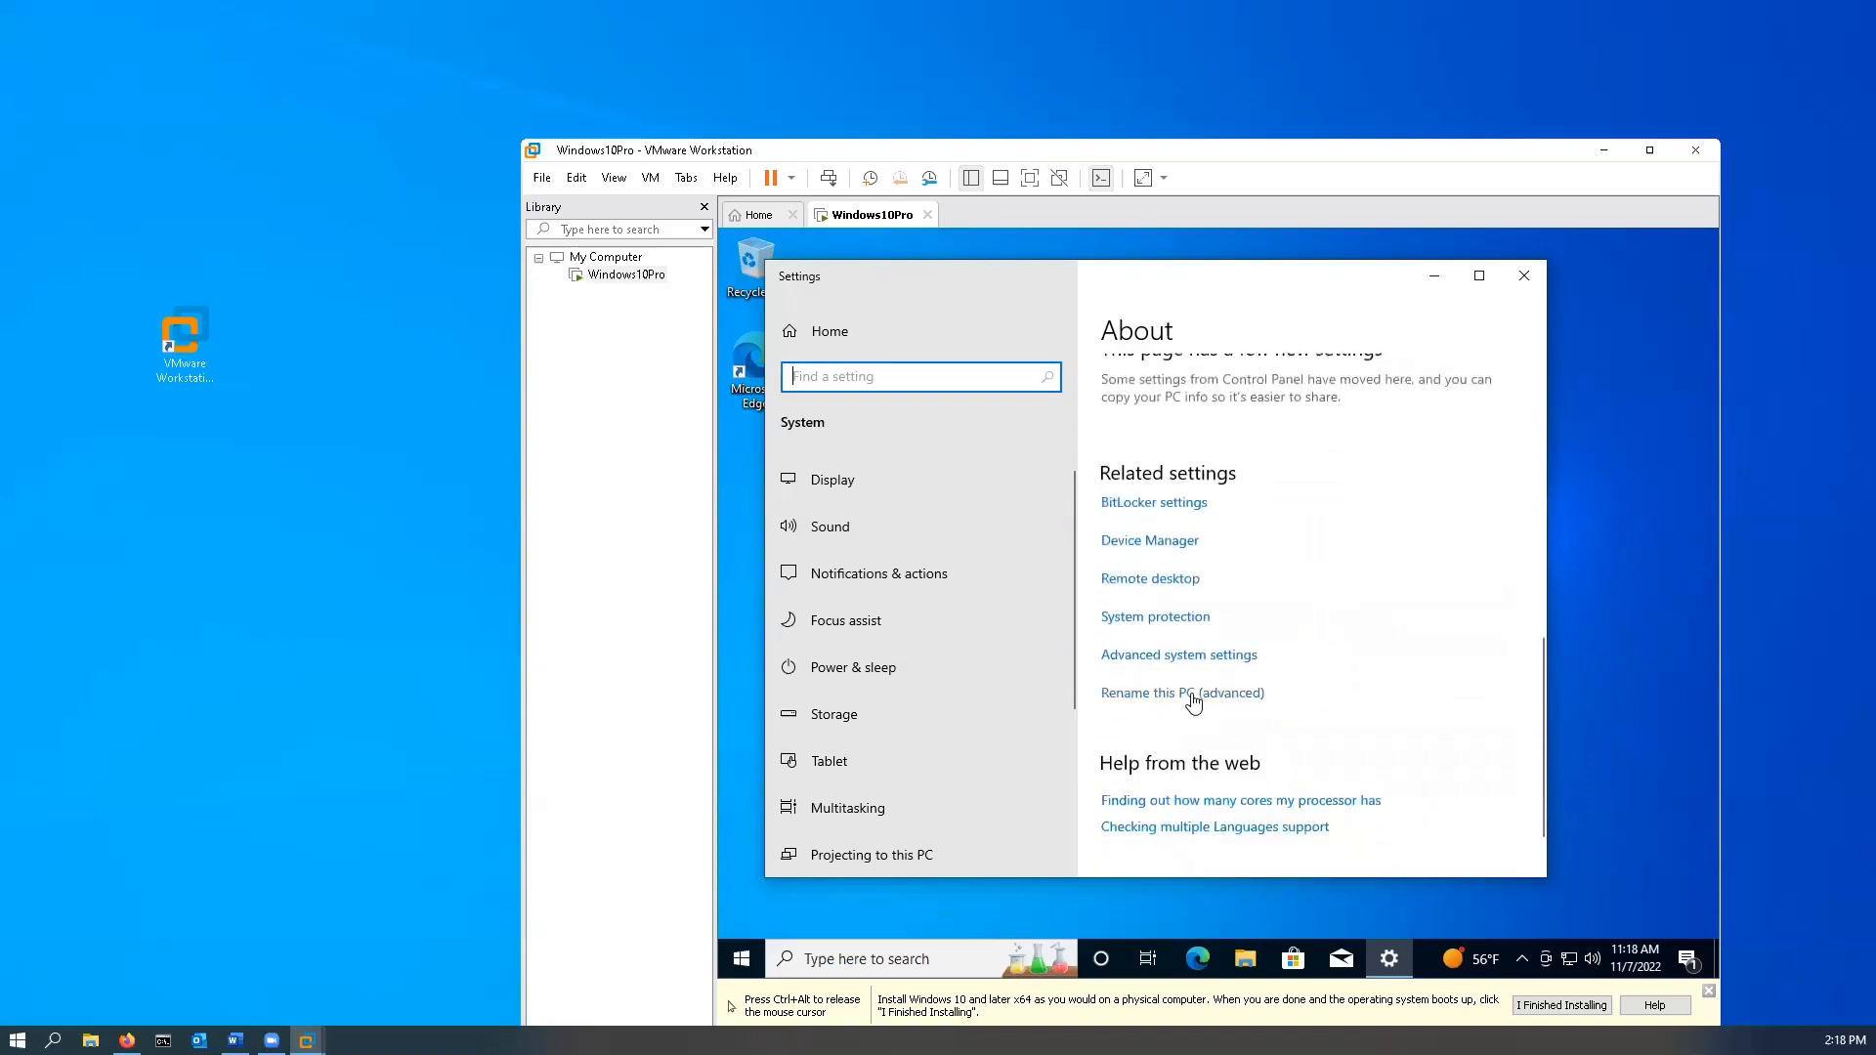
# - Confirm workgroup TI138 in System Properties, then close it and the Settings window
pyautogui.click(1194, 695)
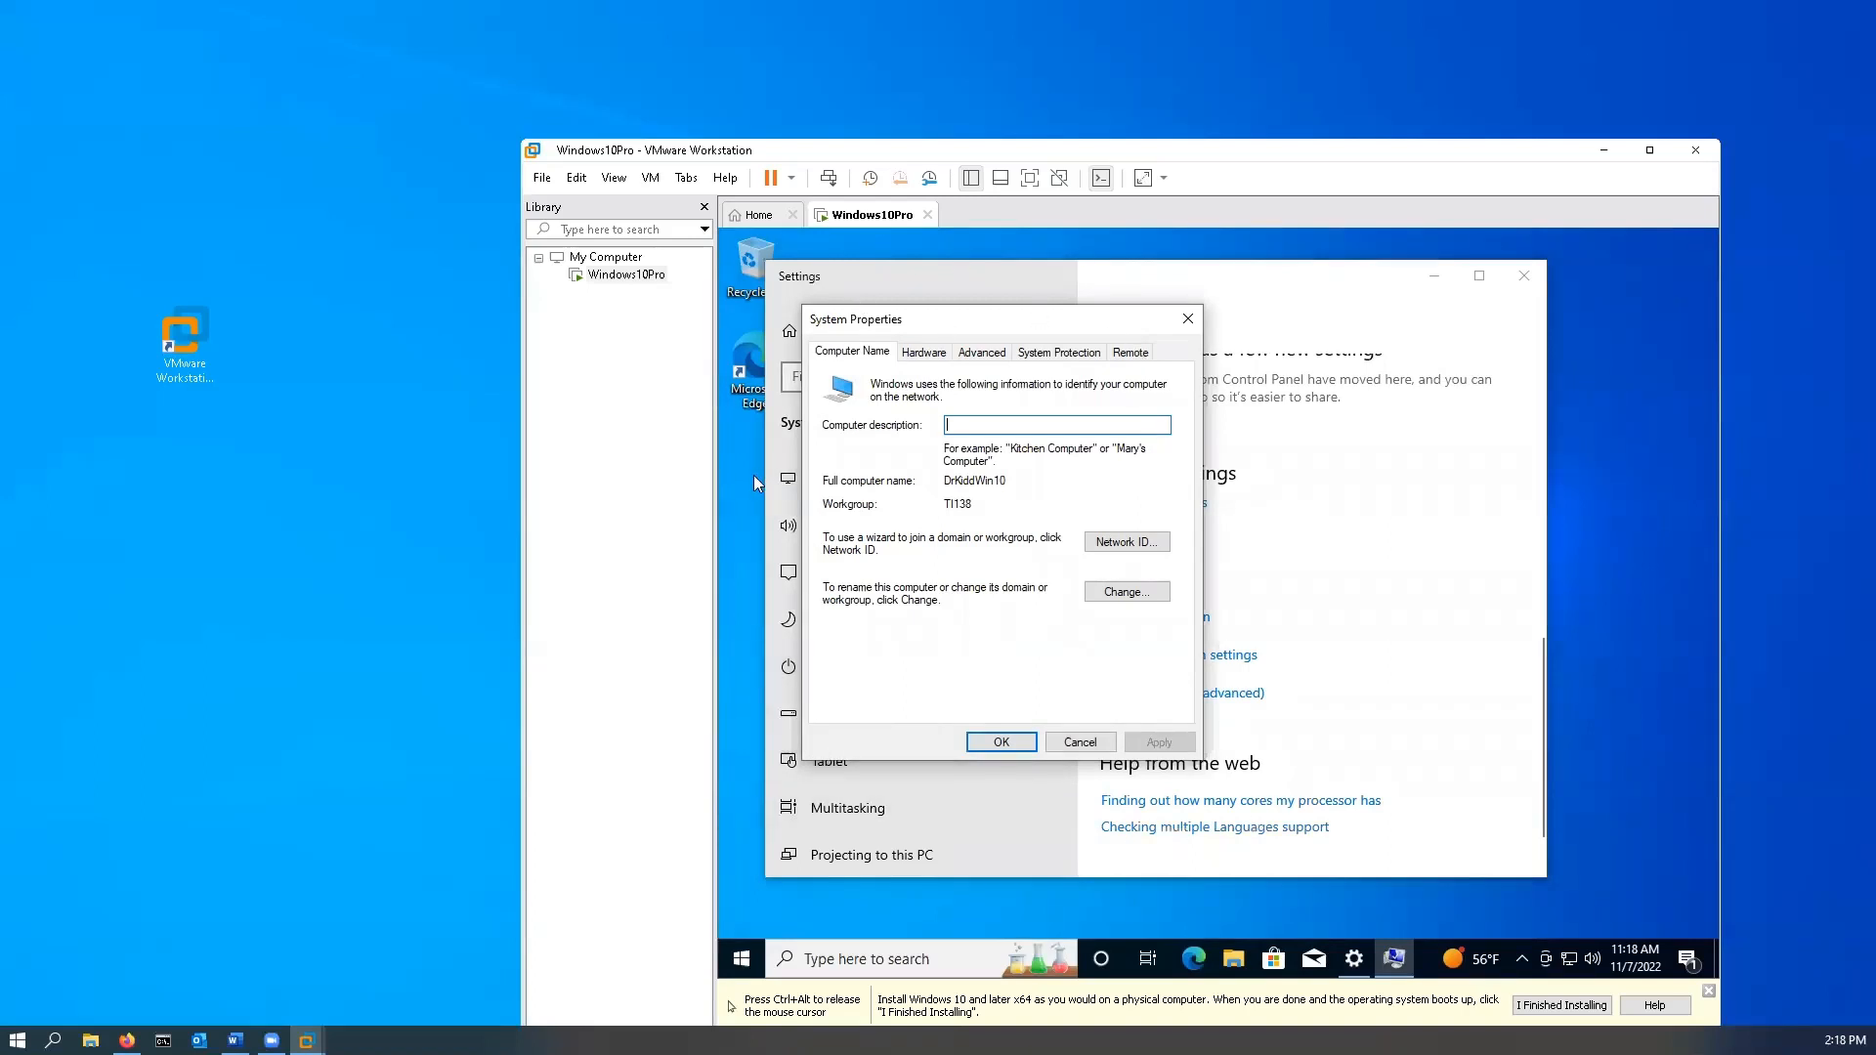
pyautogui.hotkey('ctrl', 'alt')
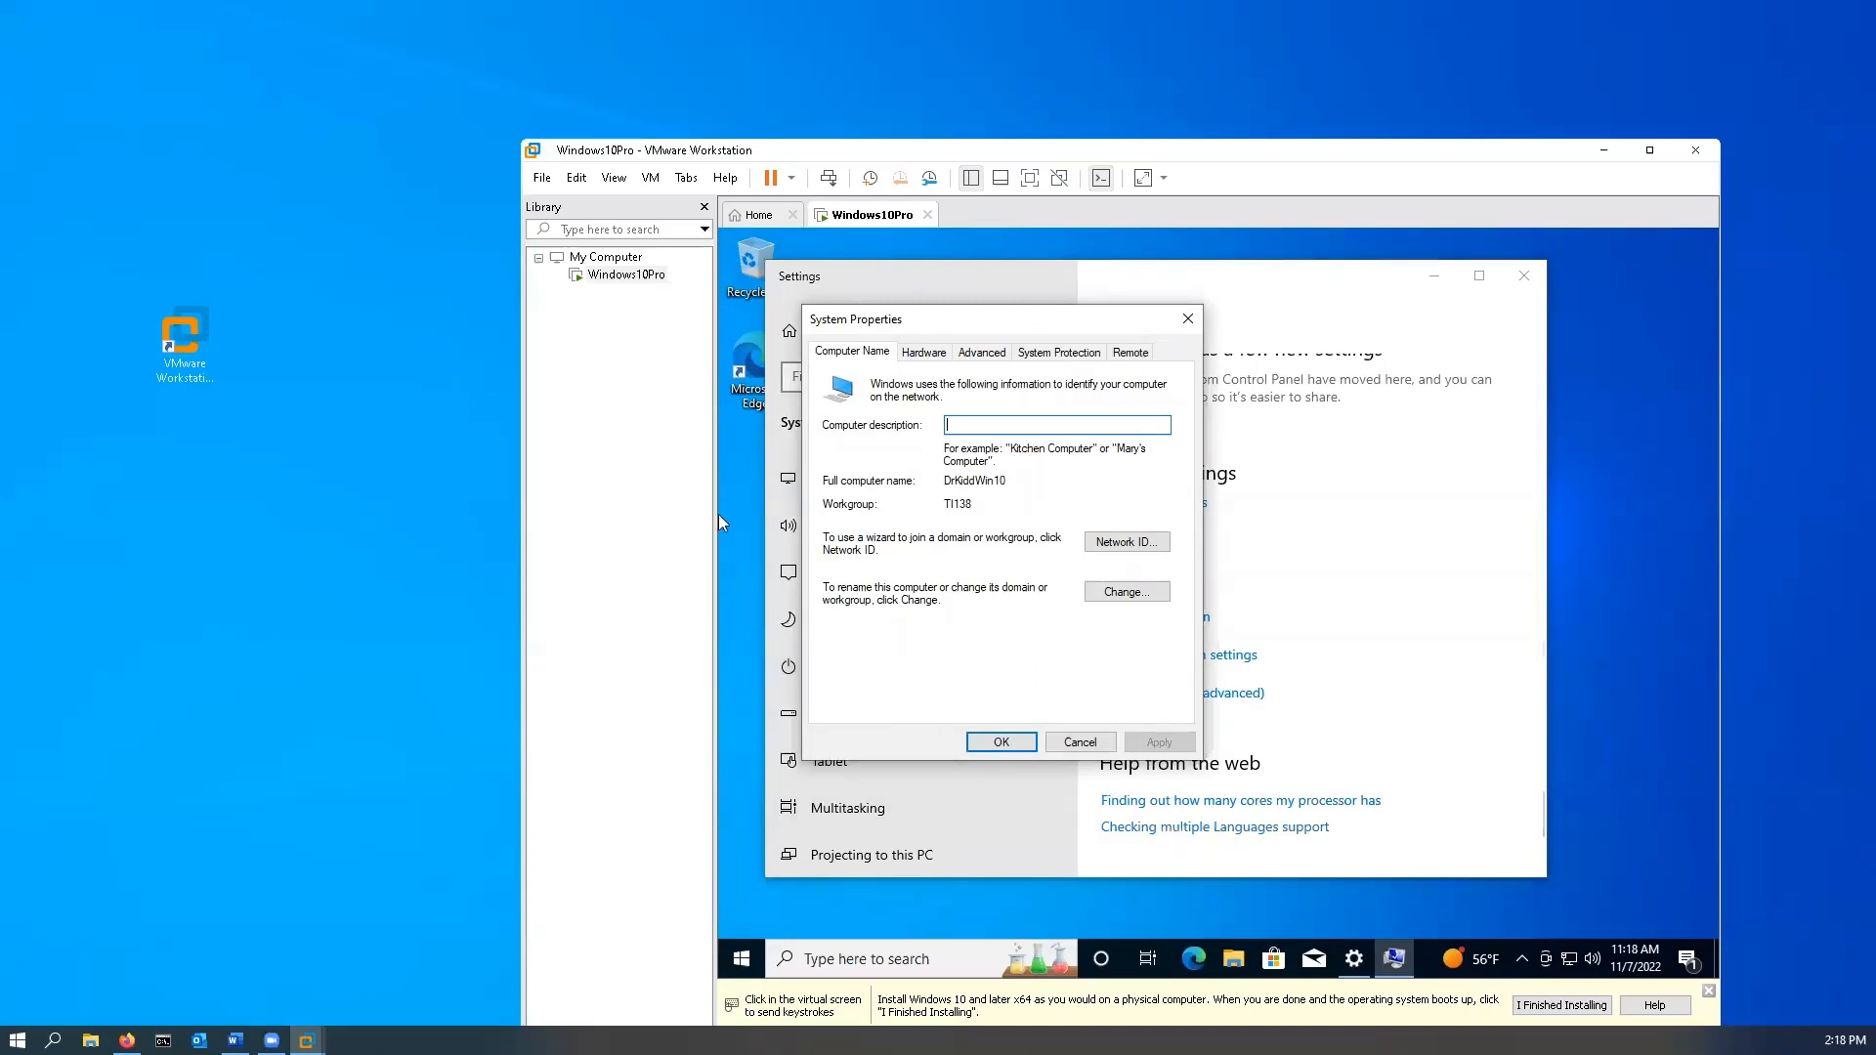
pyautogui.click(721, 515)
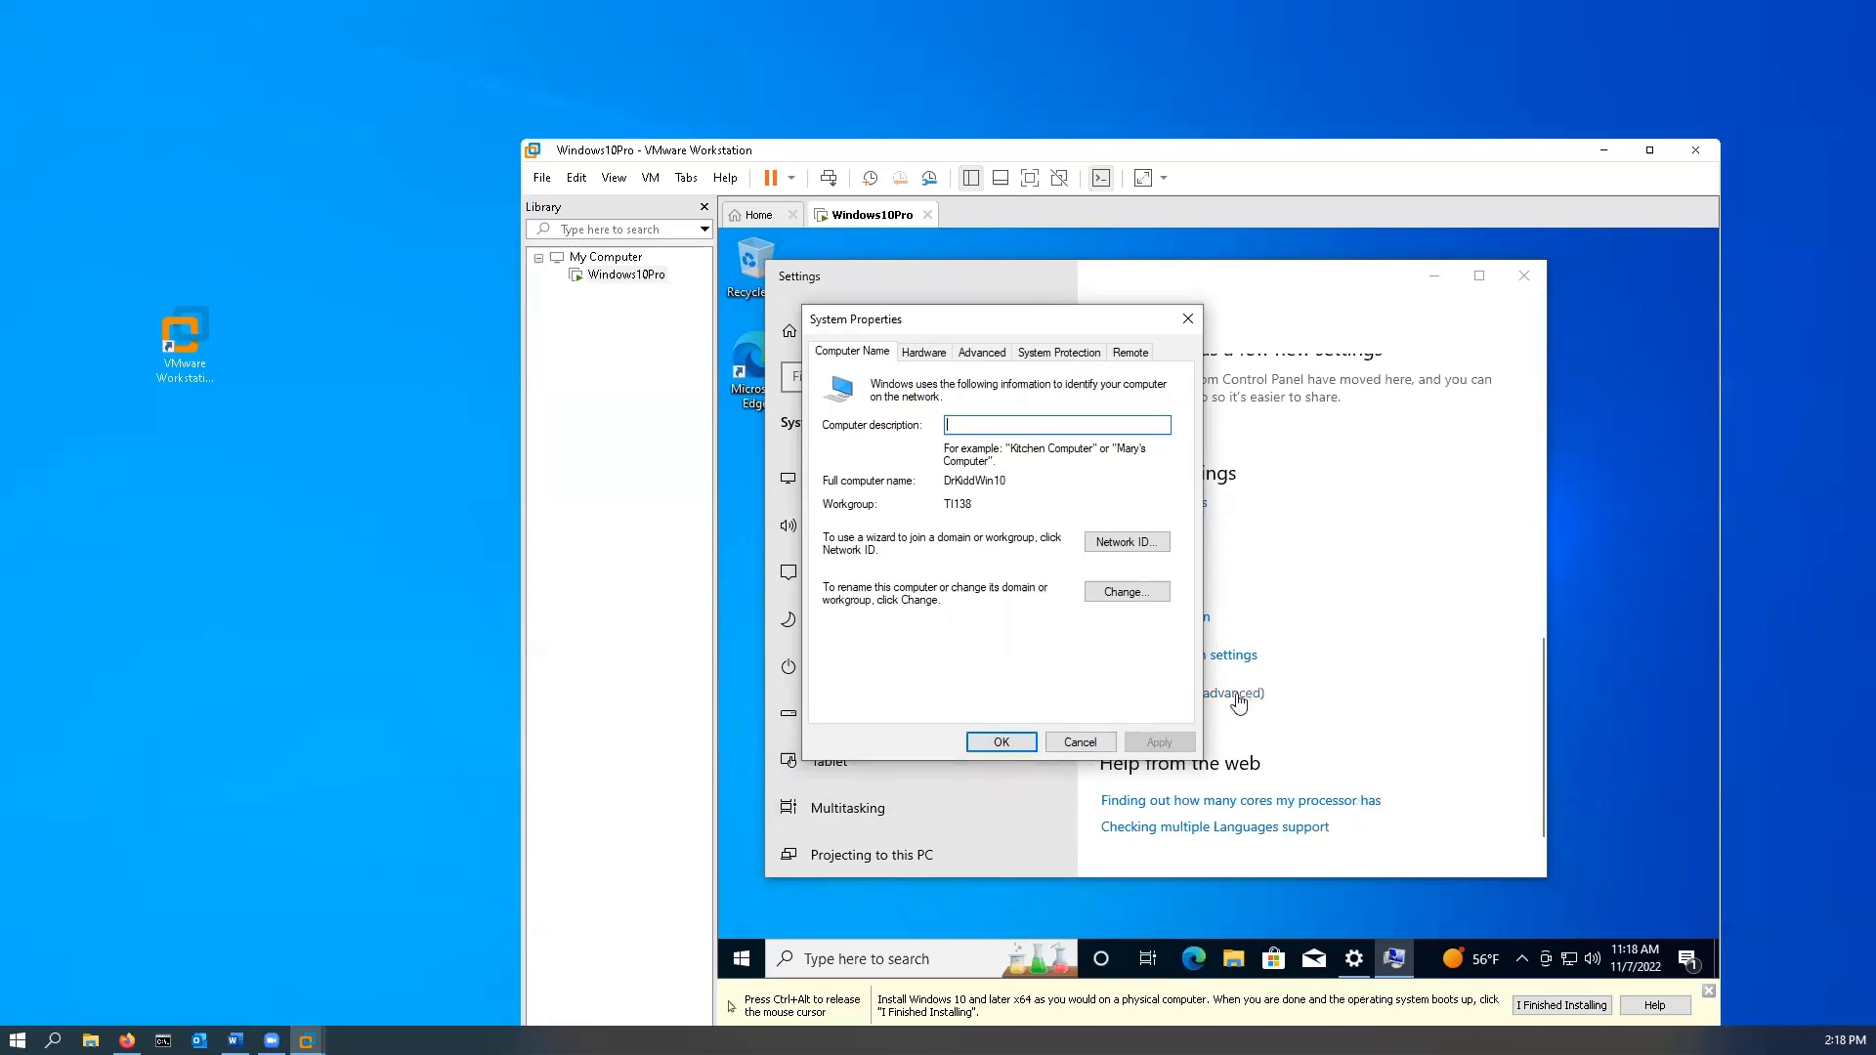
pyautogui.click(989, 743)
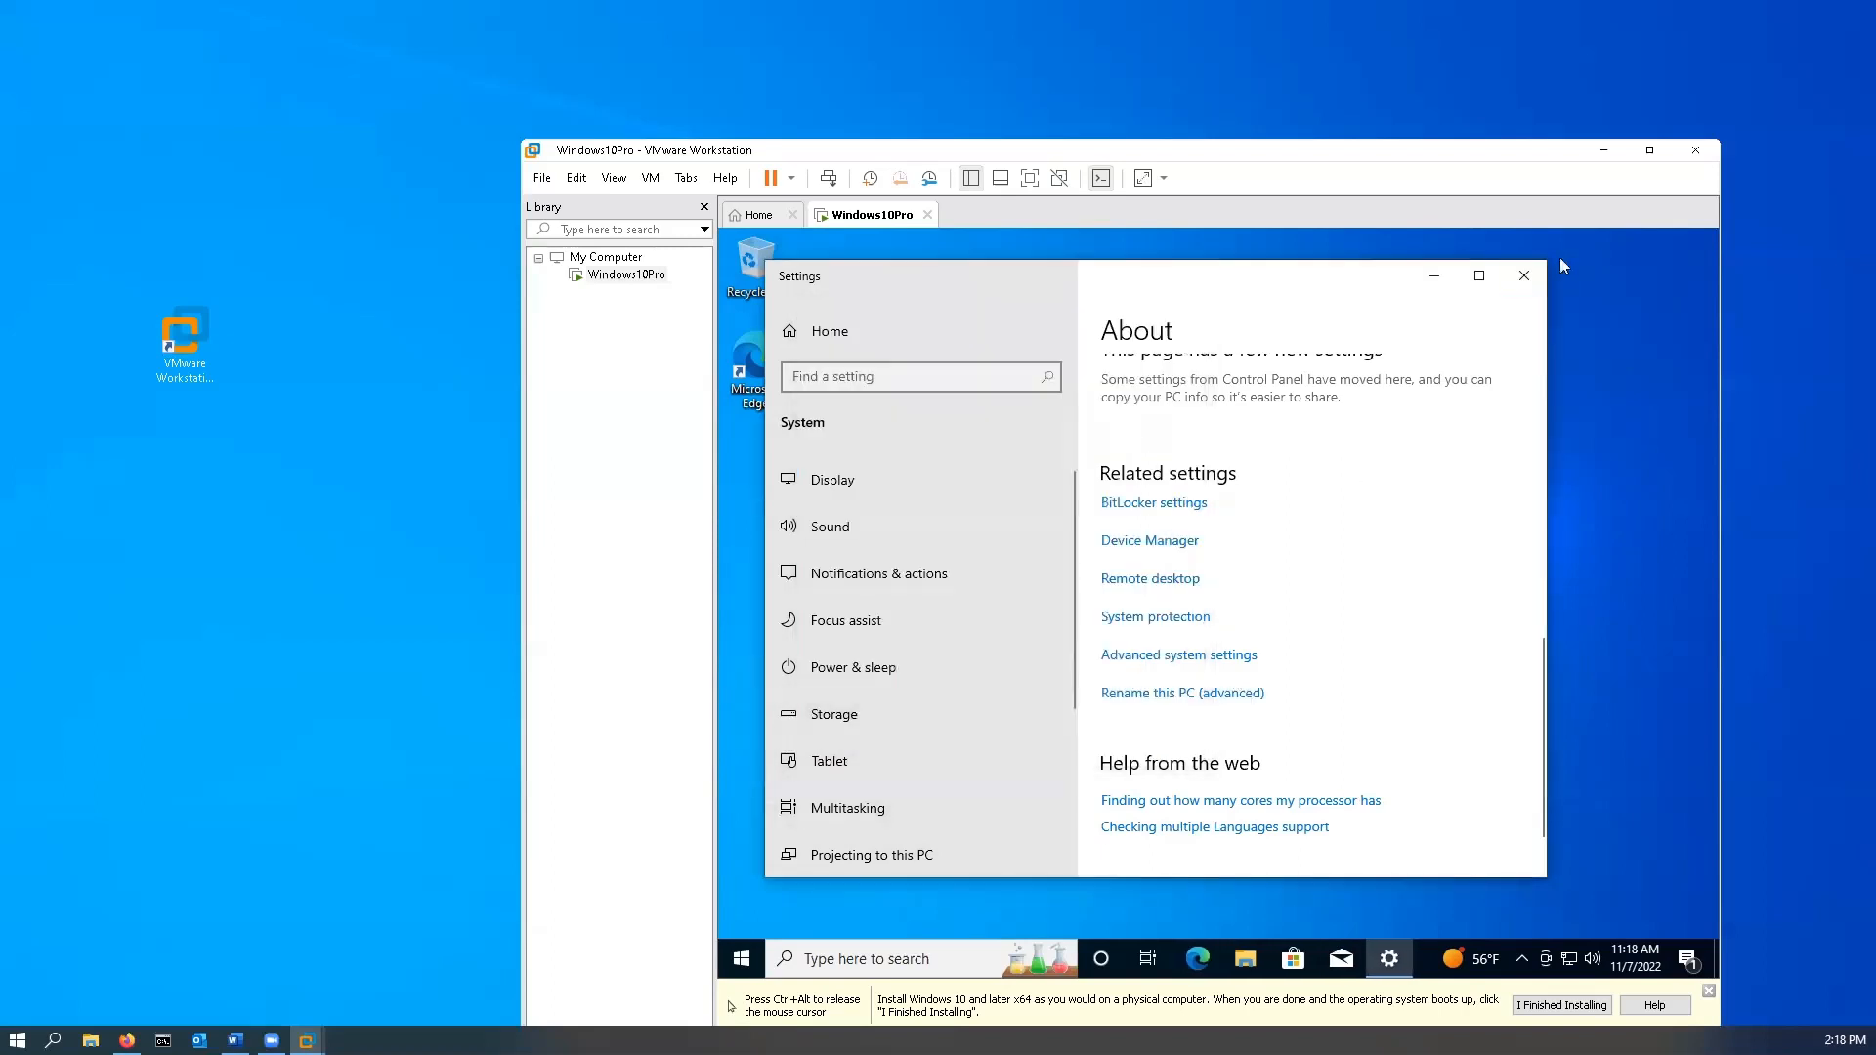
pyautogui.click(1527, 275)
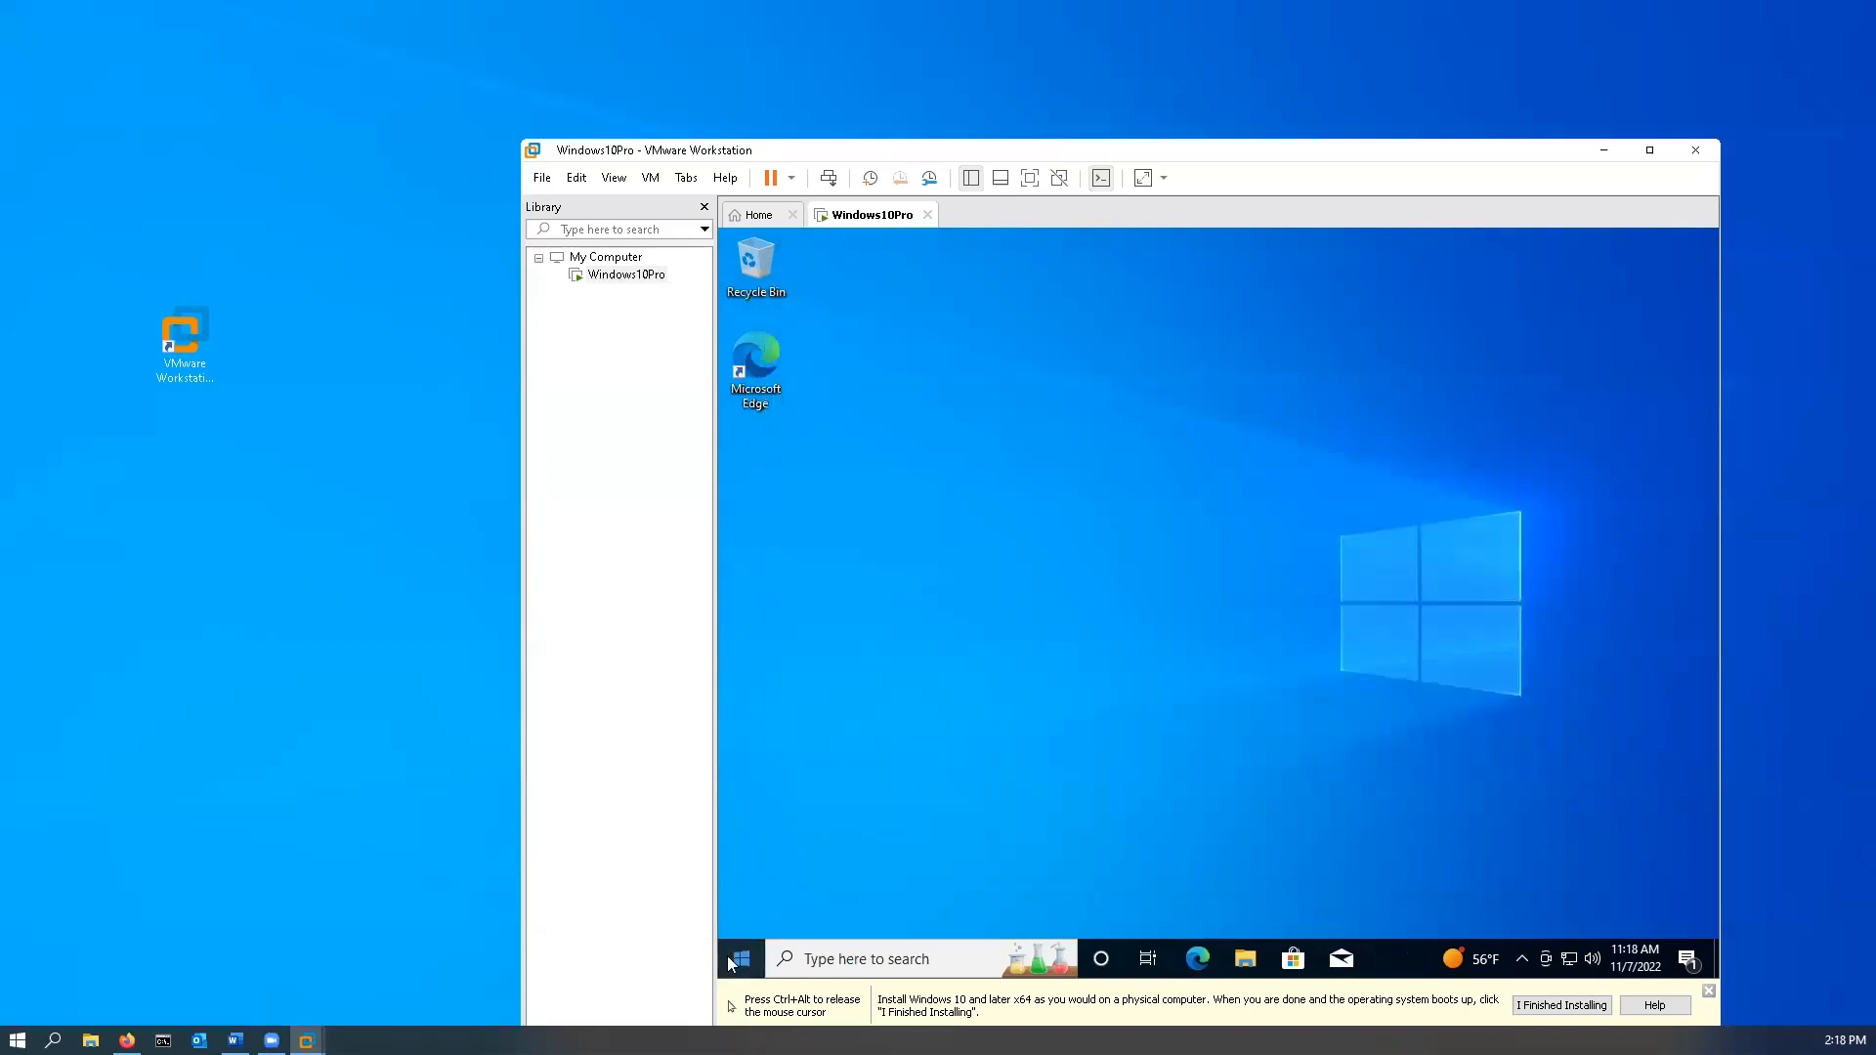
# - Shut down the Windows10Pro guest from its Start menu power options
pyautogui.click(735, 962)
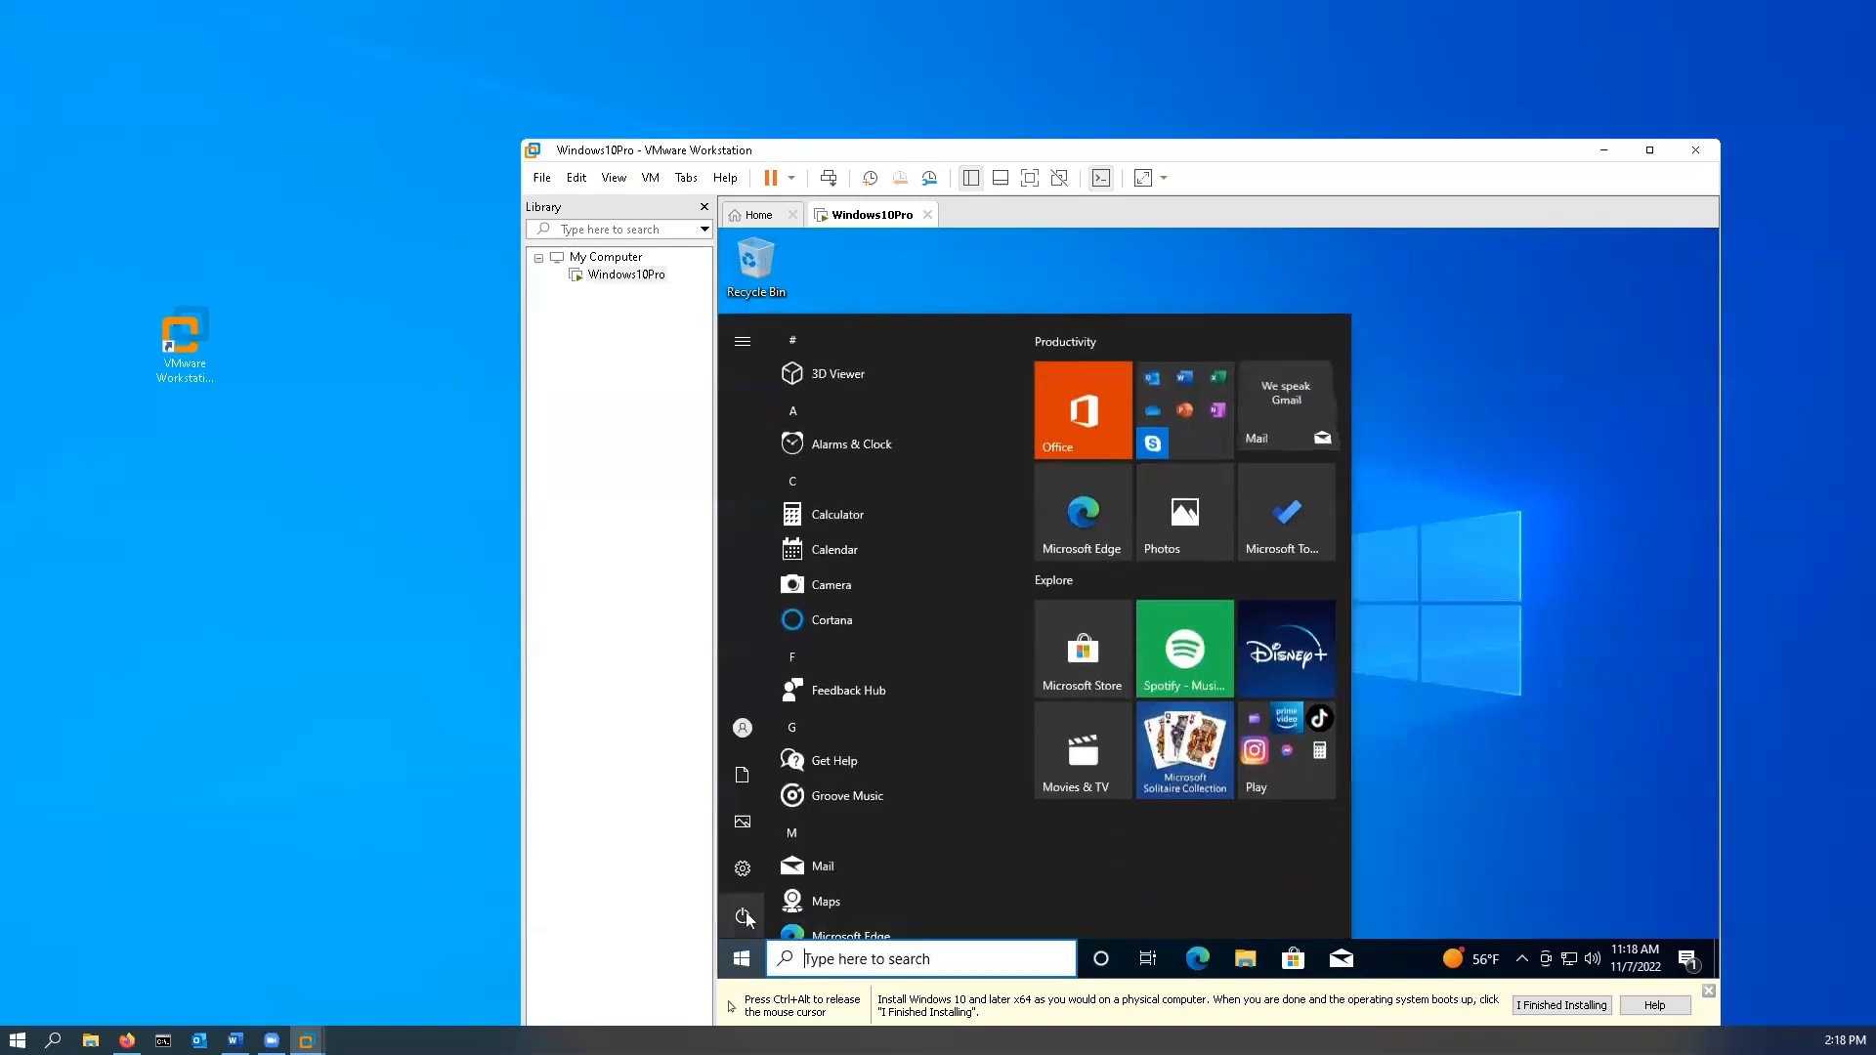
pyautogui.click(743, 916)
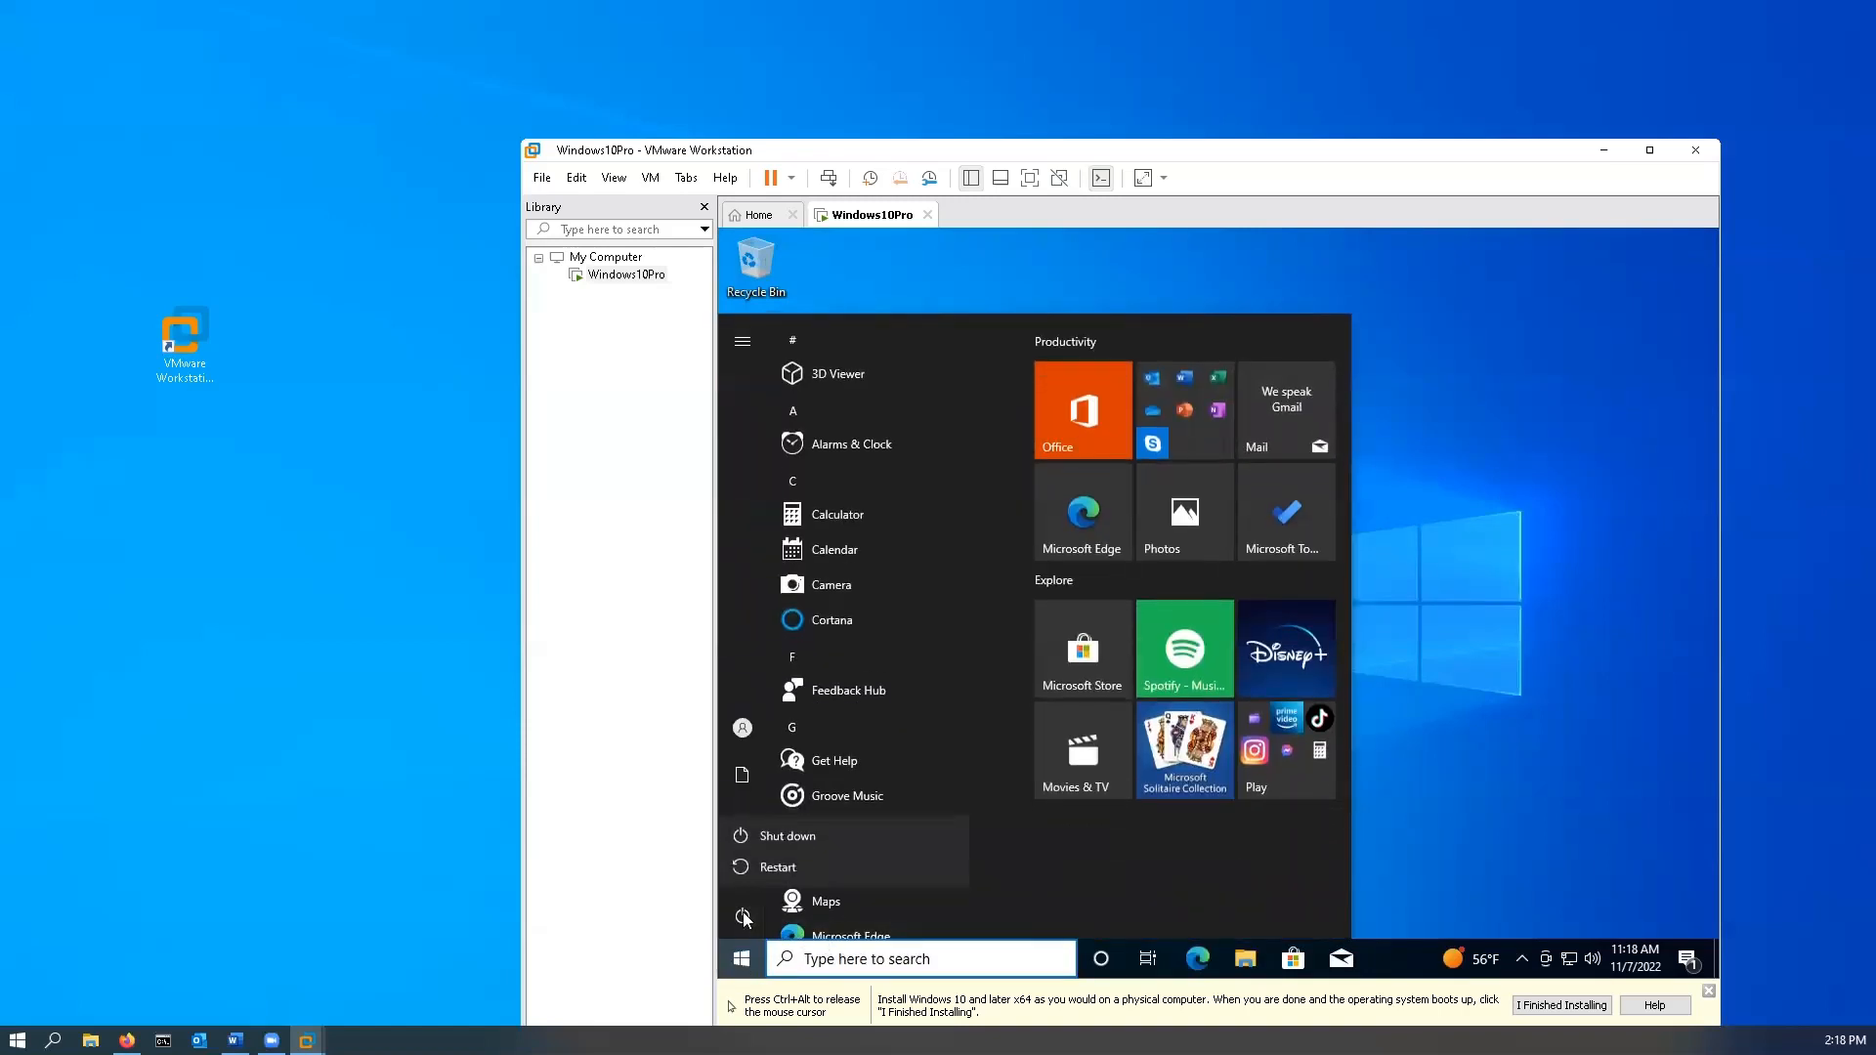
pyautogui.click(807, 839)
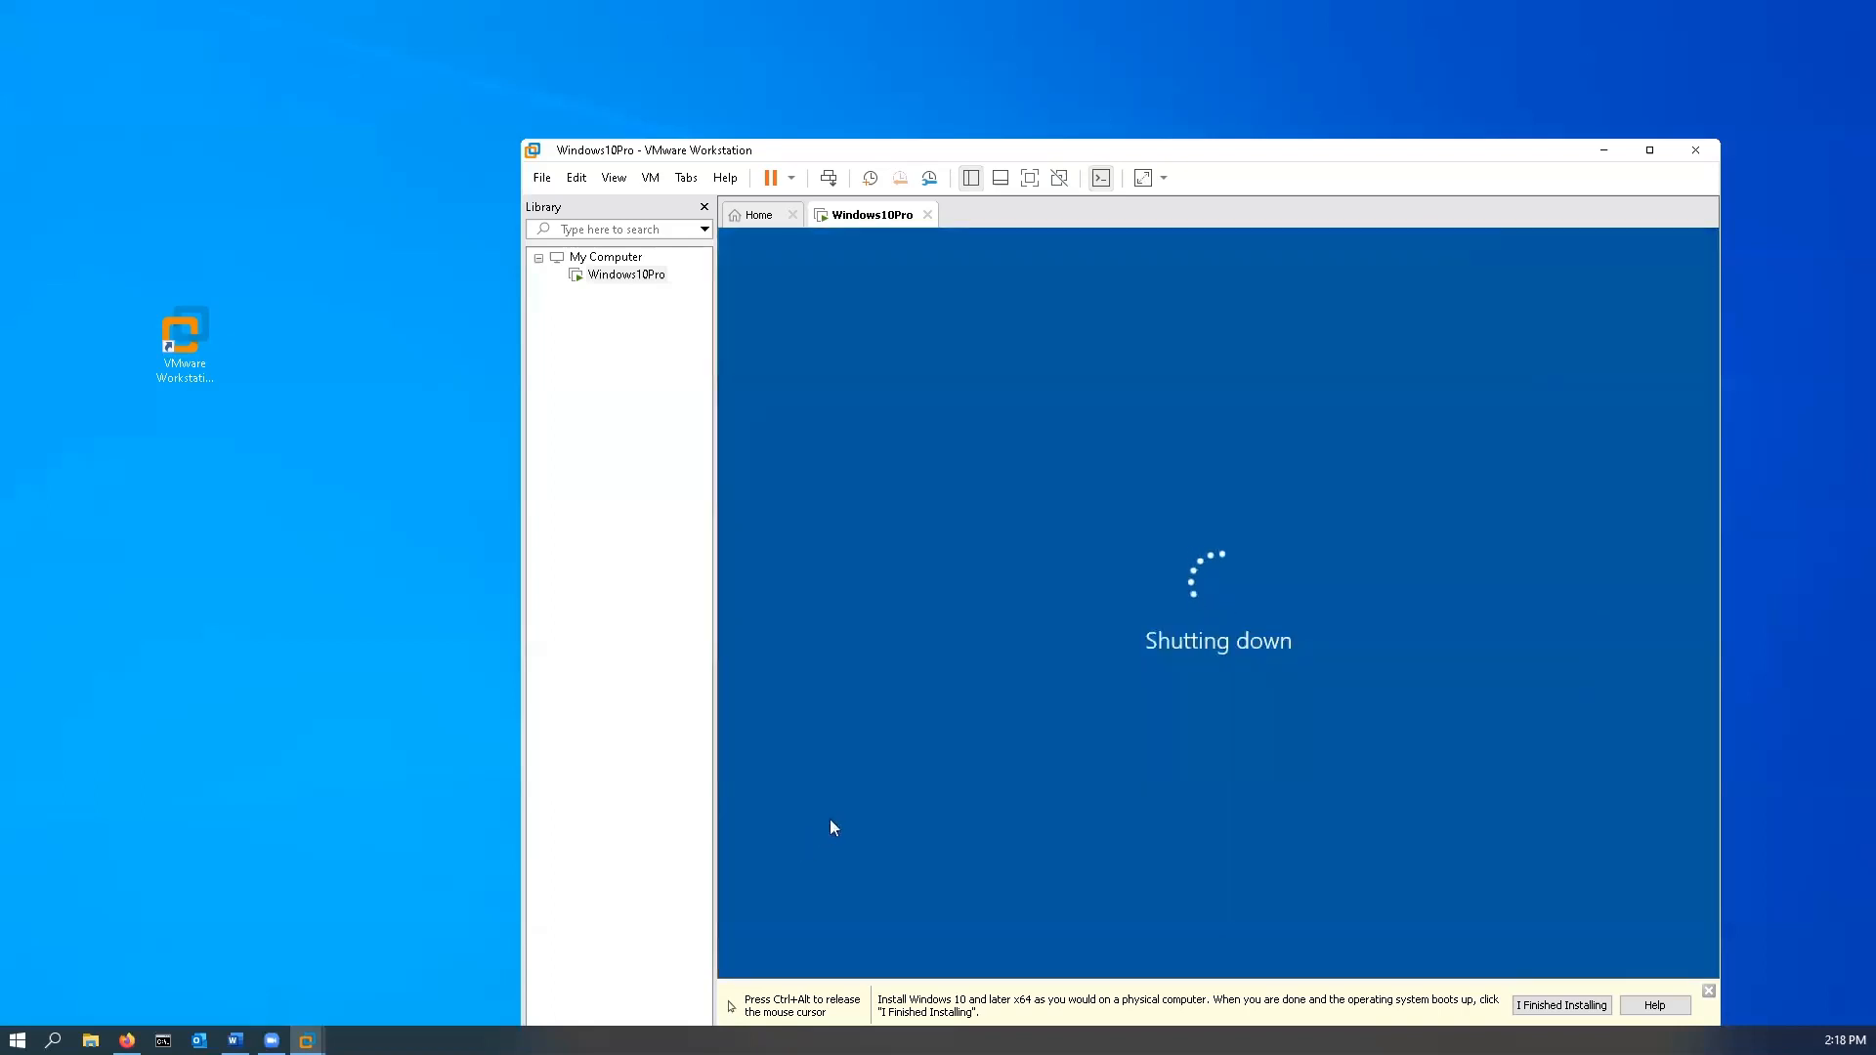